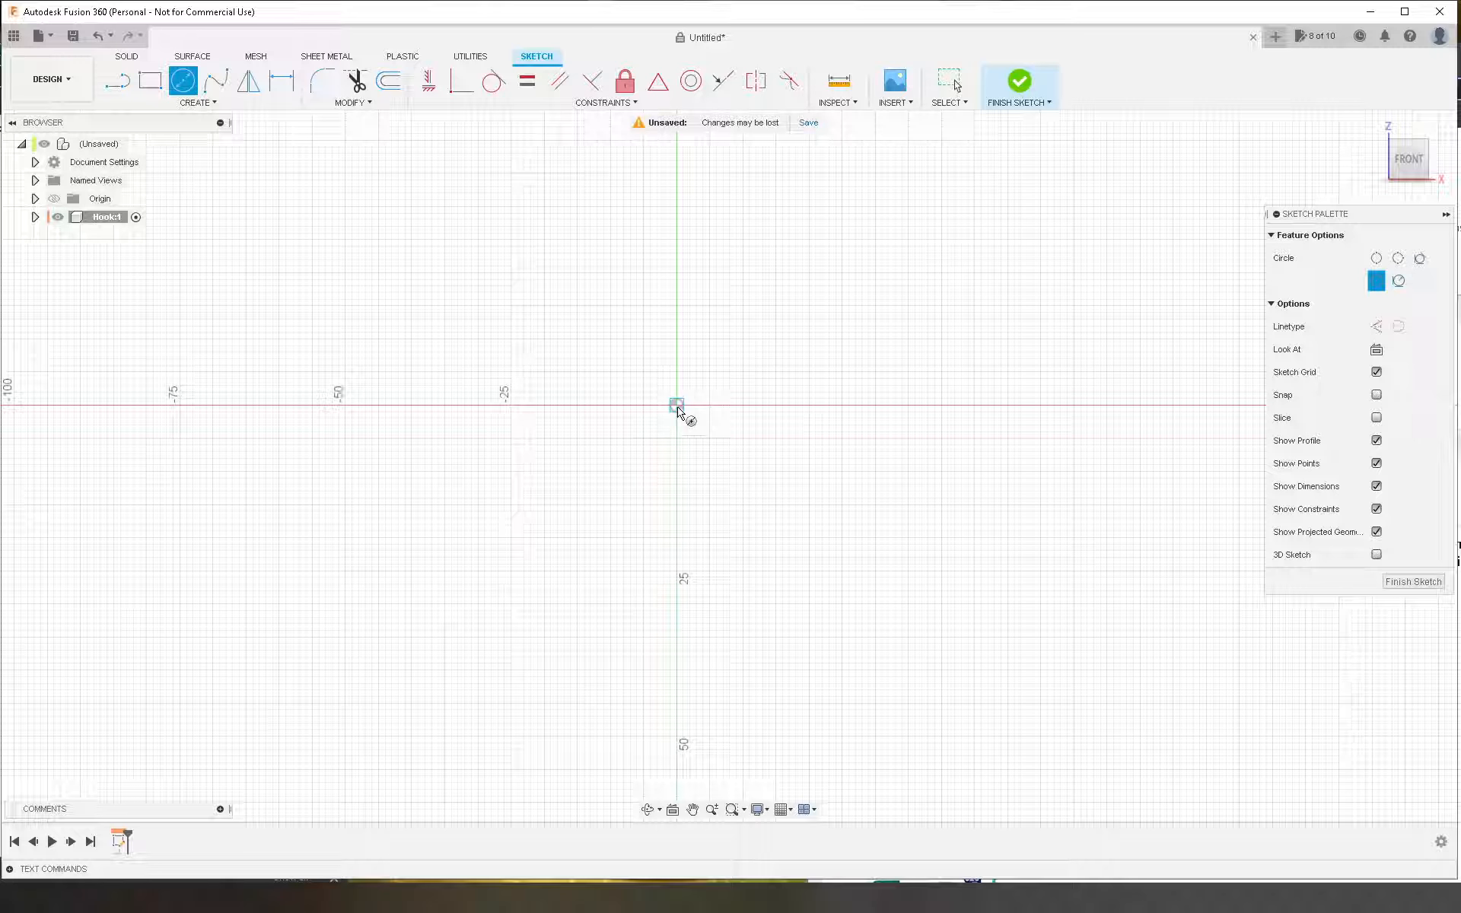
# Step: Draw a 40 mm diameter circle centred on the origin and convert it to construction geometry
pyautogui.click(677, 408)
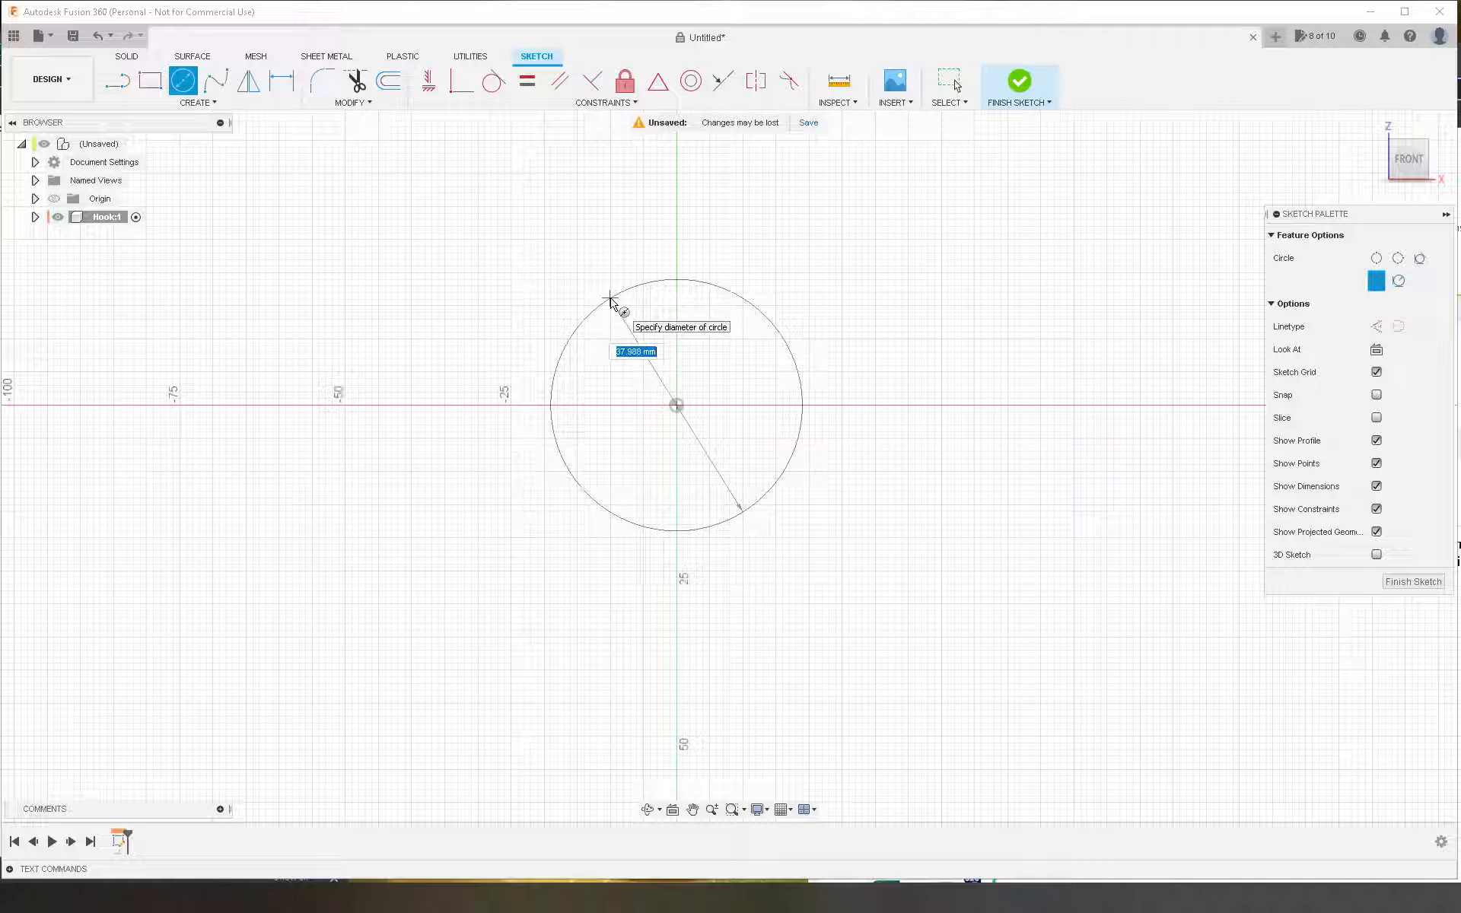
pyautogui.write('40')
pyautogui.press('Return')
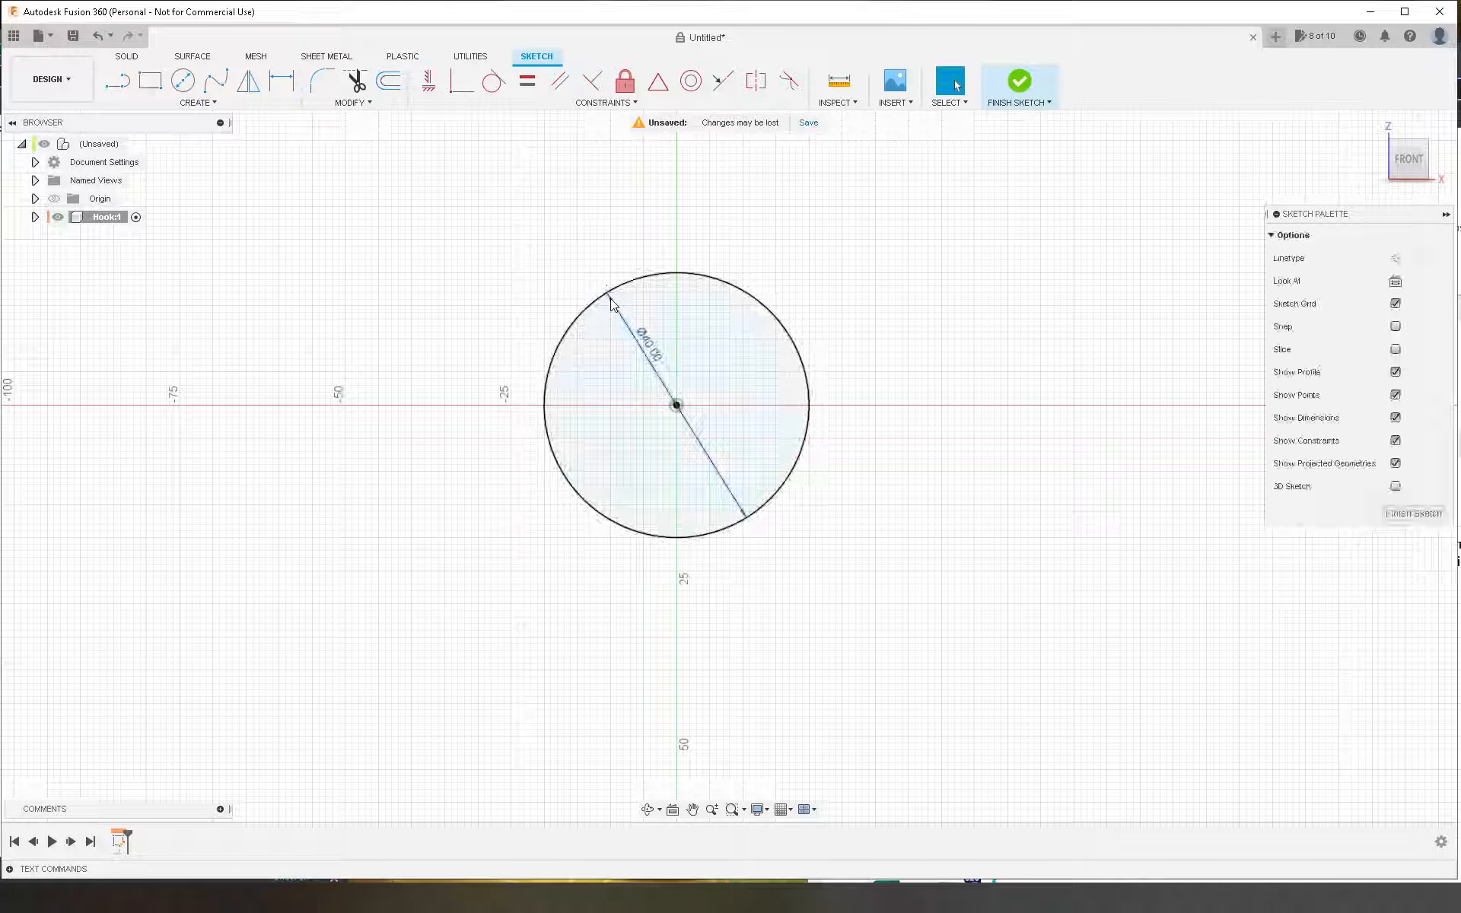
pyautogui.click(759, 300)
pyautogui.press('x')
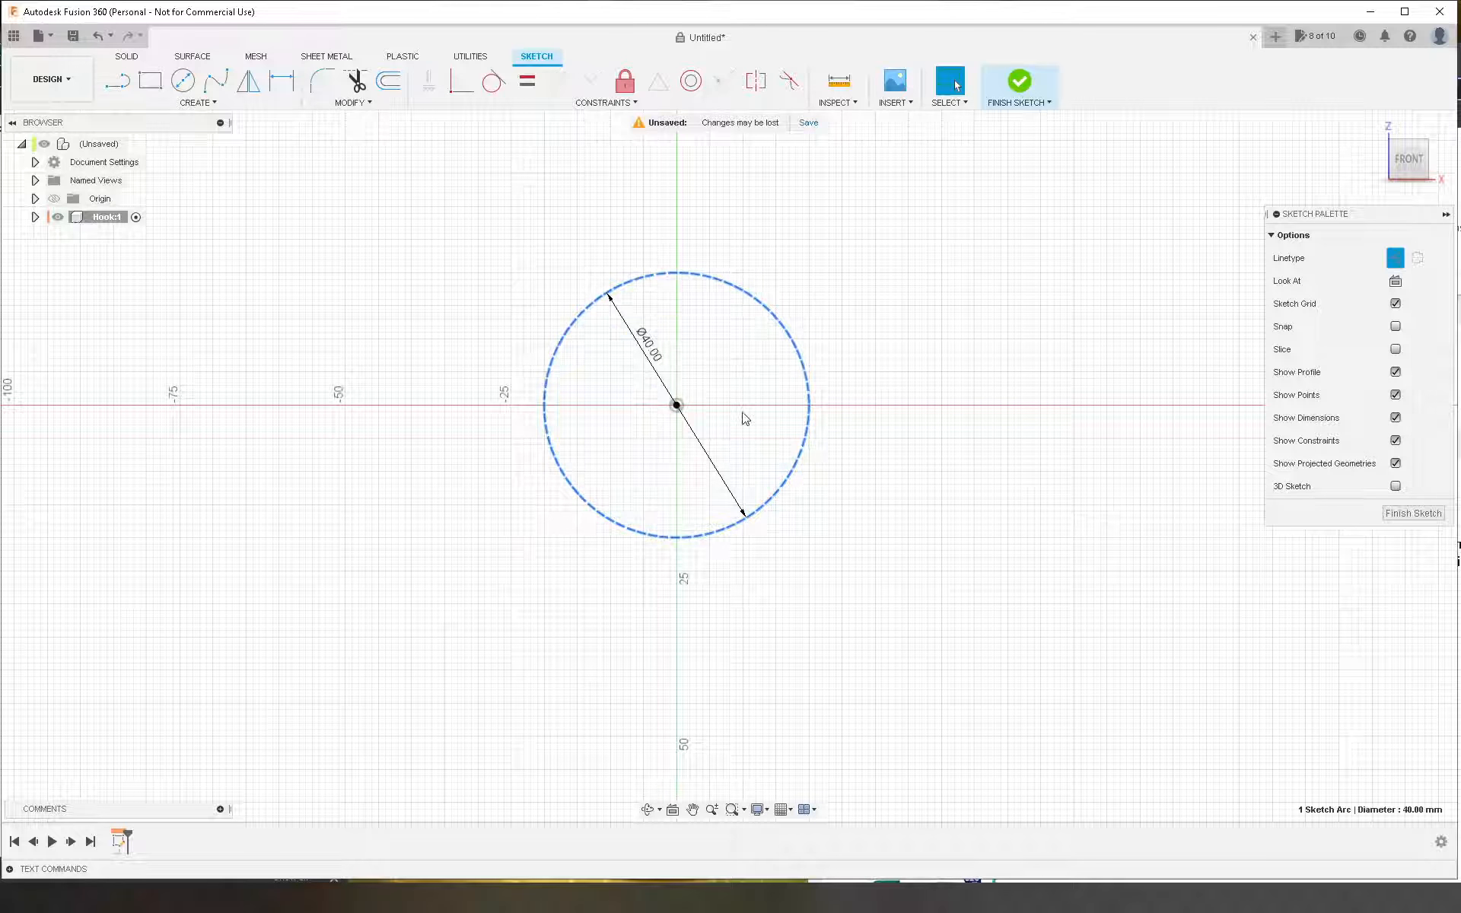
# Step: Draw a horizontal line across the full width of the circle near its centre and convert it to construction geometry
pyautogui.scroll(-2, 606, 353)
pyautogui.scroll(3, 657, 435)
pyautogui.scroll(-2, 658, 435)
pyautogui.scroll(1, 662, 449)
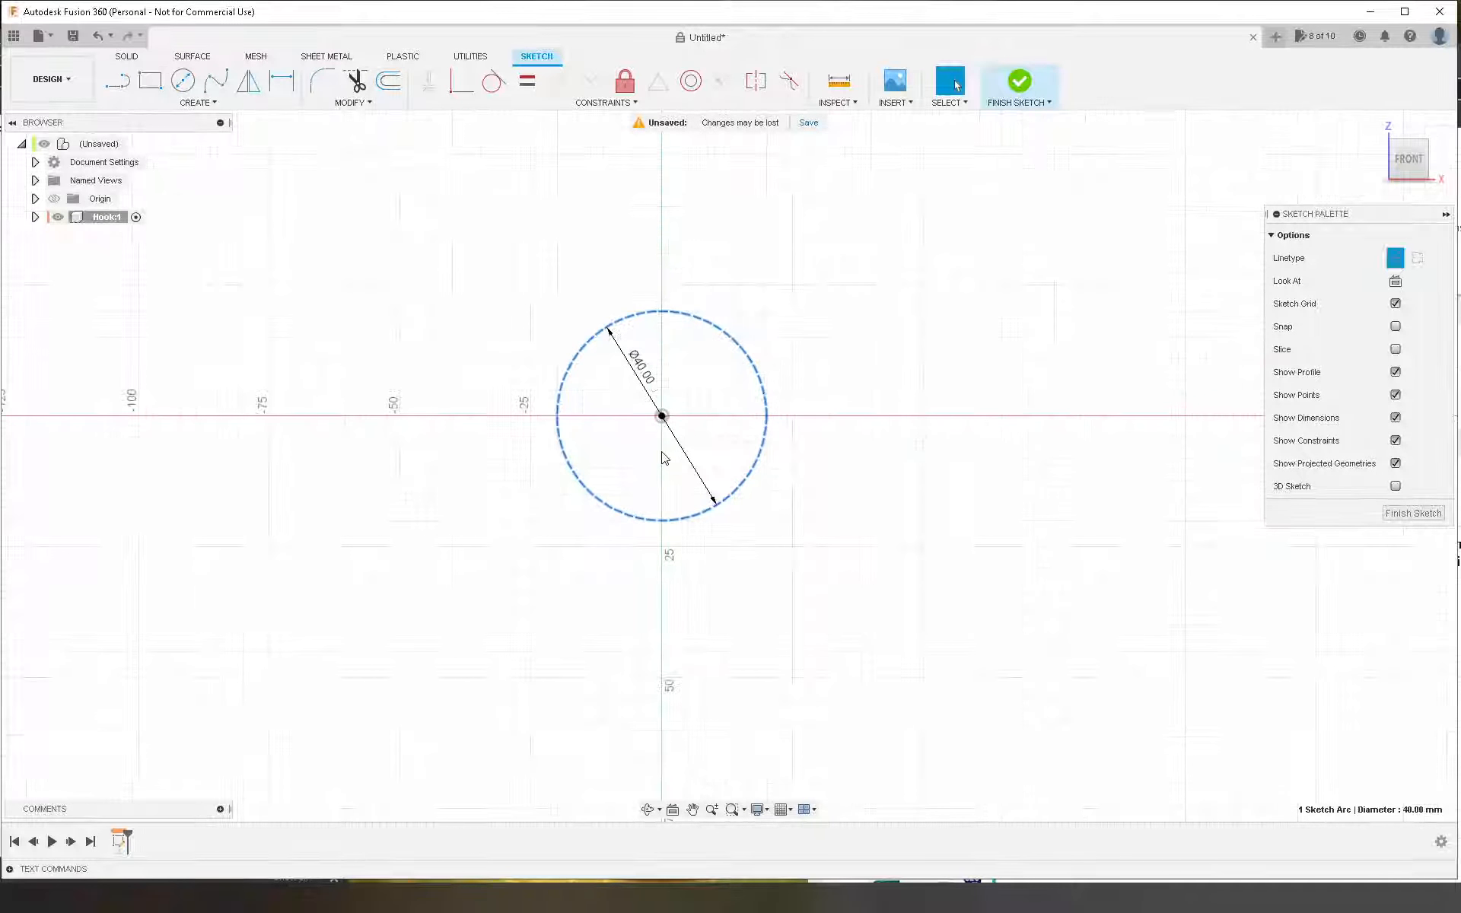
pyautogui.scroll(-3, 558, 304)
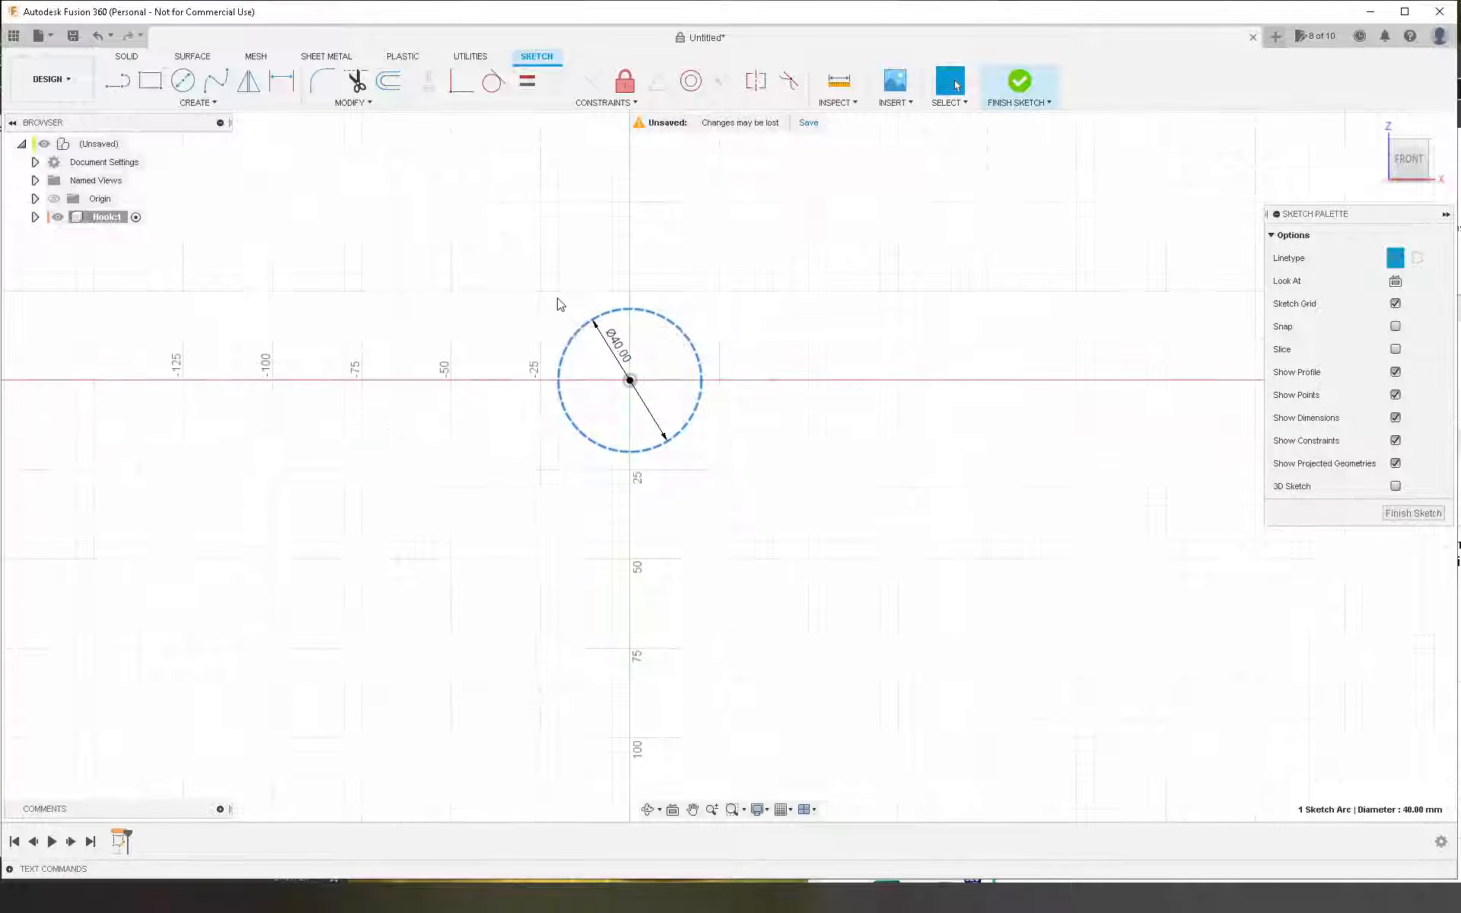
pyautogui.scroll(1, 564, 261)
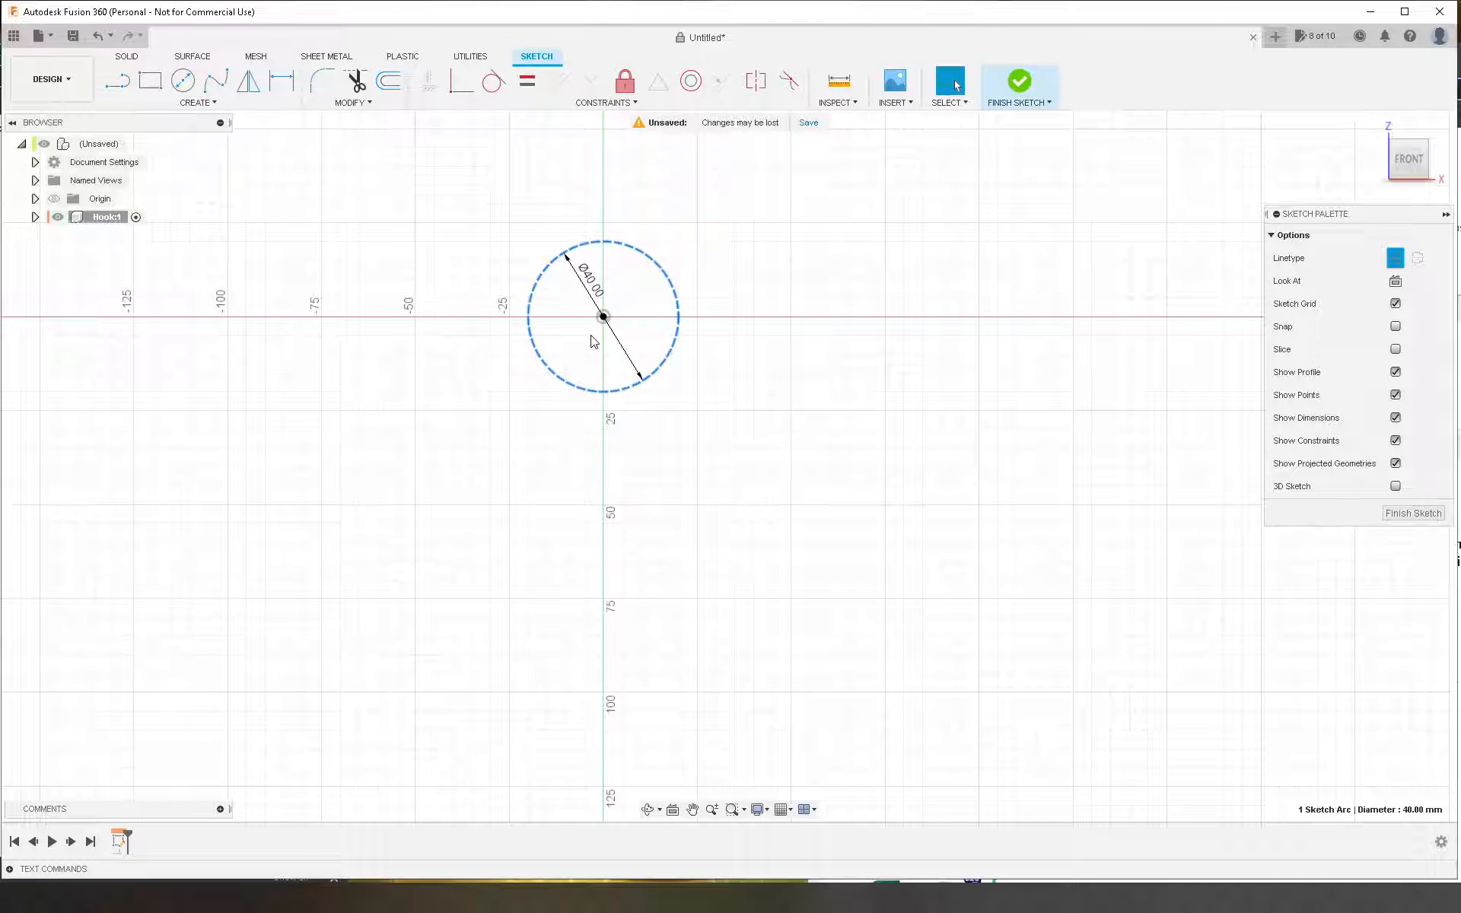
pyautogui.press('Escape')
pyautogui.press('l')
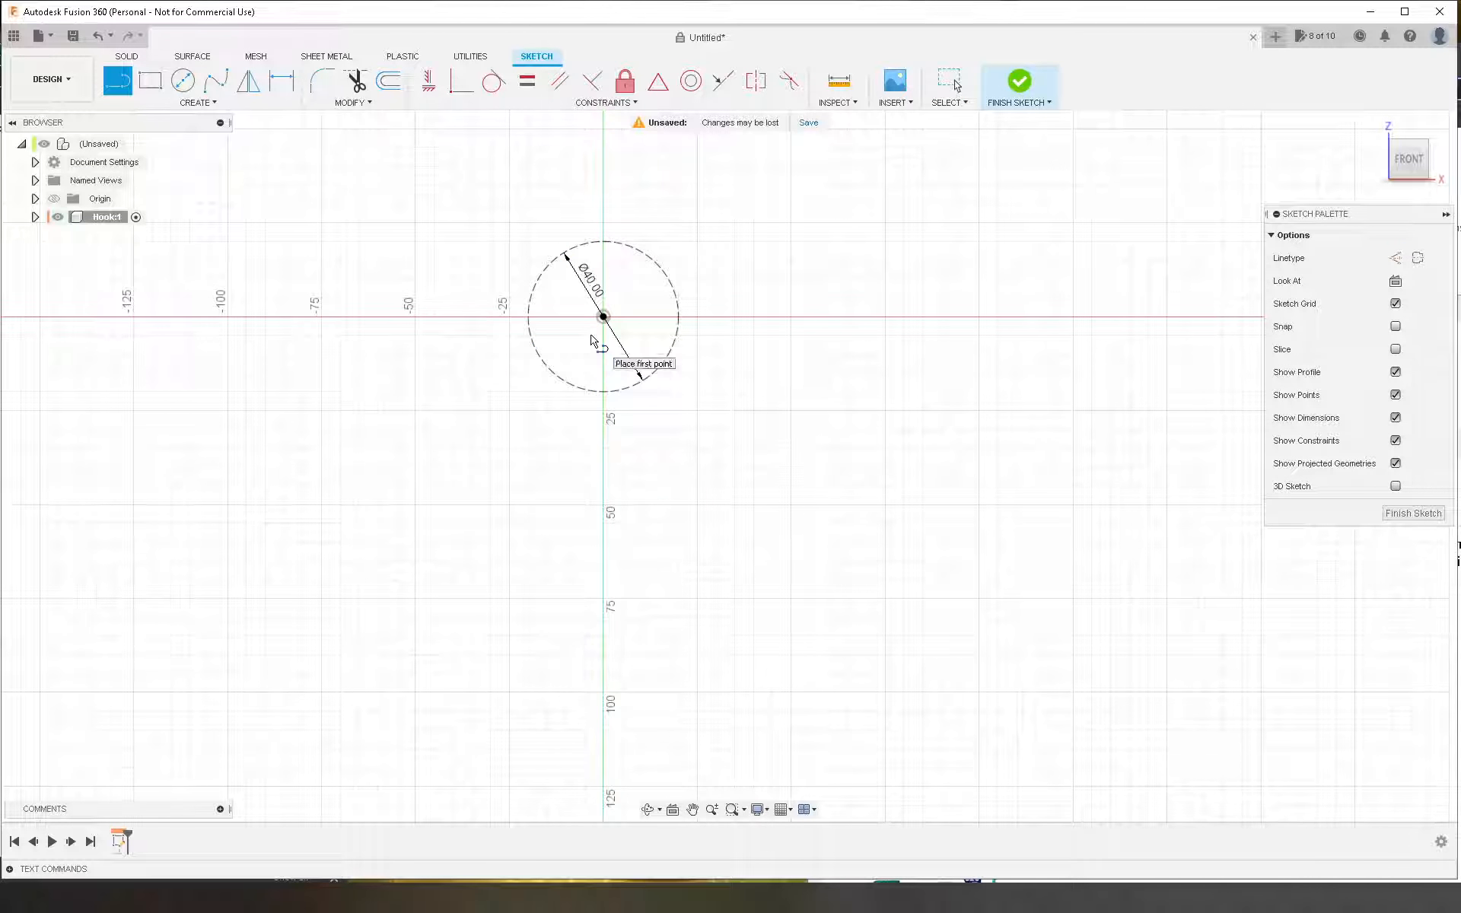
pyautogui.click(535, 320)
pyautogui.click(674, 321)
pyautogui.press('Escape')
pyautogui.scroll(3, 670, 326)
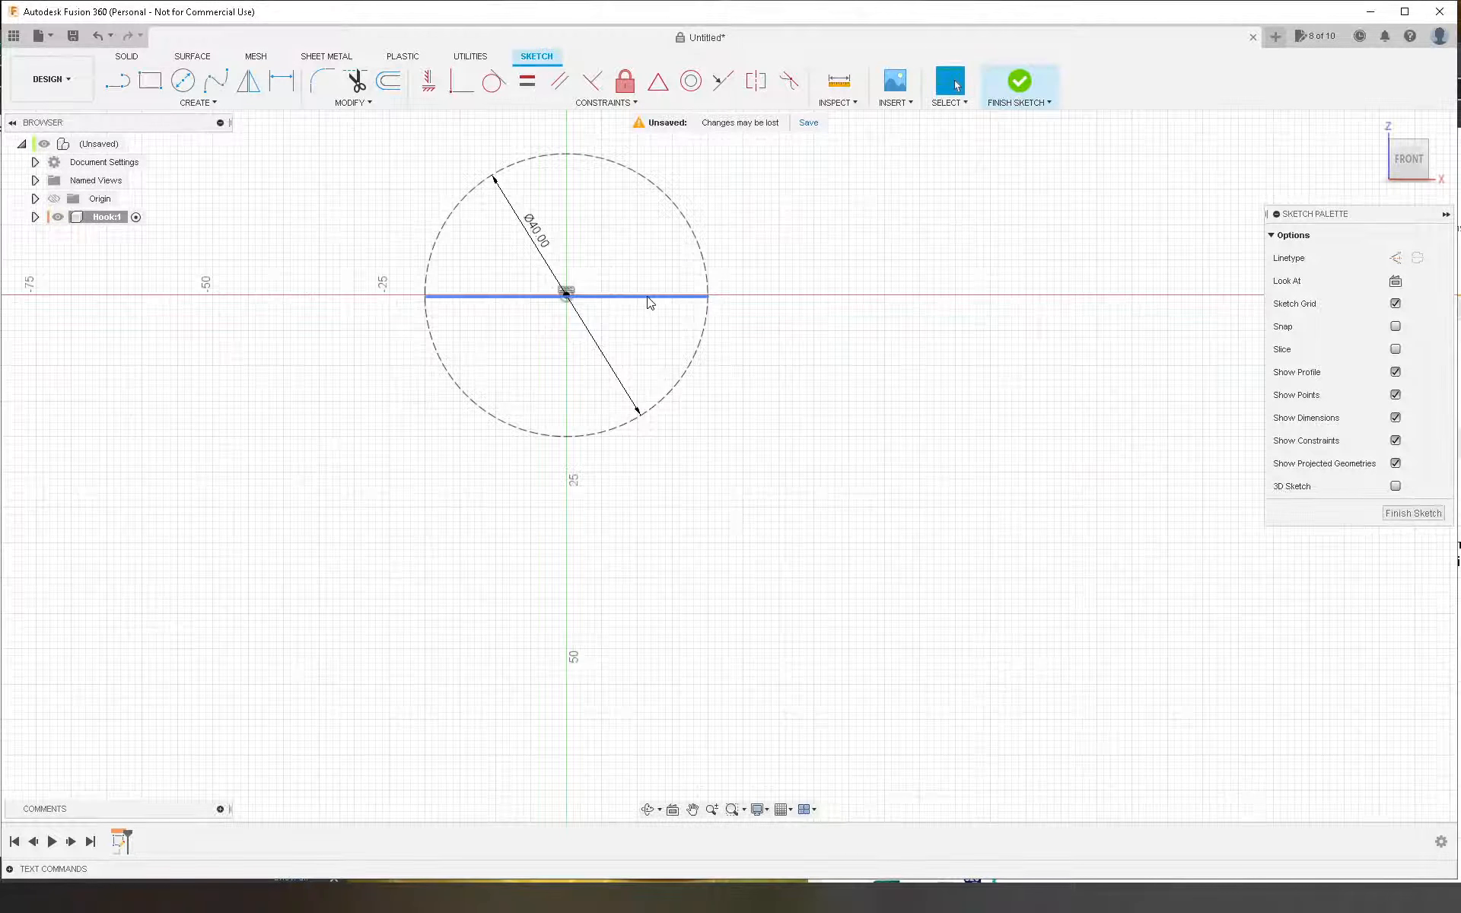
pyautogui.press('x')
# Step: Apply a coincident constraint between the horizontal construction line and the circle's centre point
pyautogui.scroll(6, 639, 327)
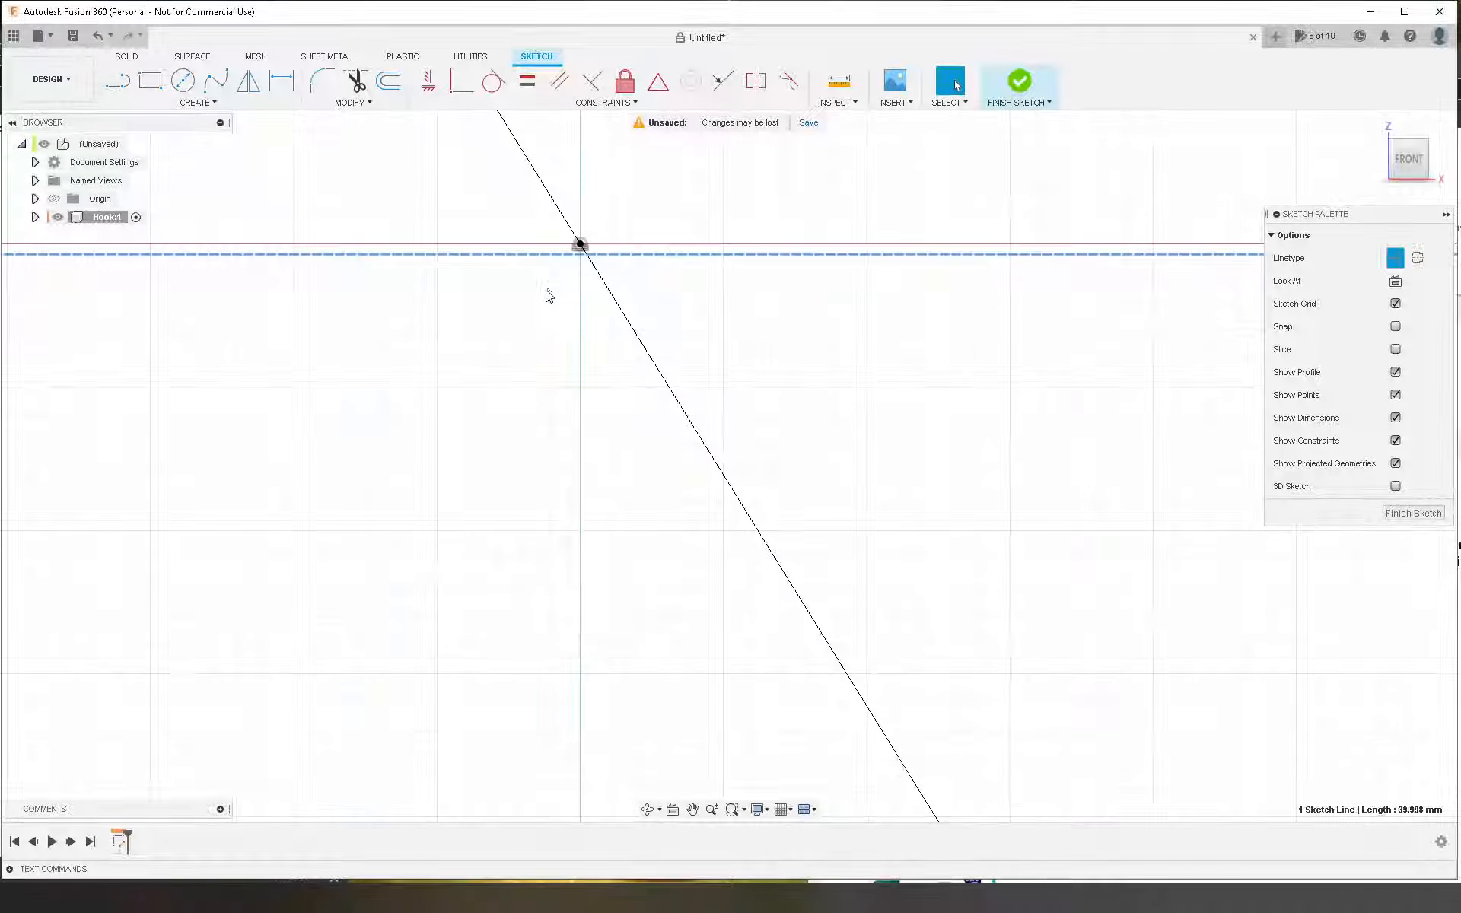
pyautogui.scroll(-5, 579, 276)
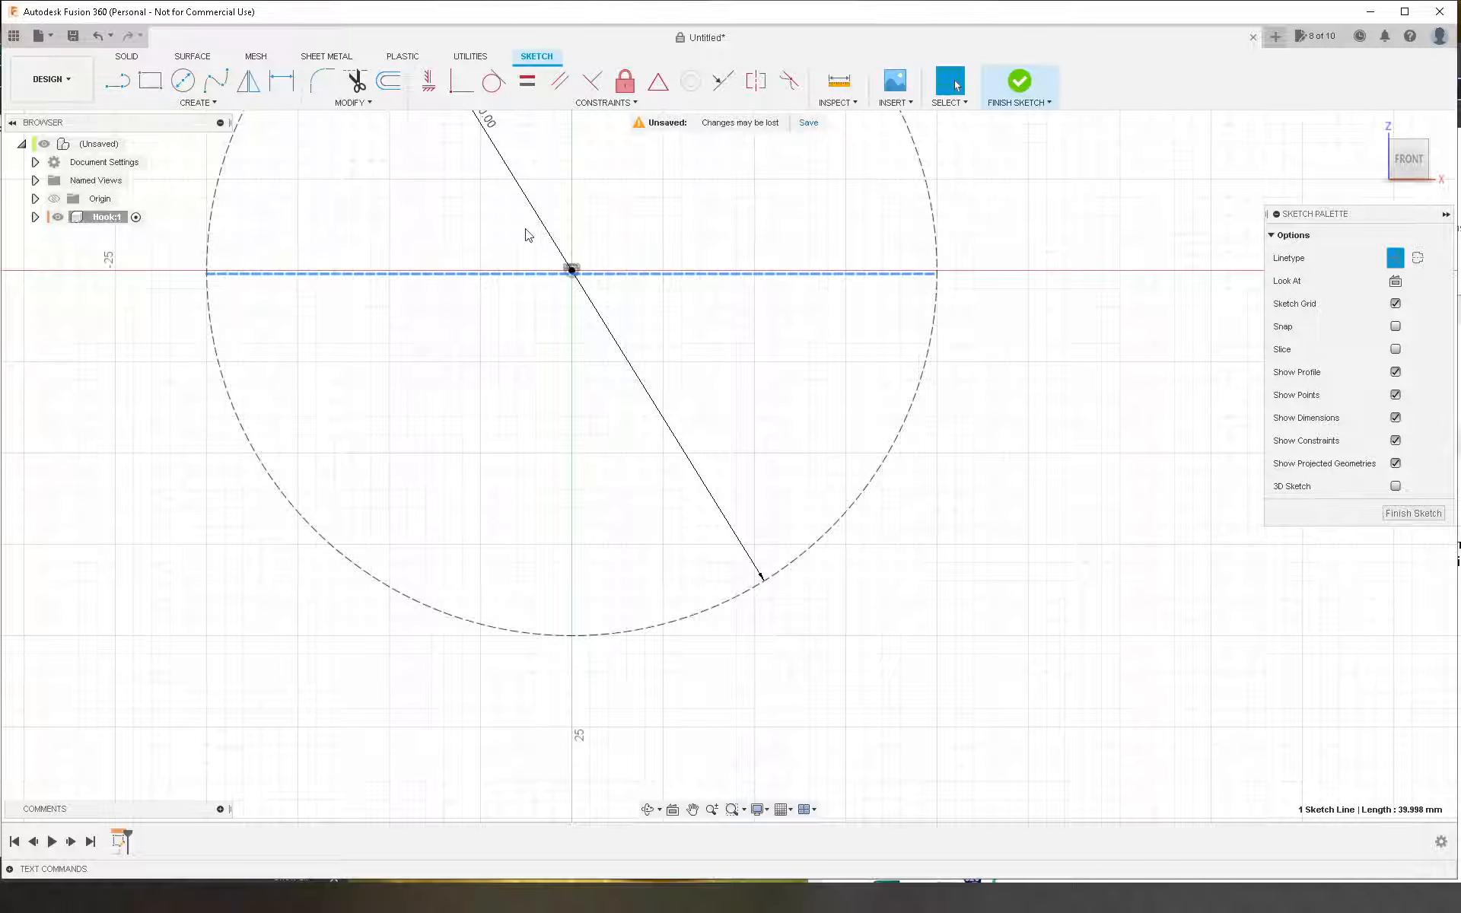
pyautogui.click(460, 85)
pyautogui.click(572, 272)
pyautogui.scroll(-3, 609, 365)
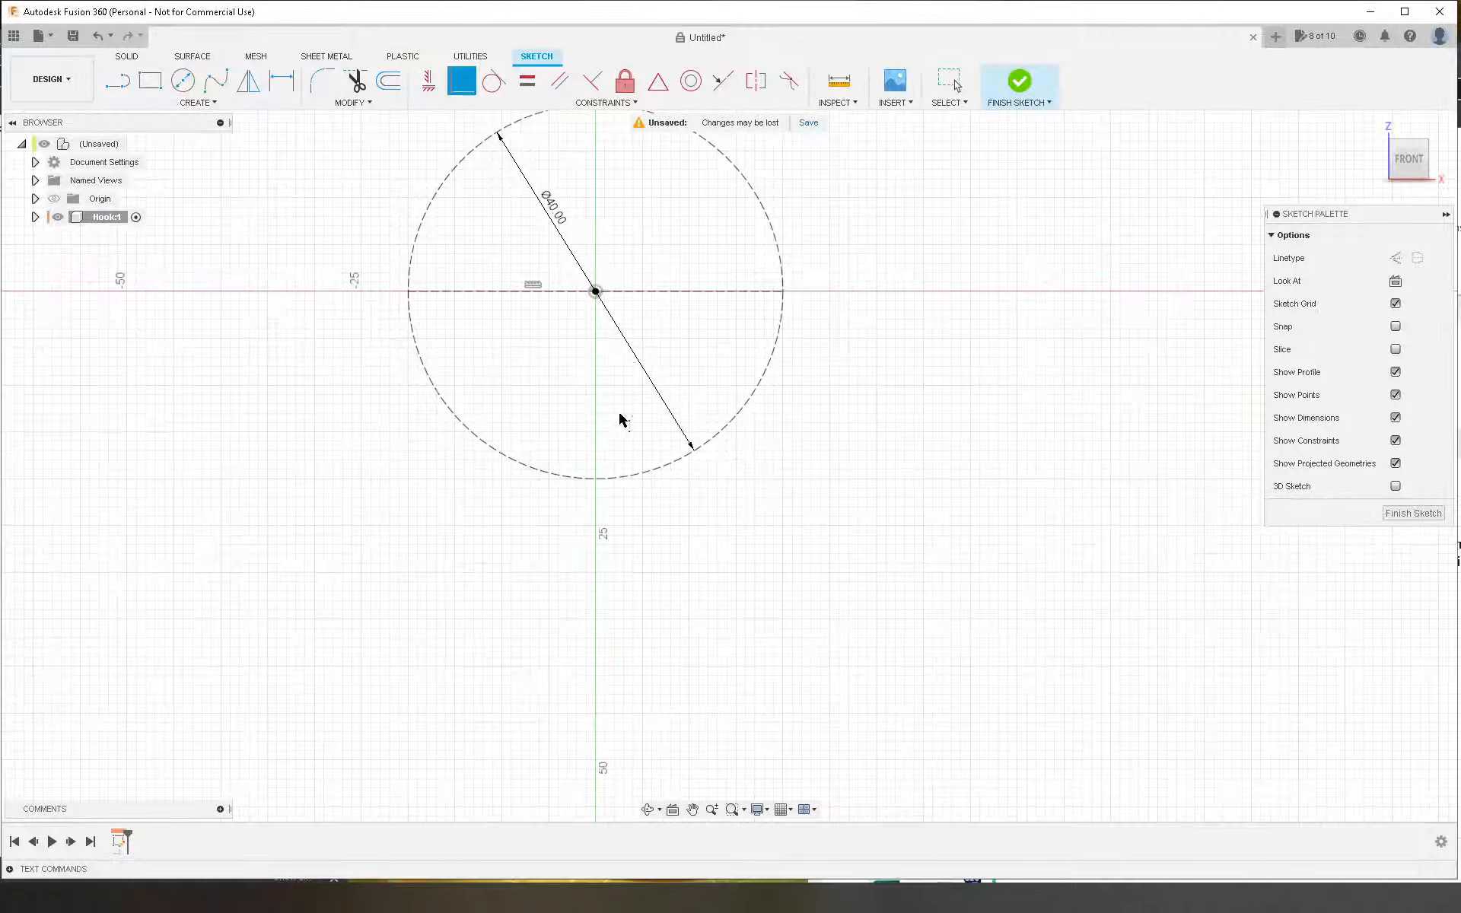
pyautogui.press('Escape')
# Step: Draw a fit point spline from the diameter line's left end through its right end to just below 50 mm on the vertical axis
pyautogui.scroll(-4, 769, 532)
pyautogui.scroll(2, 763, 519)
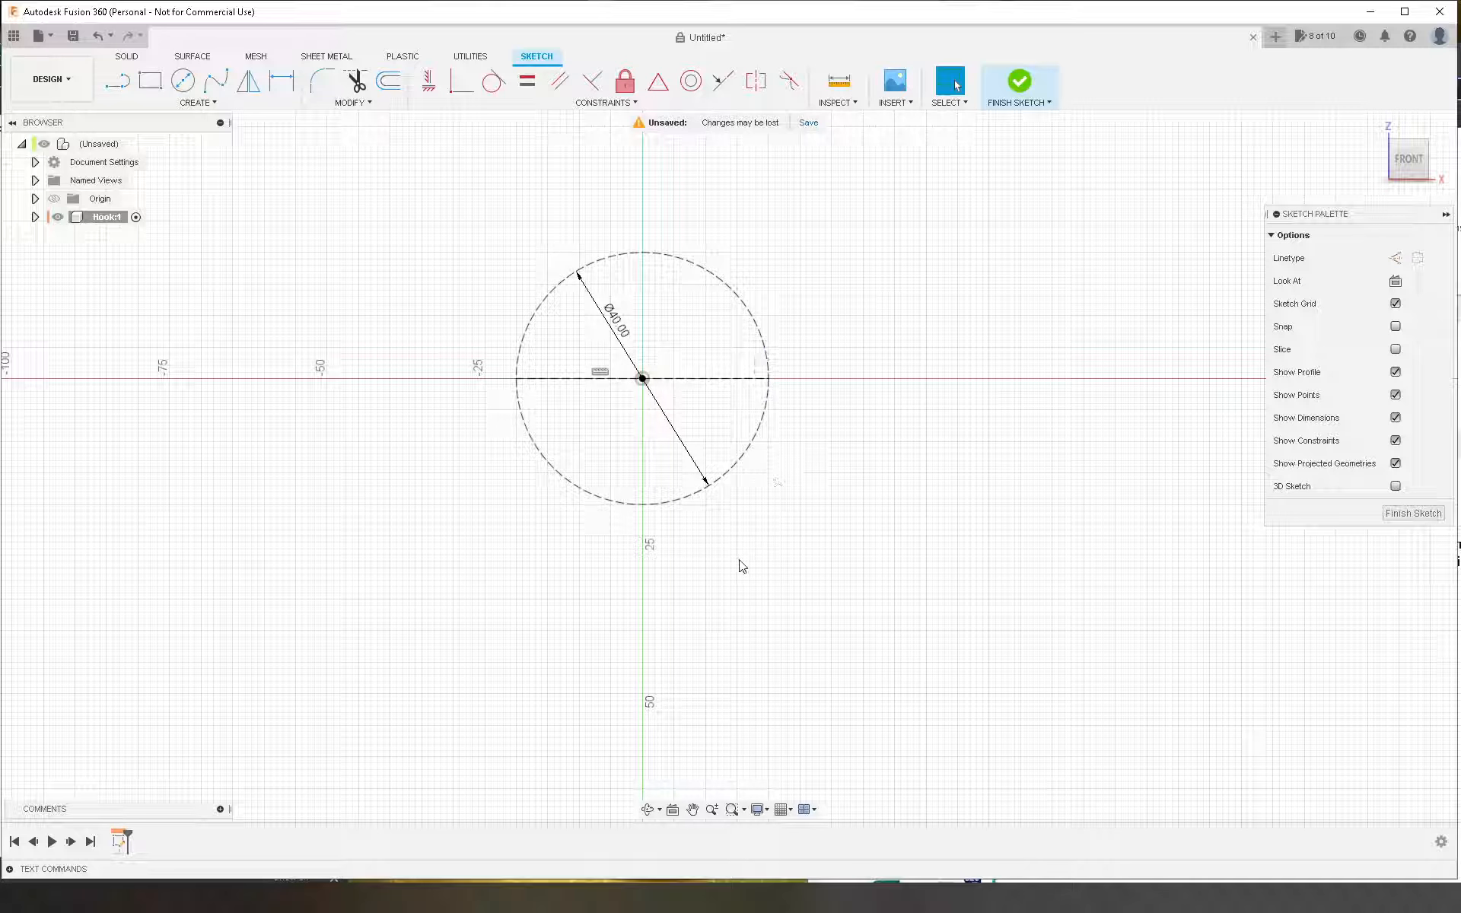
pyautogui.scroll(-3, 578, 342)
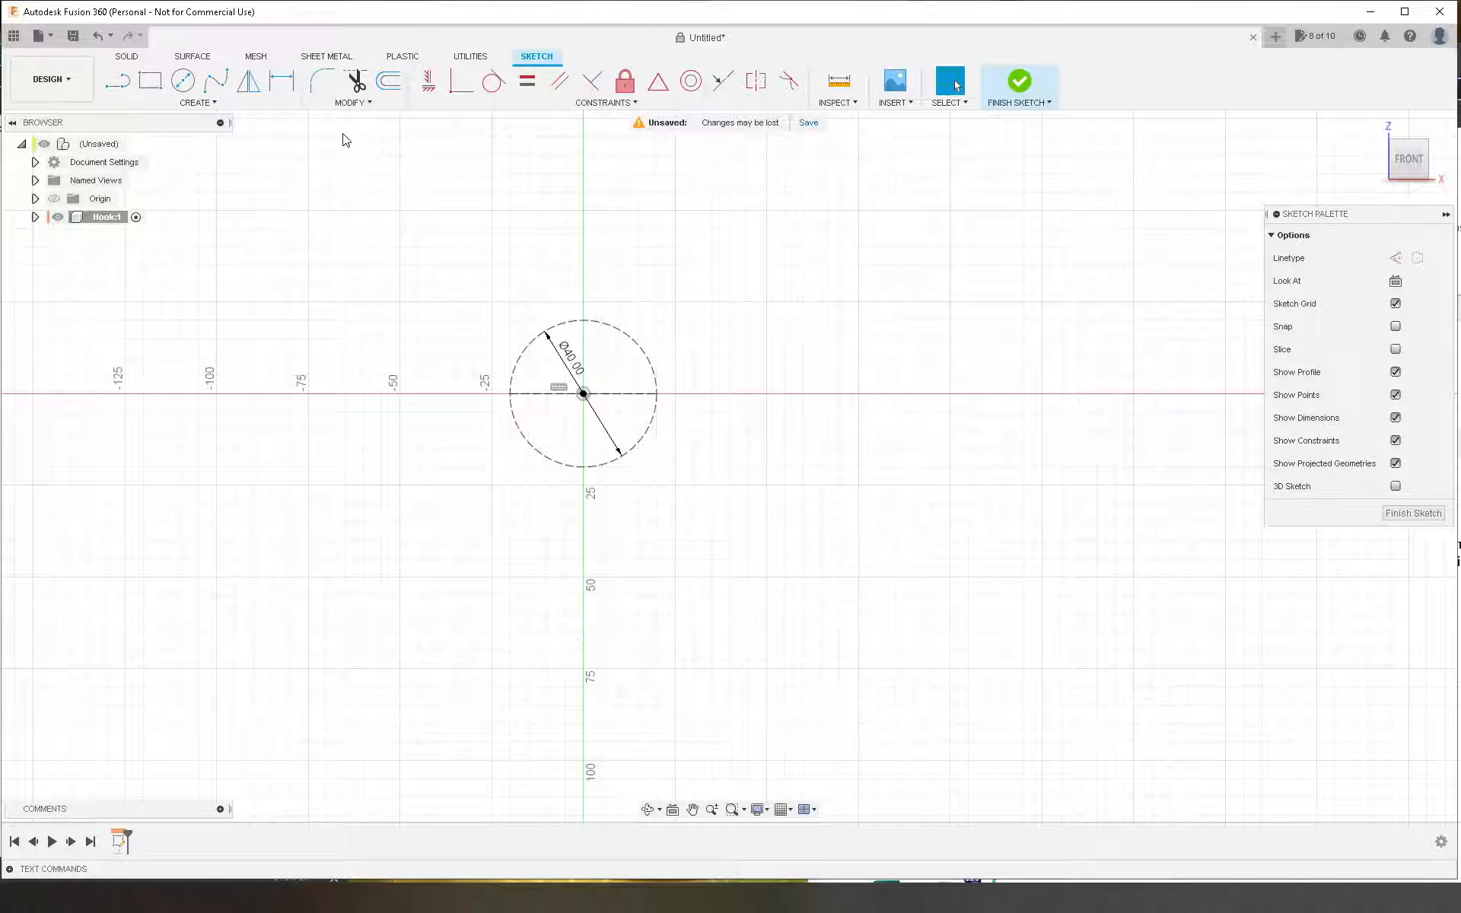
pyautogui.click(215, 80)
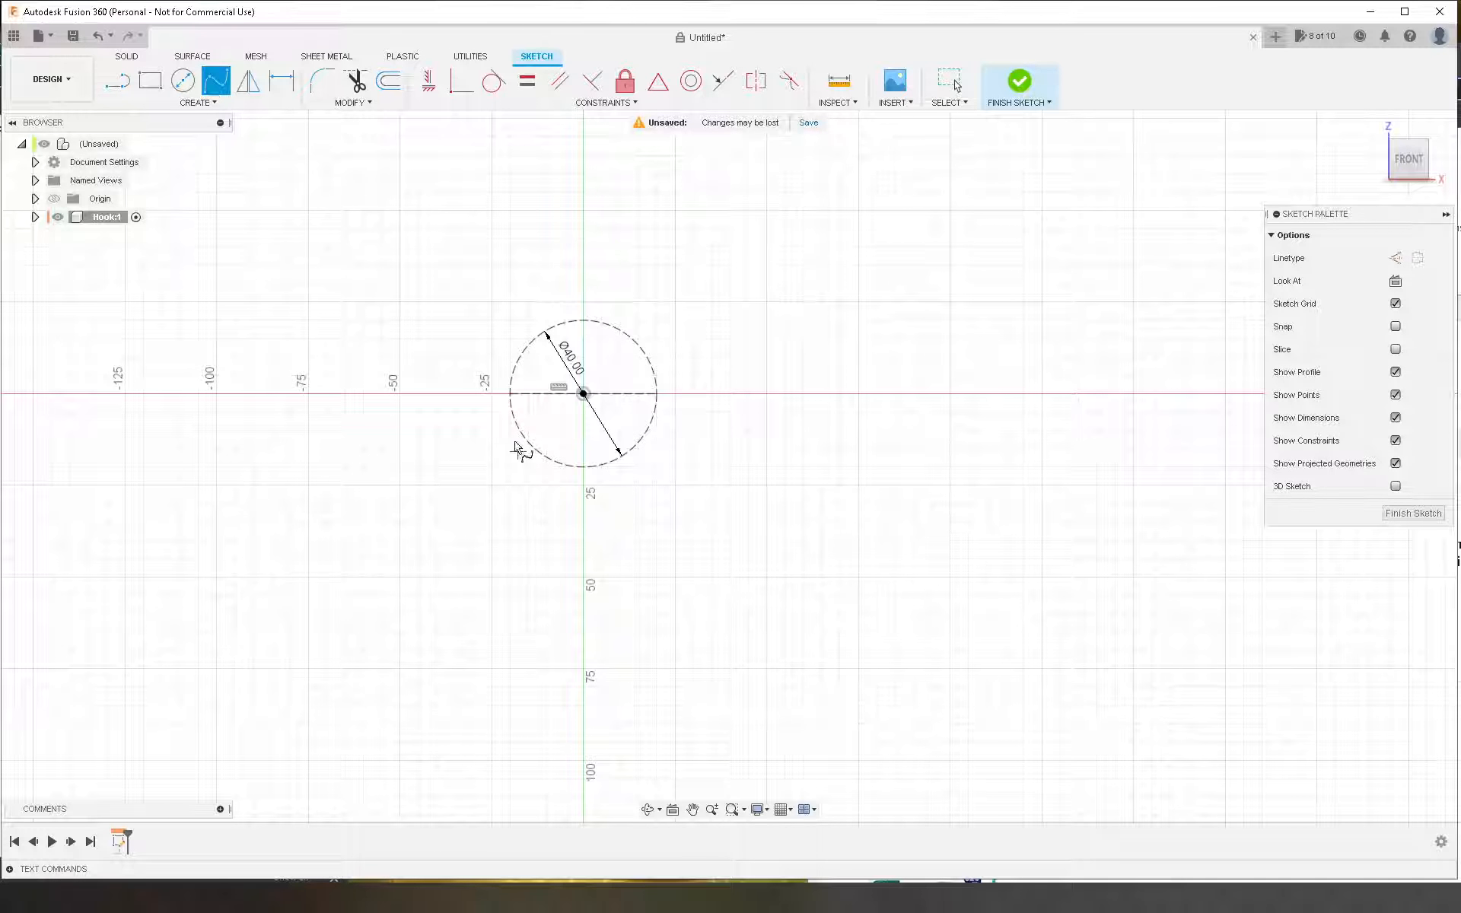
pyautogui.click(510, 395)
pyautogui.click(656, 393)
pyautogui.click(585, 592)
pyautogui.press('Return')
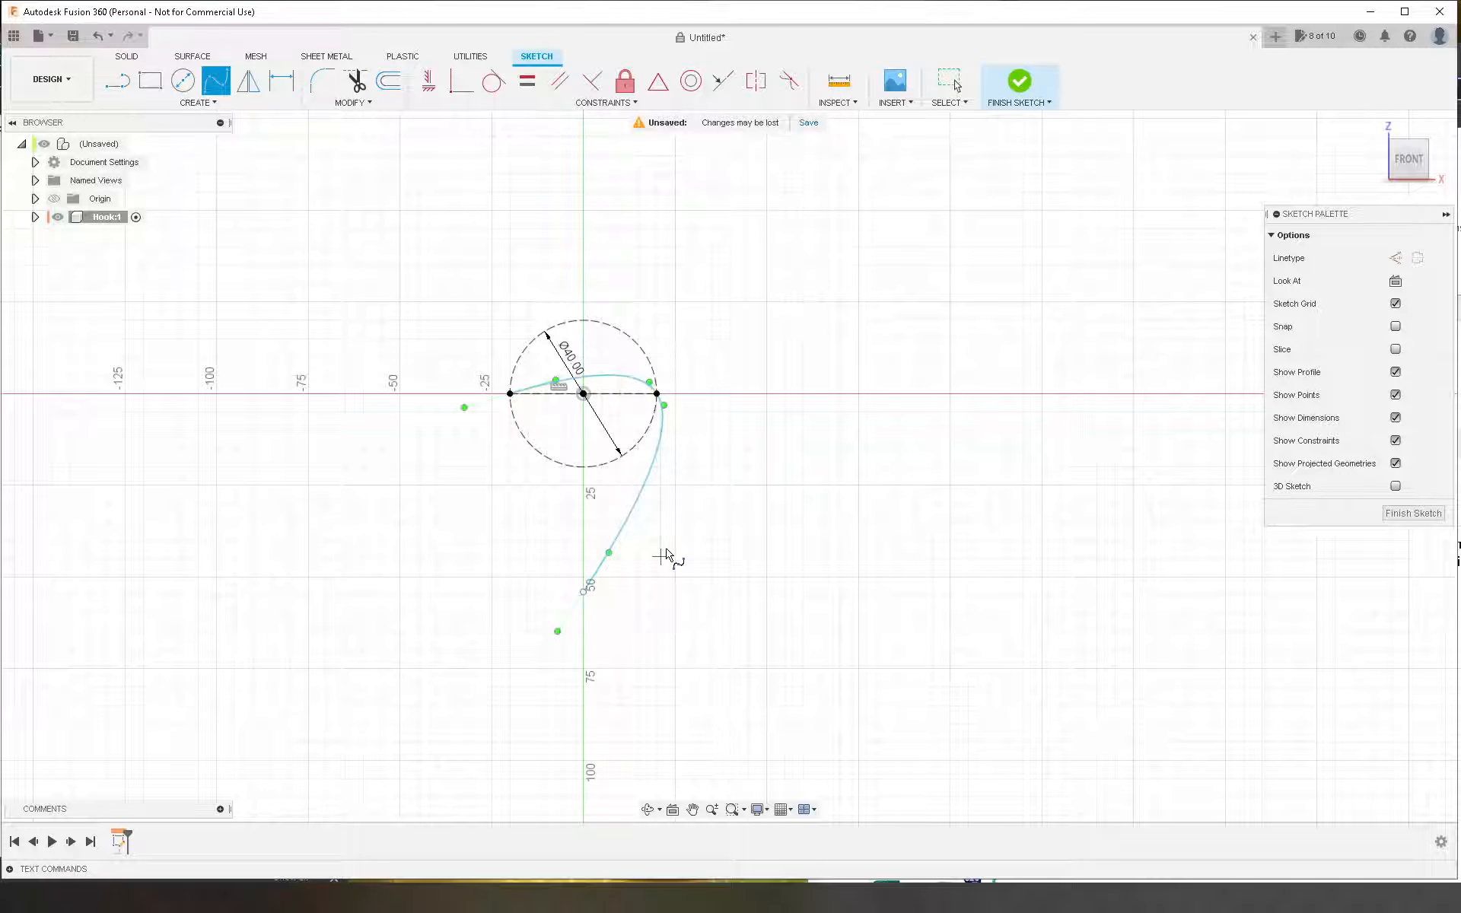
pyautogui.scroll(-2, 661, 567)
pyautogui.press('Escape')
# Step: Swing the tangent handle at the spline's left end towards vertical and try to apply a Horizontal/Vertical constraint to it
pyautogui.scroll(4, 560, 470)
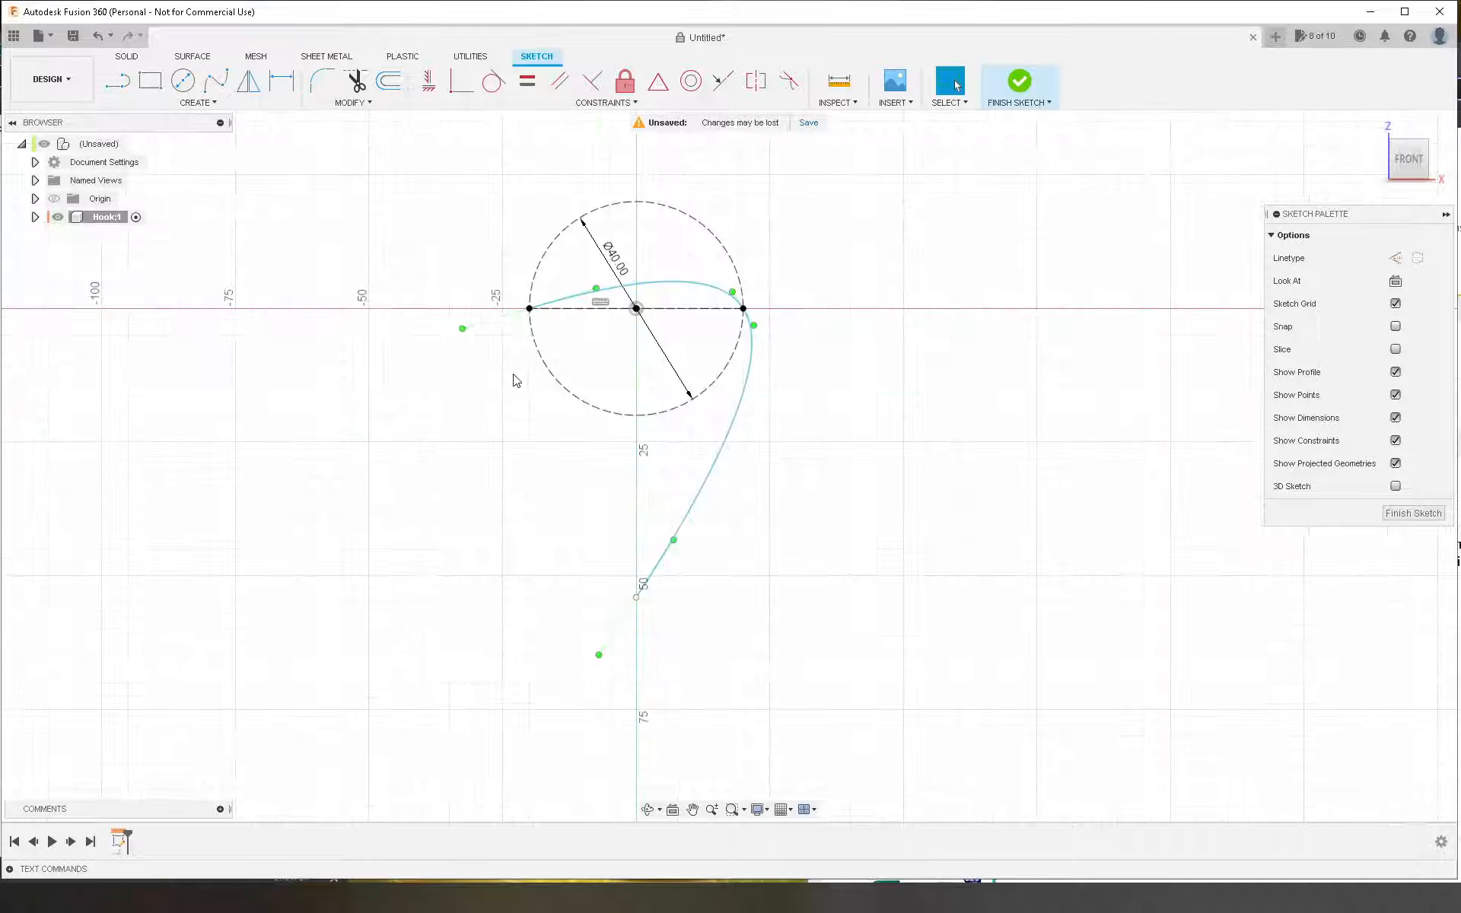
pyautogui.moveTo(460, 332); pyautogui.dragTo(522, 371)
pyautogui.click(429, 80)
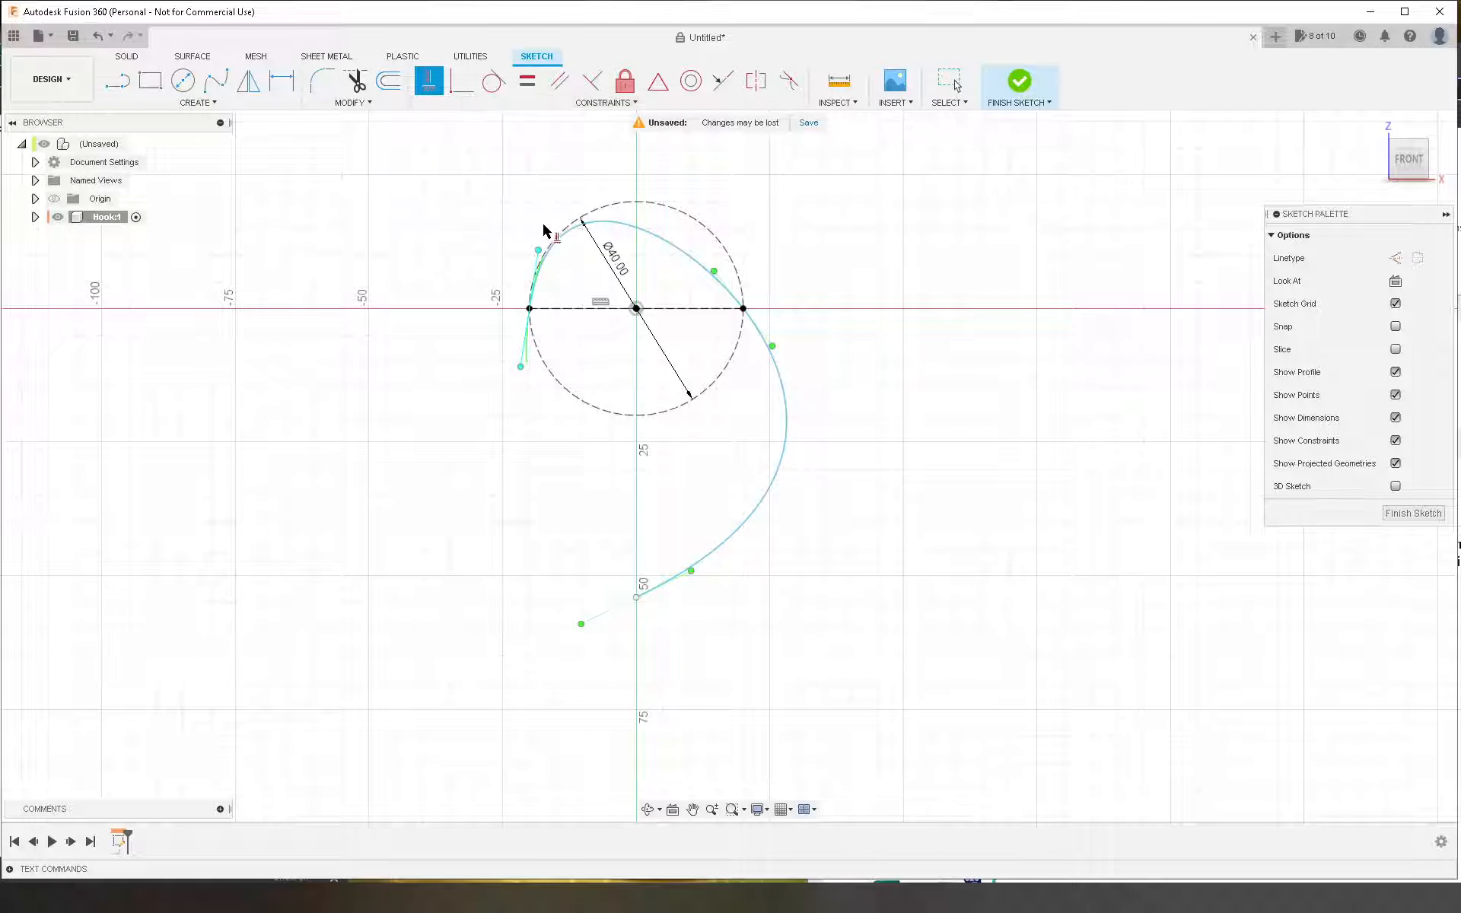
pyautogui.click(537, 268)
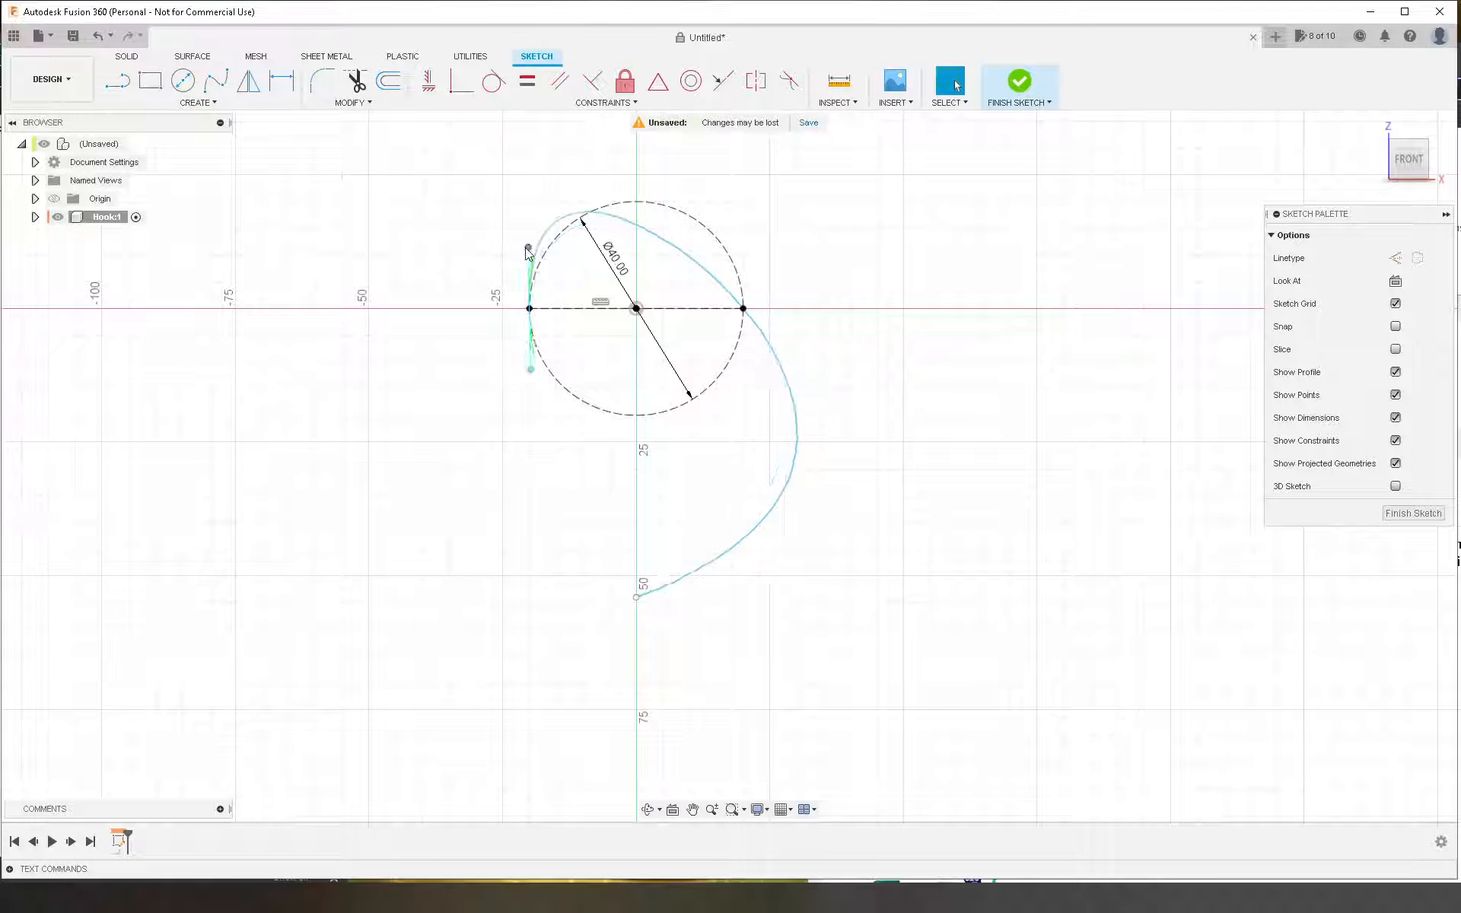
pyautogui.press('Escape')
pyautogui.click(428, 80)
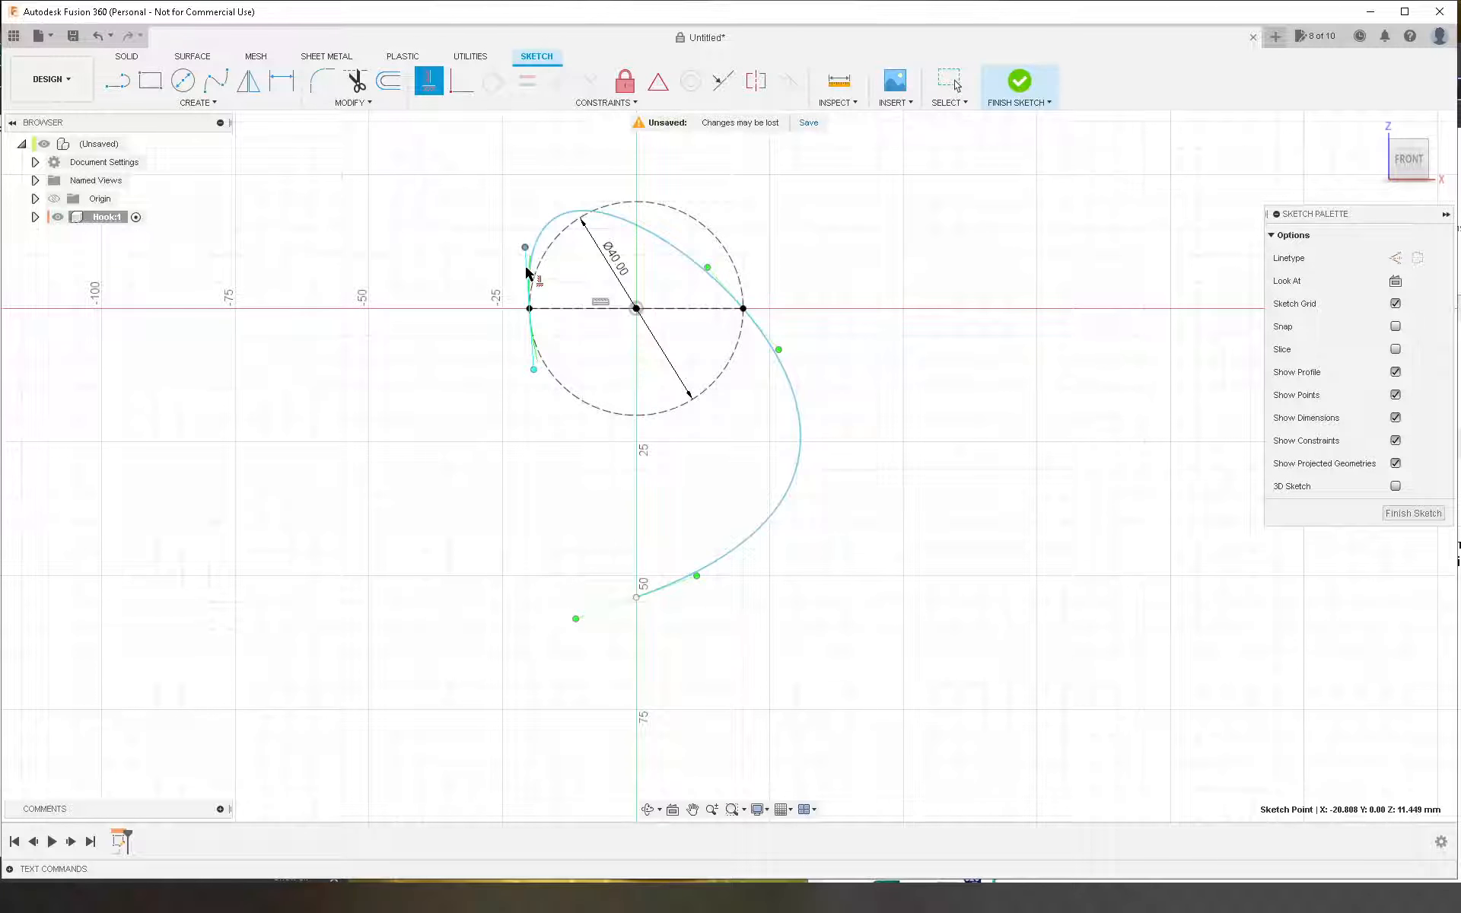
pyautogui.scroll(5, 533, 358)
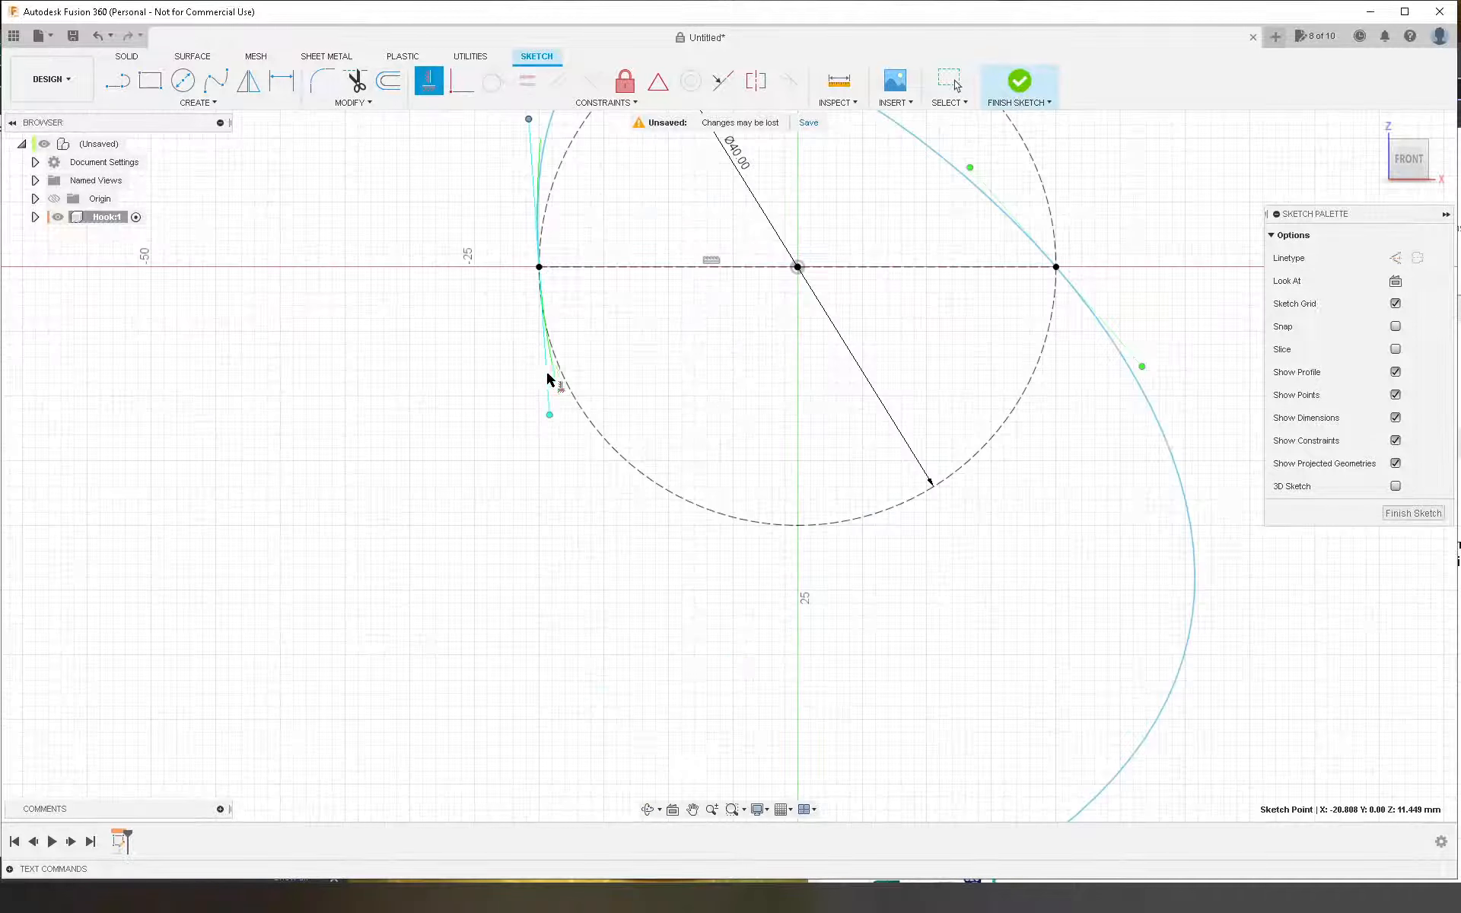
pyautogui.press('Escape')
pyautogui.scroll(-3, 468, 370)
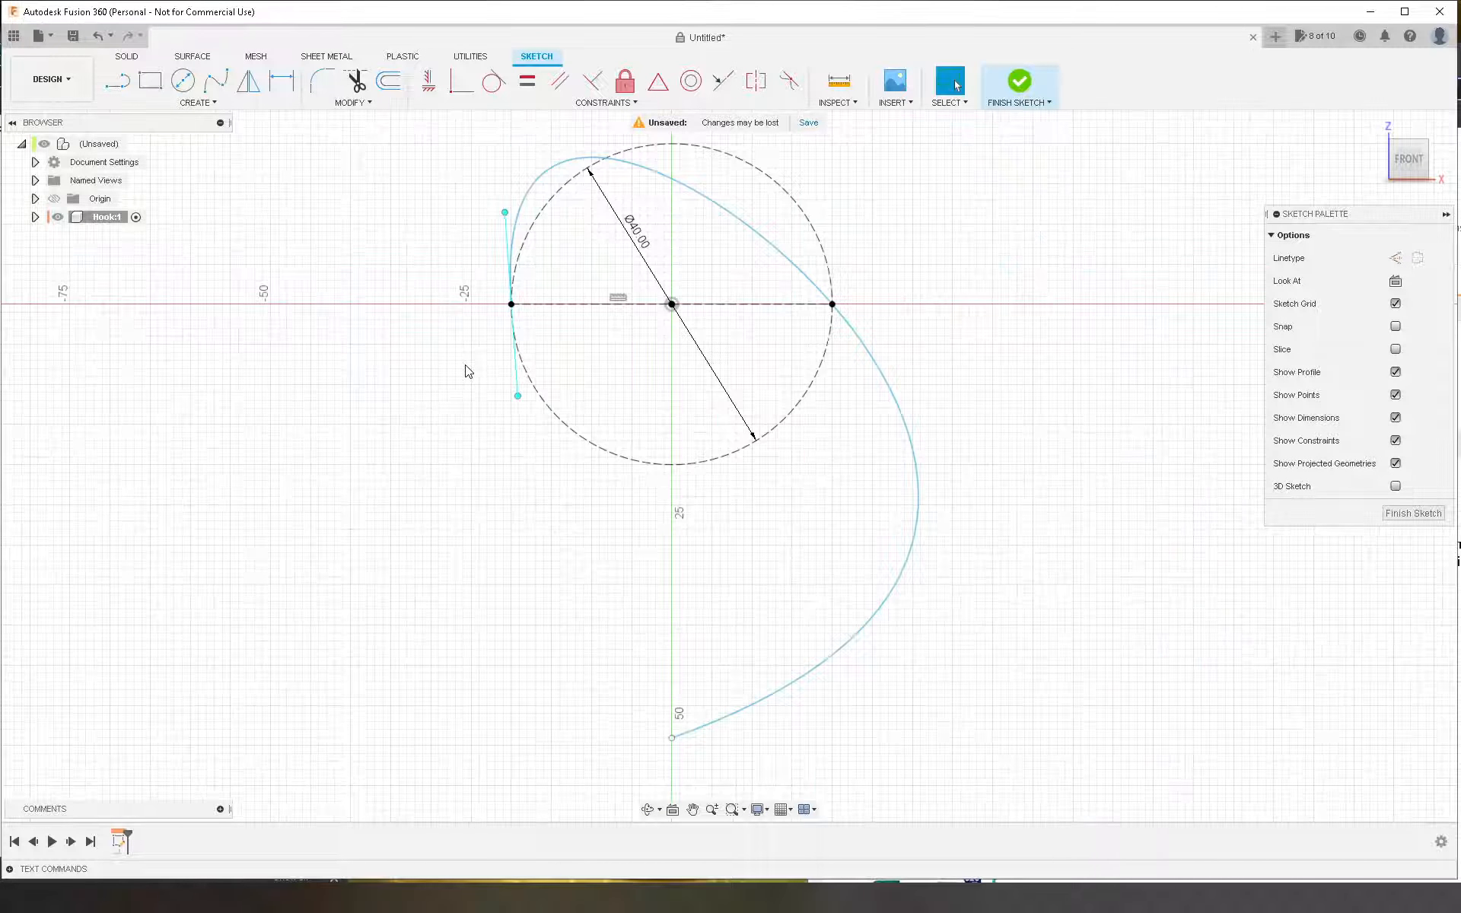
pyautogui.click(515, 368)
pyautogui.press('d')
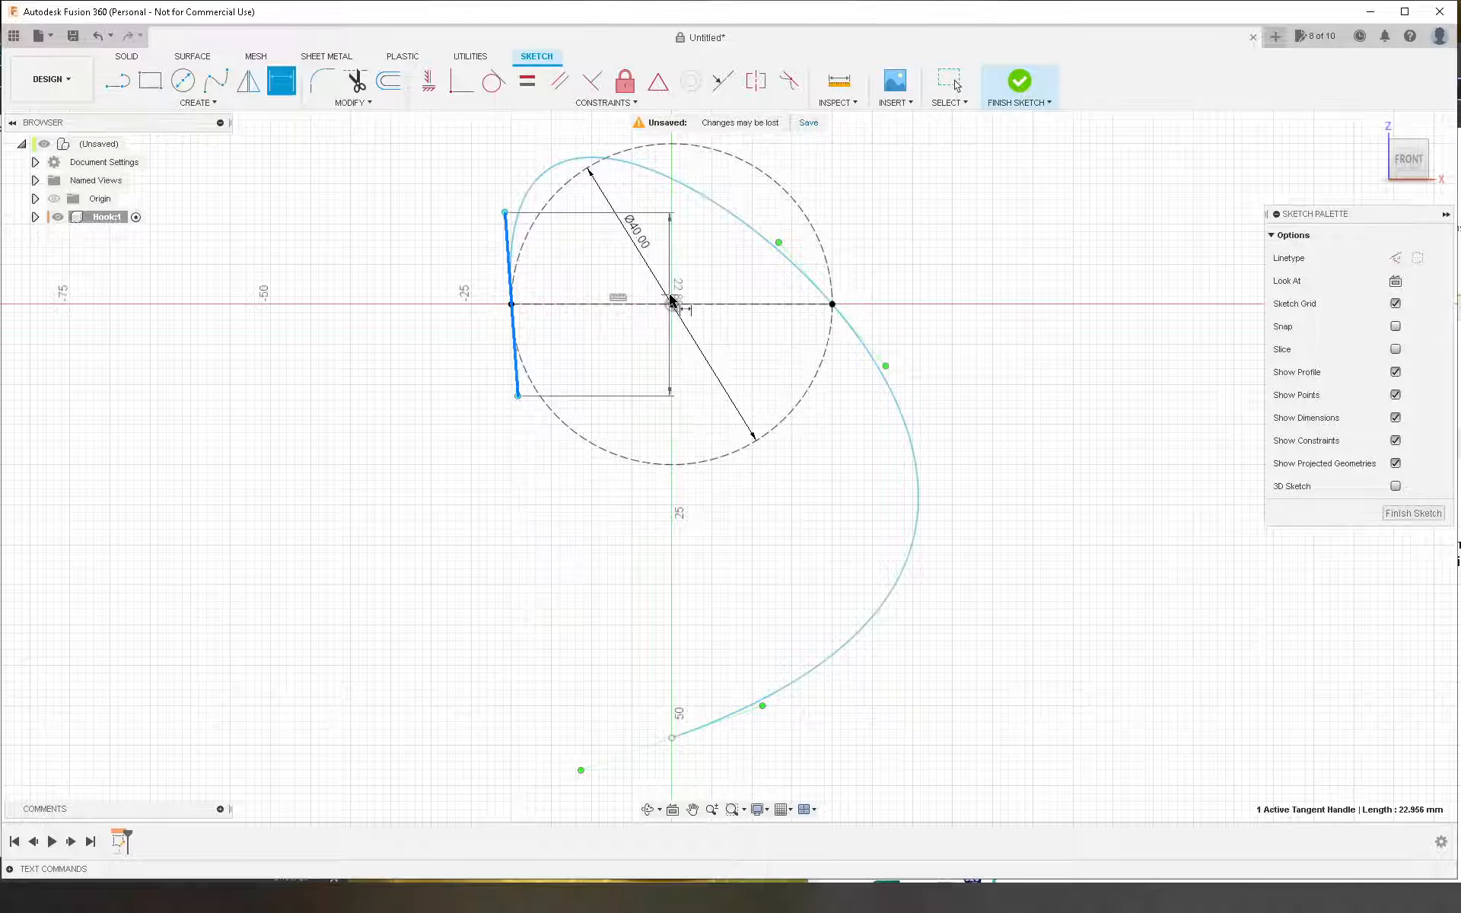
pyautogui.click(672, 304)
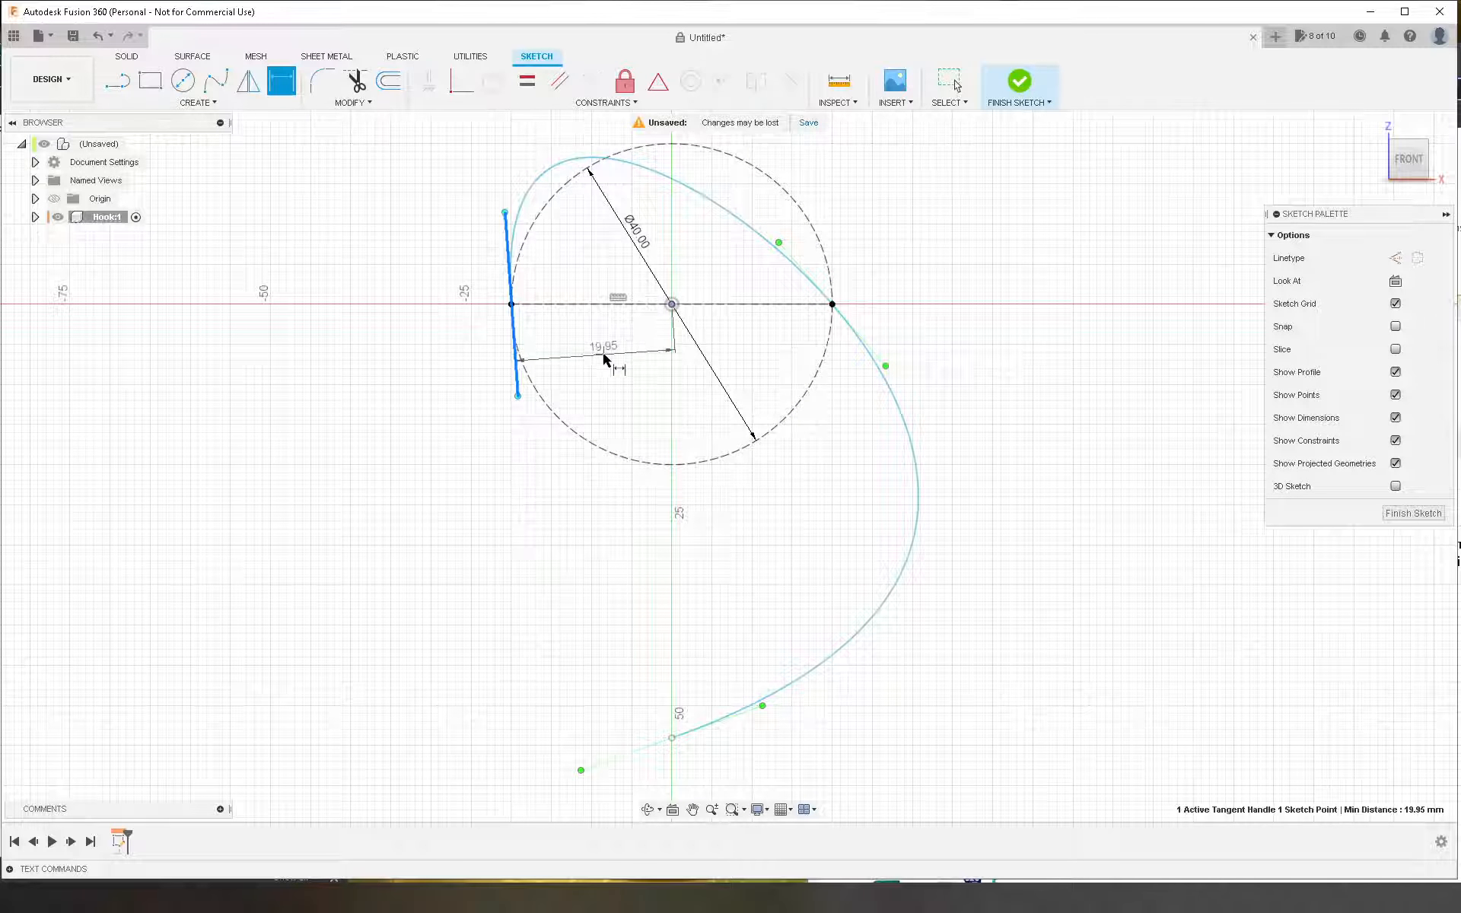
pyautogui.press('Escape')
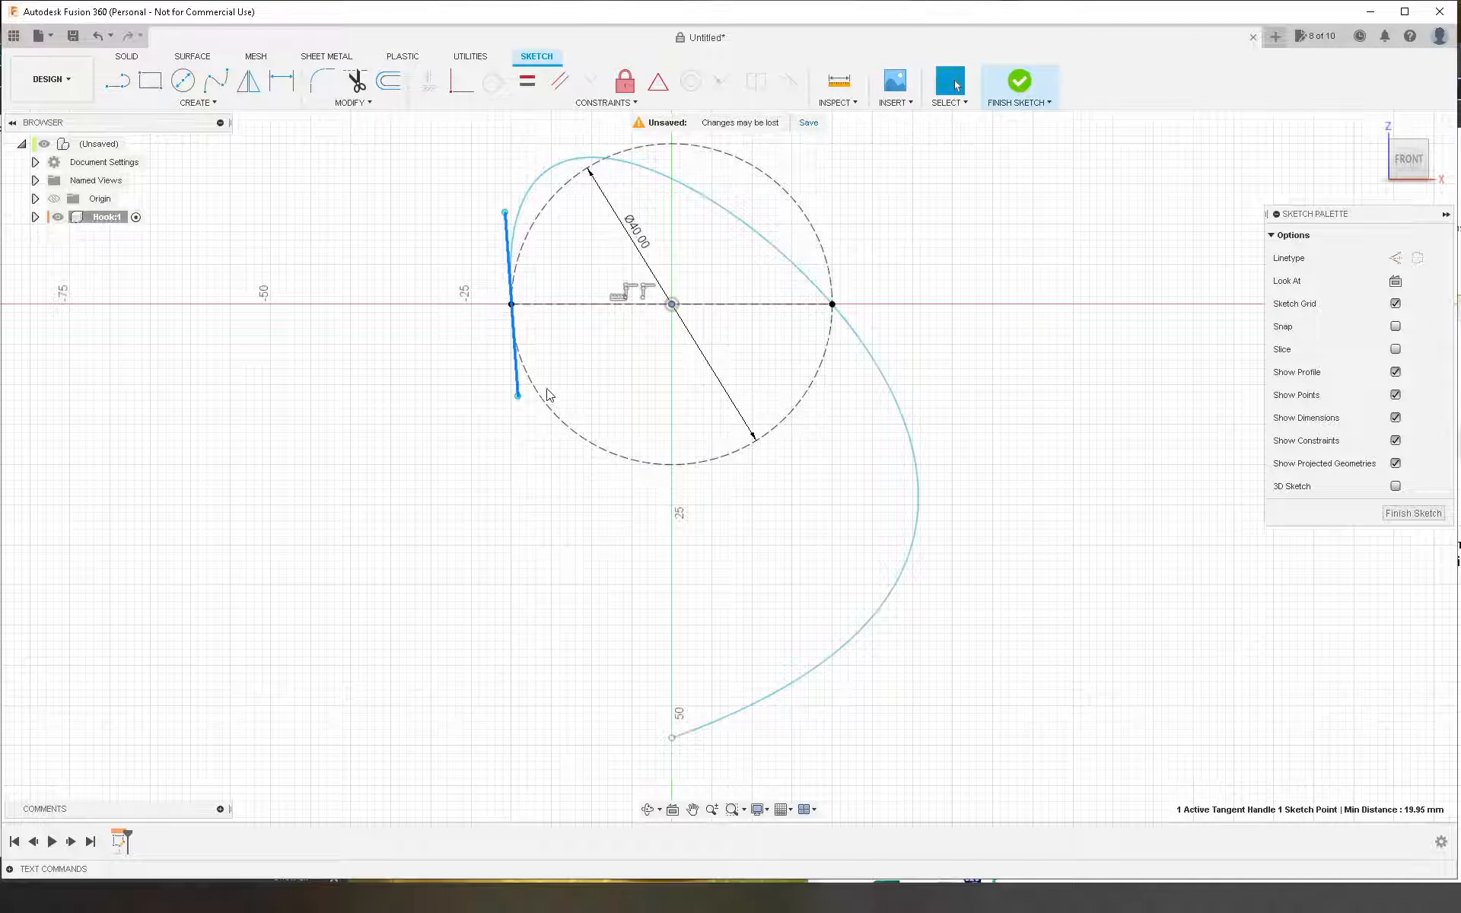
# Step: Straighten the left tangent handle and dimension its angle to the diameter line as 90 degrees
pyautogui.moveTo(518, 394); pyautogui.dragTo(512, 396)
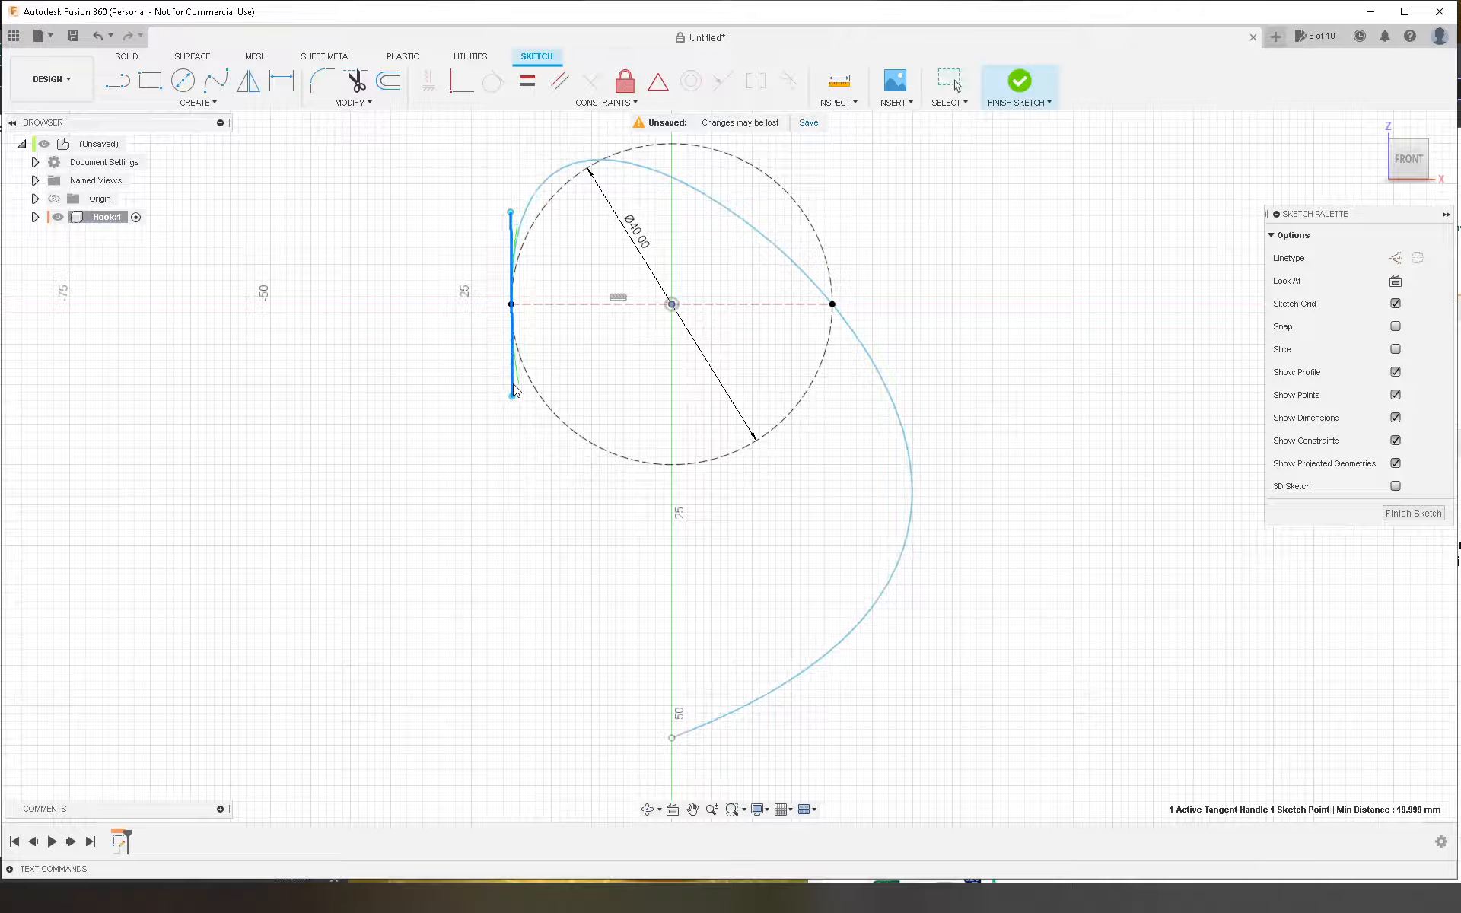
pyautogui.click(487, 390)
pyautogui.press('d')
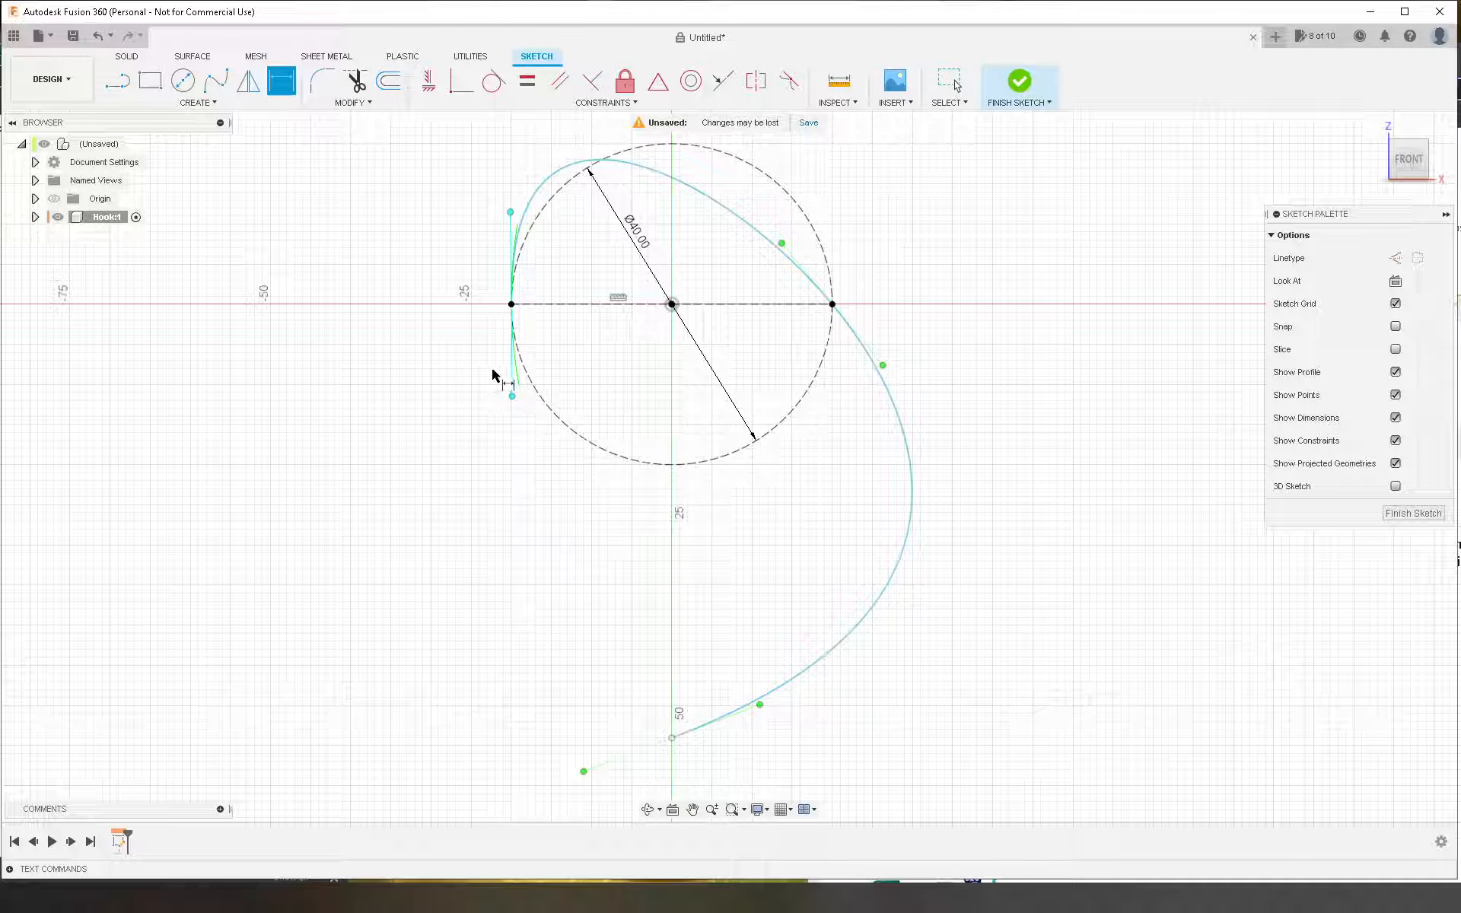
pyautogui.click(511, 377)
pyautogui.click(545, 304)
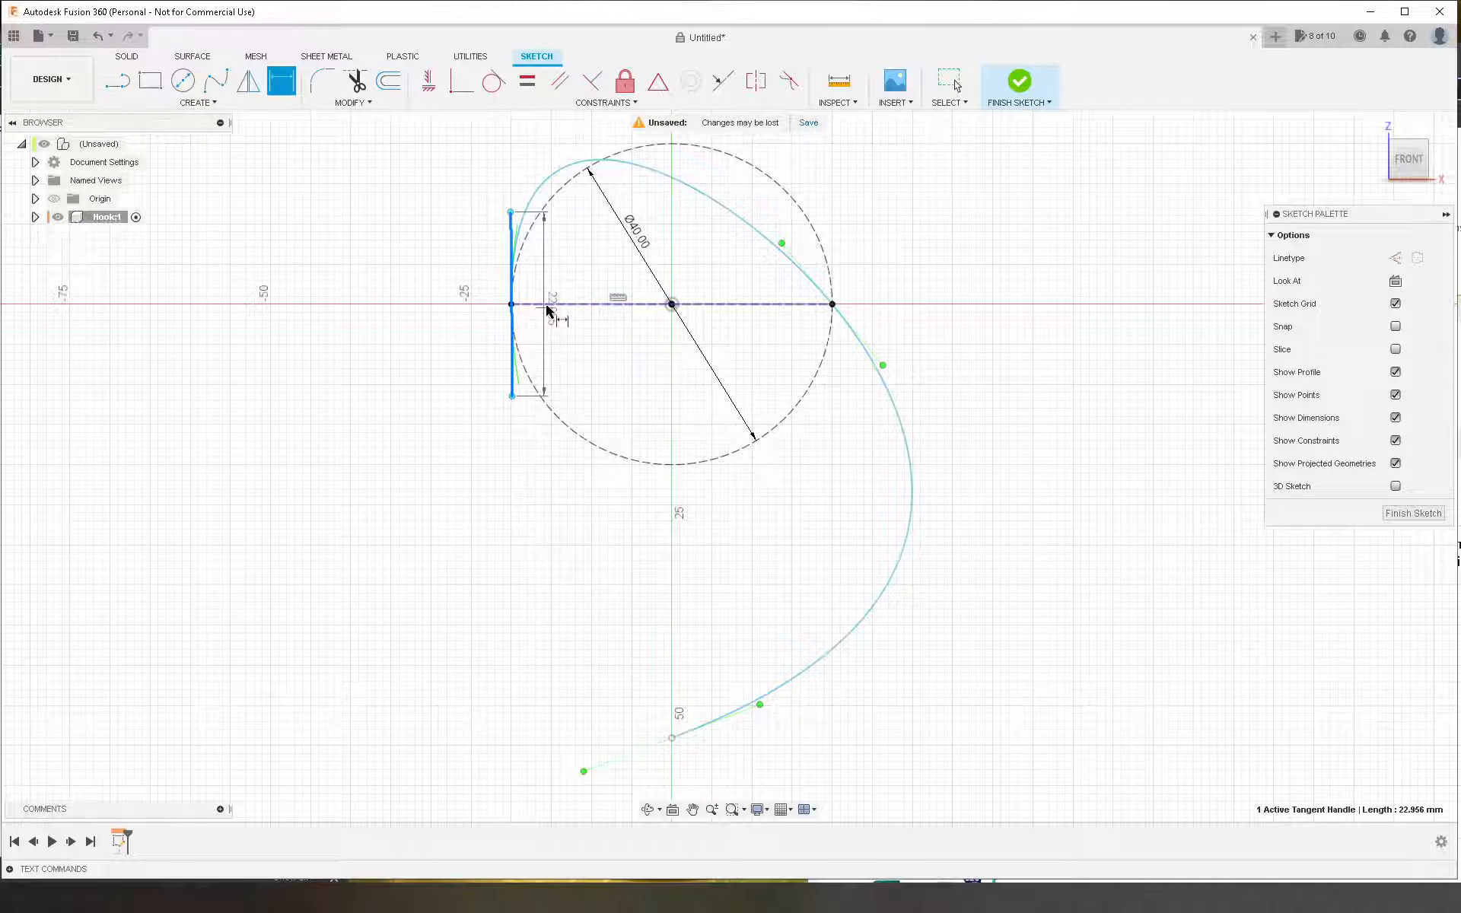
pyautogui.click(551, 342)
pyautogui.write('90')
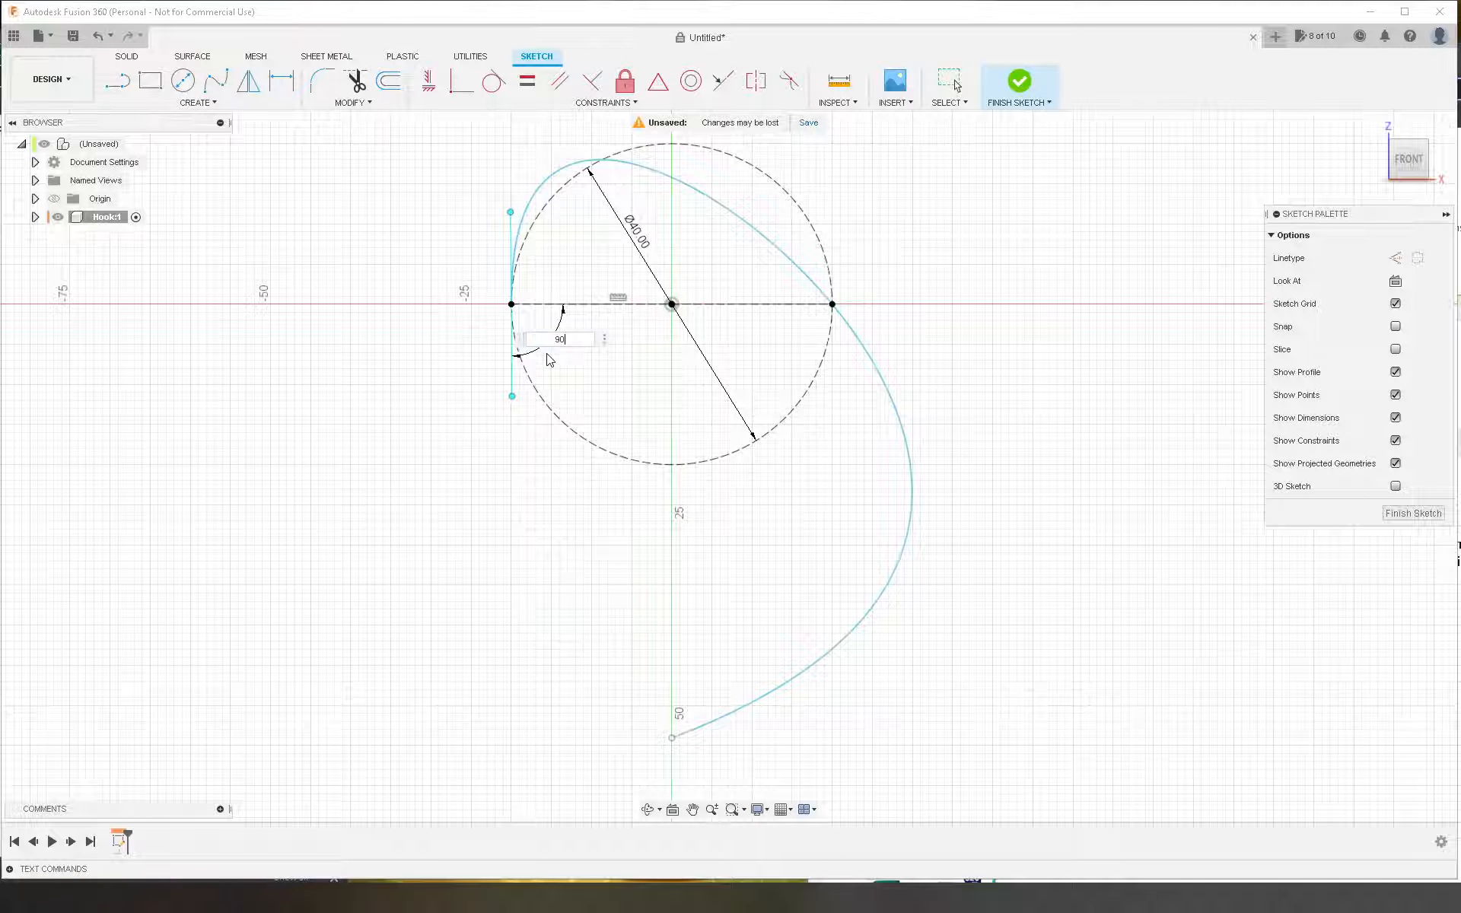
pyautogui.press('Return')
# Step: Dimension the angle between the spline's right tangent handle and the diameter line as 90 degrees
pyautogui.scroll(-2, 581, 337)
pyautogui.scroll(2, 778, 342)
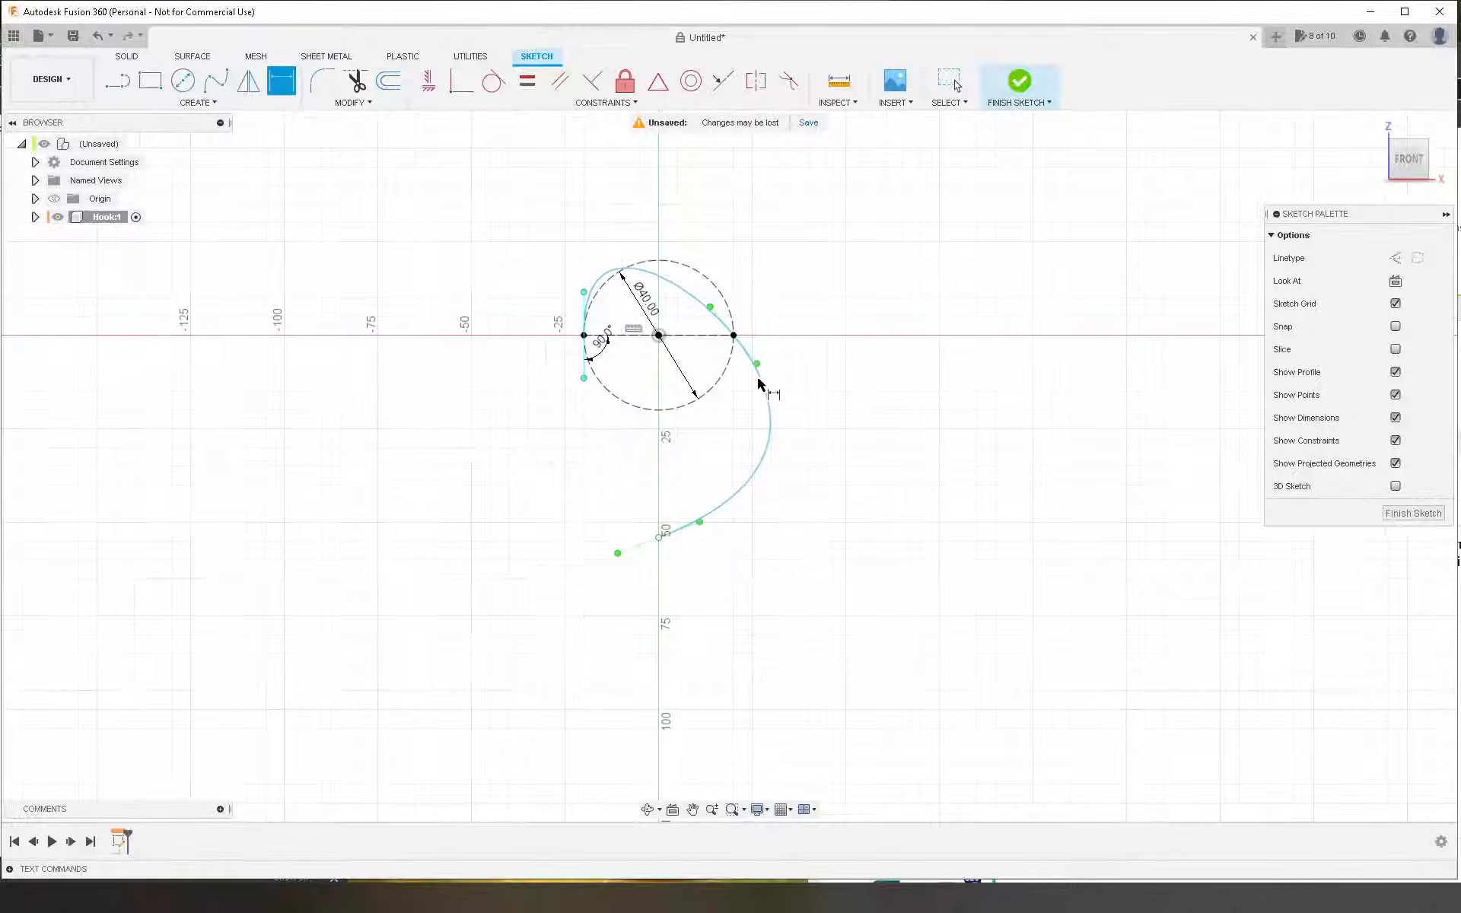
pyautogui.press('Escape')
pyautogui.press('d')
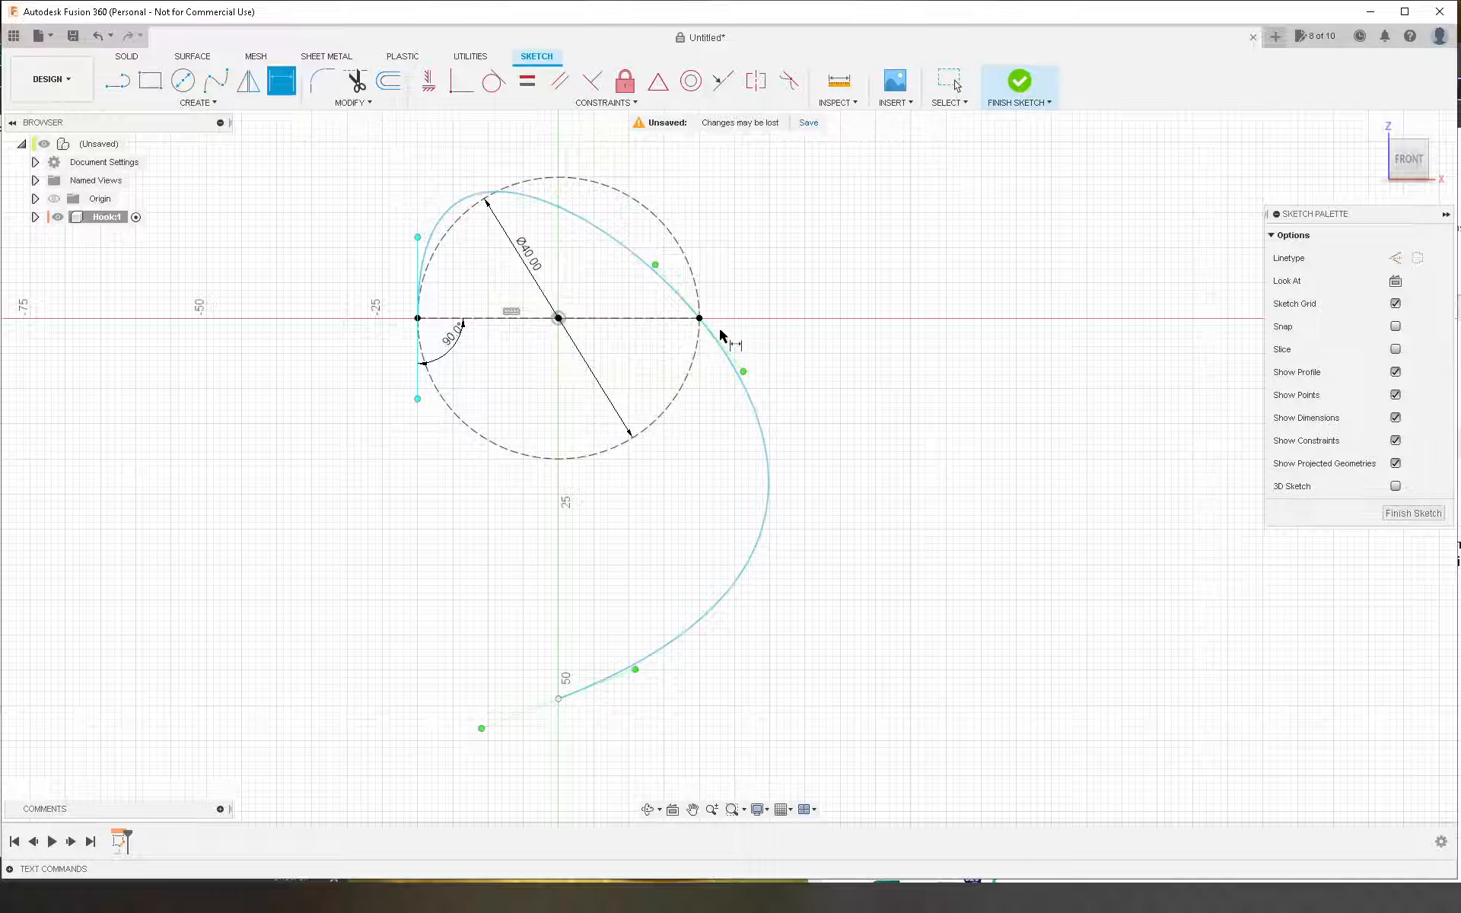
pyautogui.click(722, 339)
pyautogui.click(654, 318)
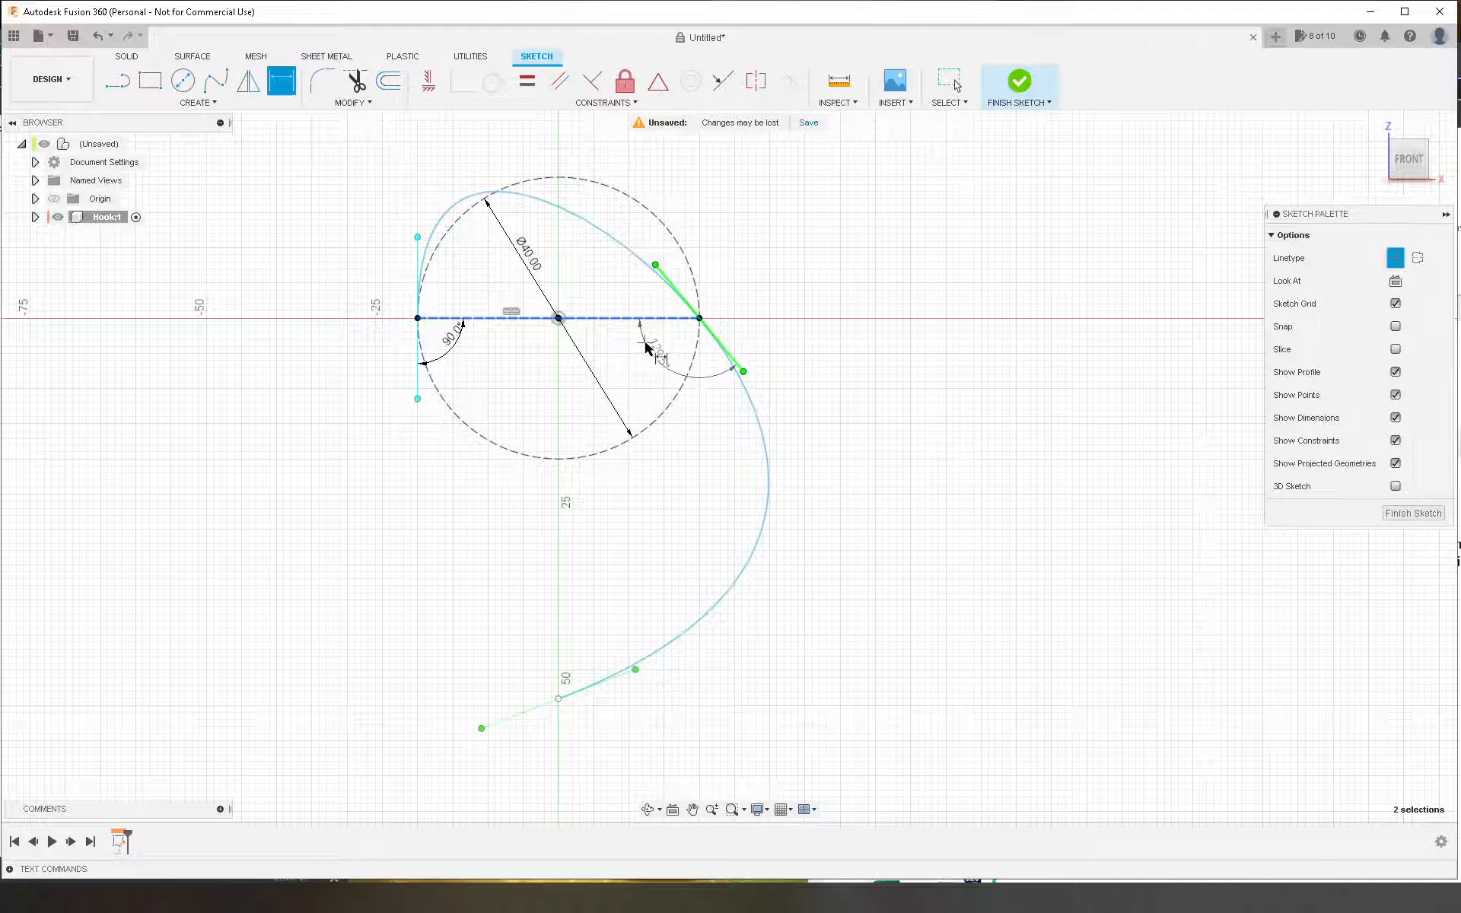
pyautogui.click(638, 380)
pyautogui.write('90')
pyautogui.press('Return')
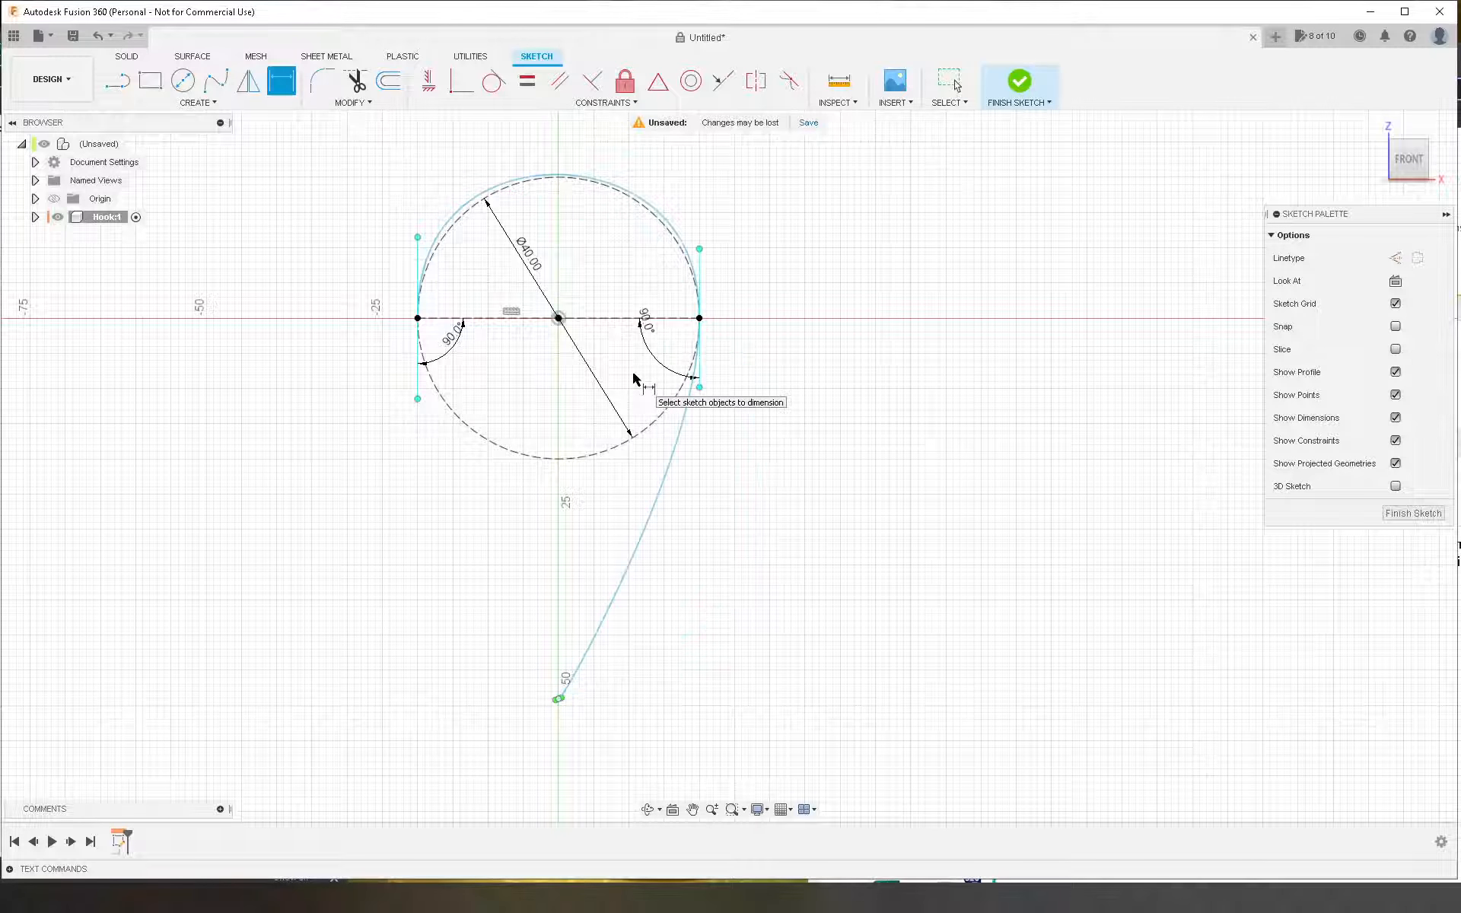
pyautogui.press('Escape')
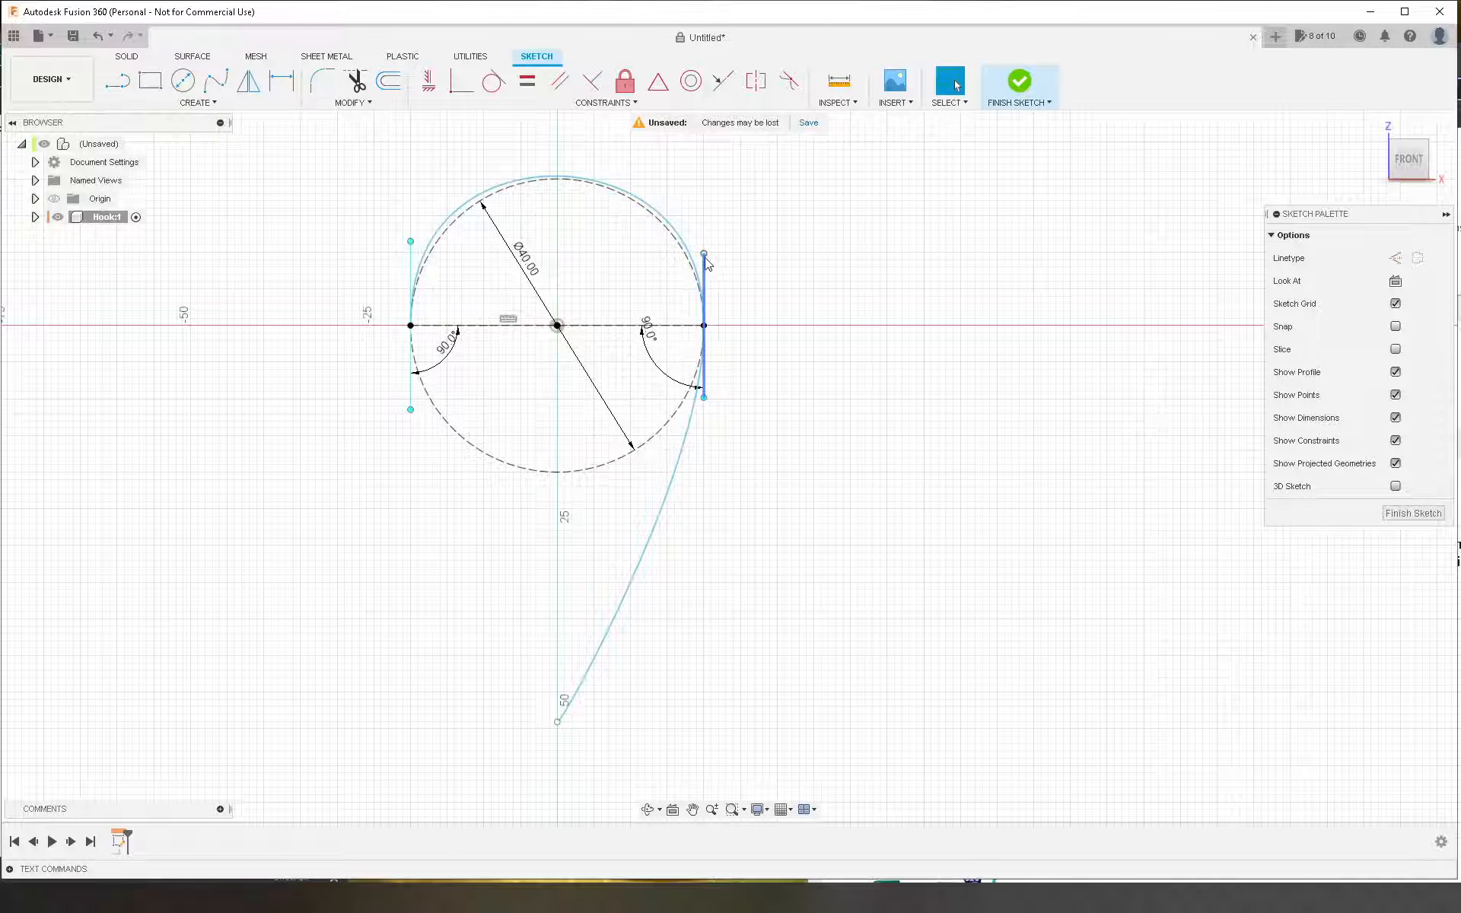
# Step: Shorten the tangent handle at the spline's right circle point slightly and dimension its length as 20 mm
pyautogui.moveTo(706, 263); pyautogui.dragTo(703, 263)
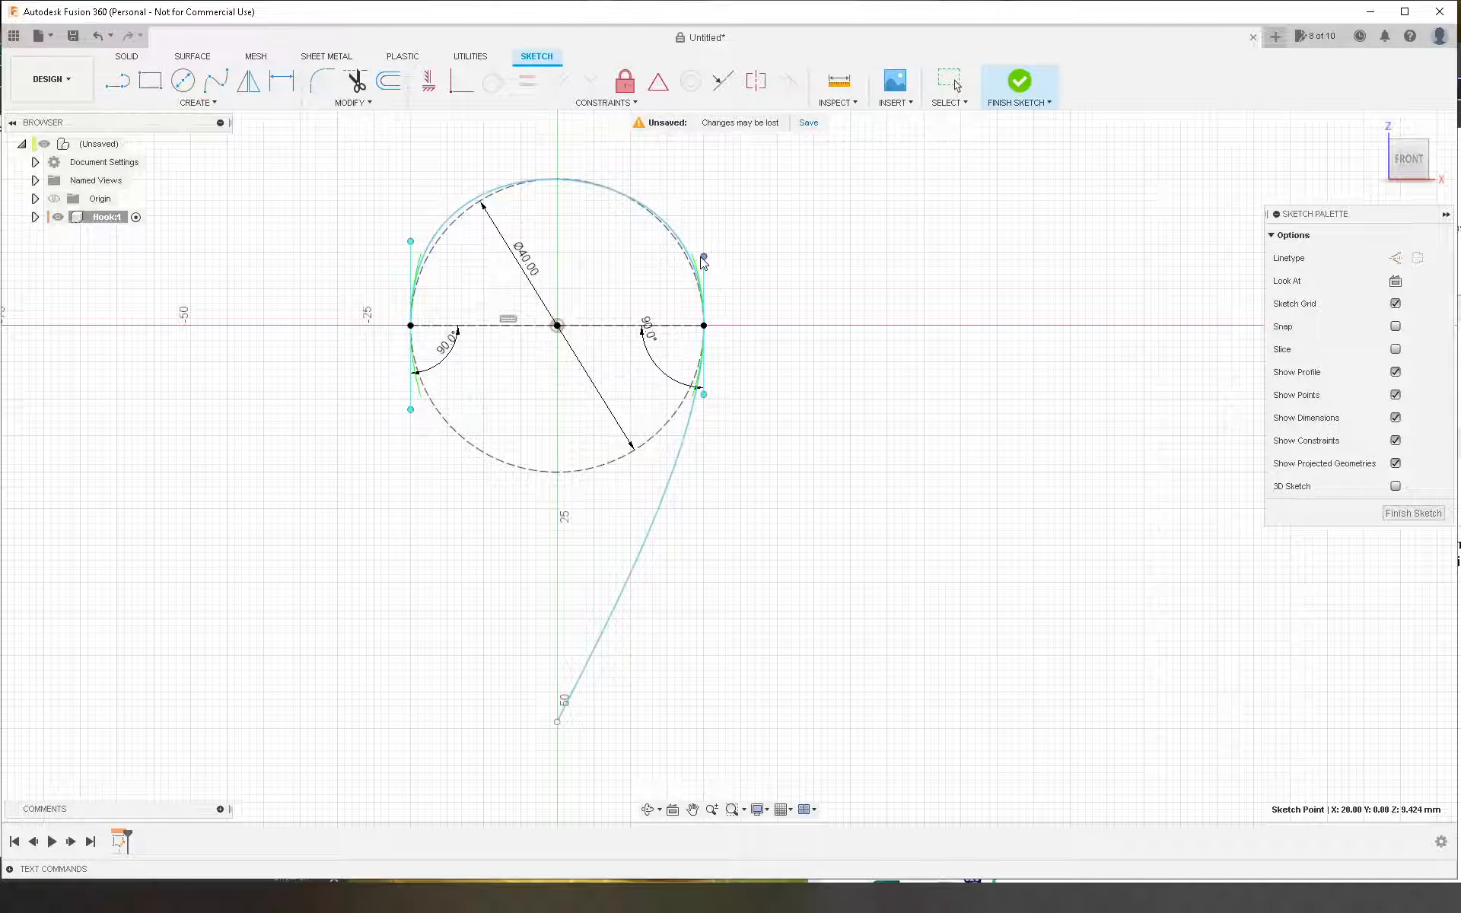
pyautogui.press('d')
pyautogui.click(707, 285)
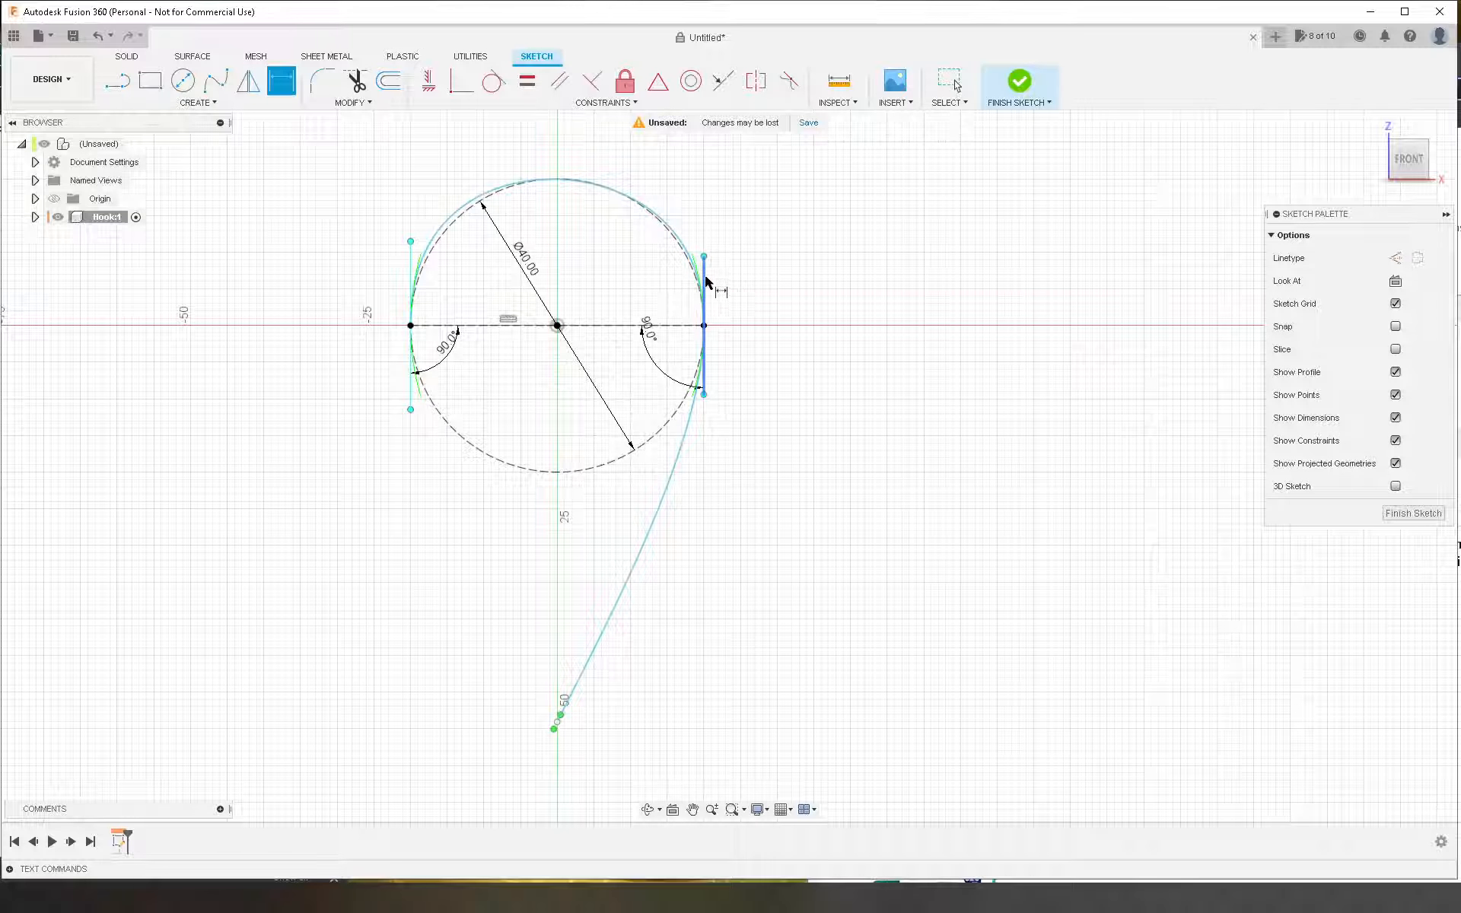
pyautogui.click(729, 283)
pyautogui.write('20')
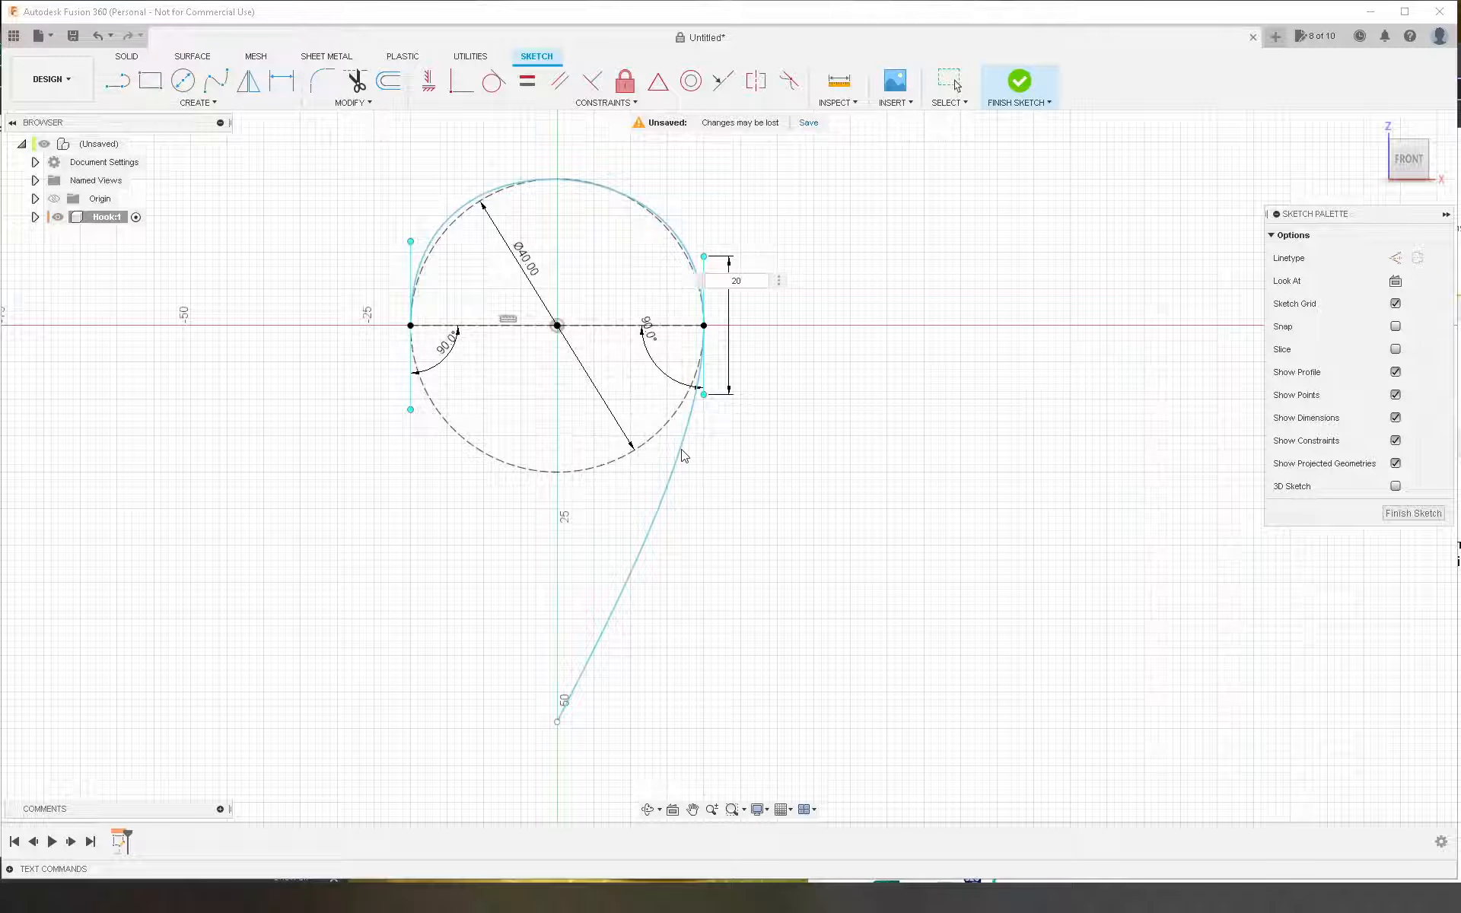
pyautogui.press('Return')
# Step: Dimension the length of the tangent handle at the spline's left end as 20 mm
pyautogui.scroll(3, 299, 305)
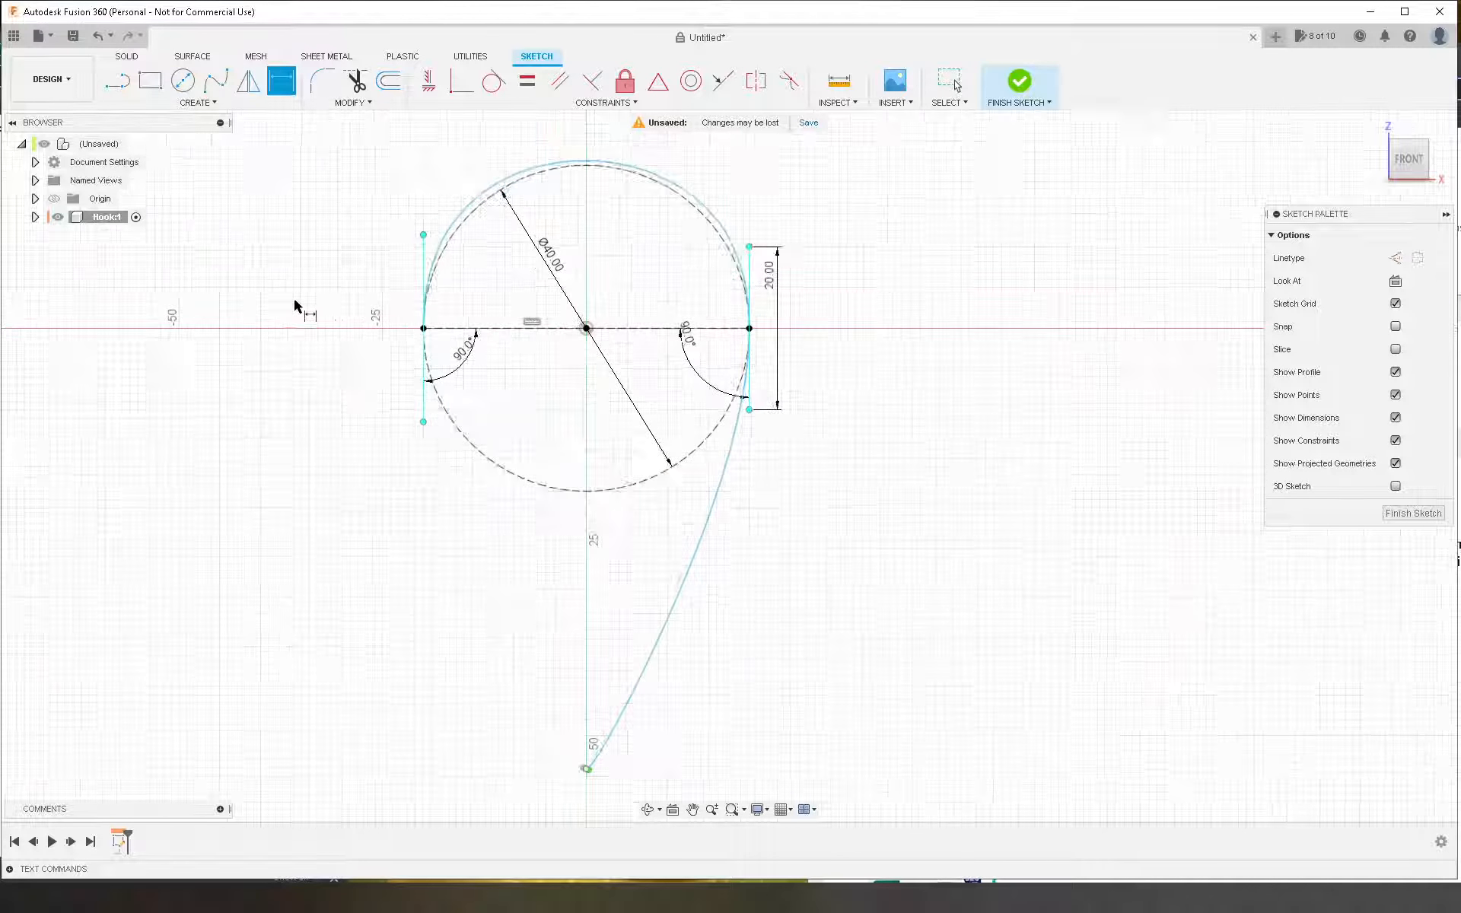
pyautogui.click(453, 267)
pyautogui.click(438, 271)
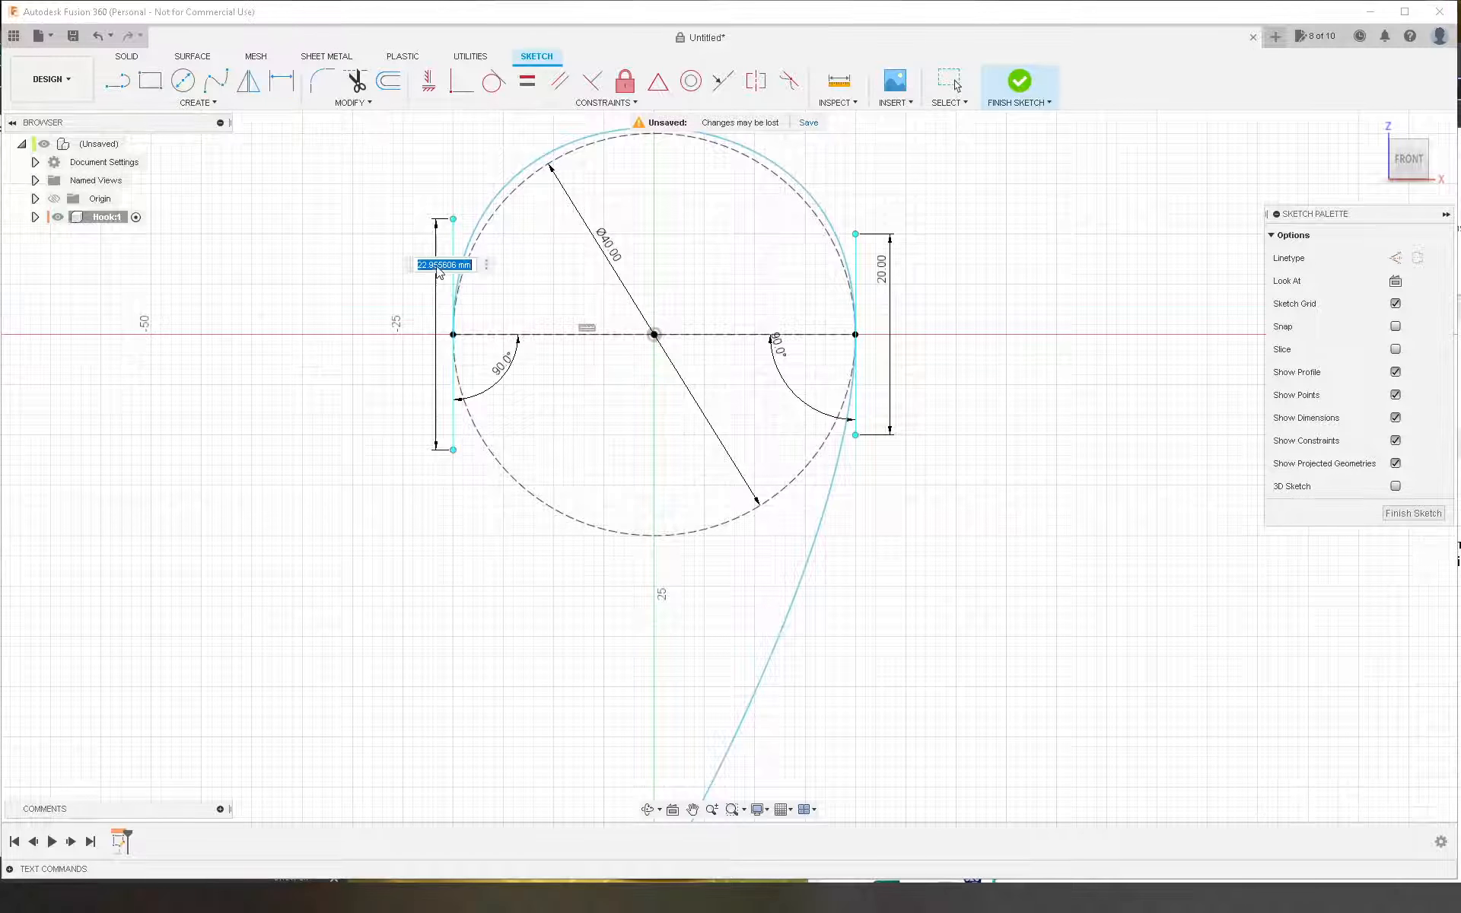
pyautogui.write('20')
pyautogui.press('Return')
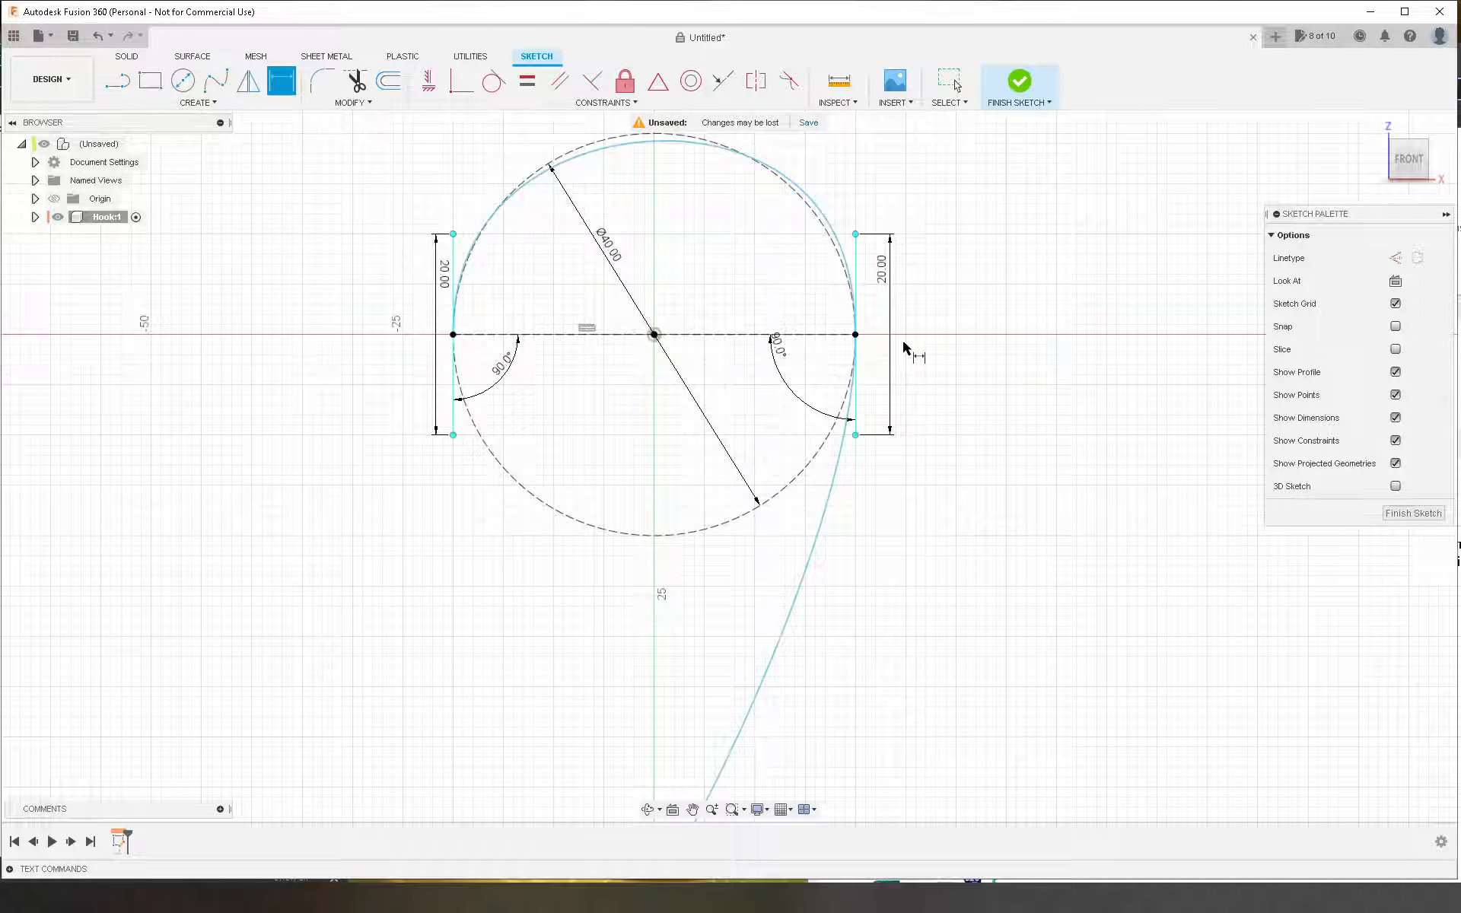
# Step: Swing the tangent handle at the spline's lower end towards vertical and apply a Horizontal/Vertical constraint to it
pyautogui.scroll(-1, 922, 397)
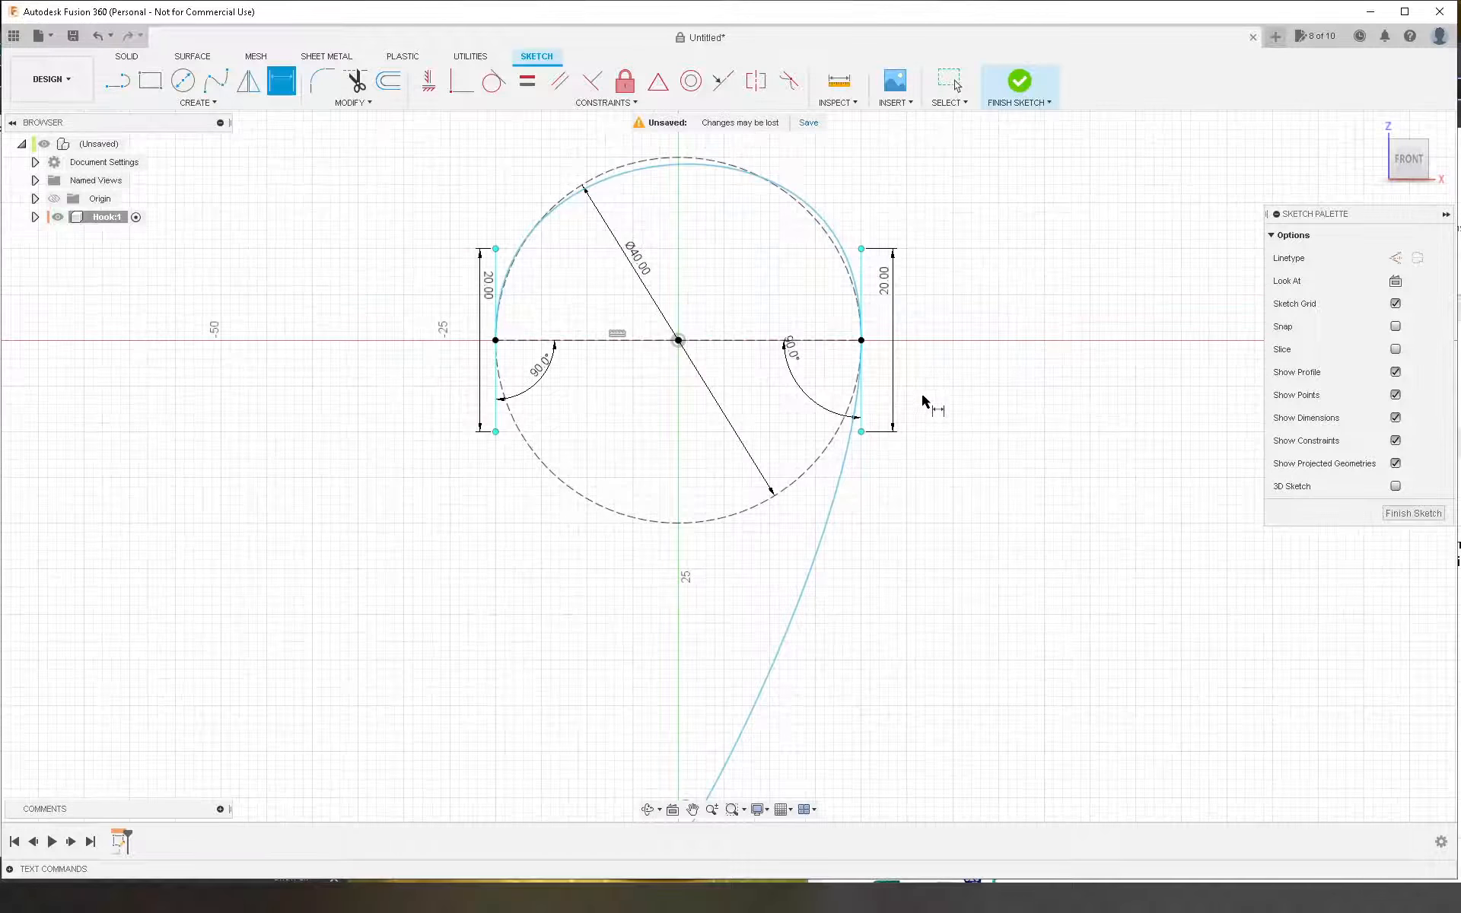
pyautogui.scroll(-1, 902, 373)
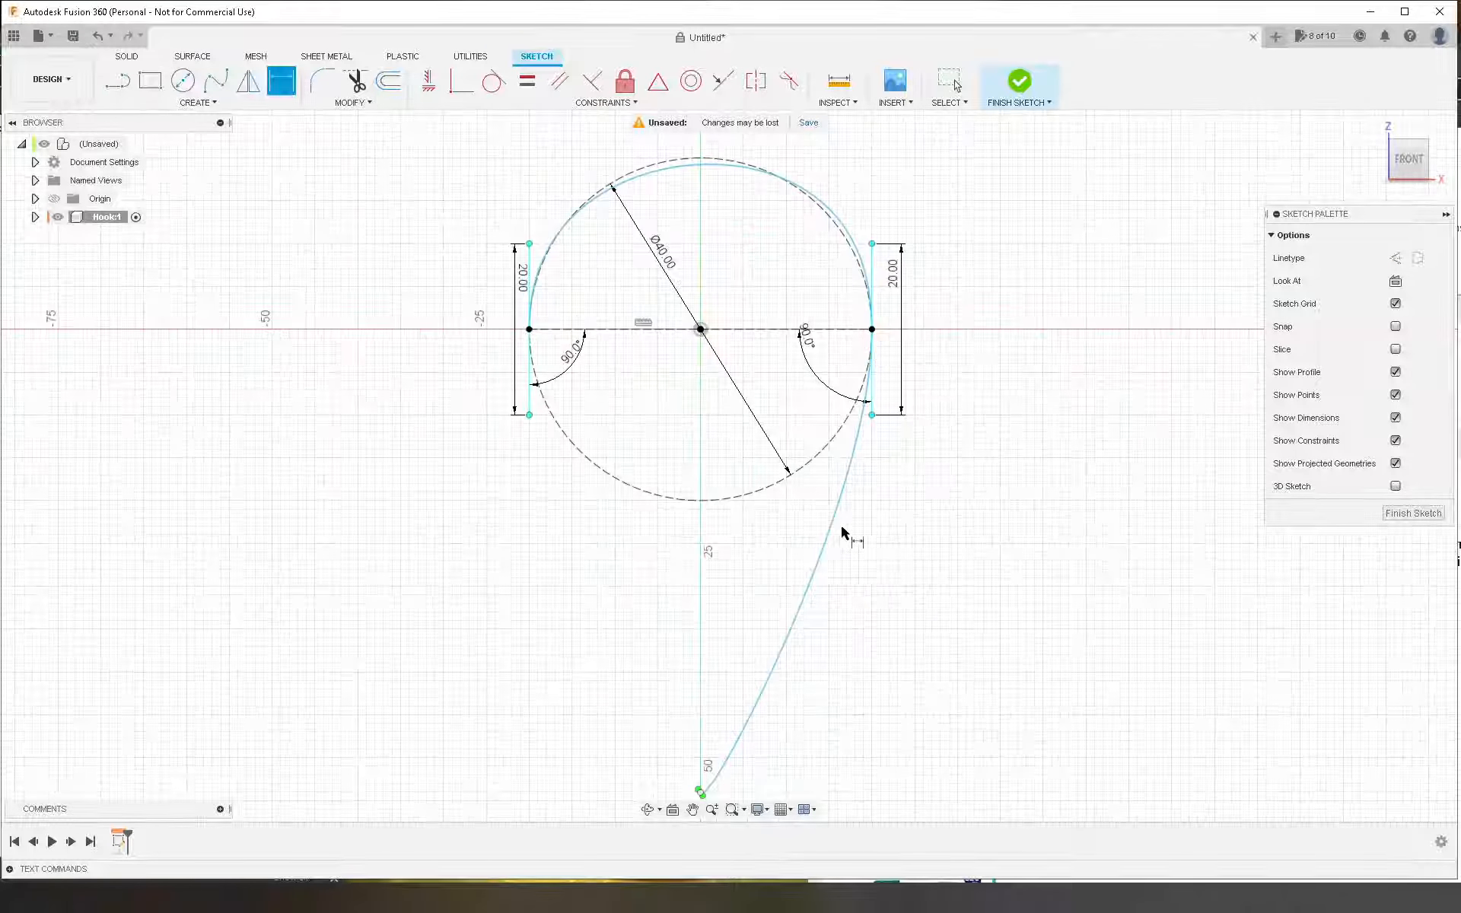
pyautogui.scroll(-1, 881, 415)
pyautogui.moveTo(876, 586); pyautogui.dragTo(875, 491, button='middle')
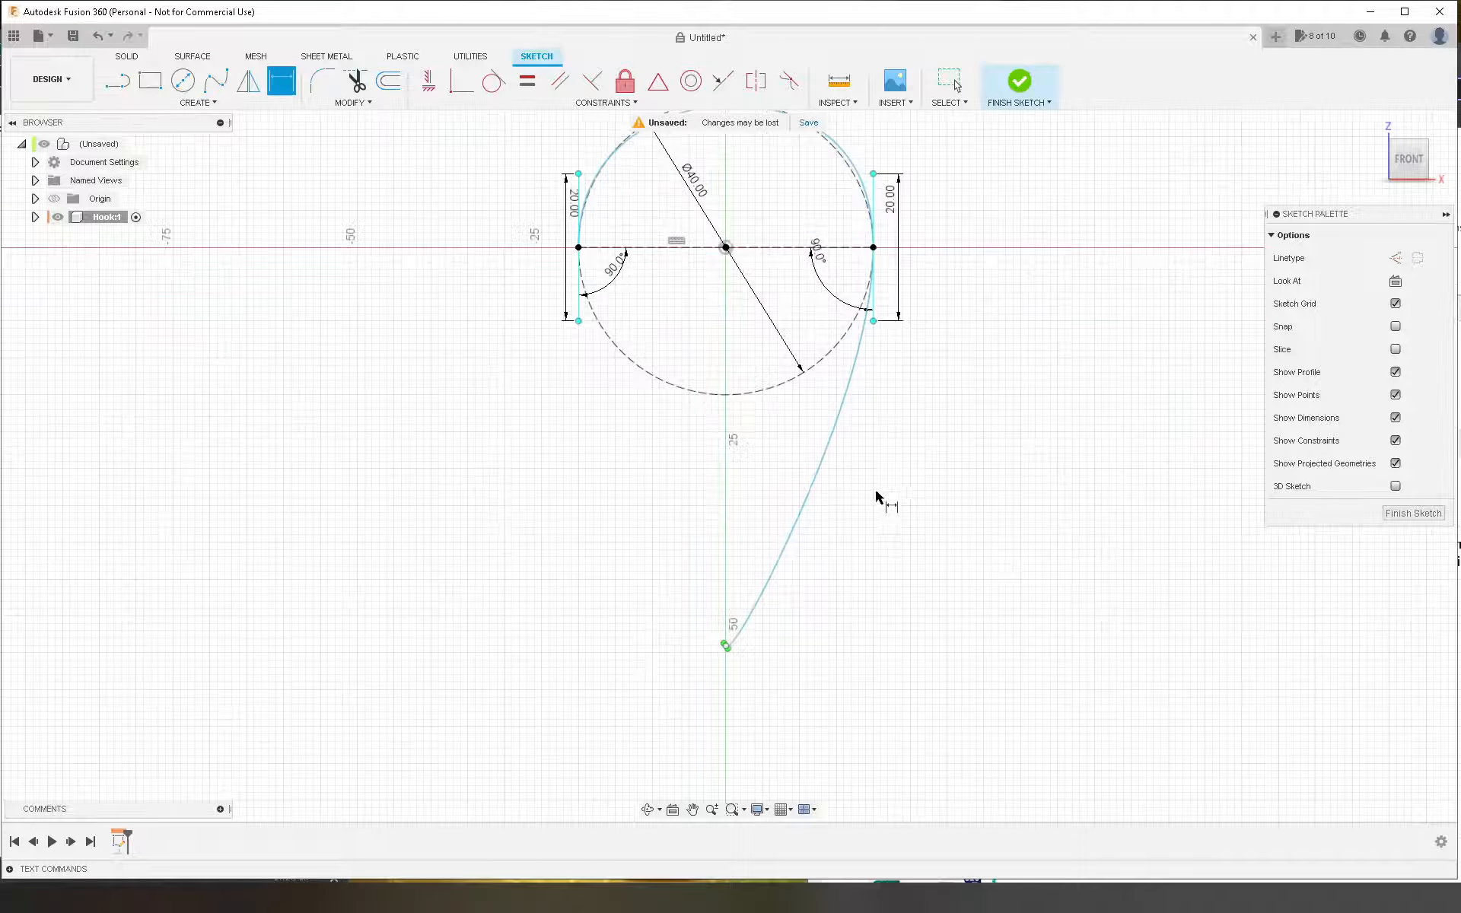
pyautogui.press('Escape')
pyautogui.scroll(-1, 849, 487)
pyautogui.moveTo(761, 705); pyautogui.dragTo(772, 597, button='middle')
pyautogui.scroll(1, 770, 597)
pyautogui.click(757, 497)
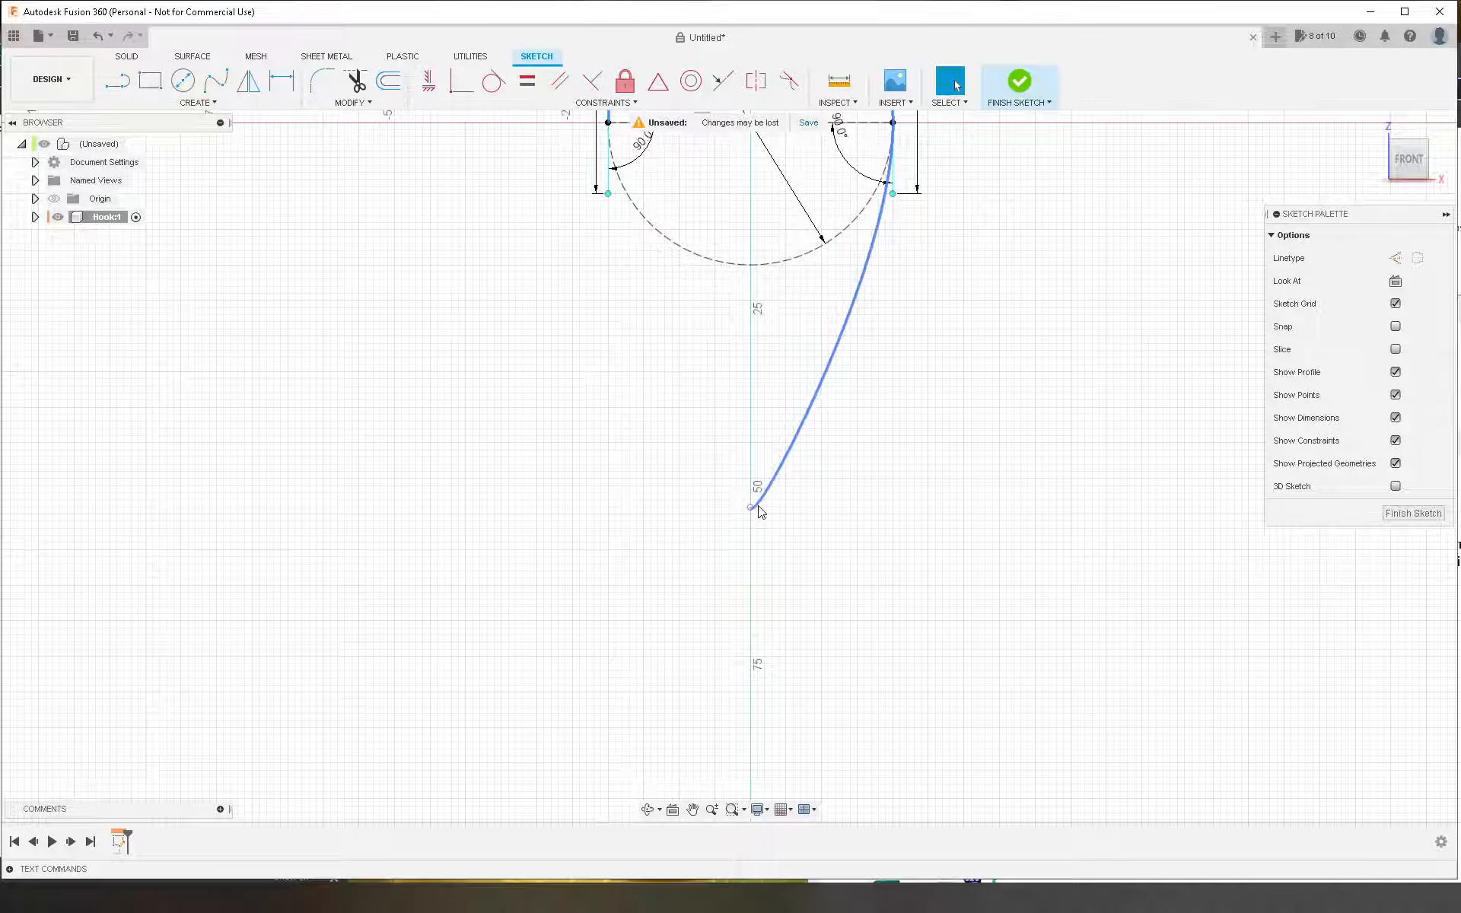
pyautogui.scroll(3, 755, 506)
pyautogui.scroll(3, 753, 509)
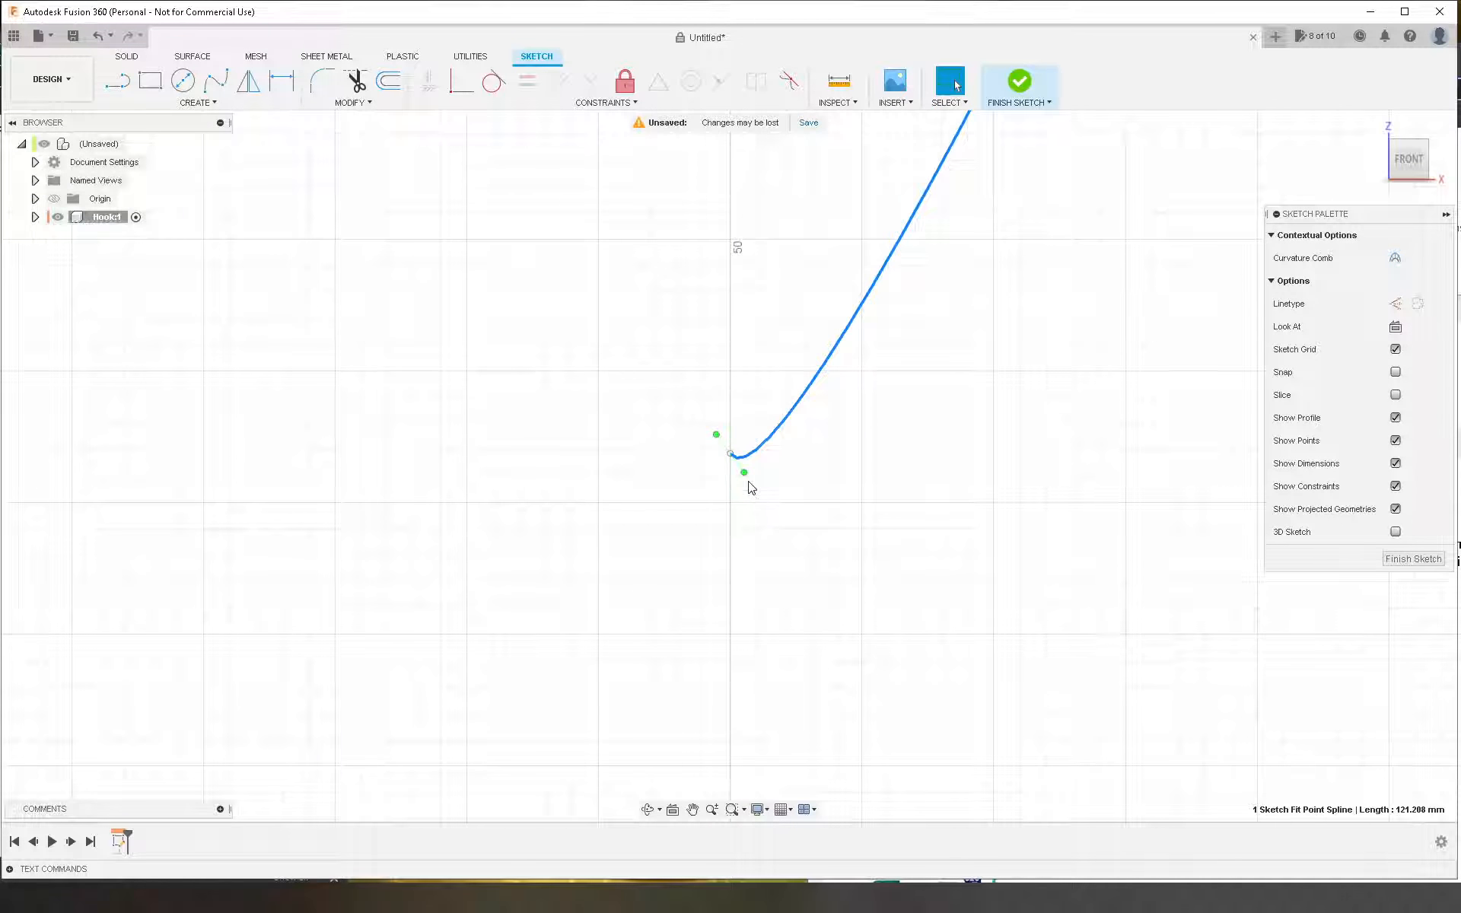
pyautogui.moveTo(746, 474); pyautogui.dragTo(729, 384)
pyautogui.click(726, 407)
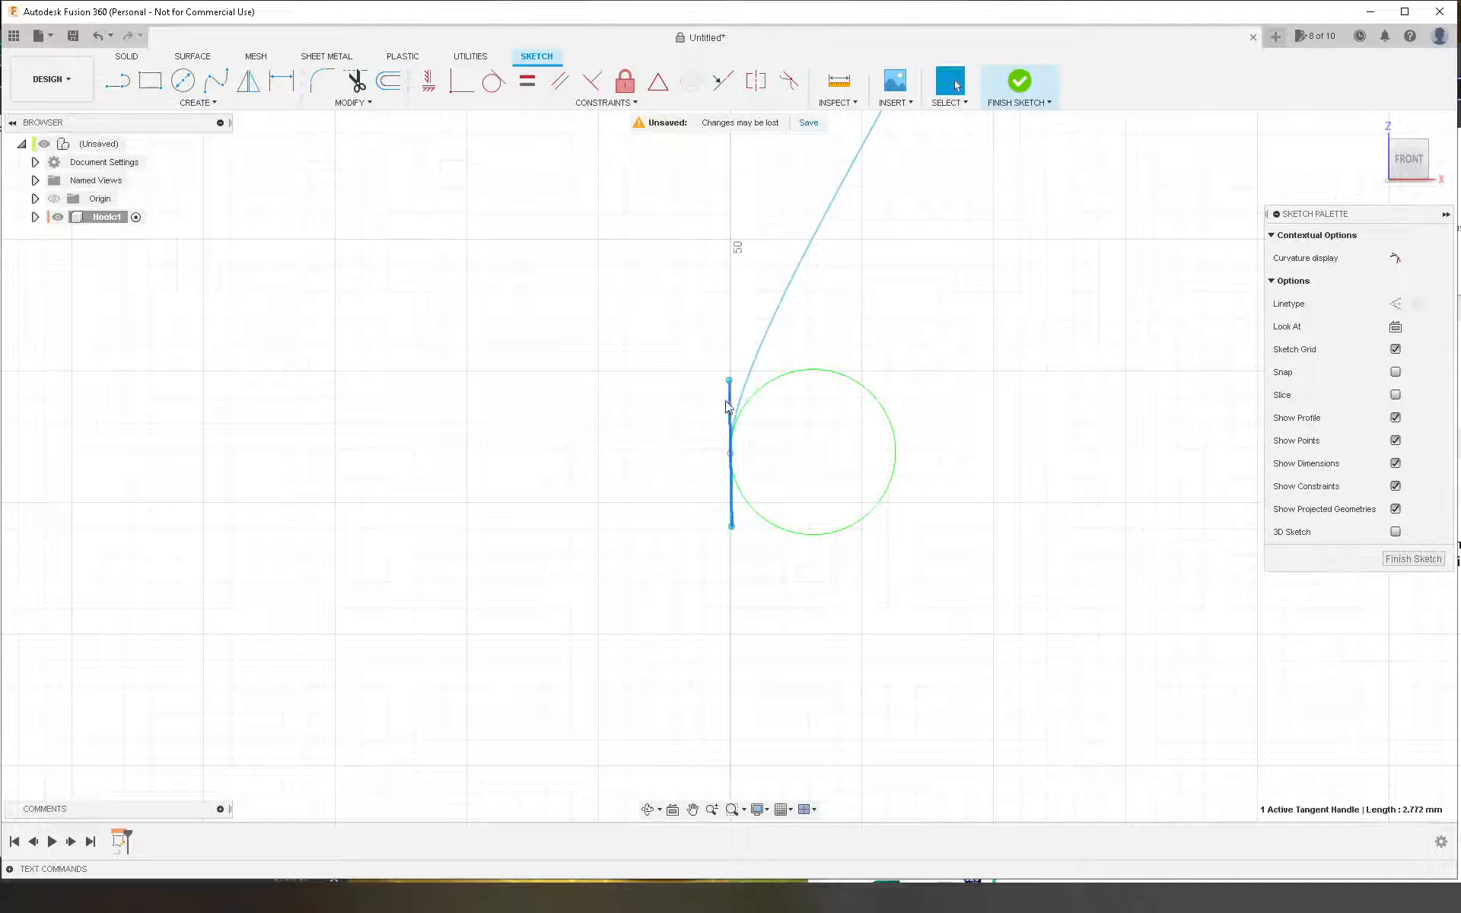
pyautogui.click(428, 80)
pyautogui.scroll(-3, 555, 326)
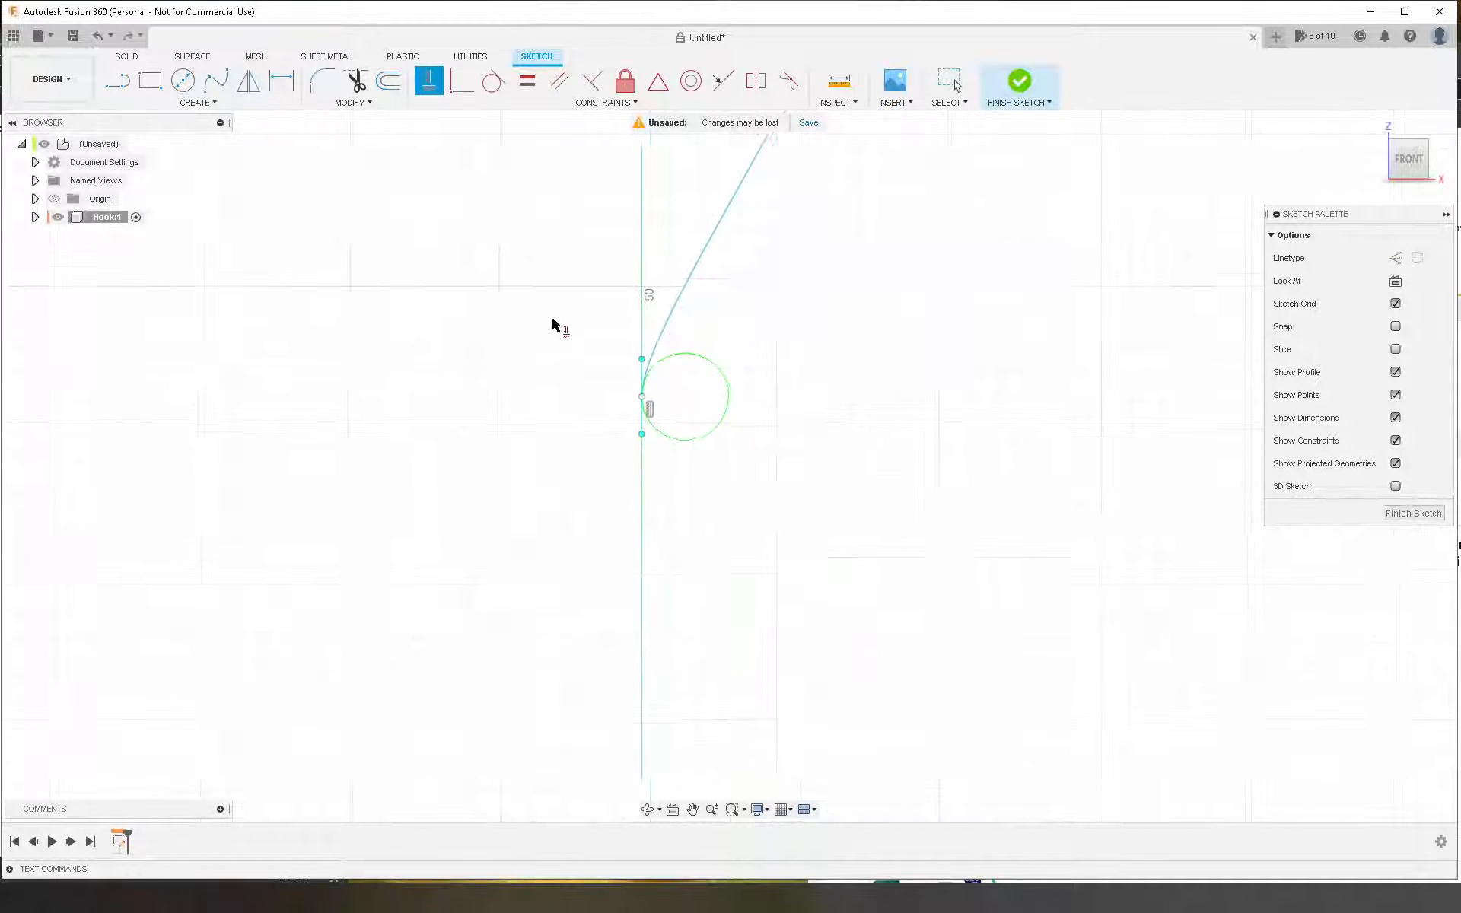
# Step: Lengthen the vertical tangent handle at the spline's lower end and dimension it as 20 mm
pyautogui.scroll(1, 679, 476)
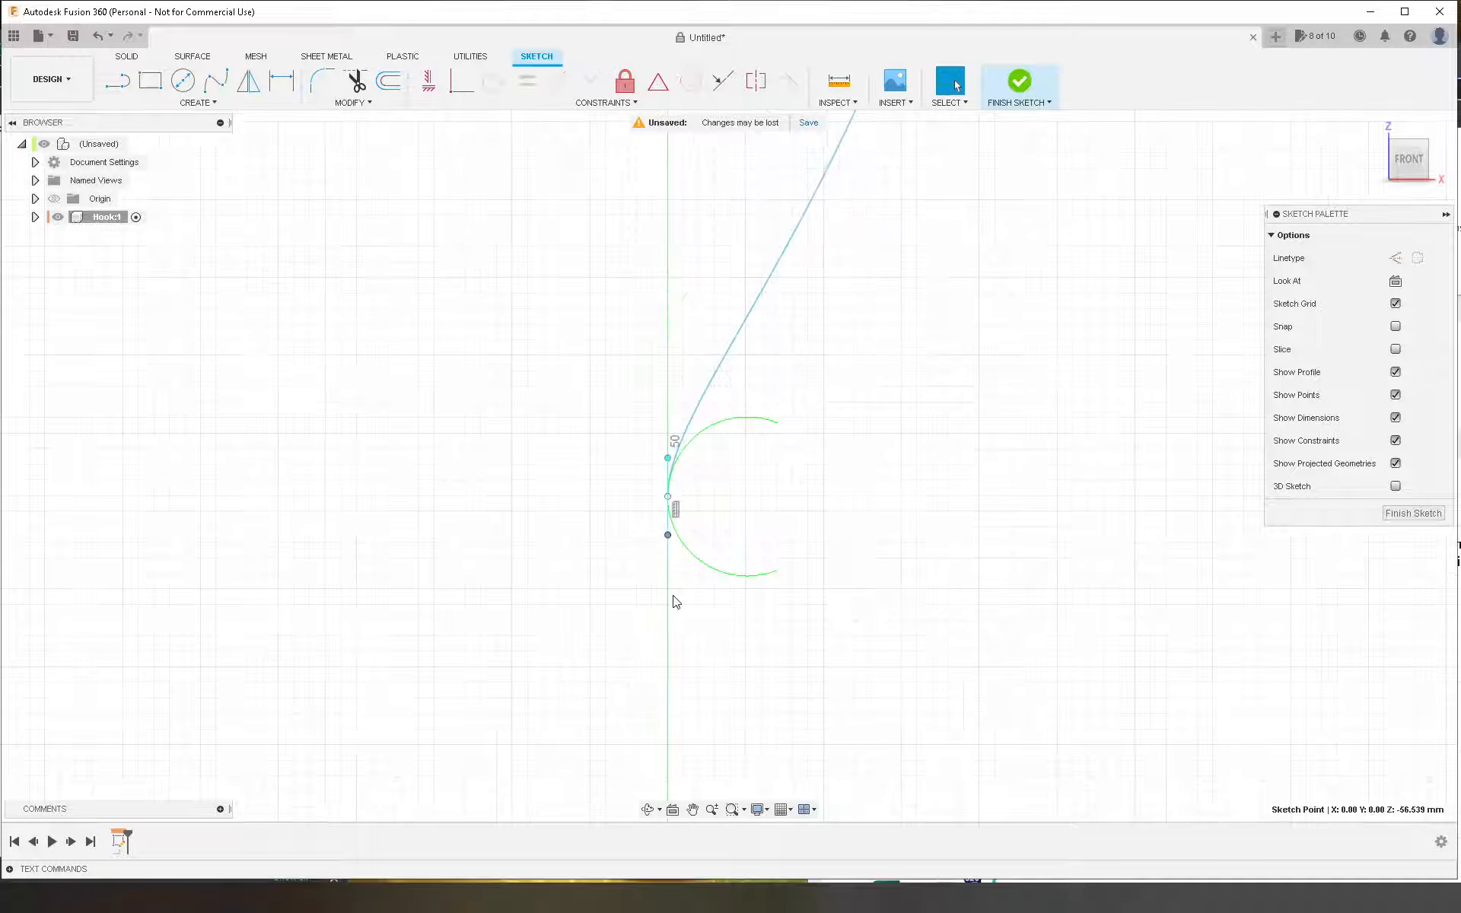
pyautogui.scroll(-3, 677, 617)
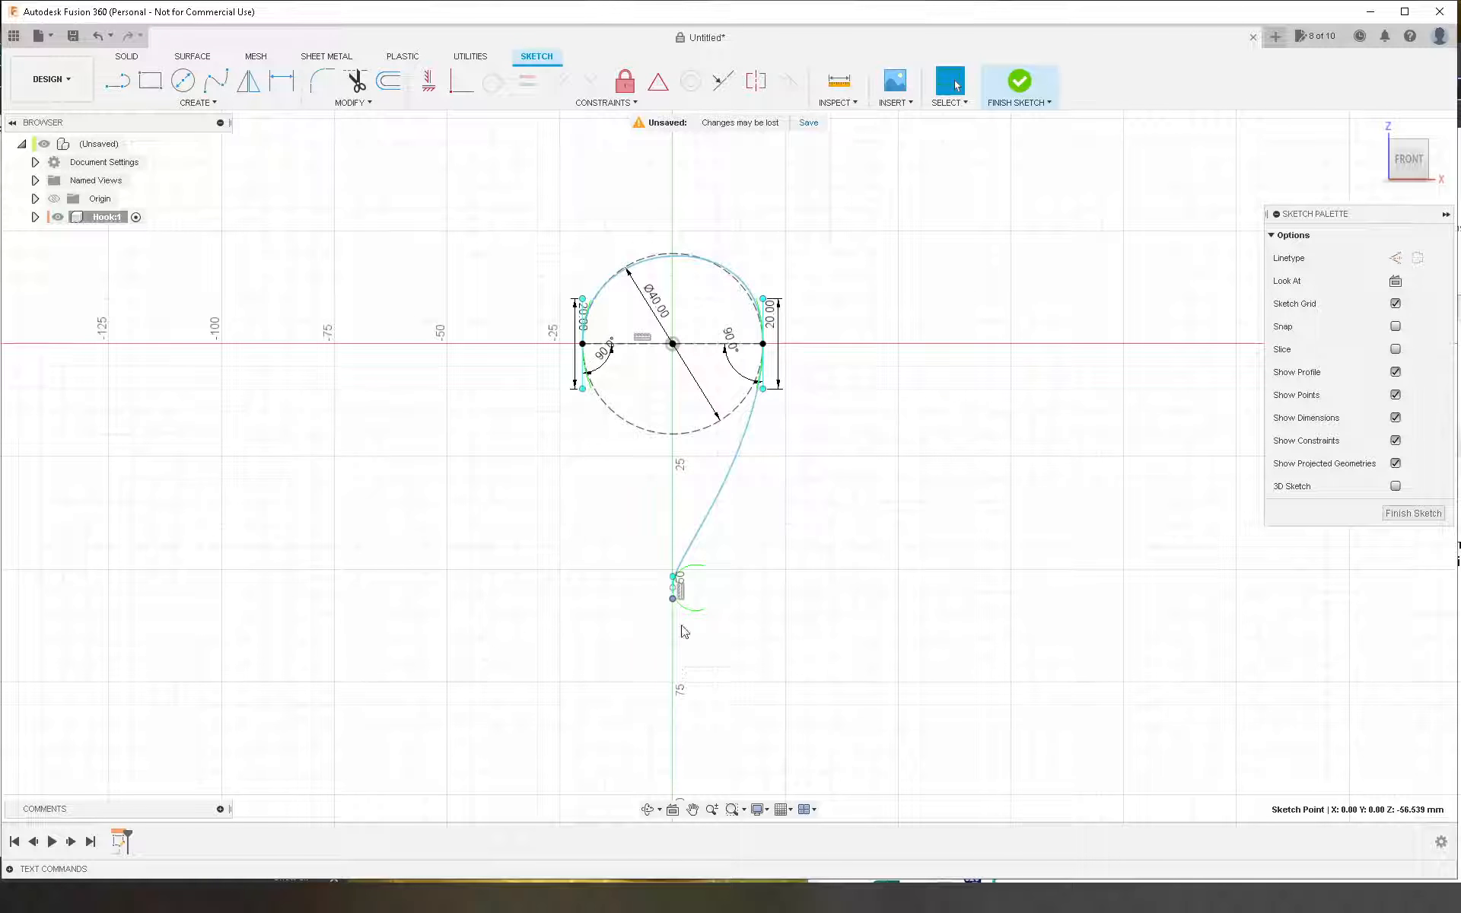
pyautogui.moveTo(676, 607); pyautogui.dragTo(676, 653)
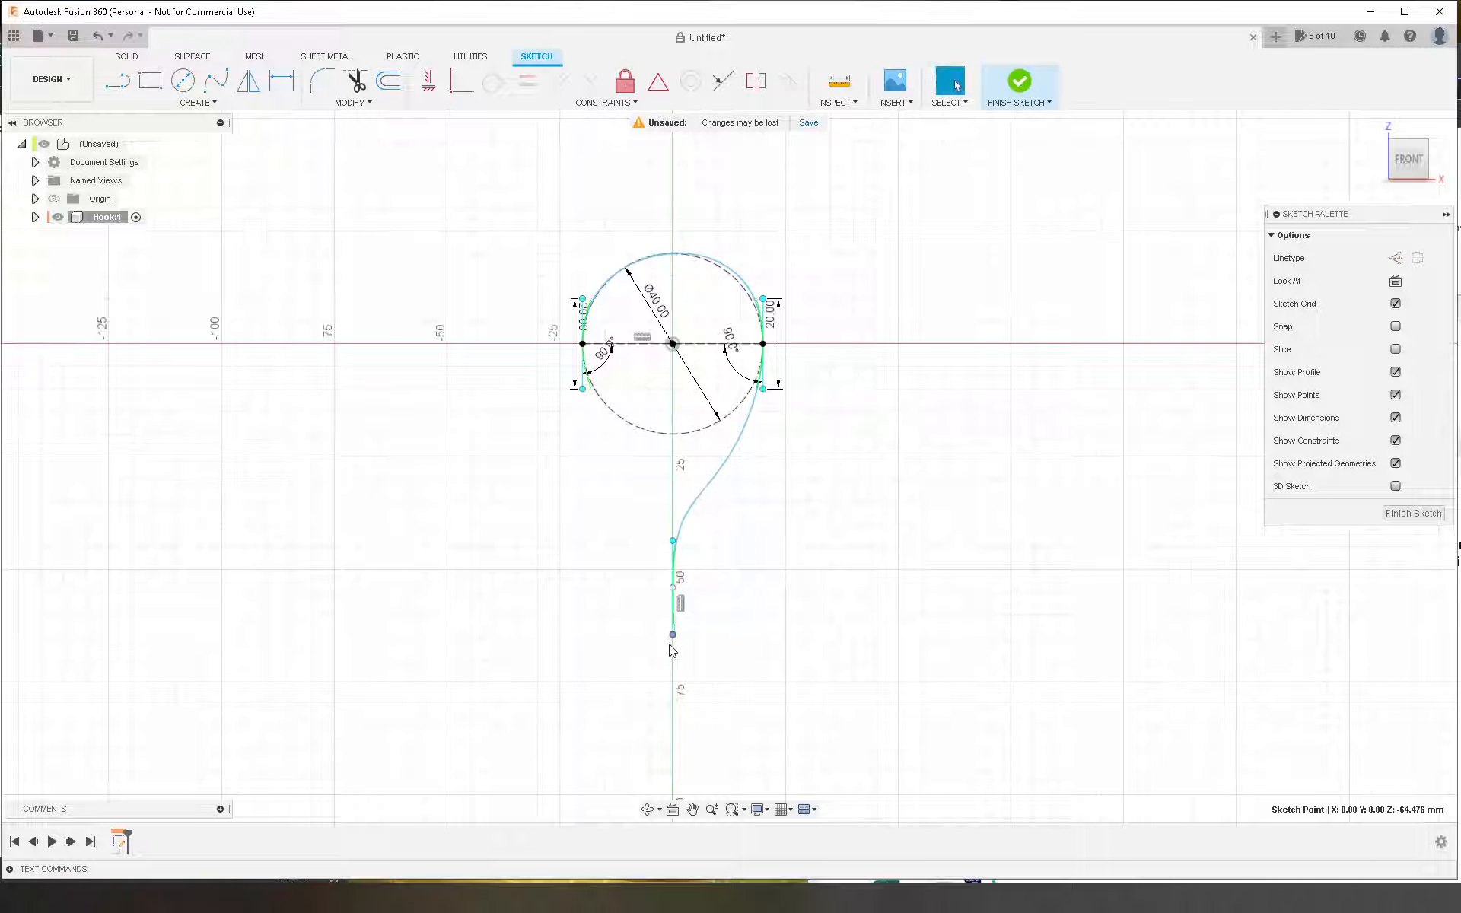
pyautogui.scroll(3, 656, 630)
pyautogui.press('d')
pyautogui.click(693, 597)
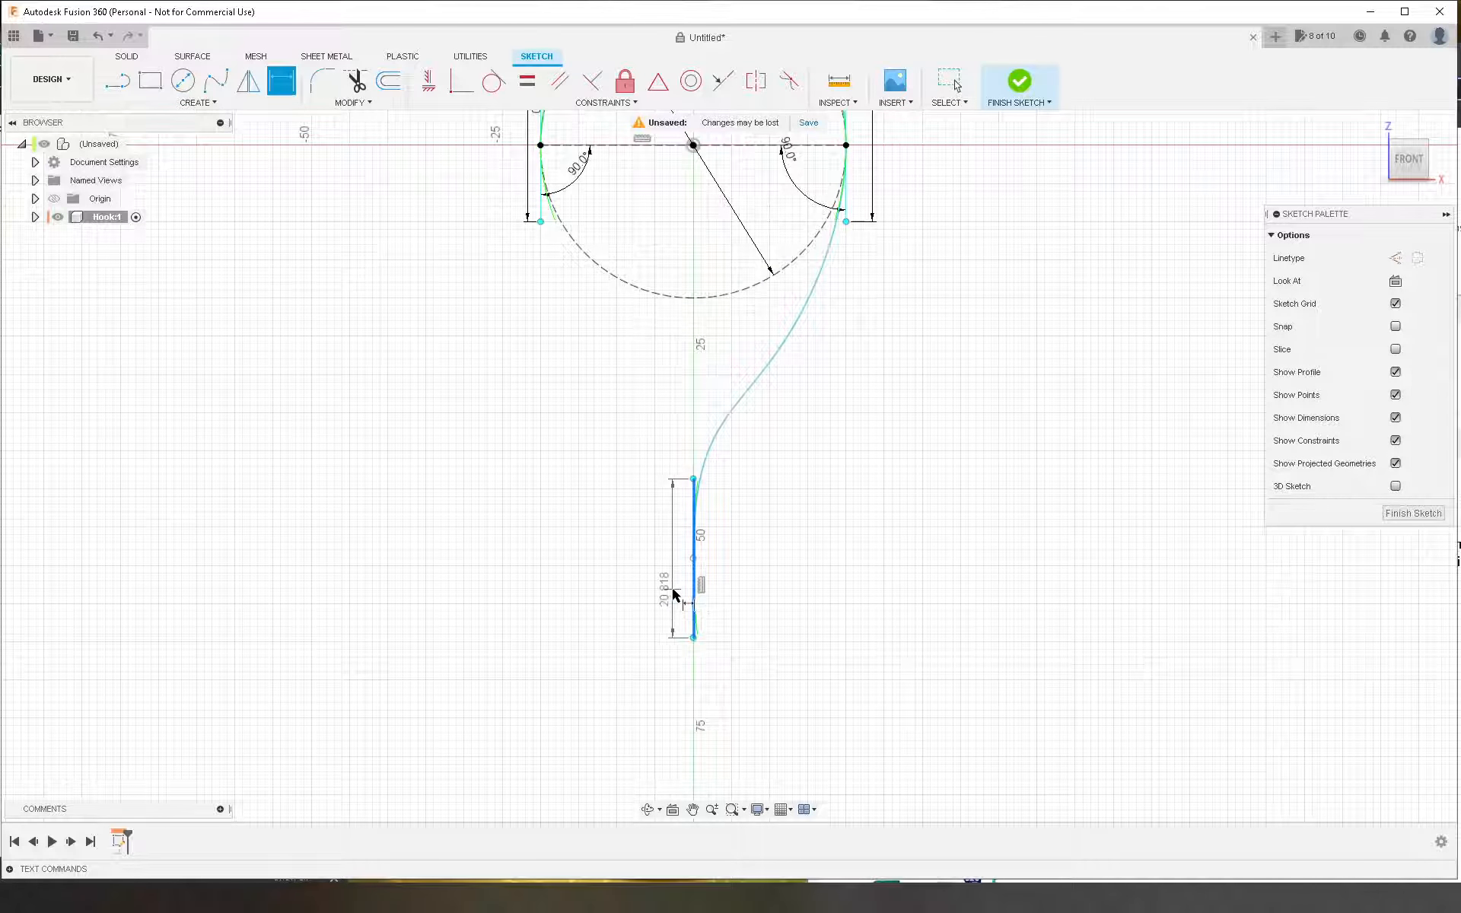
pyautogui.click(671, 588)
pyautogui.write('20')
pyautogui.press('Return')
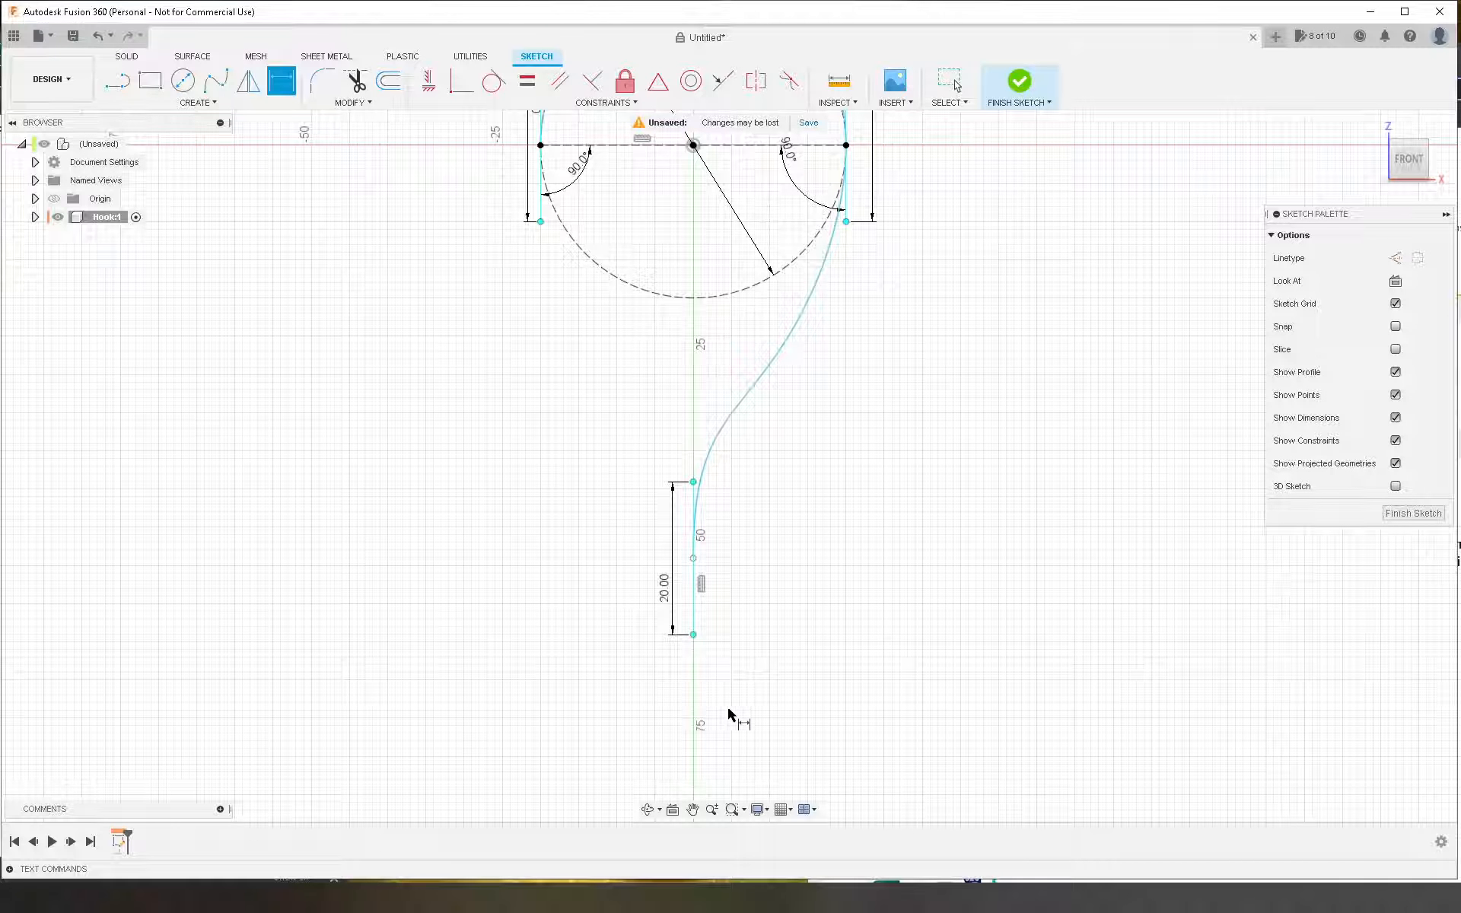
# Step: Examine how closely the upper part of the hook spline follows the construction circle, and check the overall curve
pyautogui.scroll(-3, 730, 706)
pyautogui.scroll(3, 708, 434)
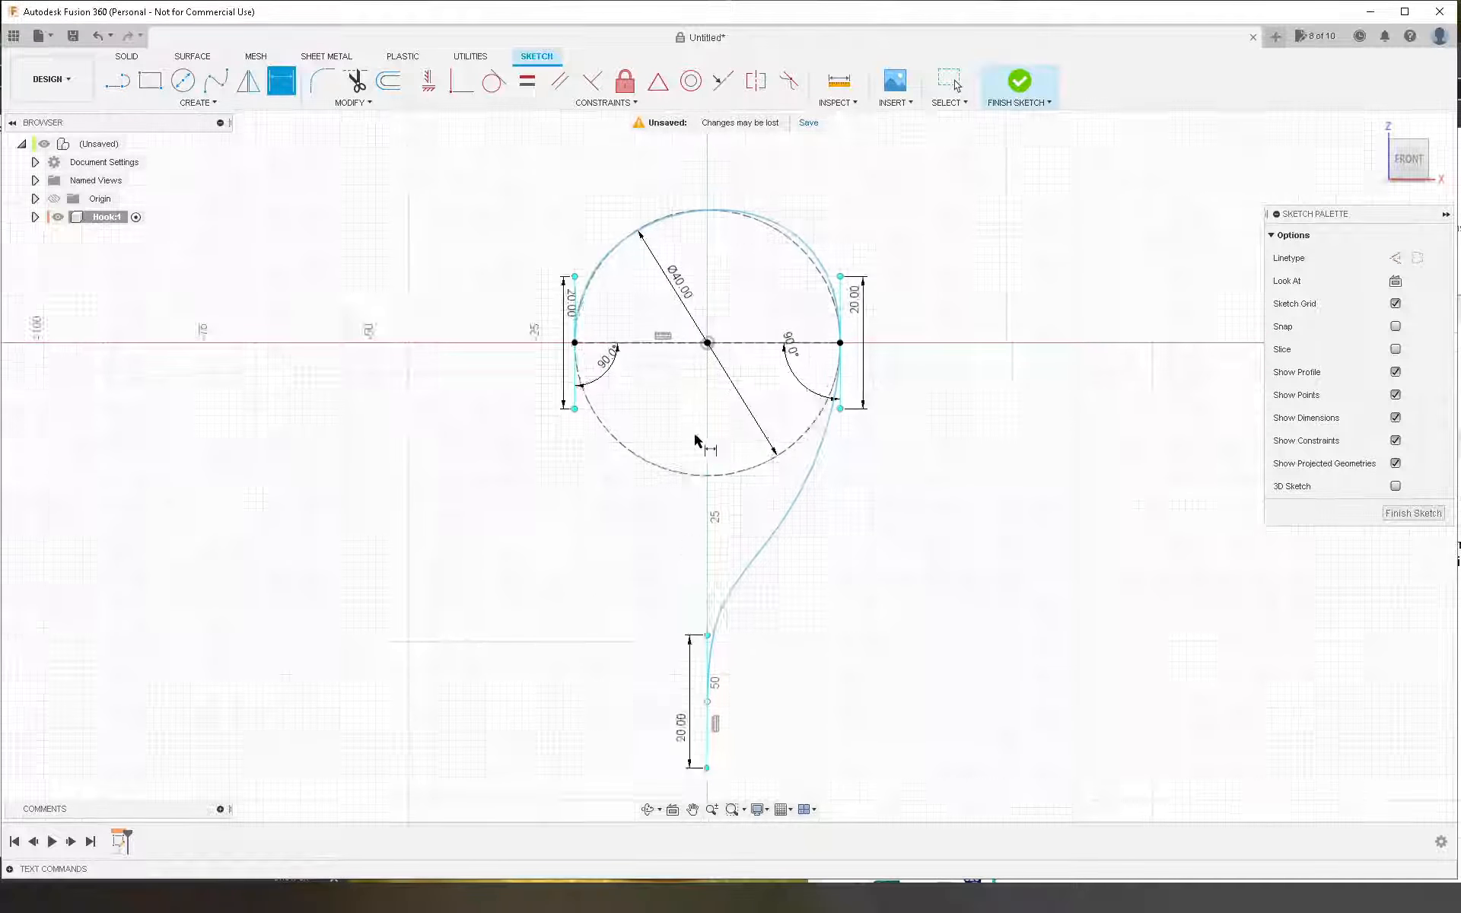
pyautogui.scroll(3, 724, 298)
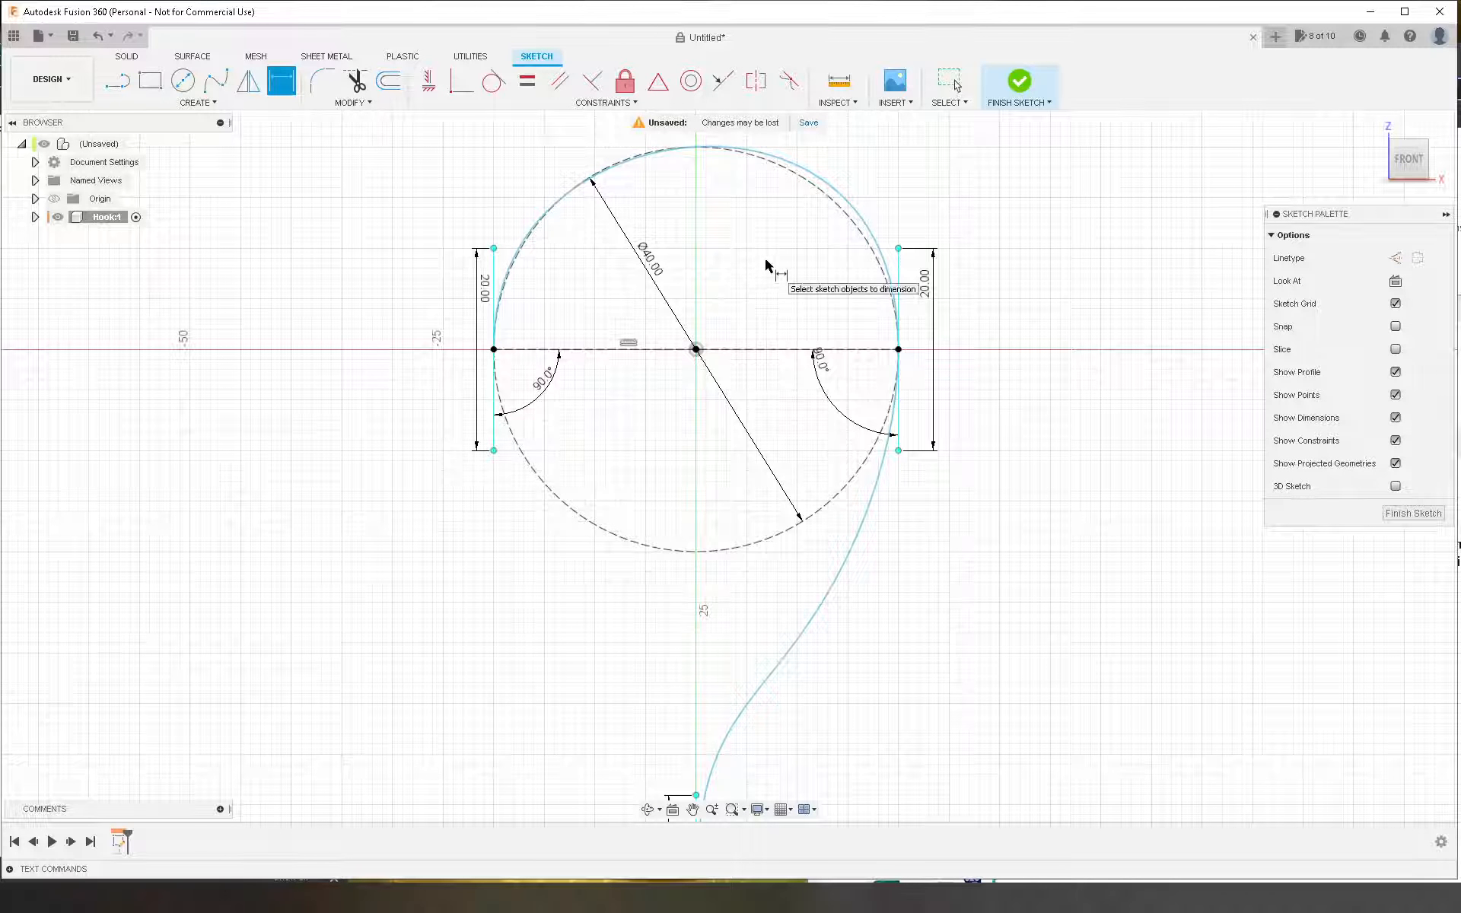
pyautogui.scroll(-2, 768, 264)
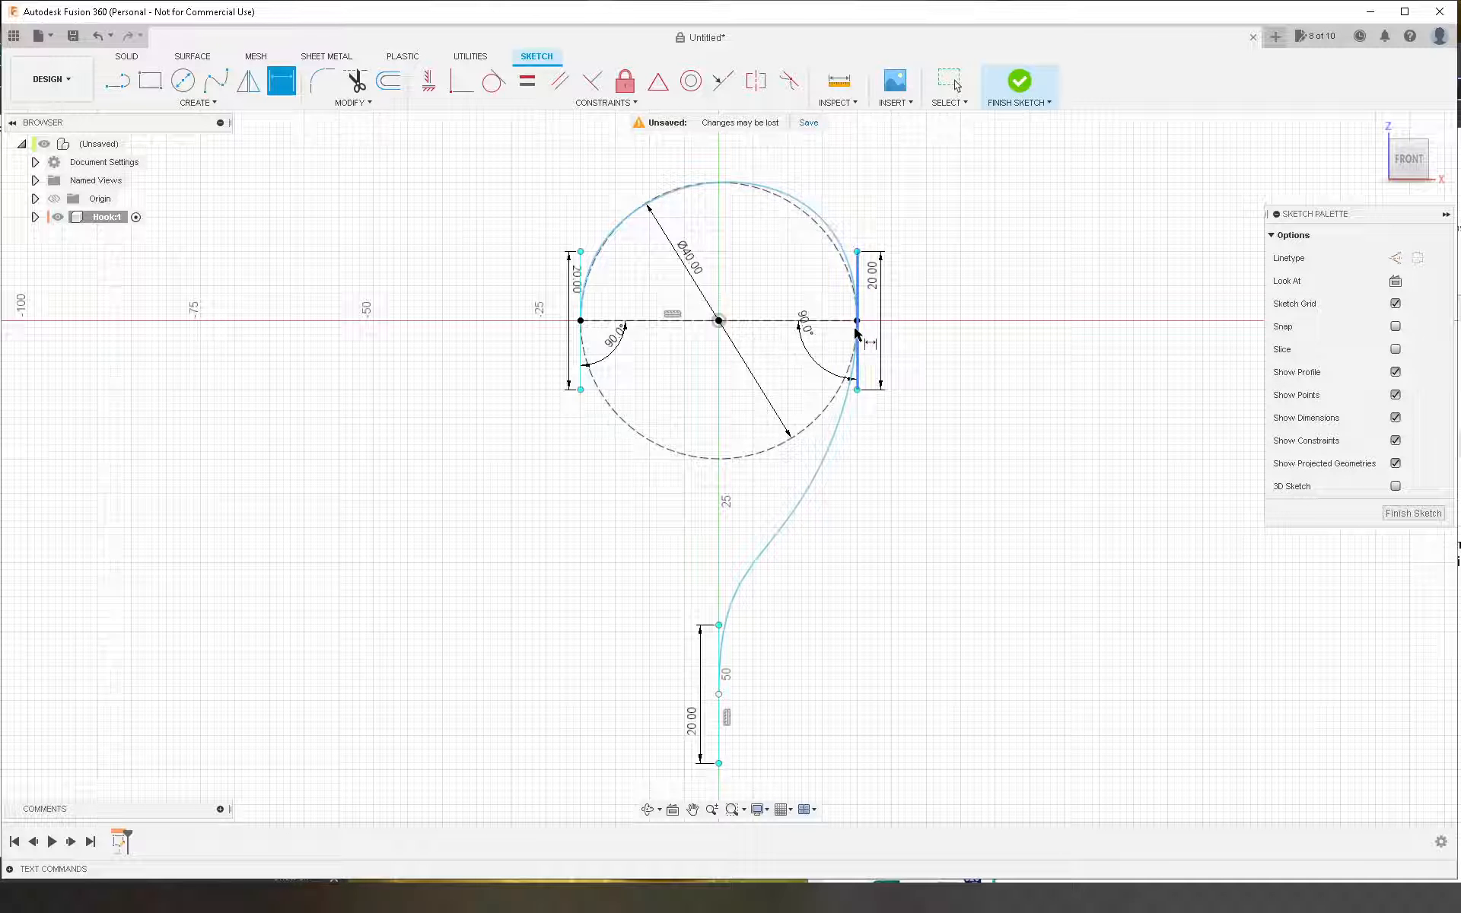
pyautogui.scroll(-2, 803, 240)
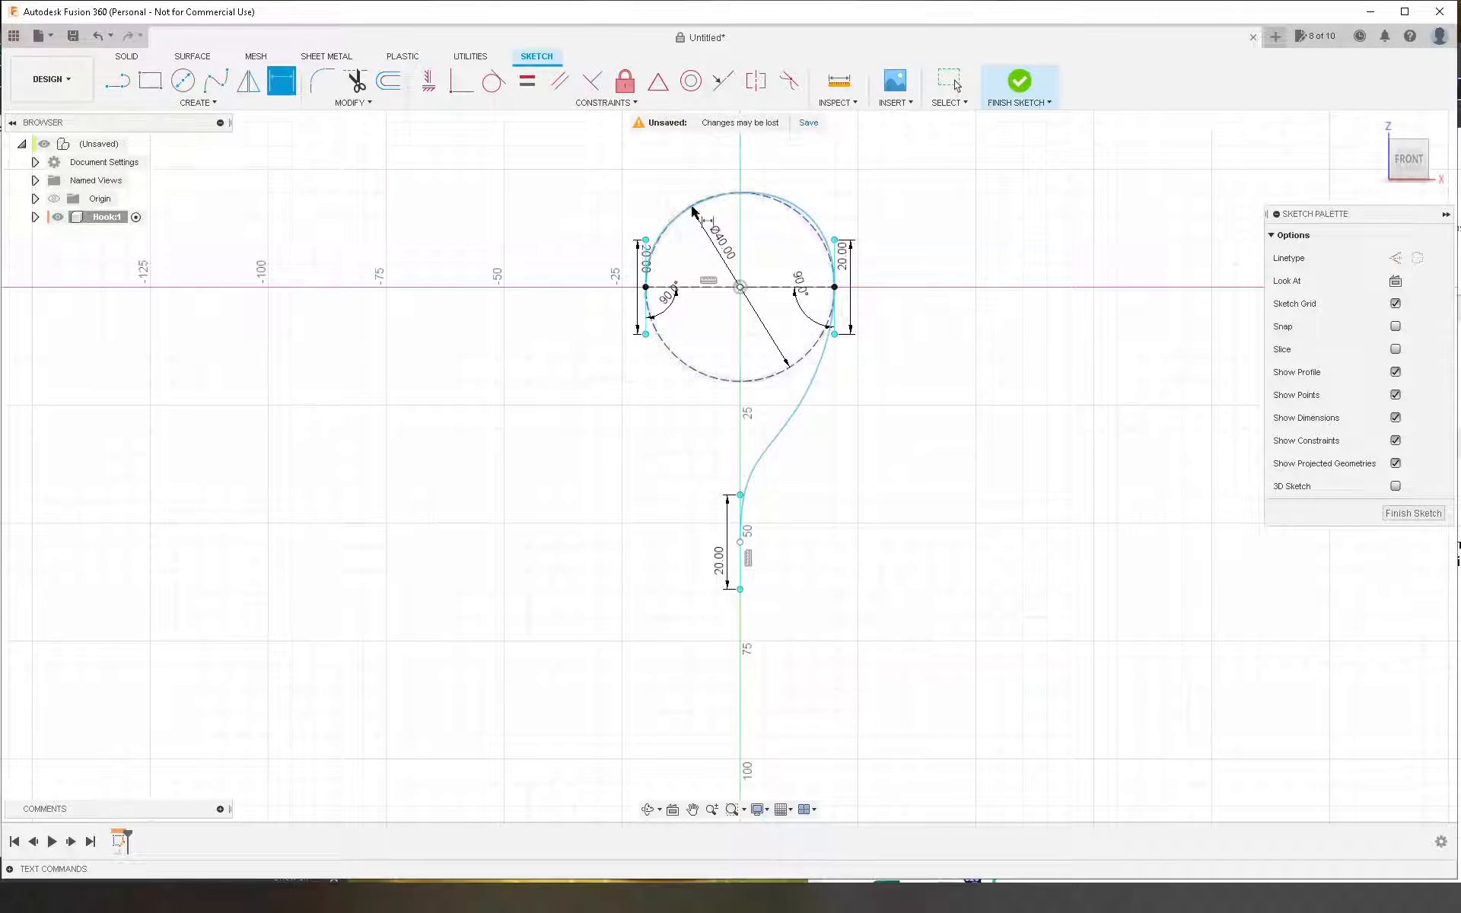
pyautogui.press('Escape')
pyautogui.click(784, 426)
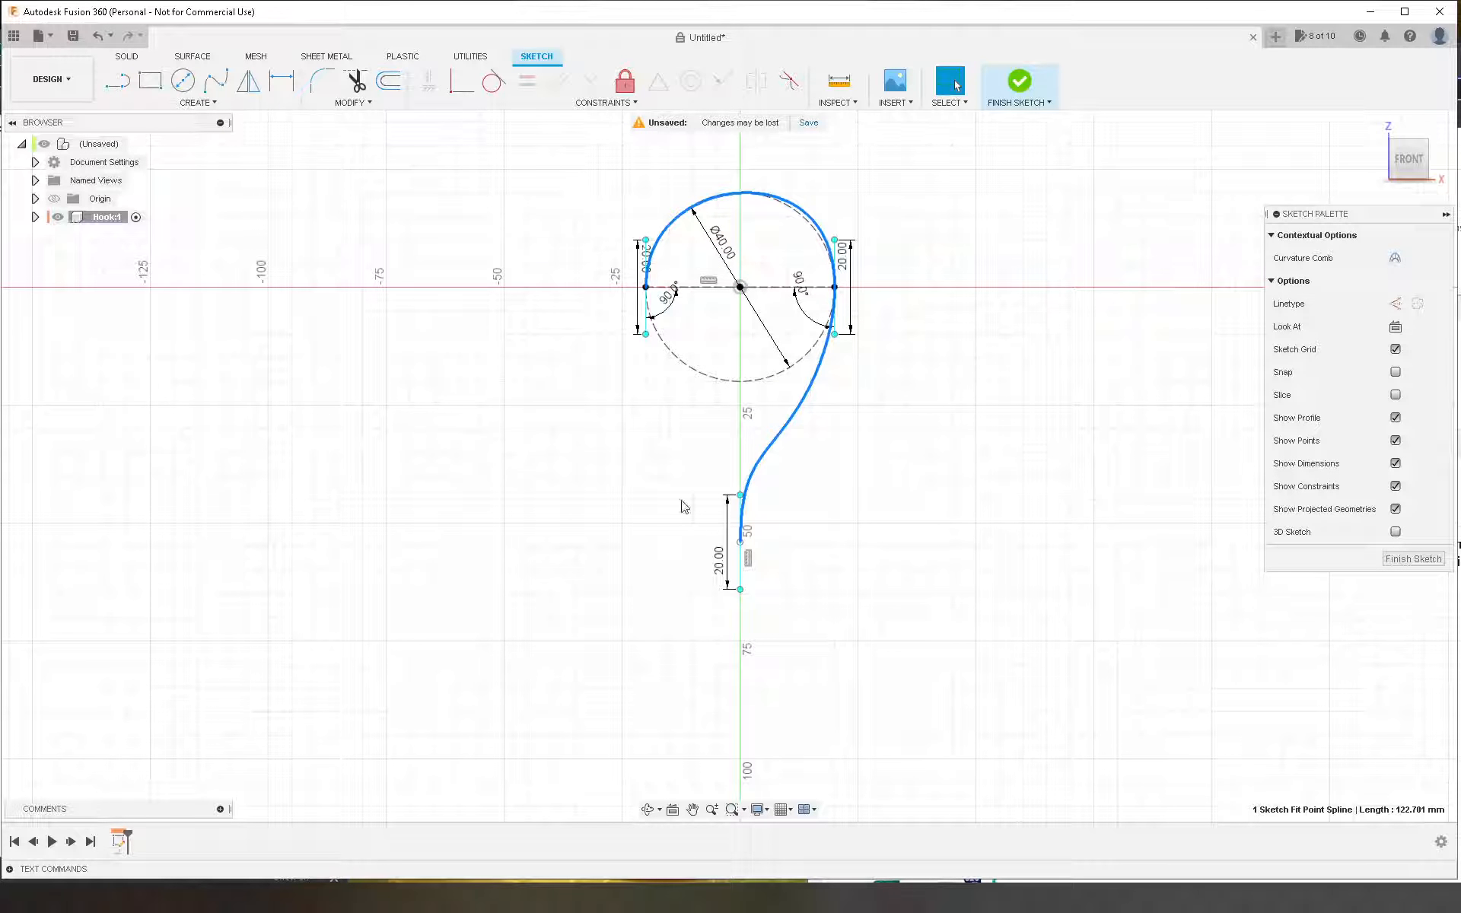
pyautogui.scroll(3, 684, 506)
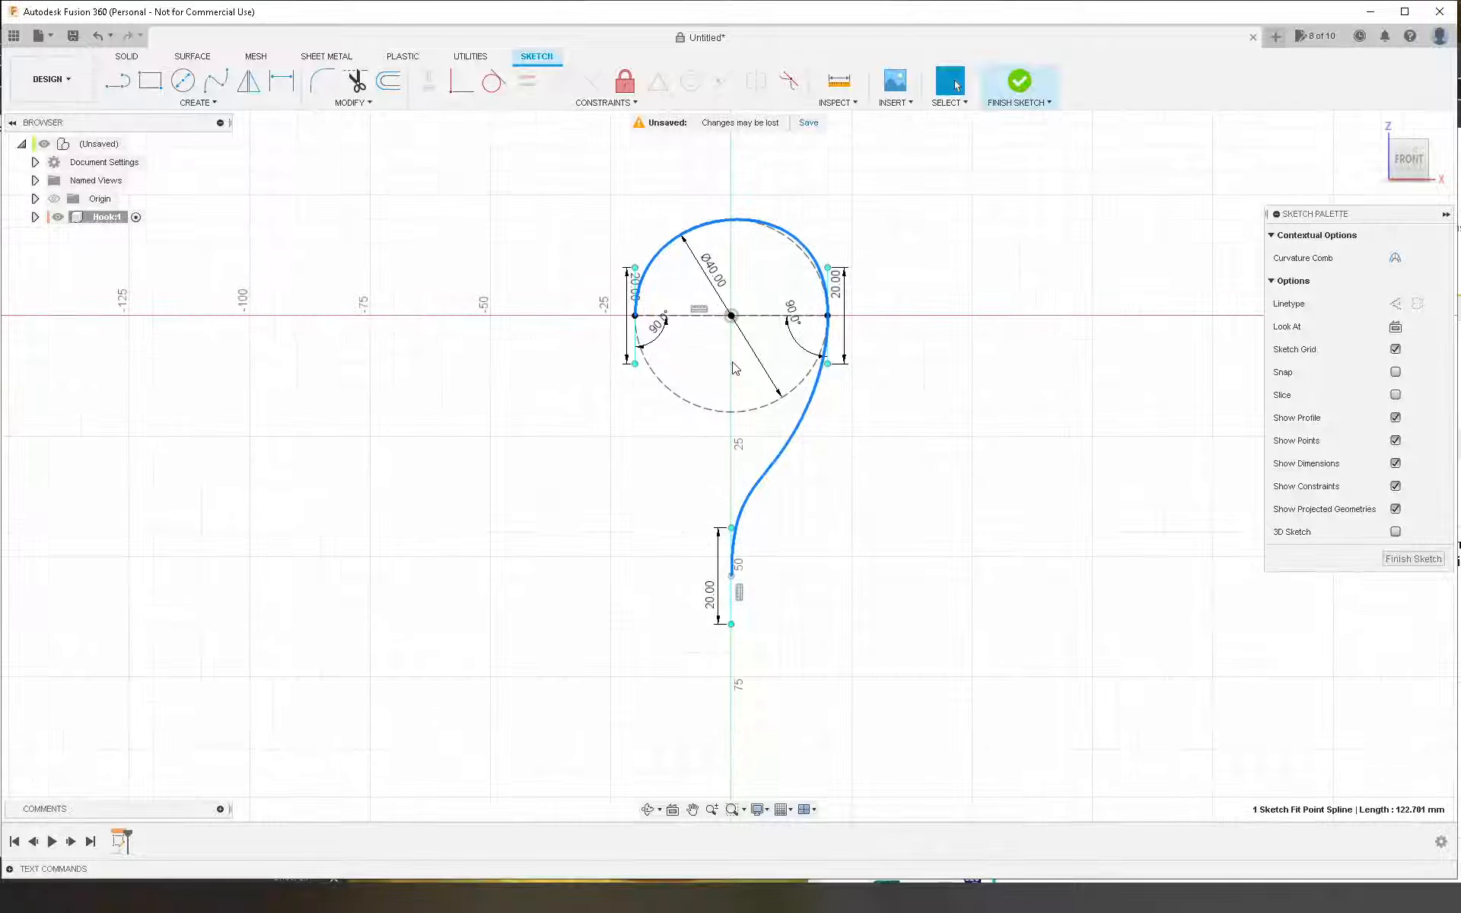
pyautogui.scroll(-2, 641, 559)
pyautogui.scroll(2, 652, 475)
pyautogui.scroll(-2, 636, 570)
pyautogui.click(660, 524)
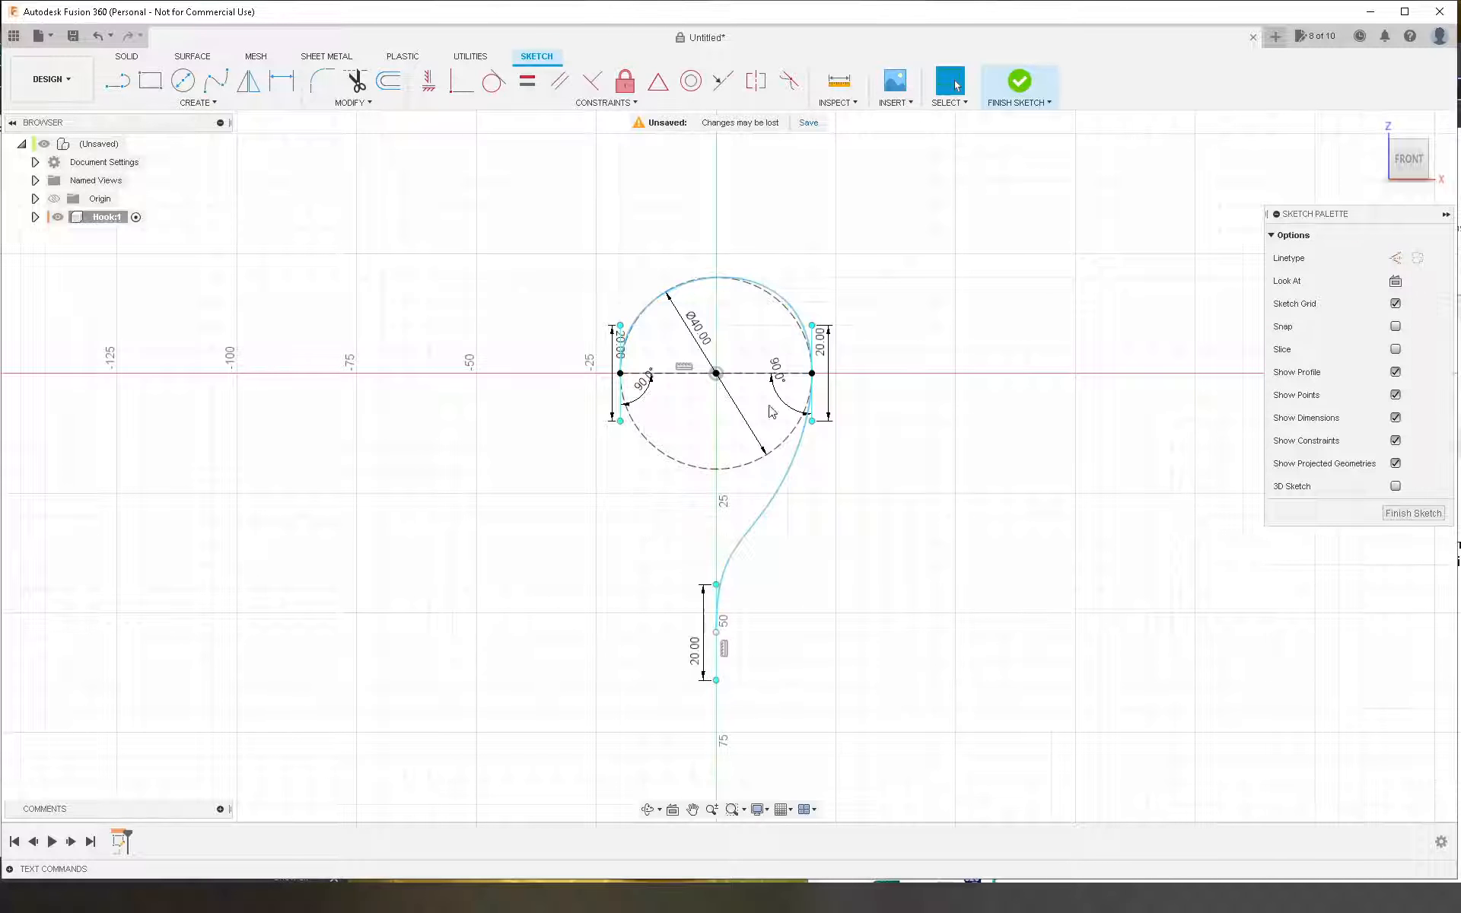
pyautogui.press('d')
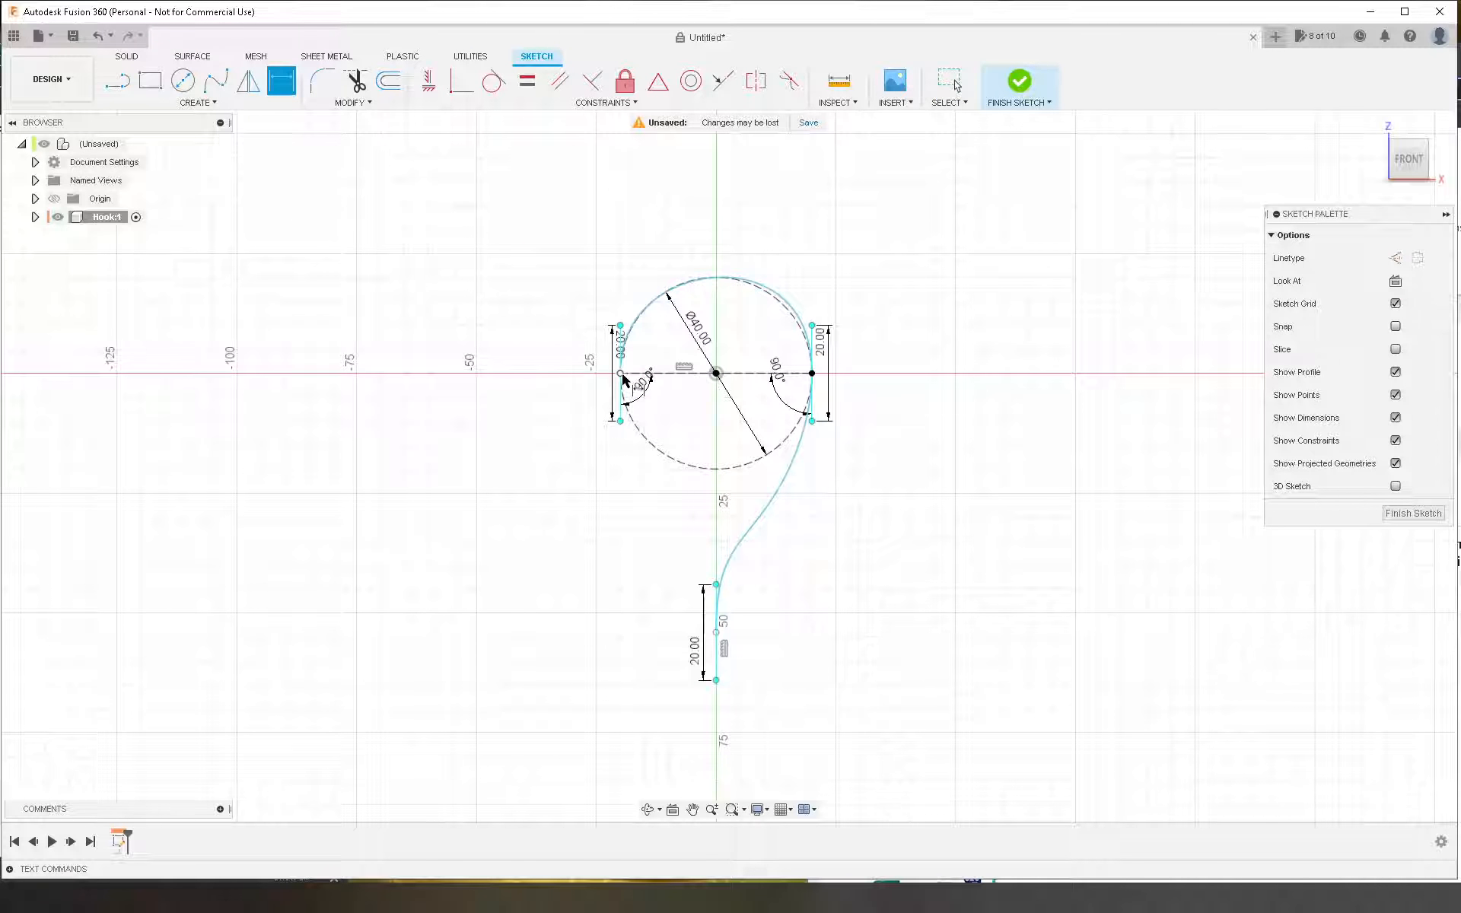
pyautogui.press('Escape')
pyautogui.click(622, 379)
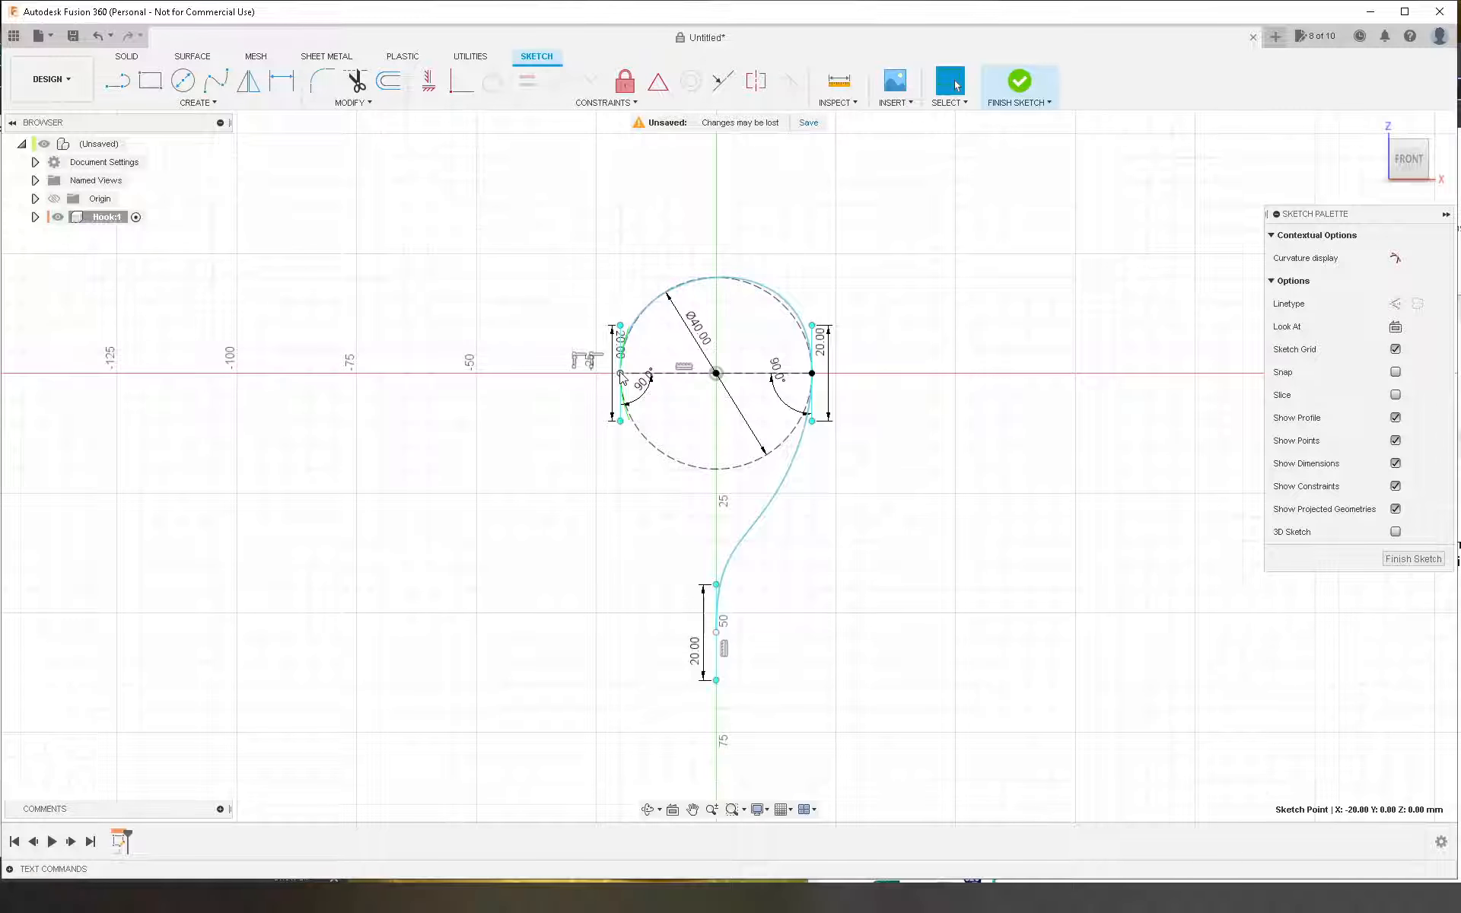
pyautogui.click(621, 372)
pyautogui.click(621, 378)
pyautogui.click(621, 378)
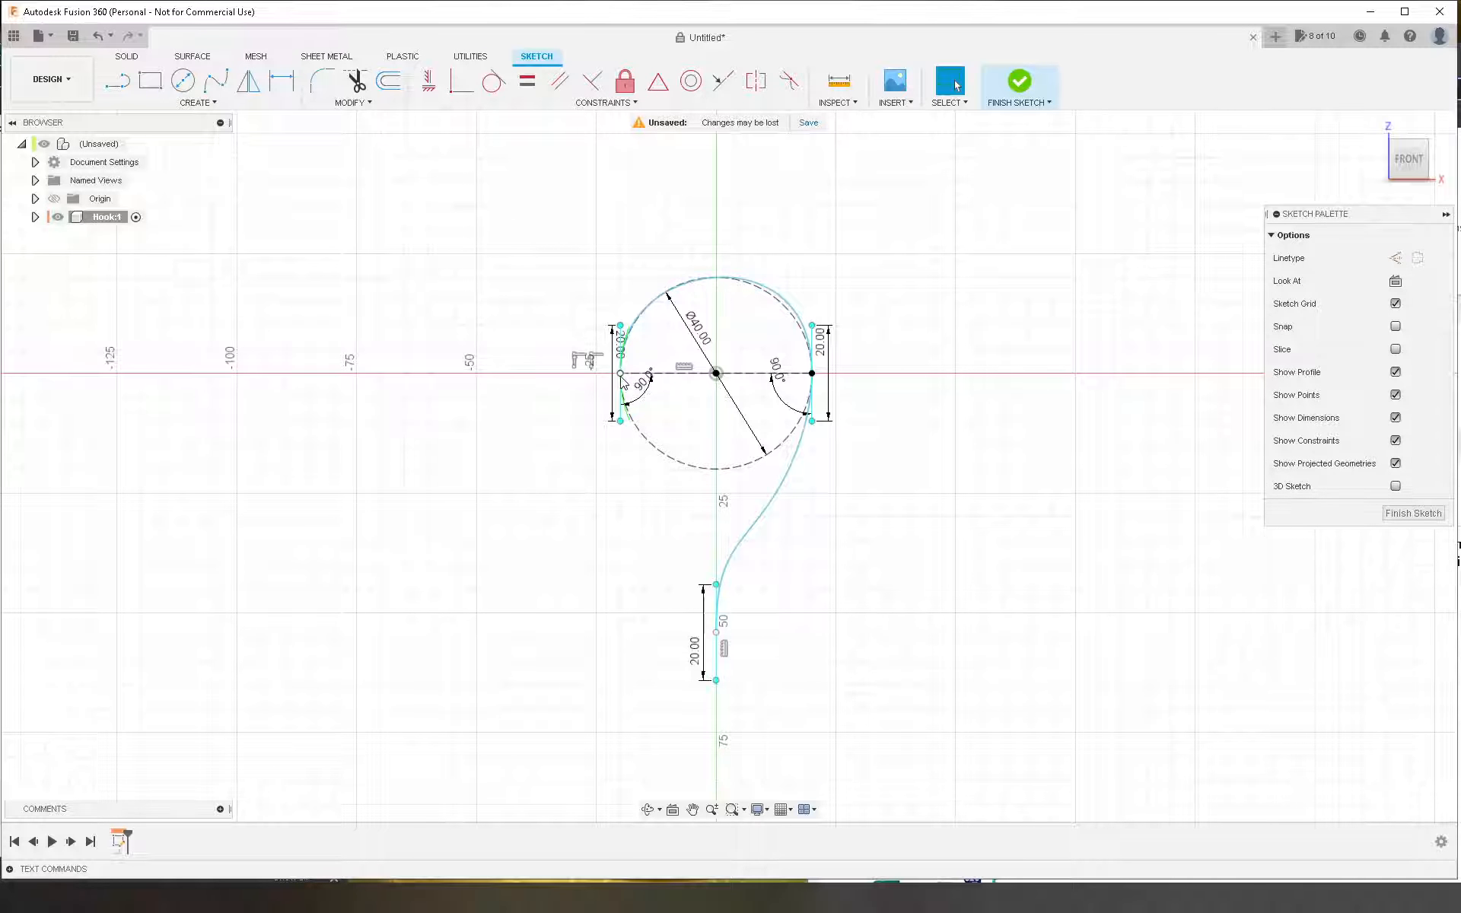
pyautogui.click(620, 373)
pyautogui.click(621, 374)
pyautogui.press('t')
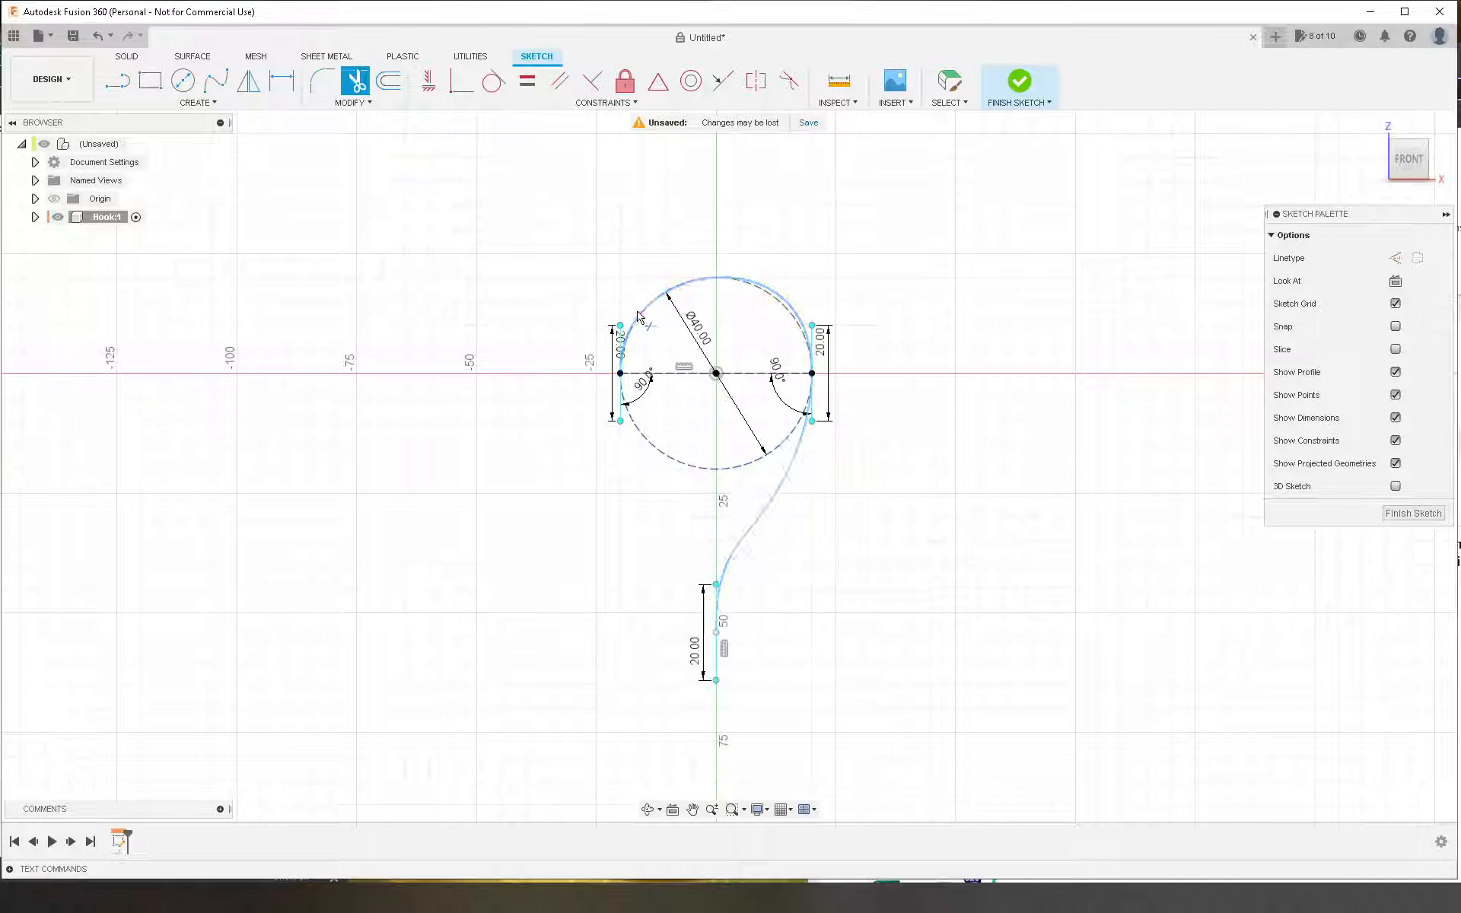
pyautogui.click(642, 320)
pyautogui.press('Escape')
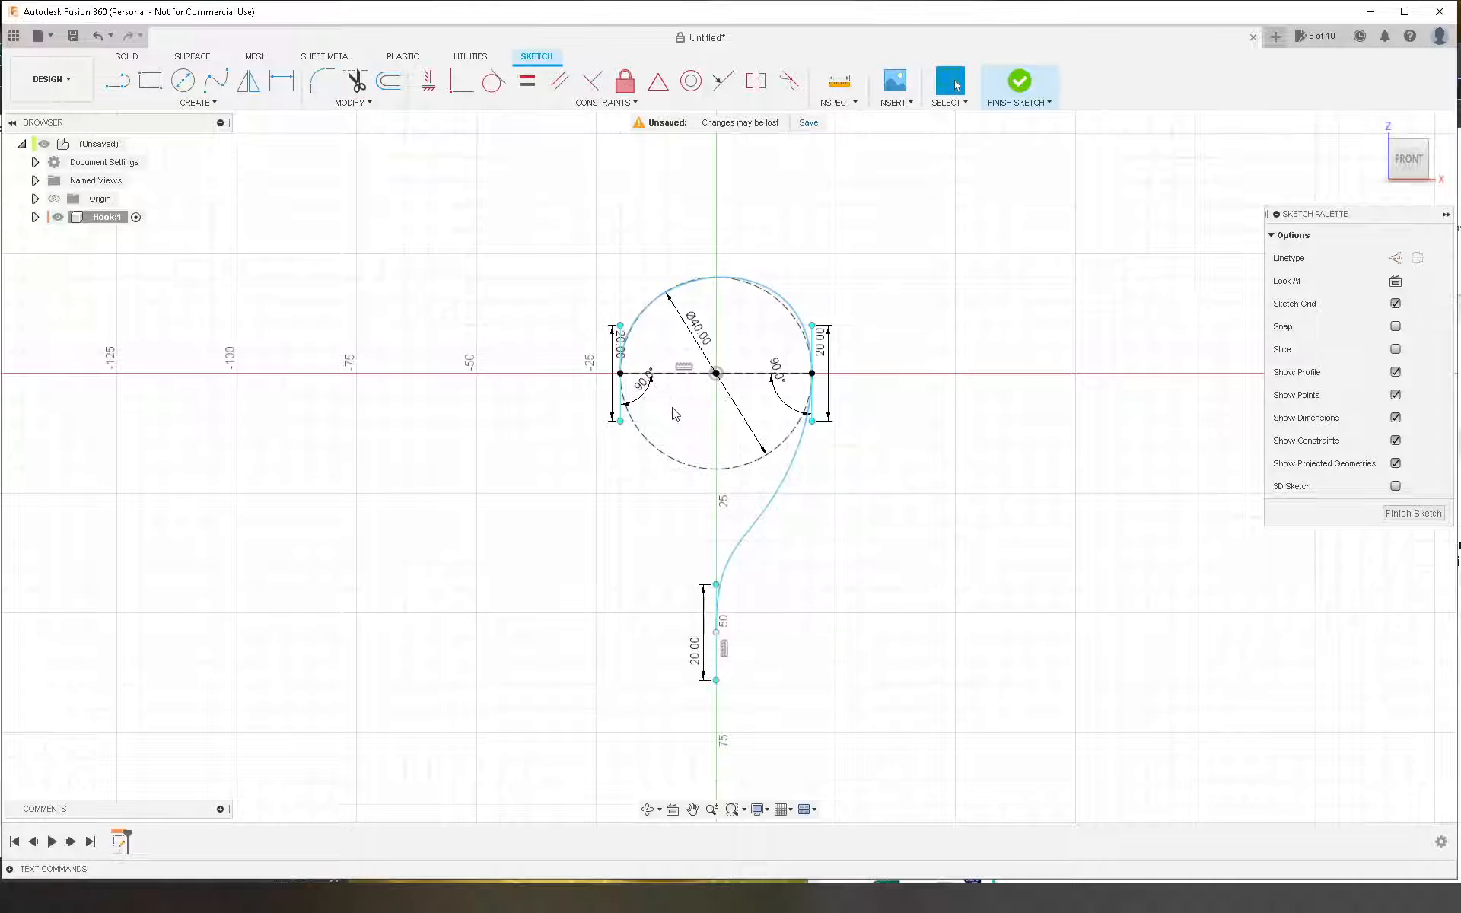
# Step: Delete the 40 mm construction circle and trim away the spline's upper arc between the ends of the diameter line
pyautogui.click(668, 458)
pyautogui.press('Delete')
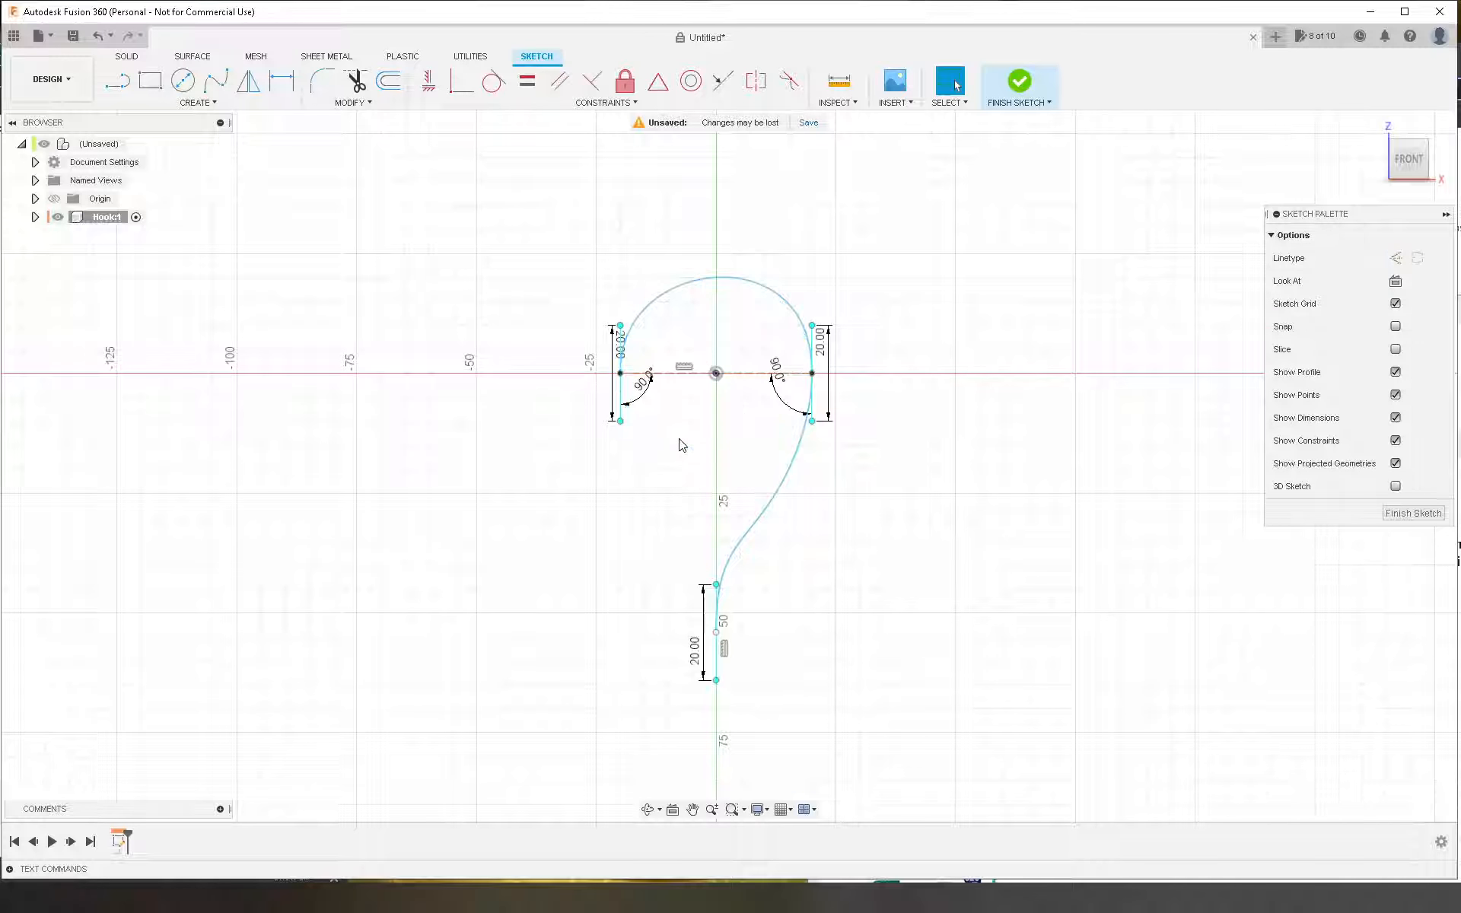
pyautogui.press('t')
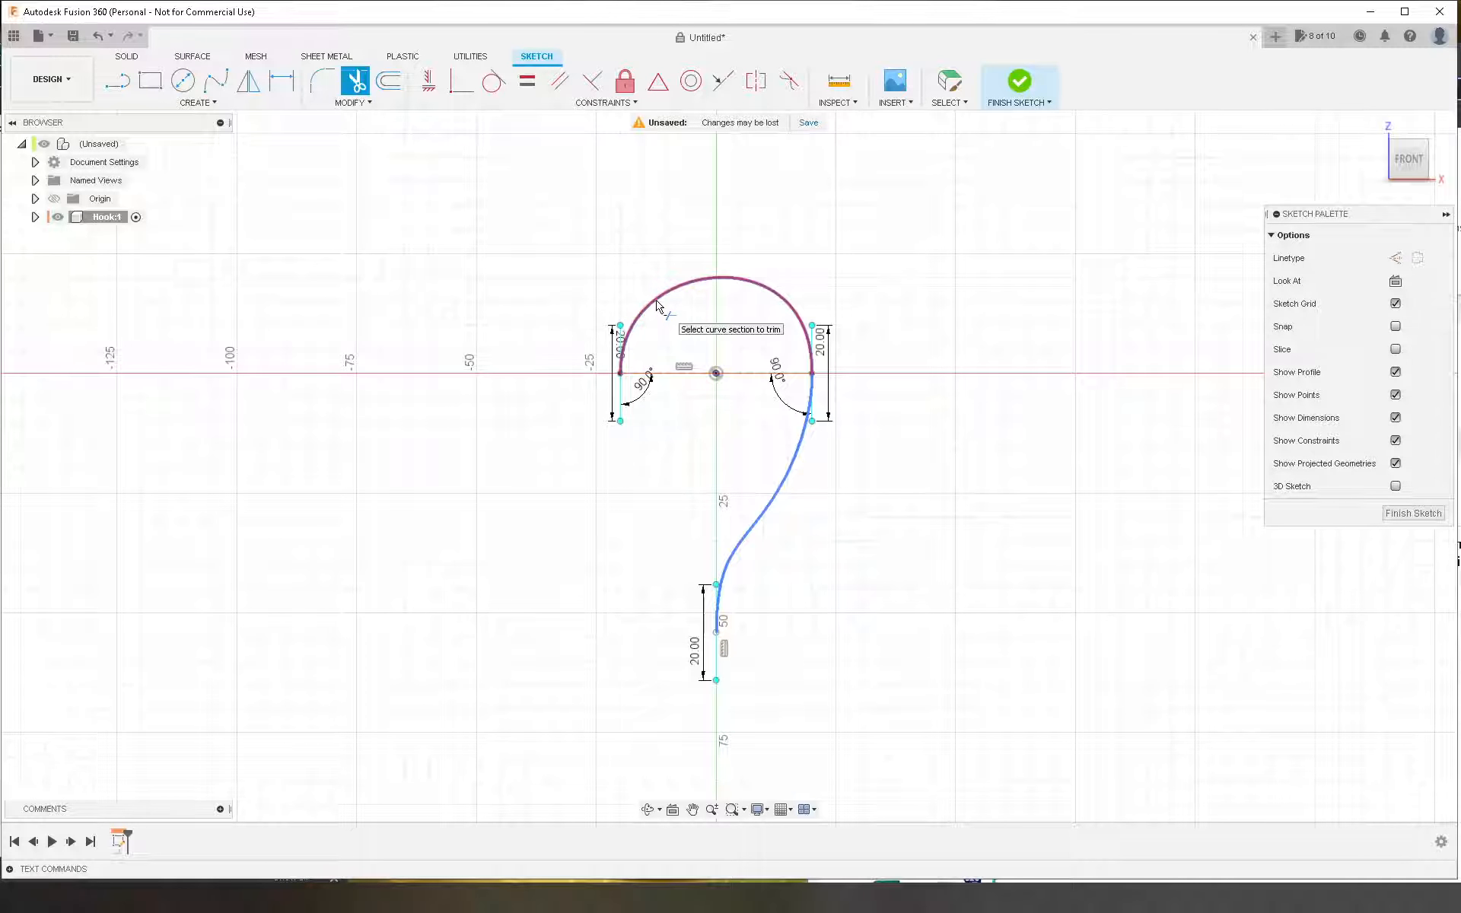
pyautogui.click(659, 305)
pyautogui.press('Escape')
# Step: Draw a circle centred on the origin and passing through the left end of the diameter line
pyautogui.scroll(3, 756, 415)
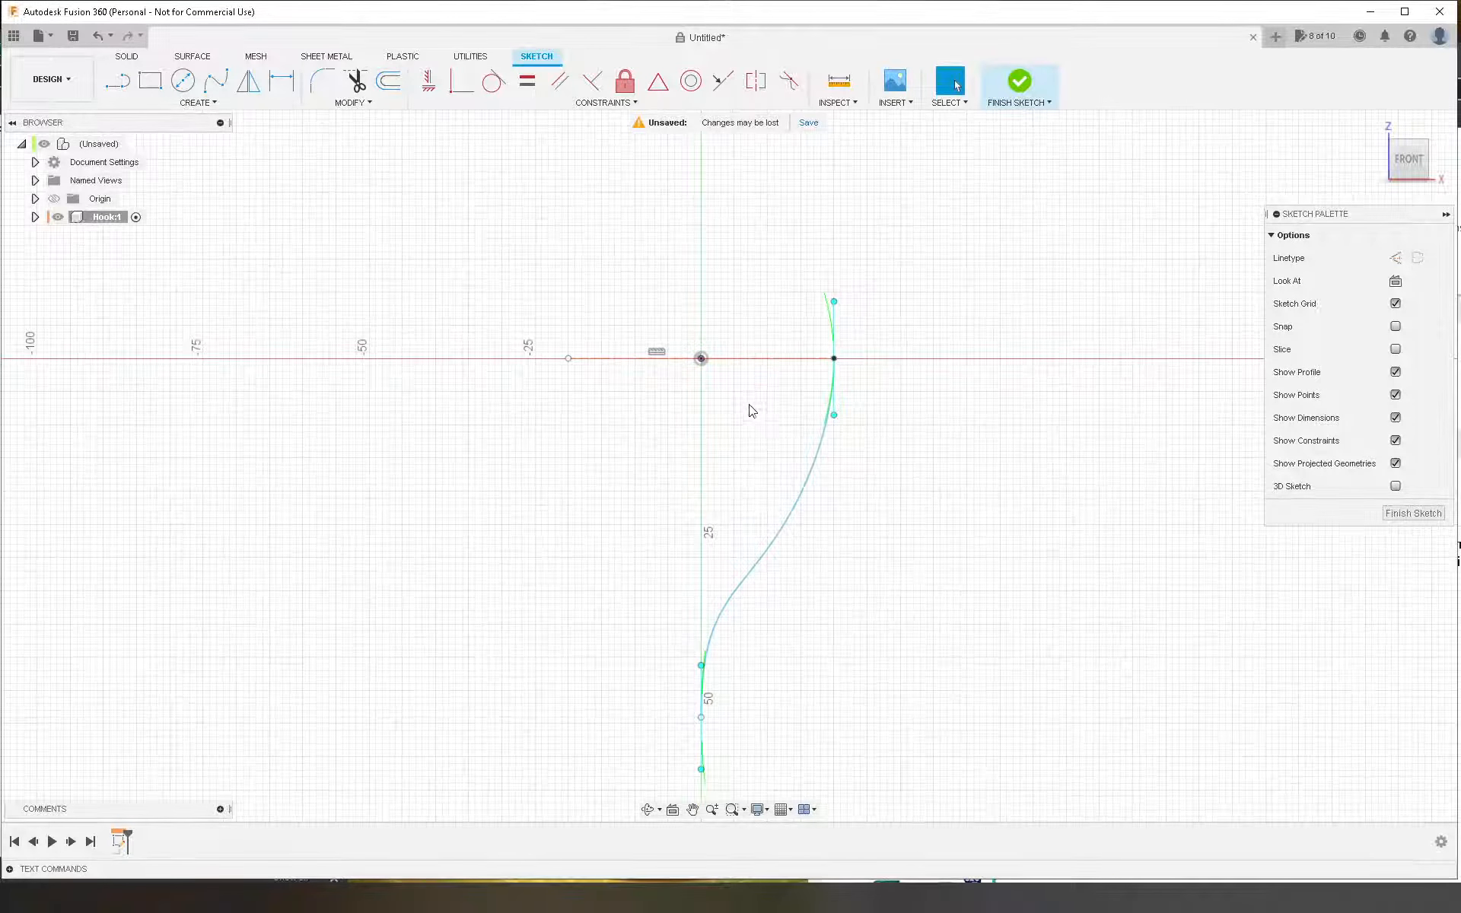
pyautogui.press('c')
pyautogui.click(700, 359)
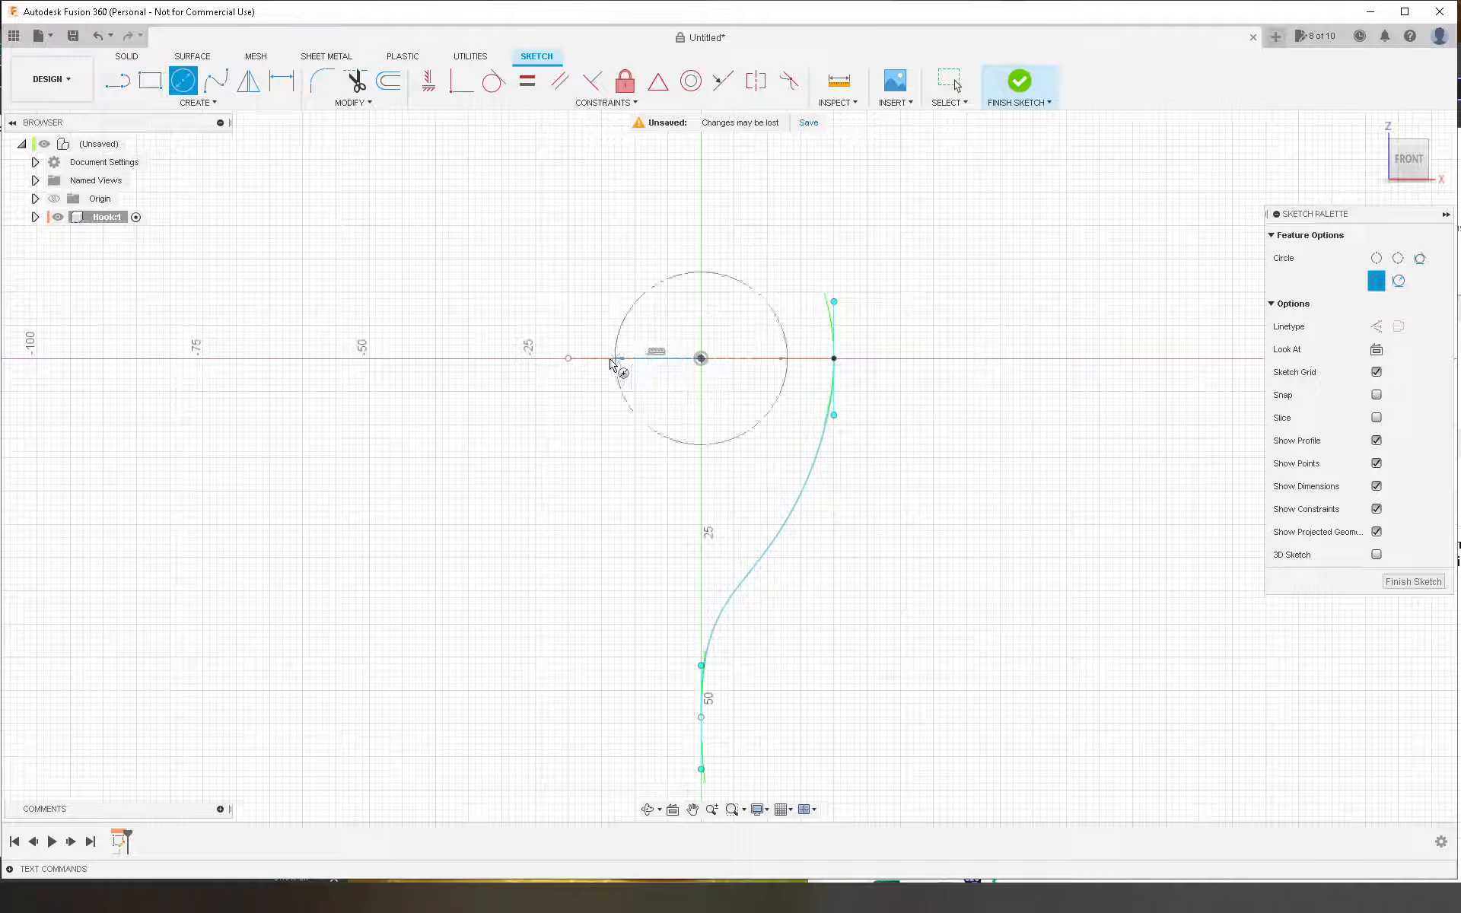
pyautogui.click(571, 359)
pyautogui.press('Escape')
pyautogui.press('r')
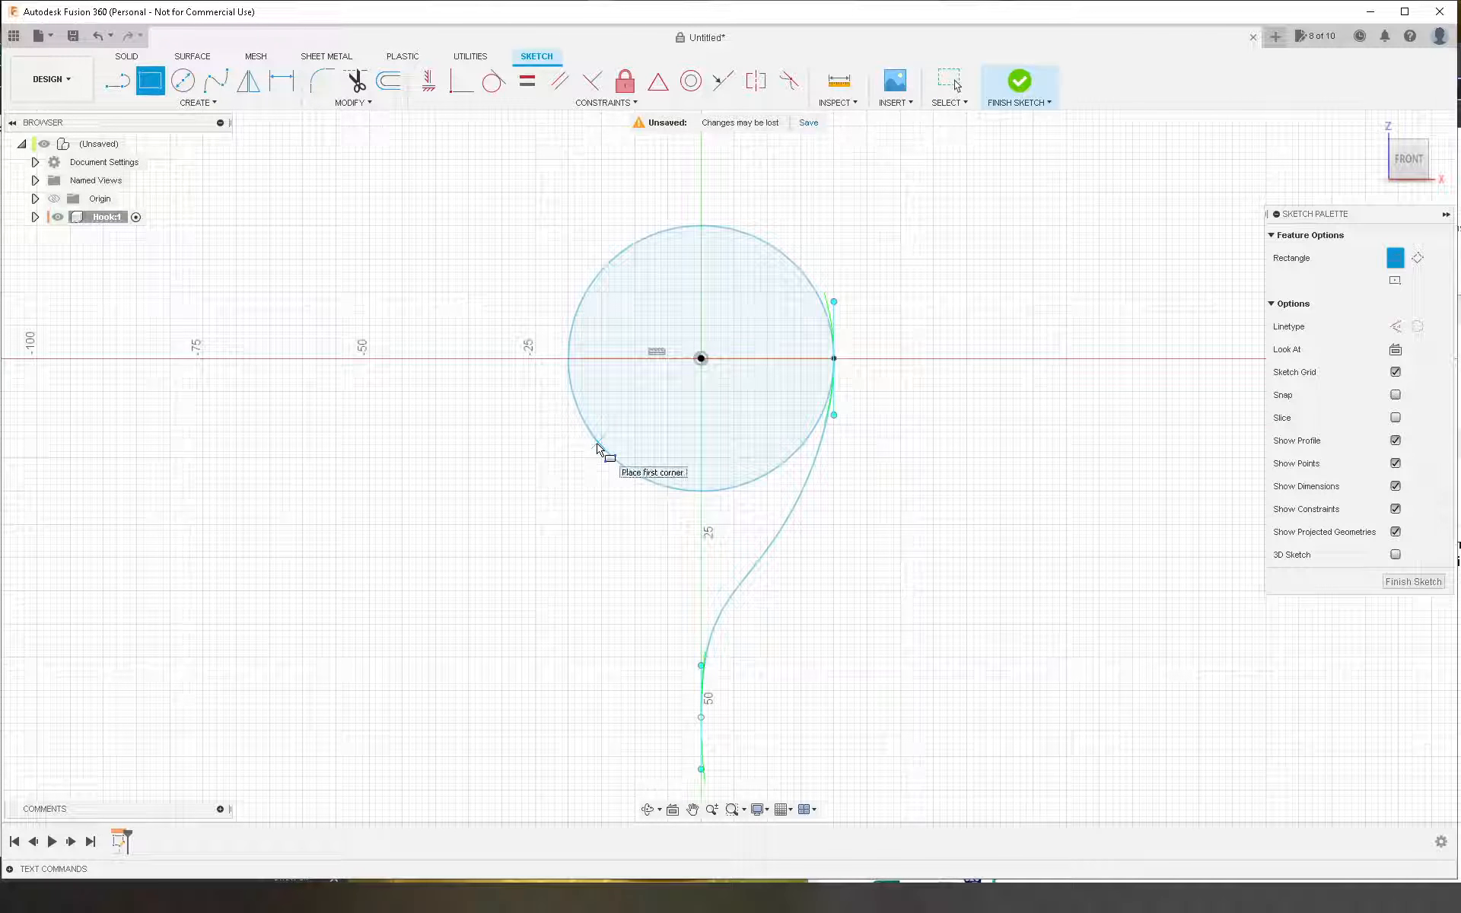
# Step: Trim away the lower half of the circle so that only its upper semicircle joins the shank spline
pyautogui.press('t')
pyautogui.click(613, 463)
pyautogui.scroll(-1, 564, 432)
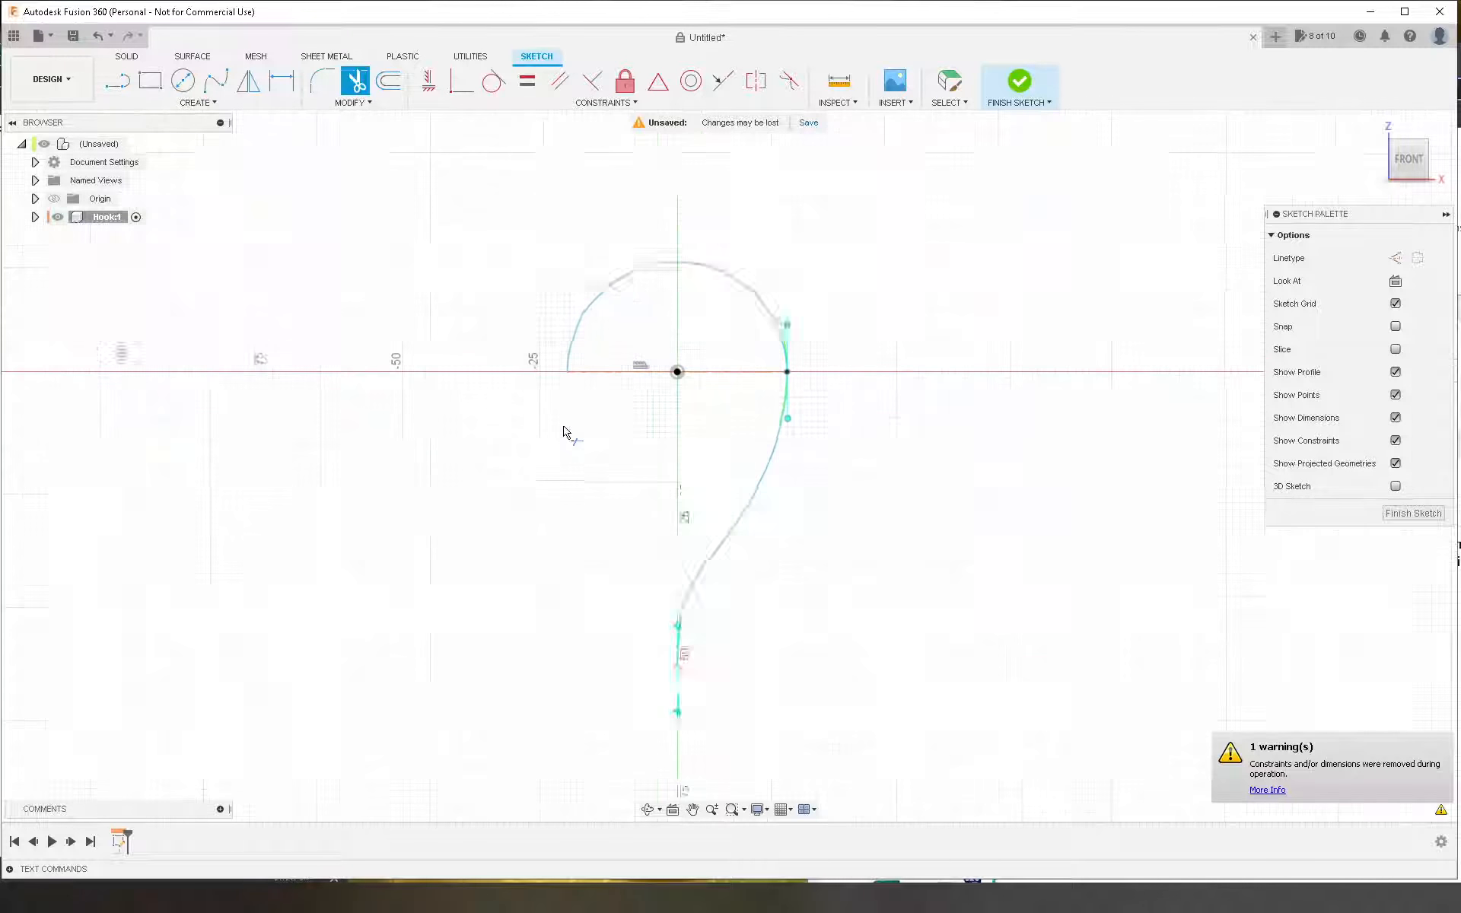
pyautogui.press('Escape')
pyautogui.doubleClick(714, 318)
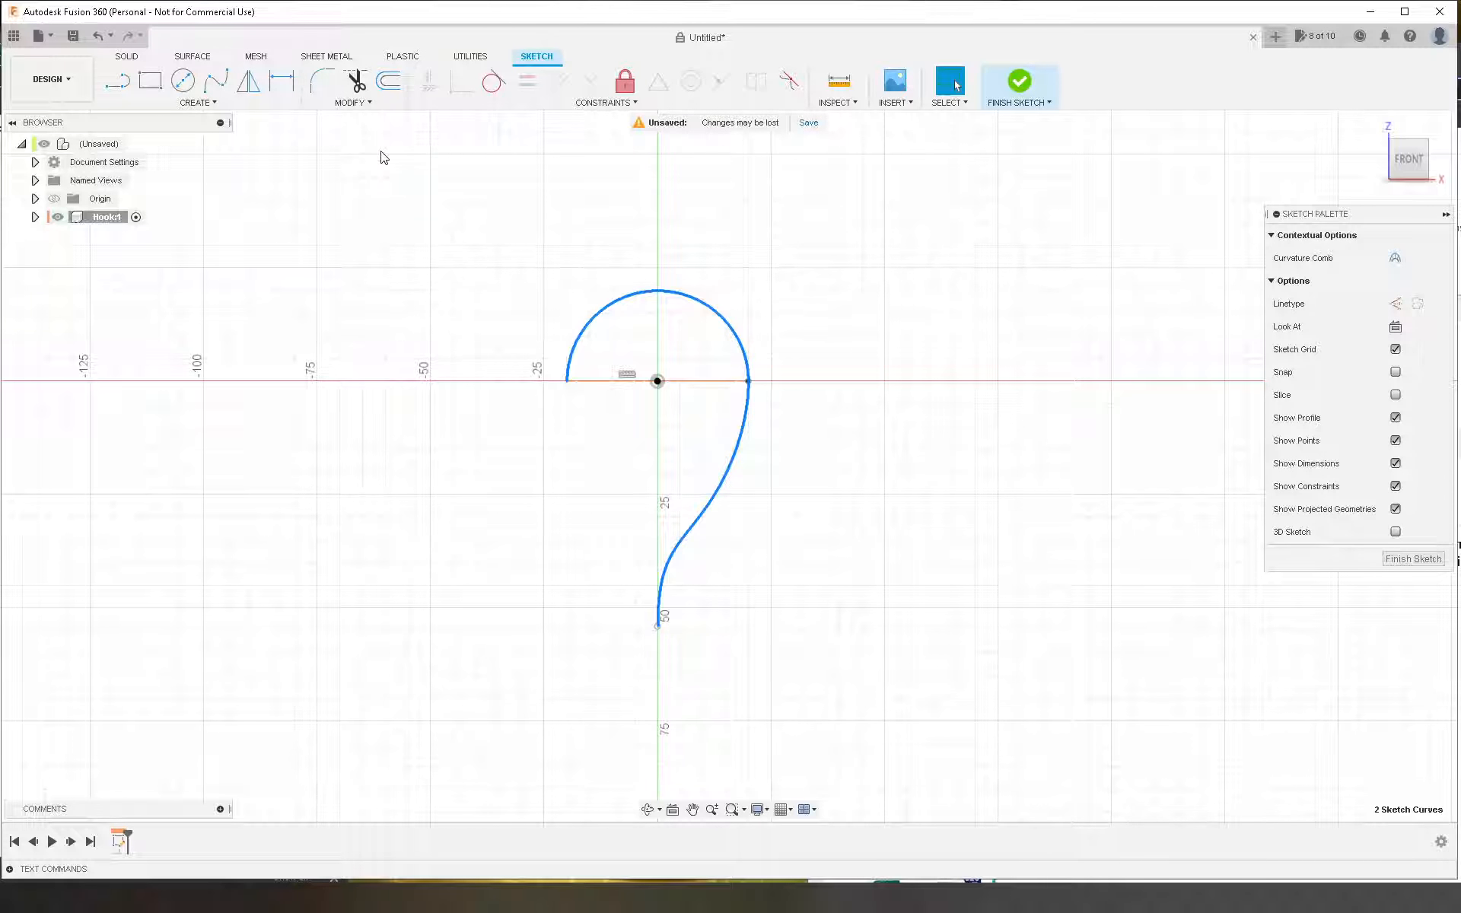
pyautogui.scroll(-2, 418, 193)
pyautogui.scroll(1, 429, 303)
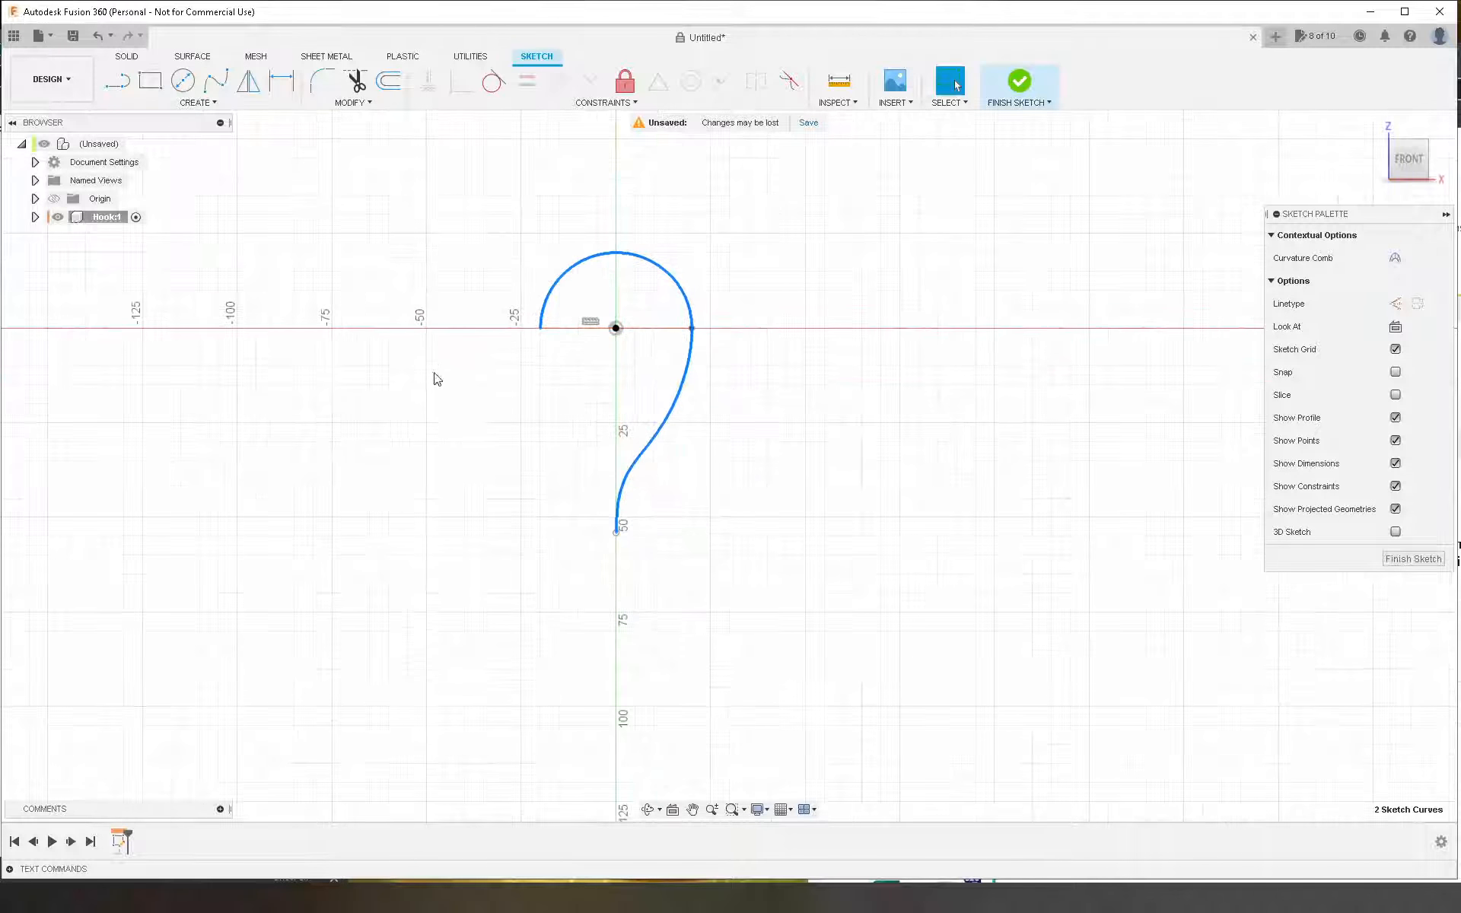
pyautogui.click(583, 548)
# Step: Draw a 10 mm vertical line straight down from the lower end of the spline
pyautogui.press('l')
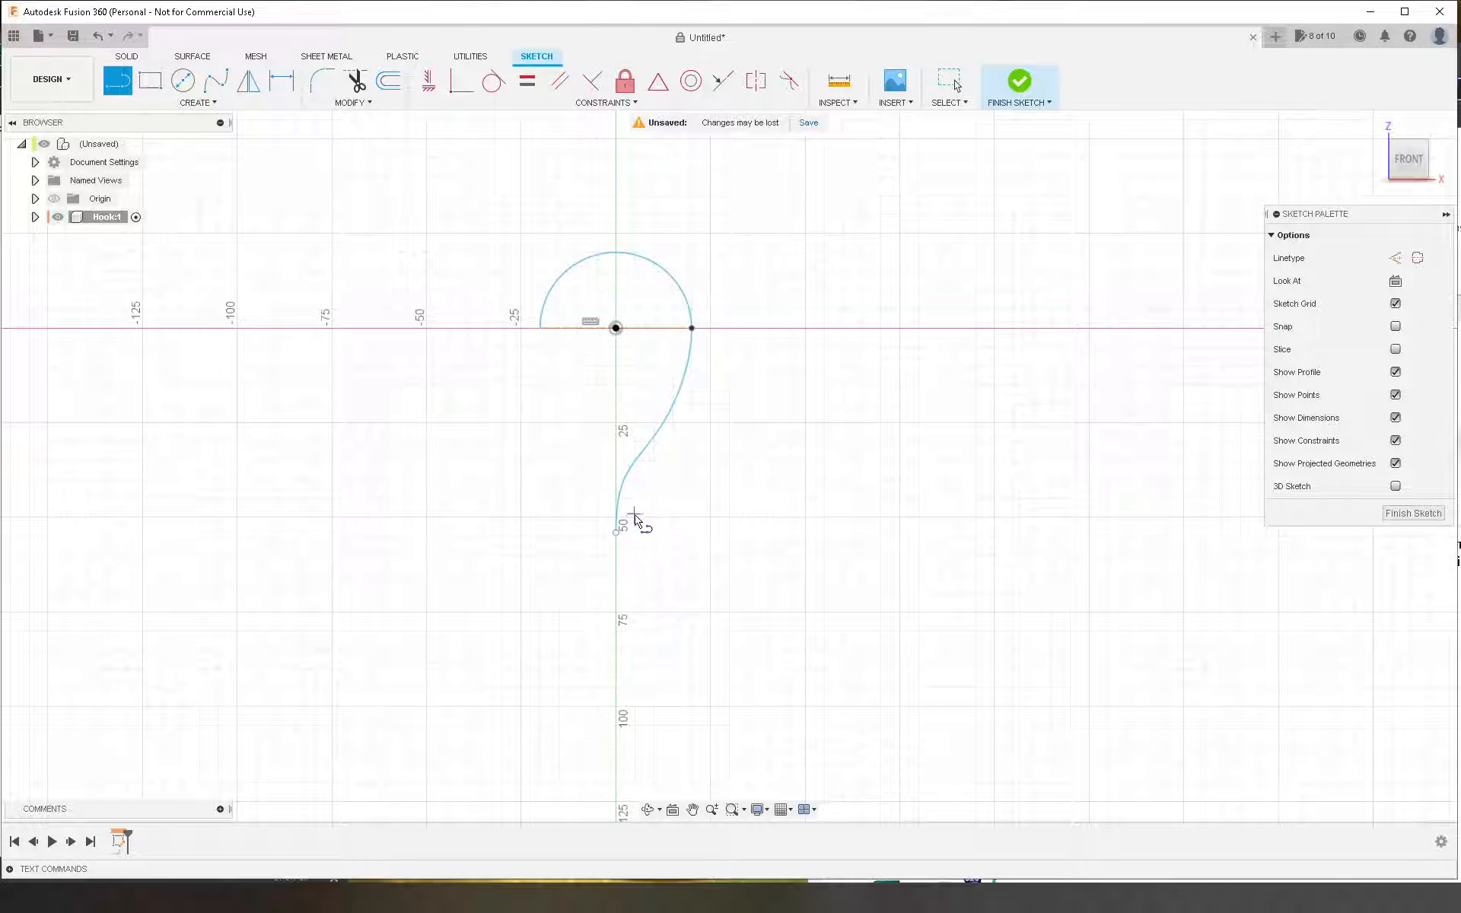
pyautogui.click(616, 533)
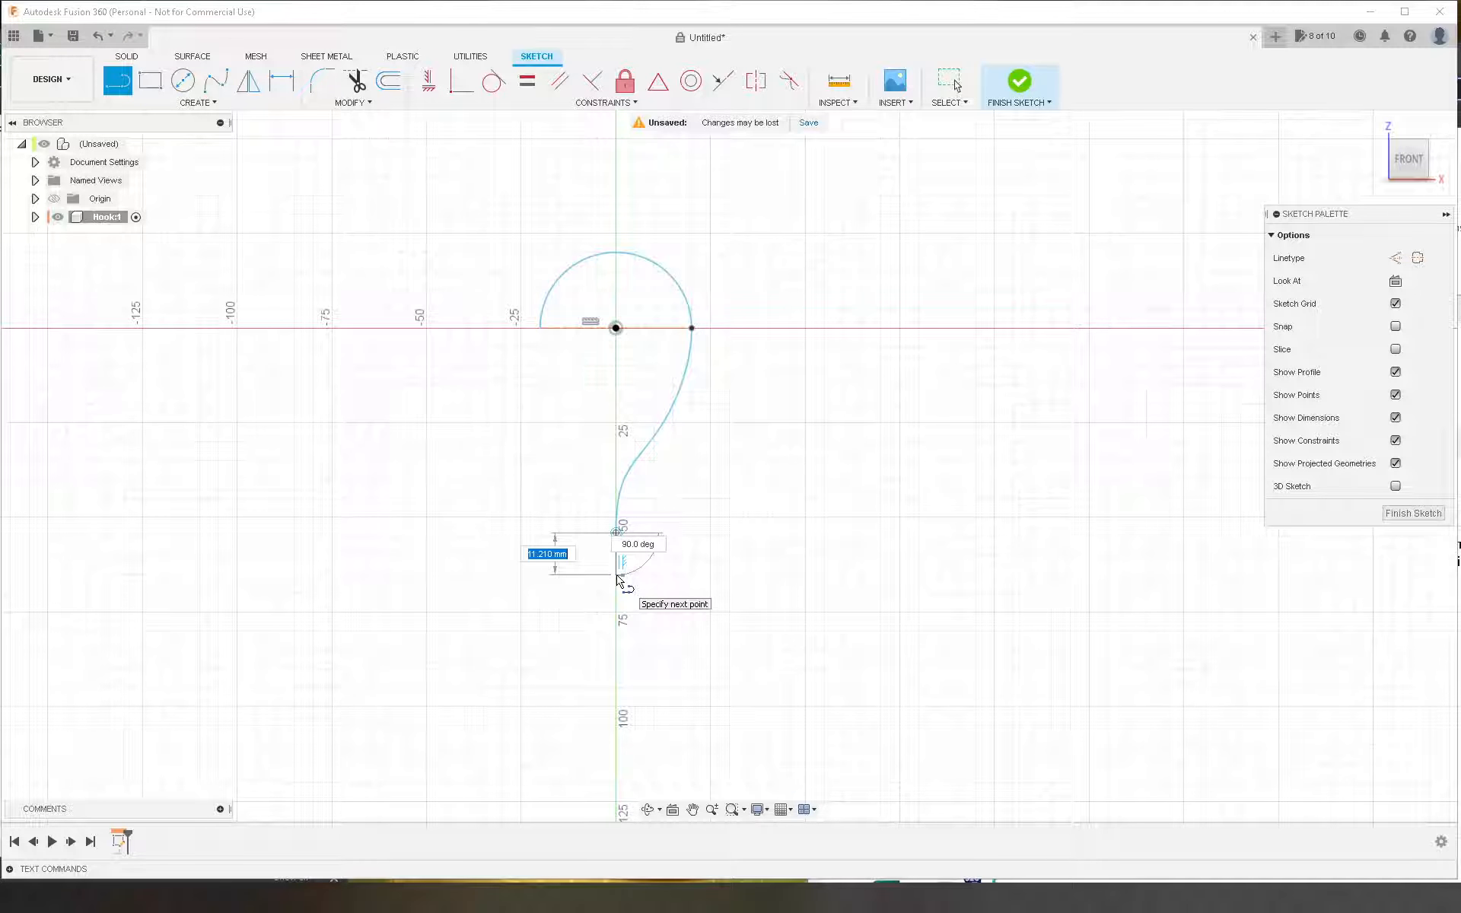
pyautogui.write('0')
pyautogui.press('Return')
pyautogui.press('Escape')
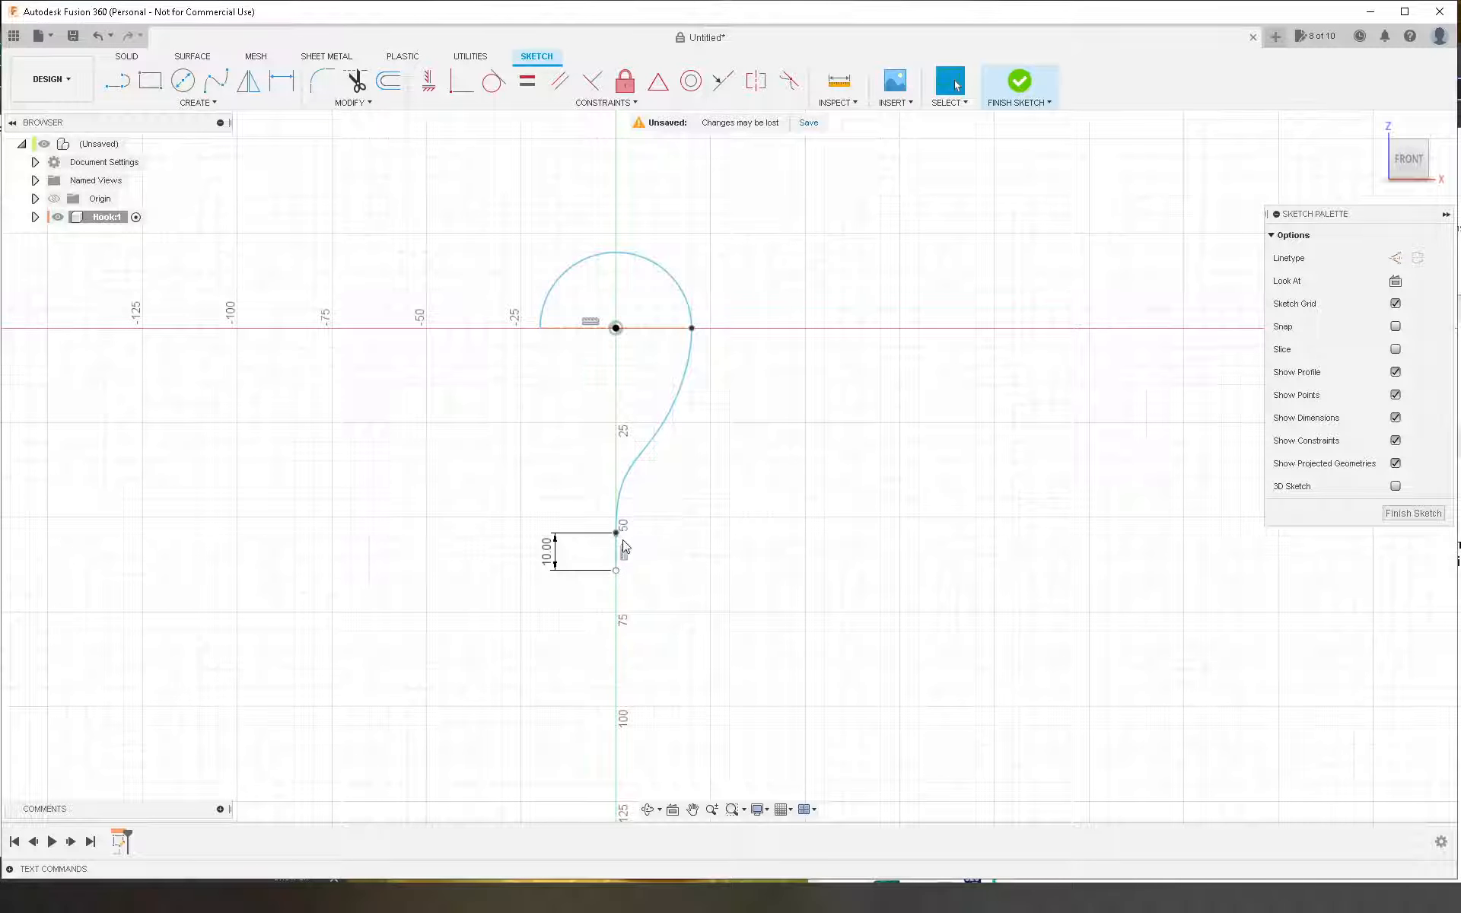
pyautogui.doubleClick(616, 549)
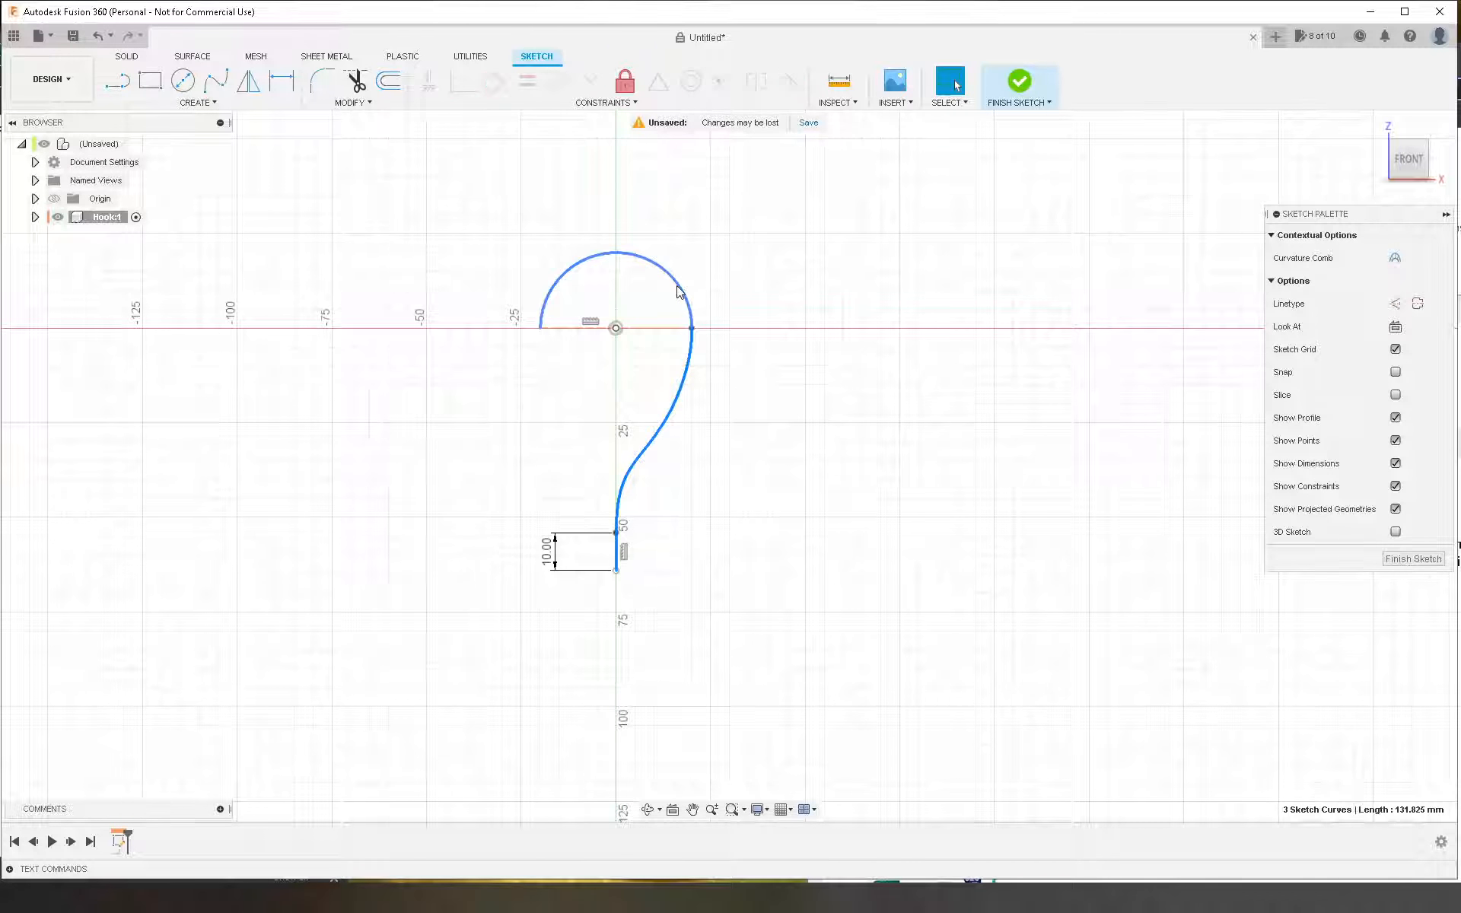
pyautogui.scroll(-1, 725, 483)
pyautogui.click(715, 479)
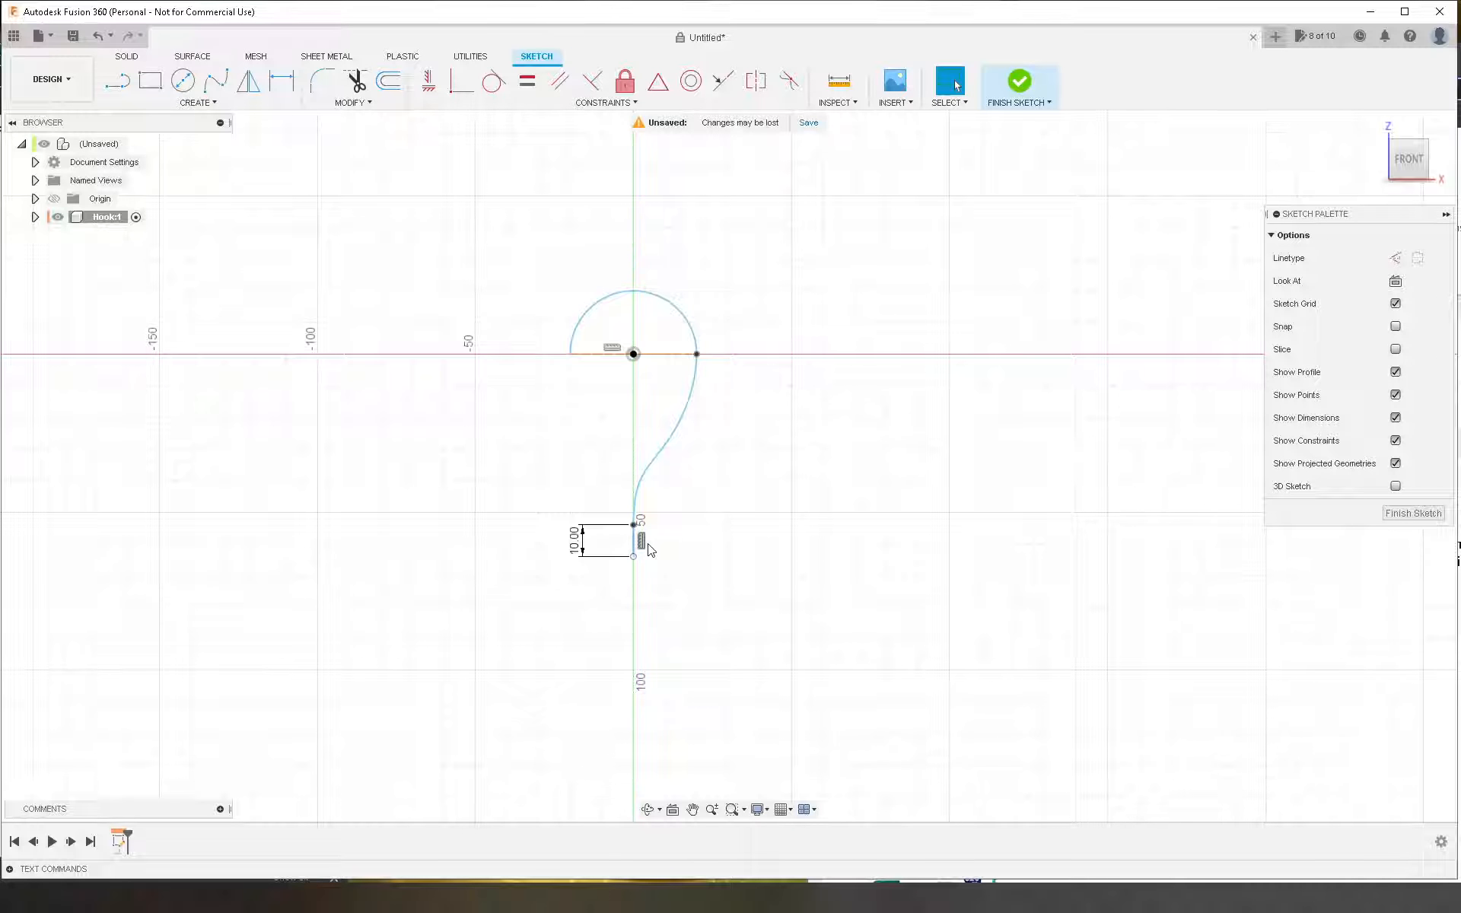
# Step: Offset the hook path of semicircle, spline and short vertical line 2 mm outward
pyautogui.scroll(2, 650, 549)
pyautogui.click(623, 532)
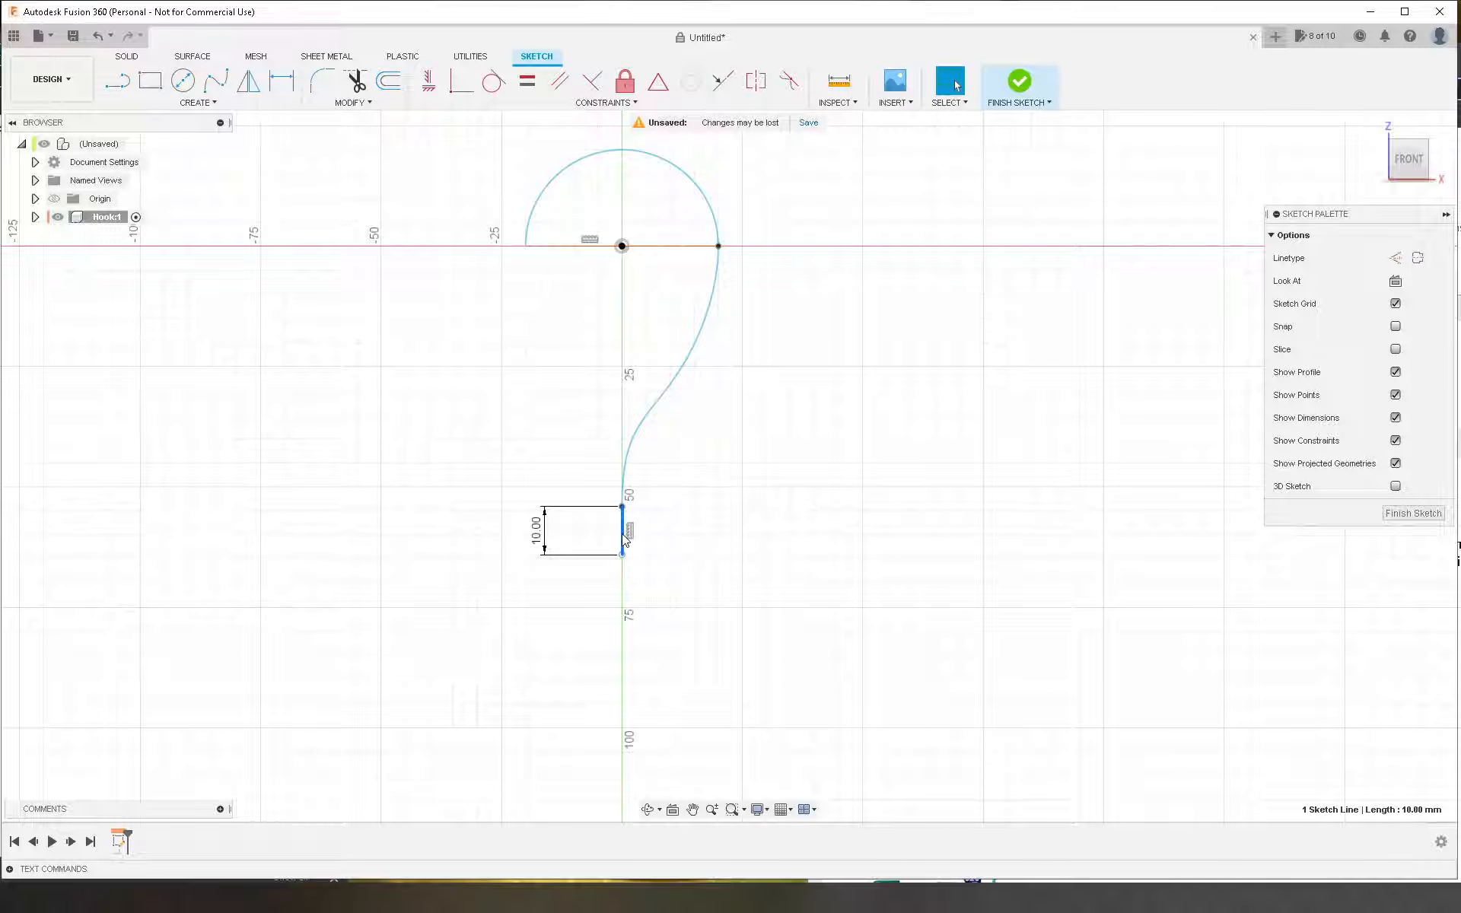
pyautogui.click(626, 464)
pyautogui.click(707, 199)
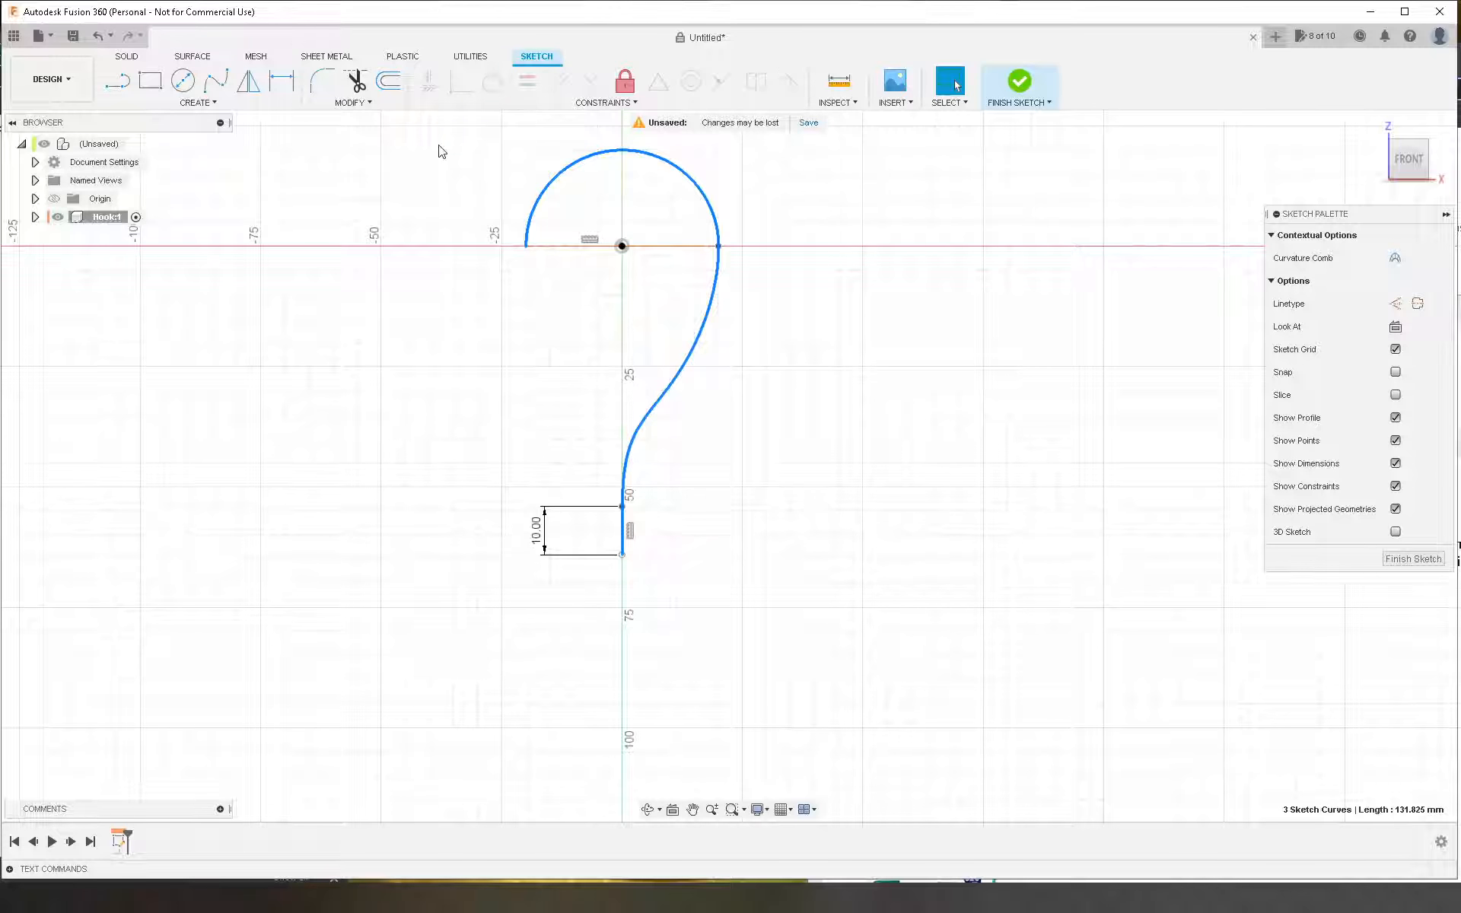
pyautogui.click(388, 80)
pyautogui.moveTo(554, 169); pyautogui.dragTo(564, 212)
pyautogui.press('Return')
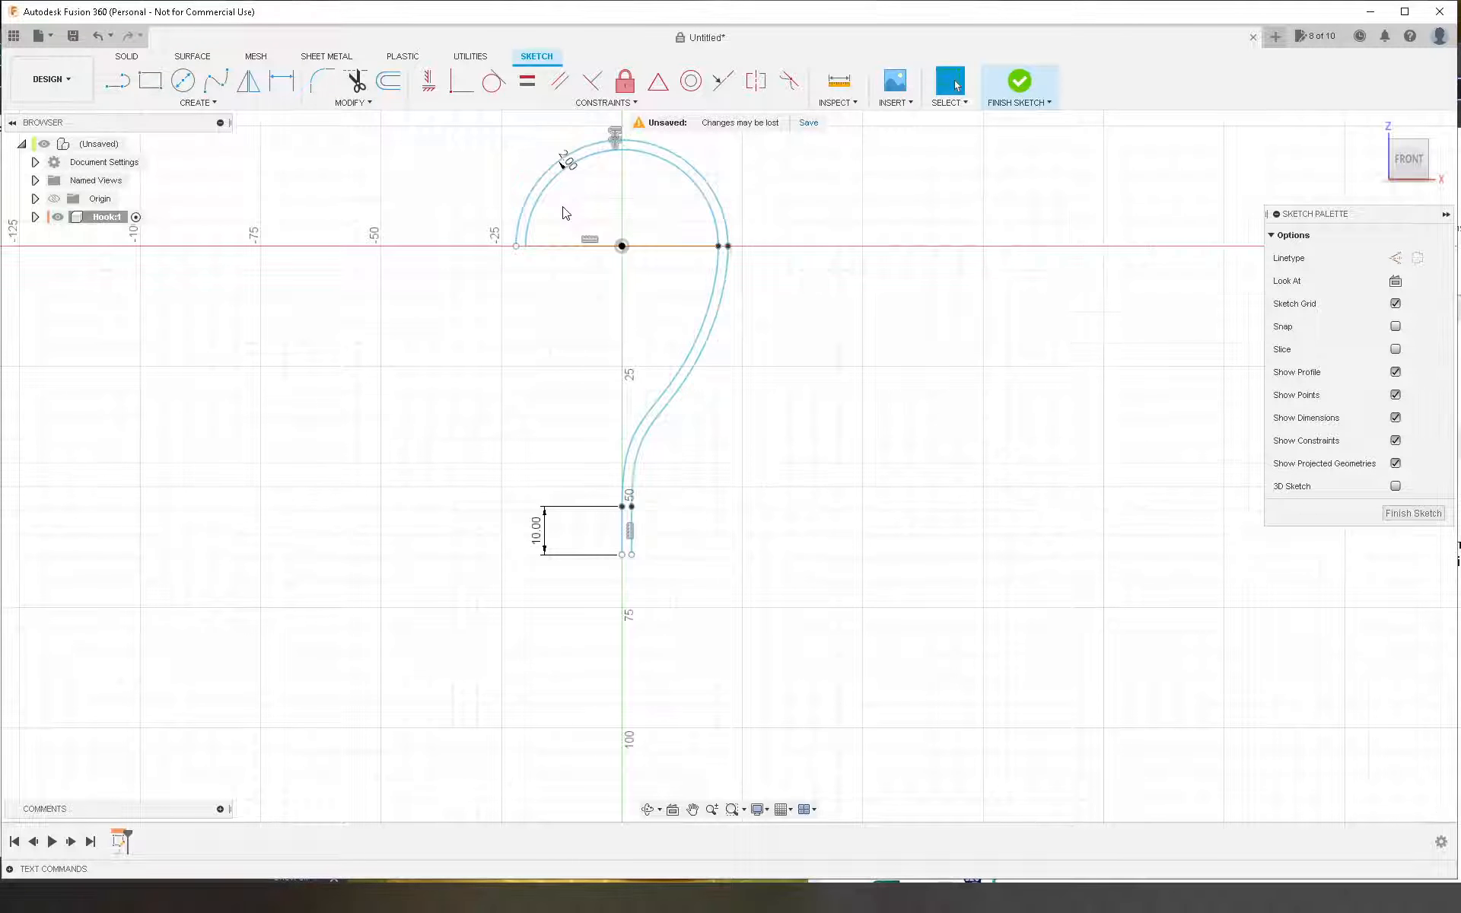
# Step: Close the 2 mm band with short lines across its lower end and across the open end of the semicircle
pyautogui.scroll(1, 545, 228)
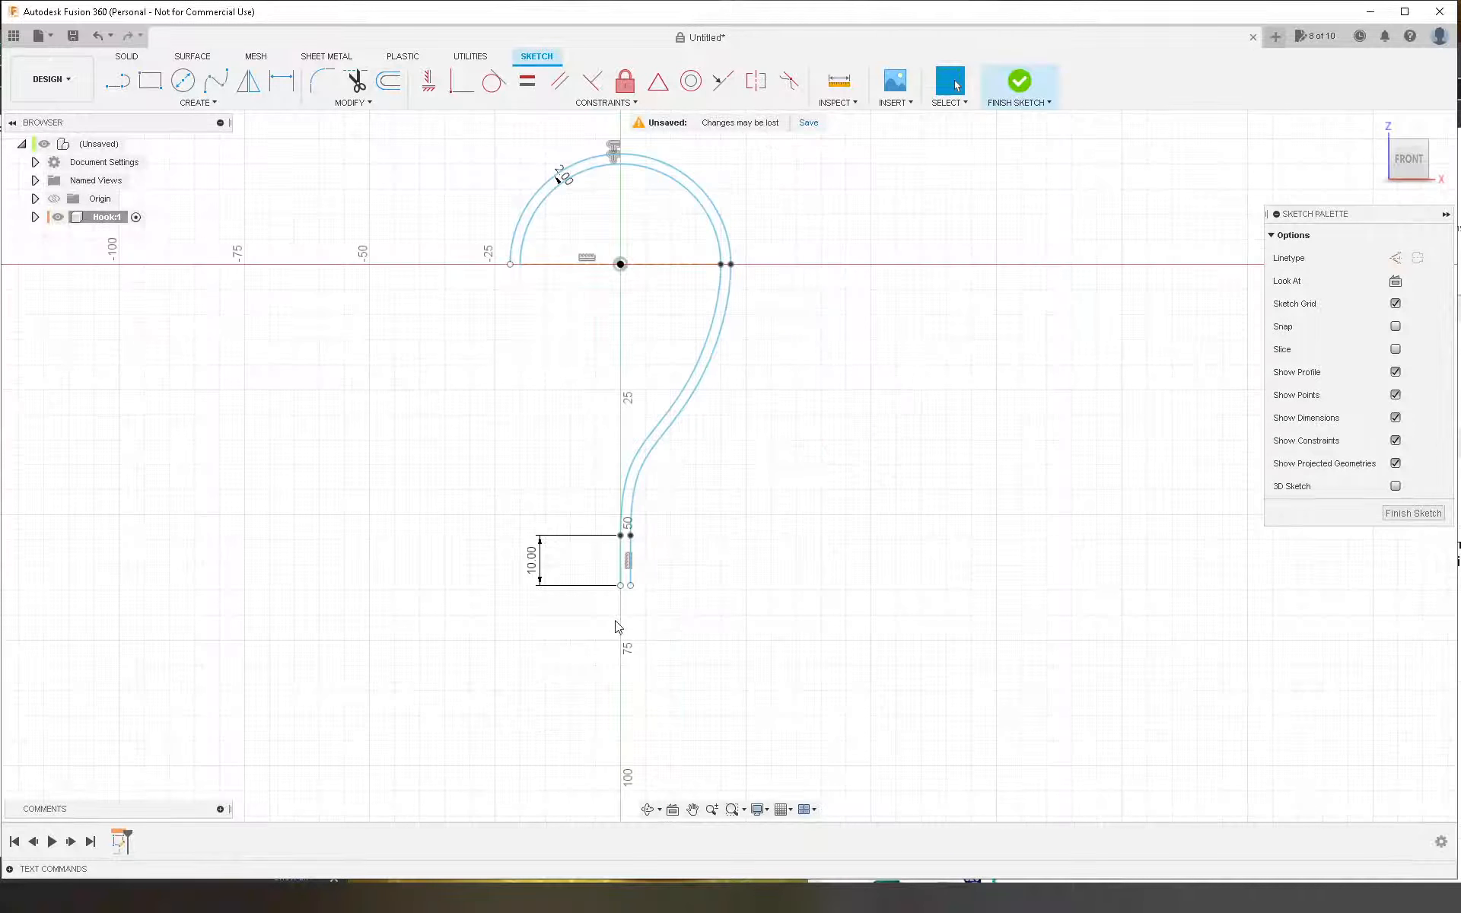
pyautogui.scroll(2, 617, 627)
pyautogui.press('l')
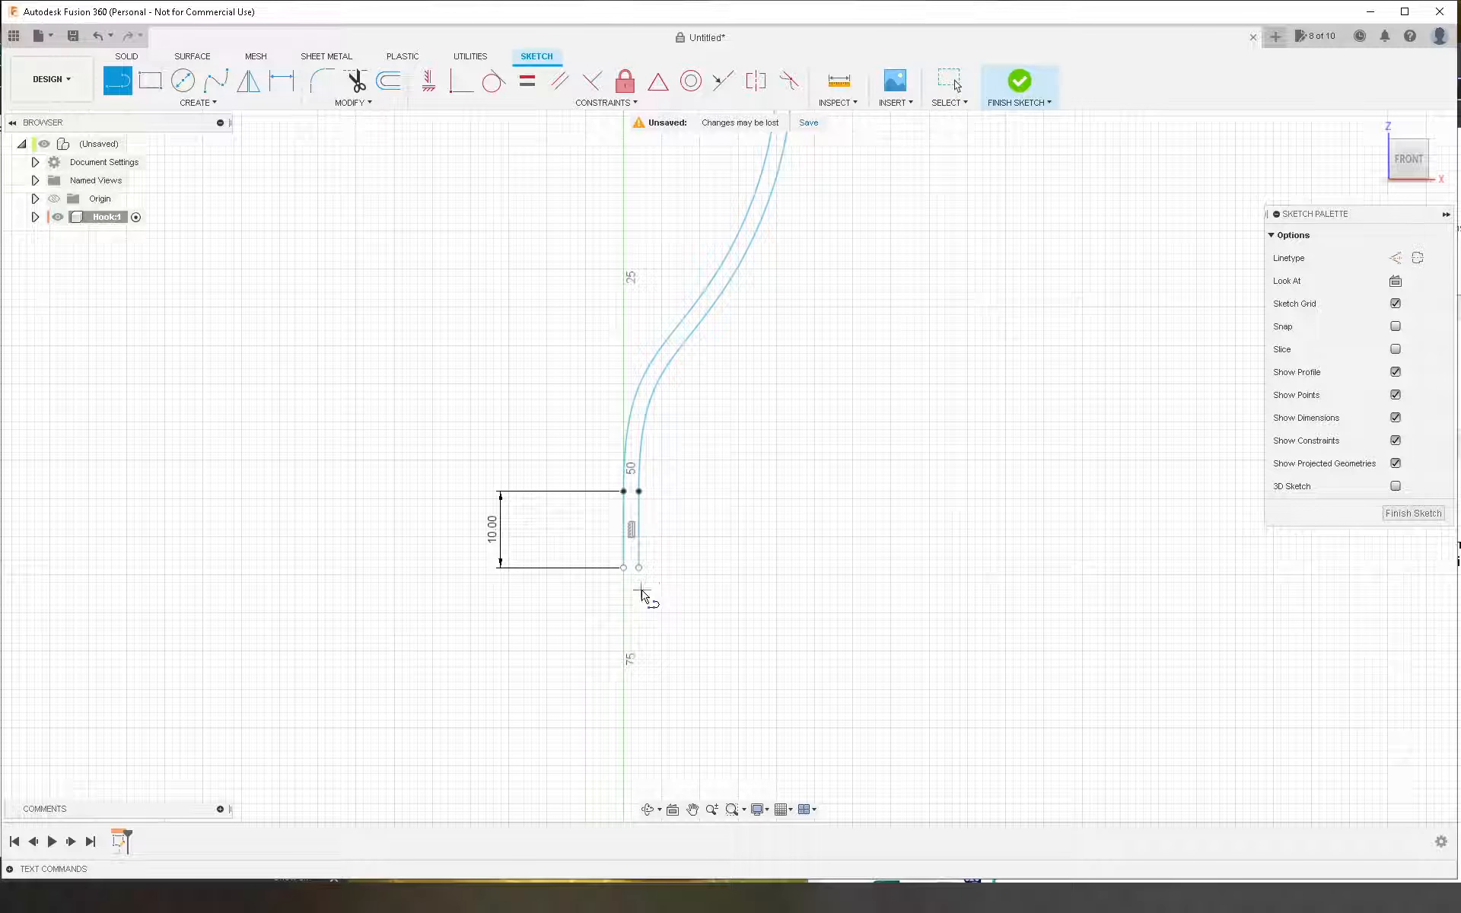
pyautogui.click(623, 567)
pyautogui.click(638, 567)
pyautogui.scroll(-2, 650, 662)
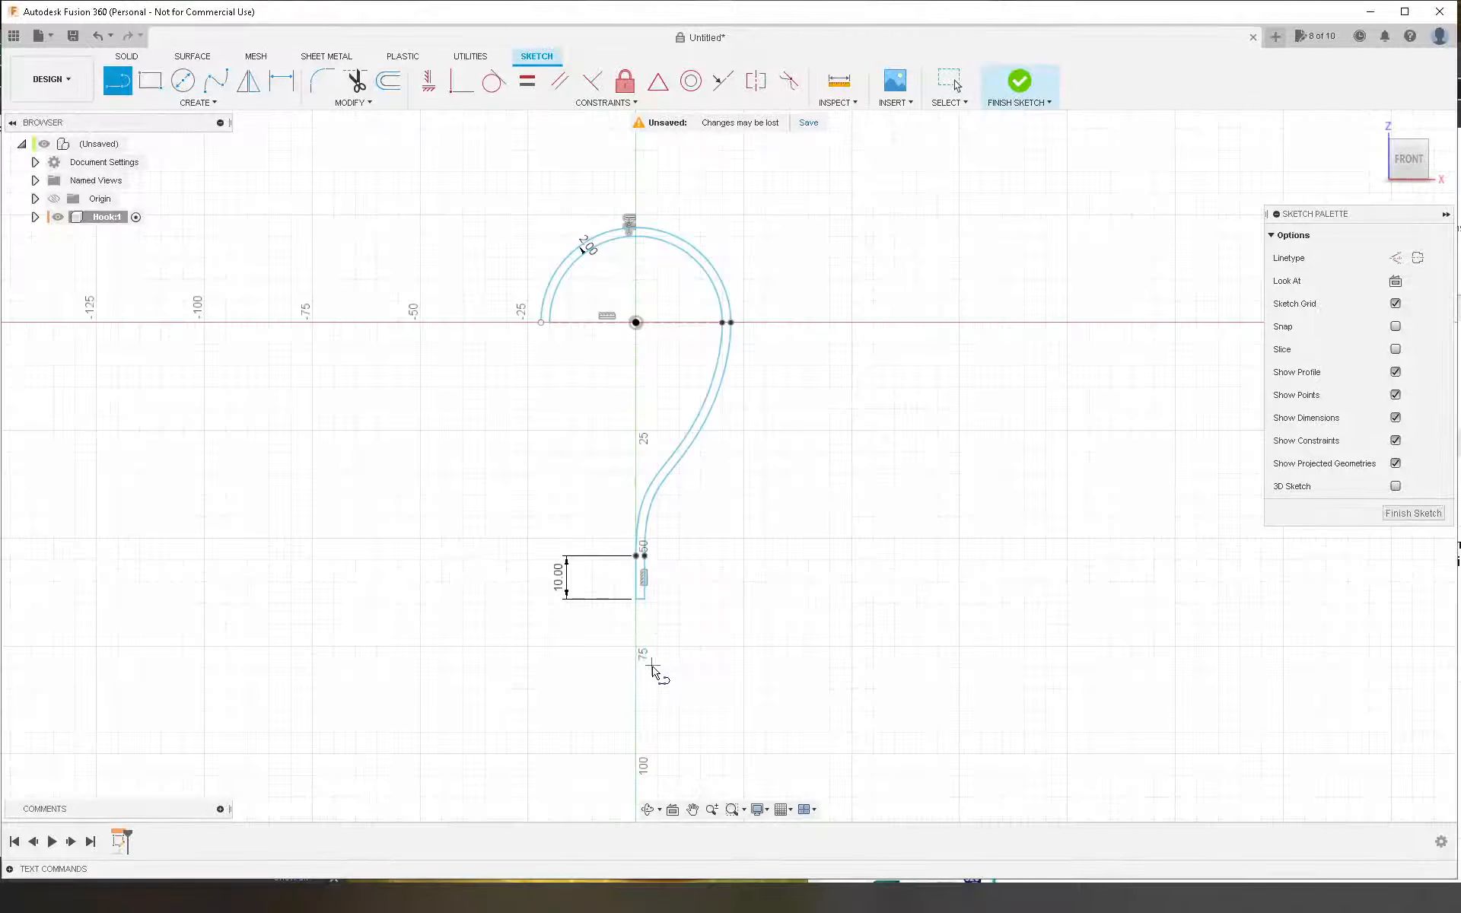
pyautogui.click(512, 276)
pyautogui.click(522, 276)
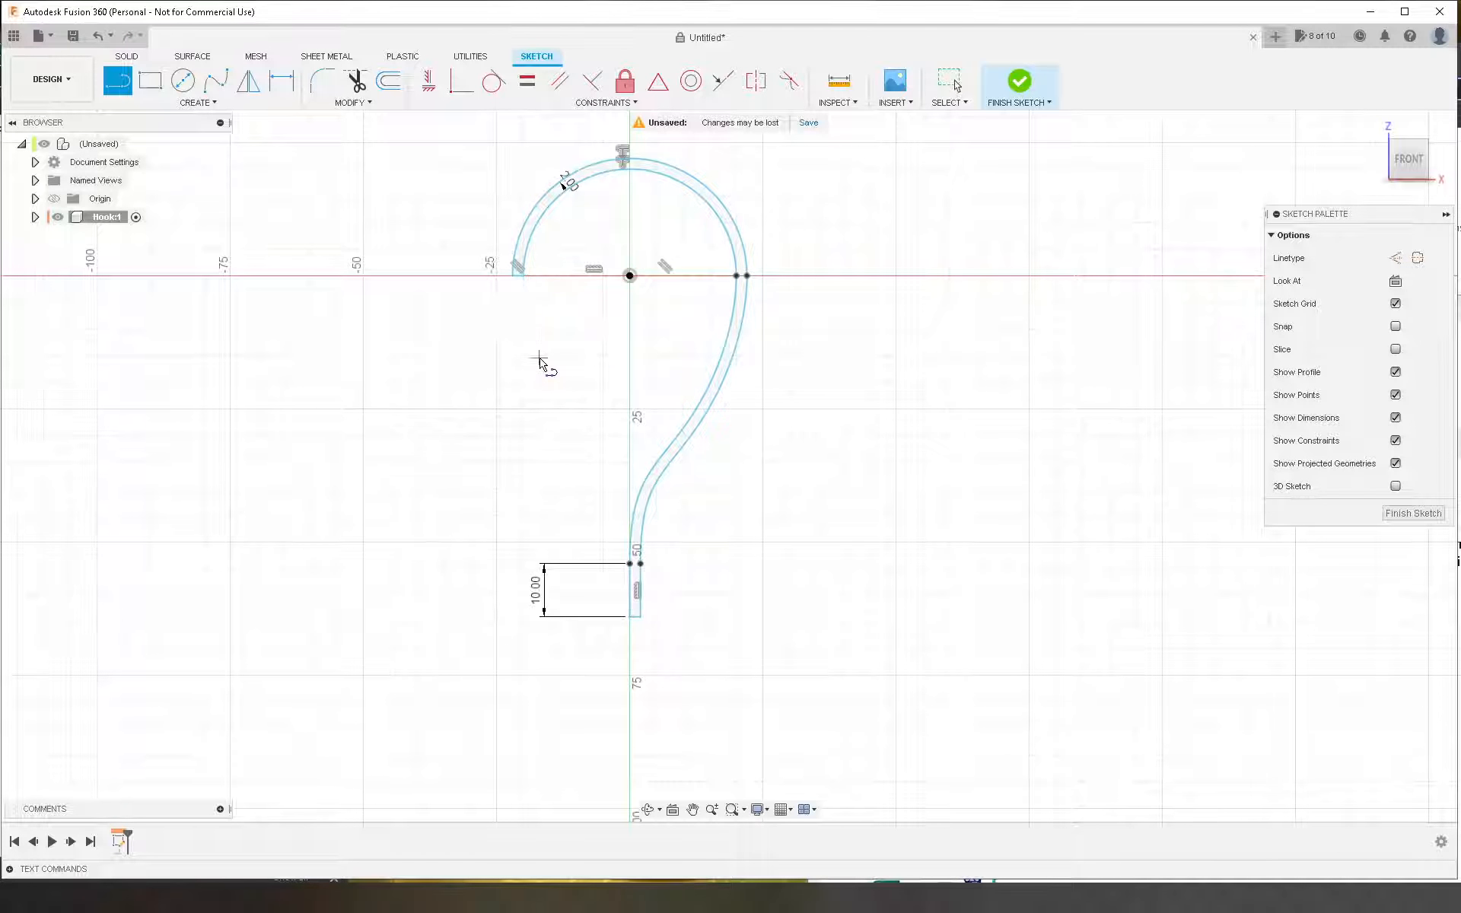
pyautogui.scroll(-1, 542, 359)
pyautogui.press('Escape')
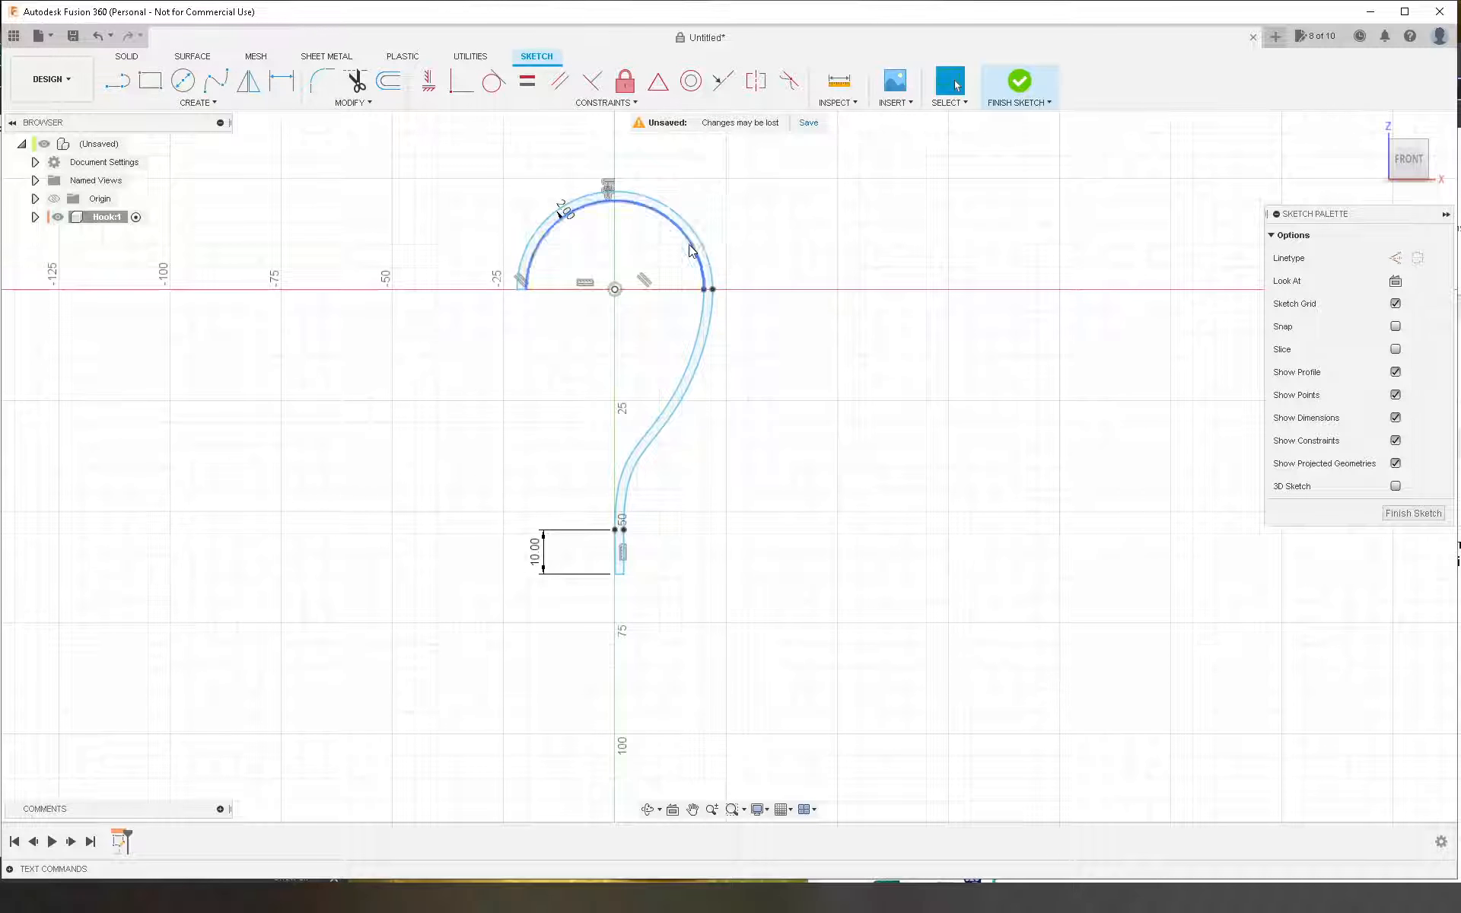
# Step: Examine whether the hook band forms one closed profile, and check its overall shape
pyautogui.scroll(3, 700, 274)
pyautogui.click(689, 285)
pyautogui.scroll(-2, 787, 286)
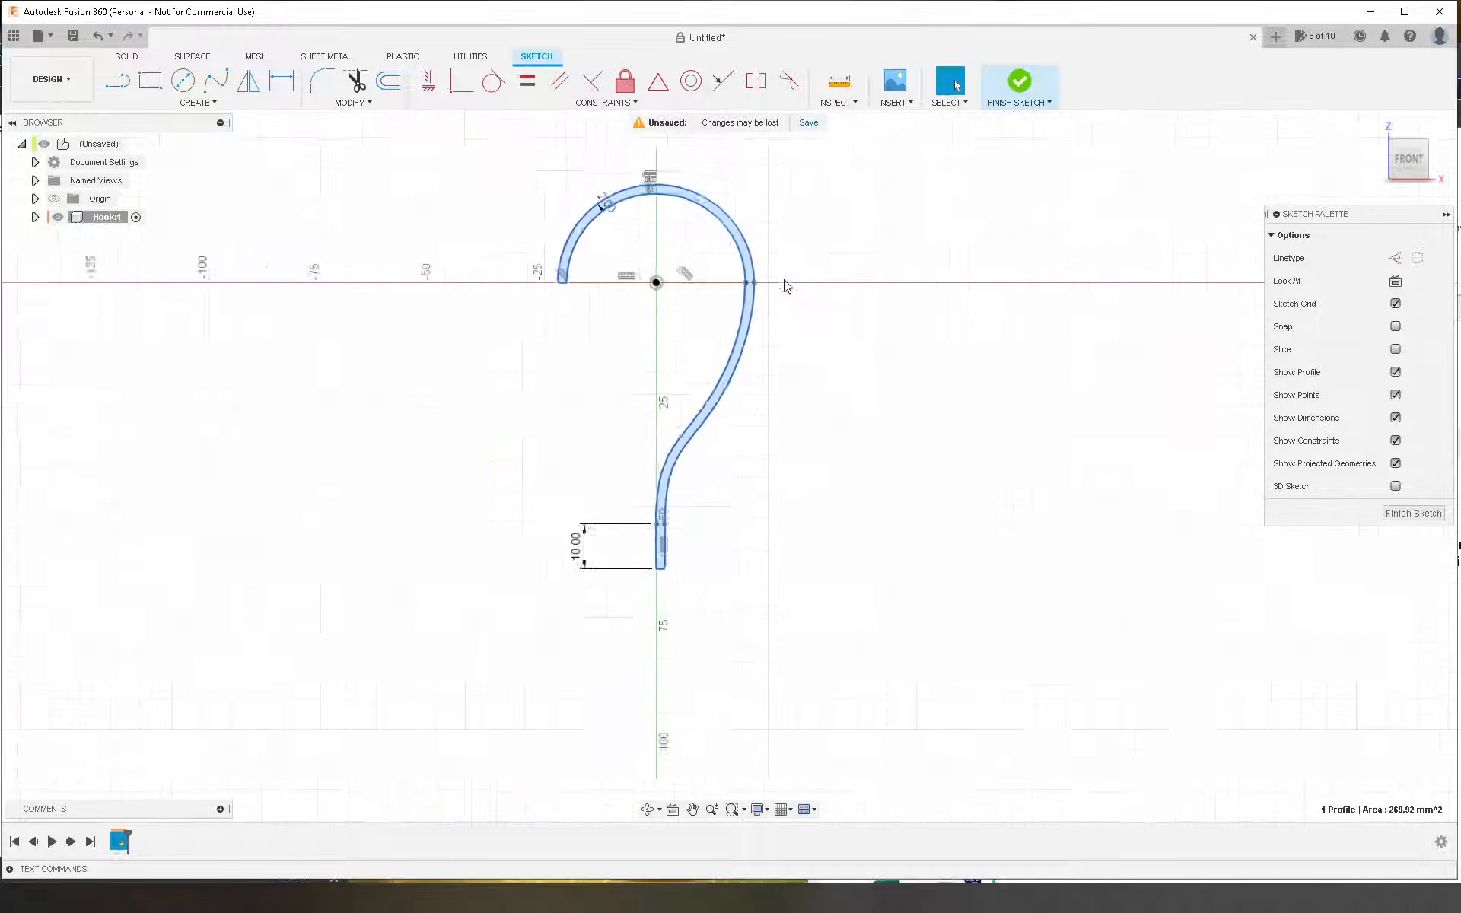
pyautogui.scroll(-1, 786, 286)
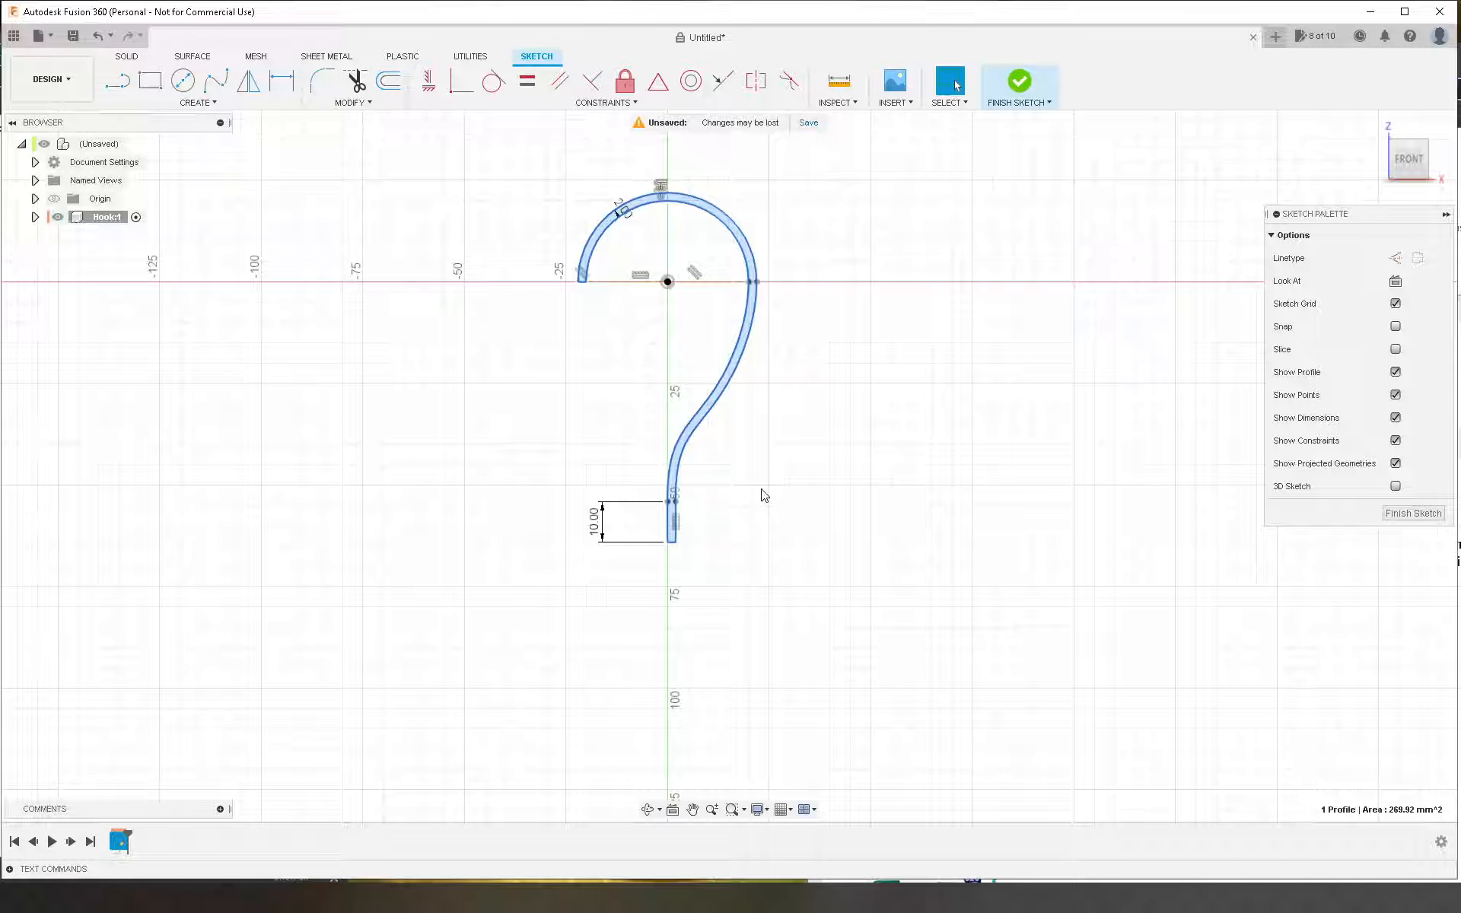
pyautogui.scroll(-3, 743, 567)
pyautogui.scroll(3, 744, 567)
pyautogui.scroll(-4, 744, 575)
pyautogui.scroll(3, 747, 559)
pyautogui.click(756, 520)
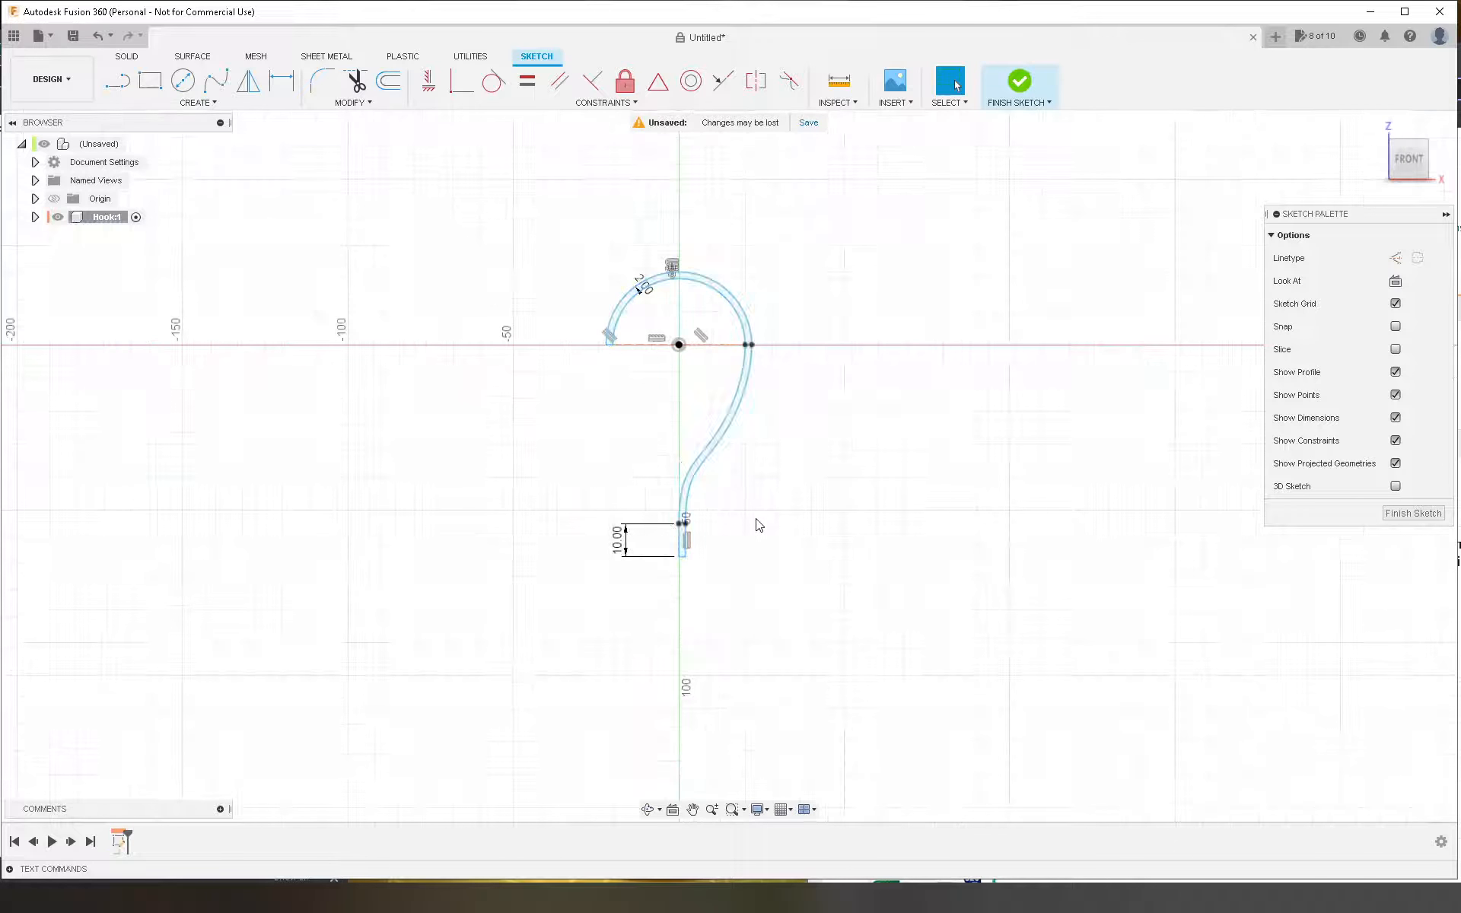
pyautogui.click(751, 378)
pyautogui.scroll(2, 685, 590)
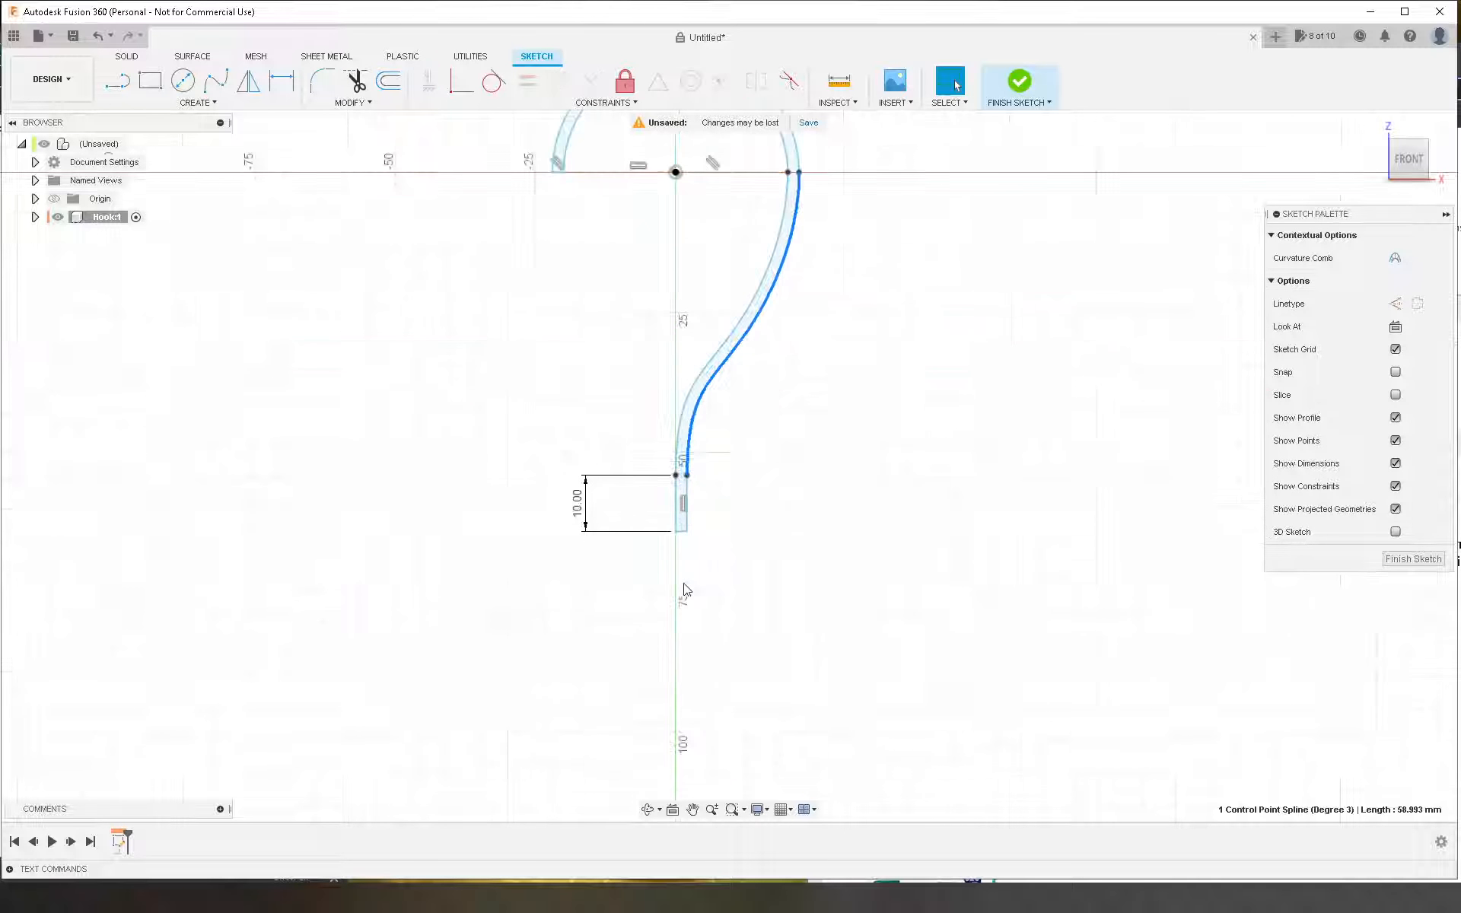
pyautogui.scroll(1, 674, 608)
pyautogui.keyDown('shift'); pyautogui.click(679, 498); pyautogui.keyUp('shift')
pyautogui.scroll(-3, 789, 583)
pyautogui.scroll(1, 817, 371)
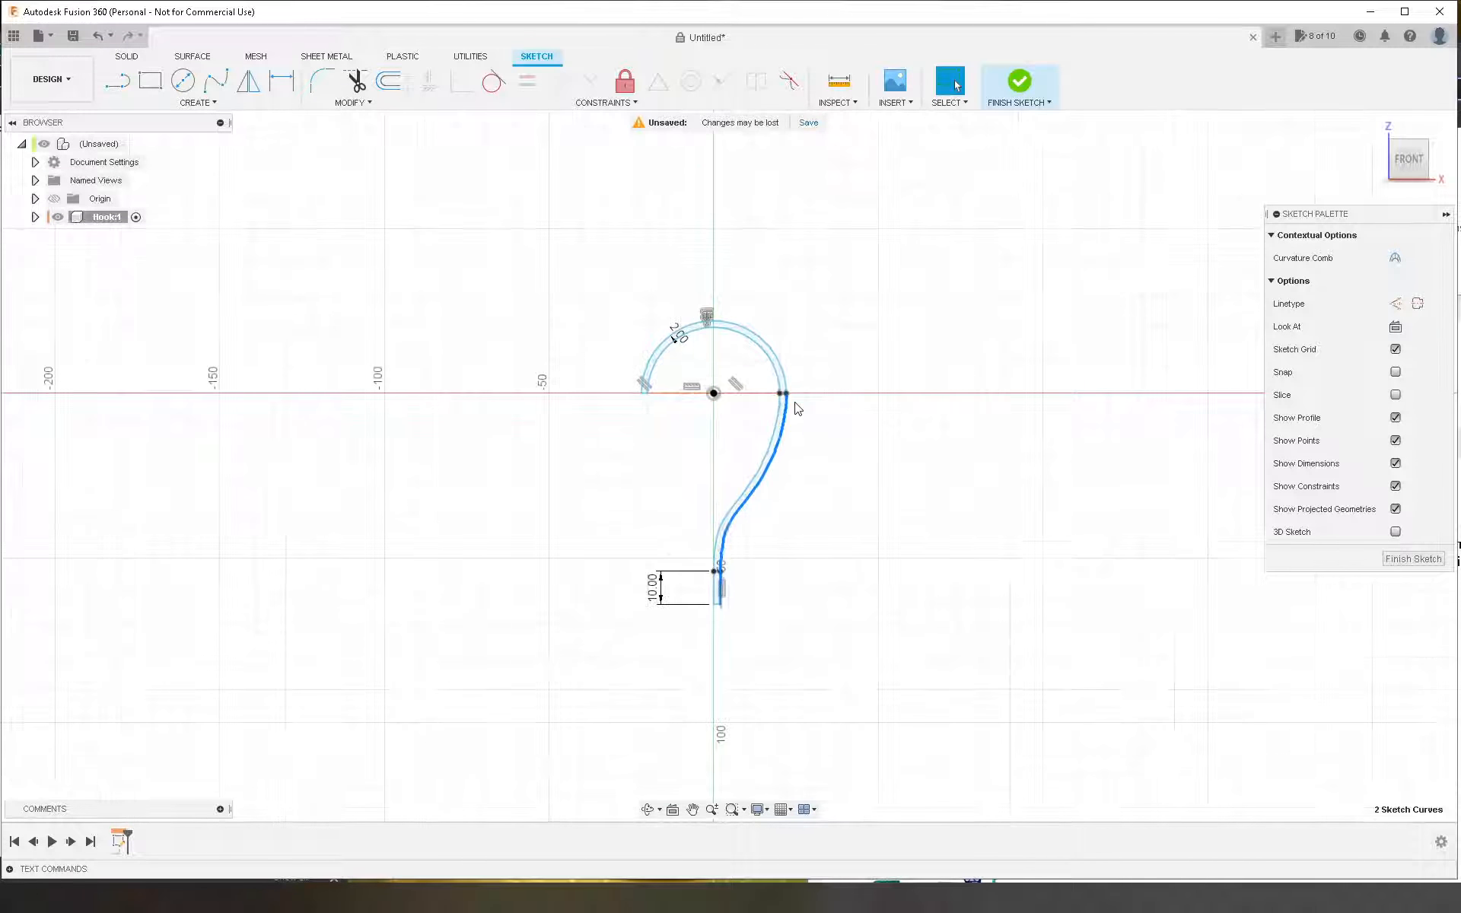
pyautogui.click(817, 371)
# Step: Offset the inner semicircle, spline and vertical line 12 mm outward, with chain selection off
pyautogui.click(783, 366)
pyautogui.keyDown('shift'); pyautogui.click(781, 421); pyautogui.keyUp('shift')
pyautogui.scroll(3, 710, 590)
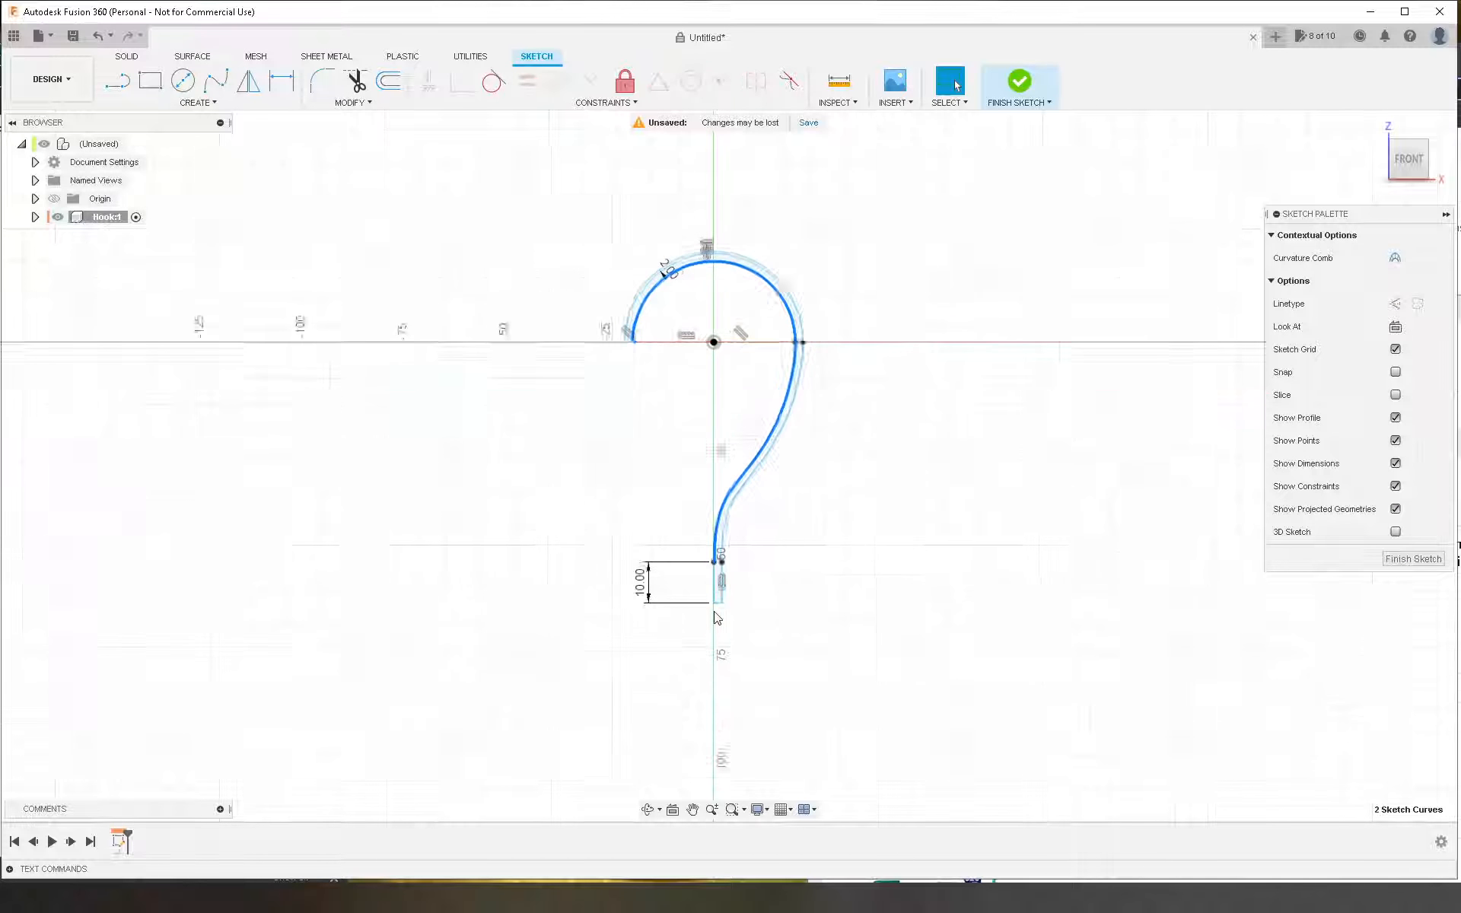
pyautogui.keyDown('shift'); pyautogui.click(715, 576); pyautogui.keyUp('shift')
pyautogui.scroll(-2, 613, 512)
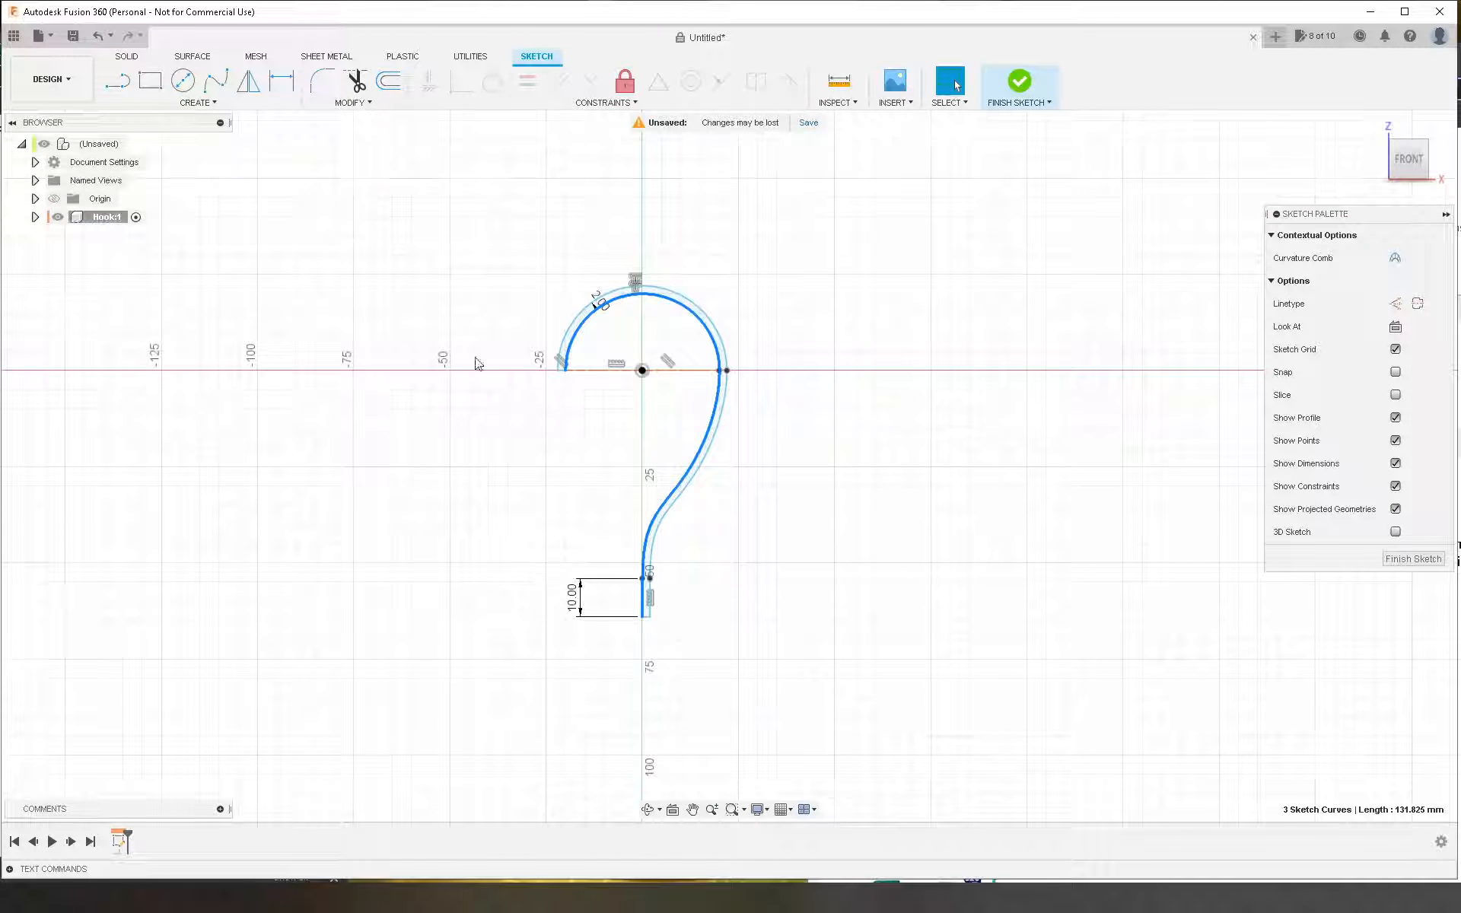
pyautogui.click(386, 90)
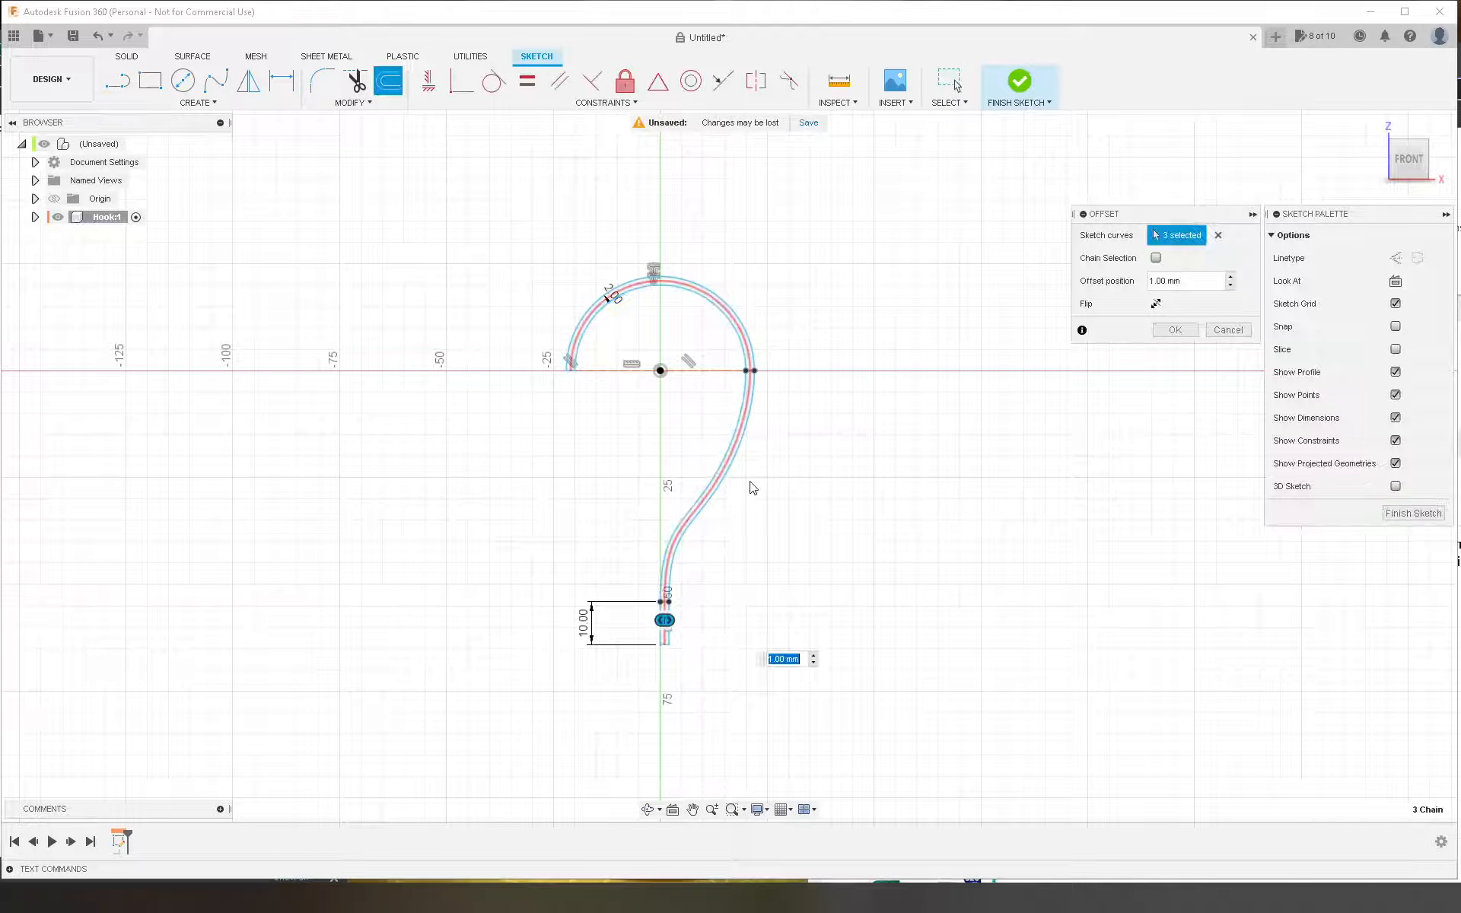
pyautogui.moveTo(666, 620); pyautogui.dragTo(704, 620)
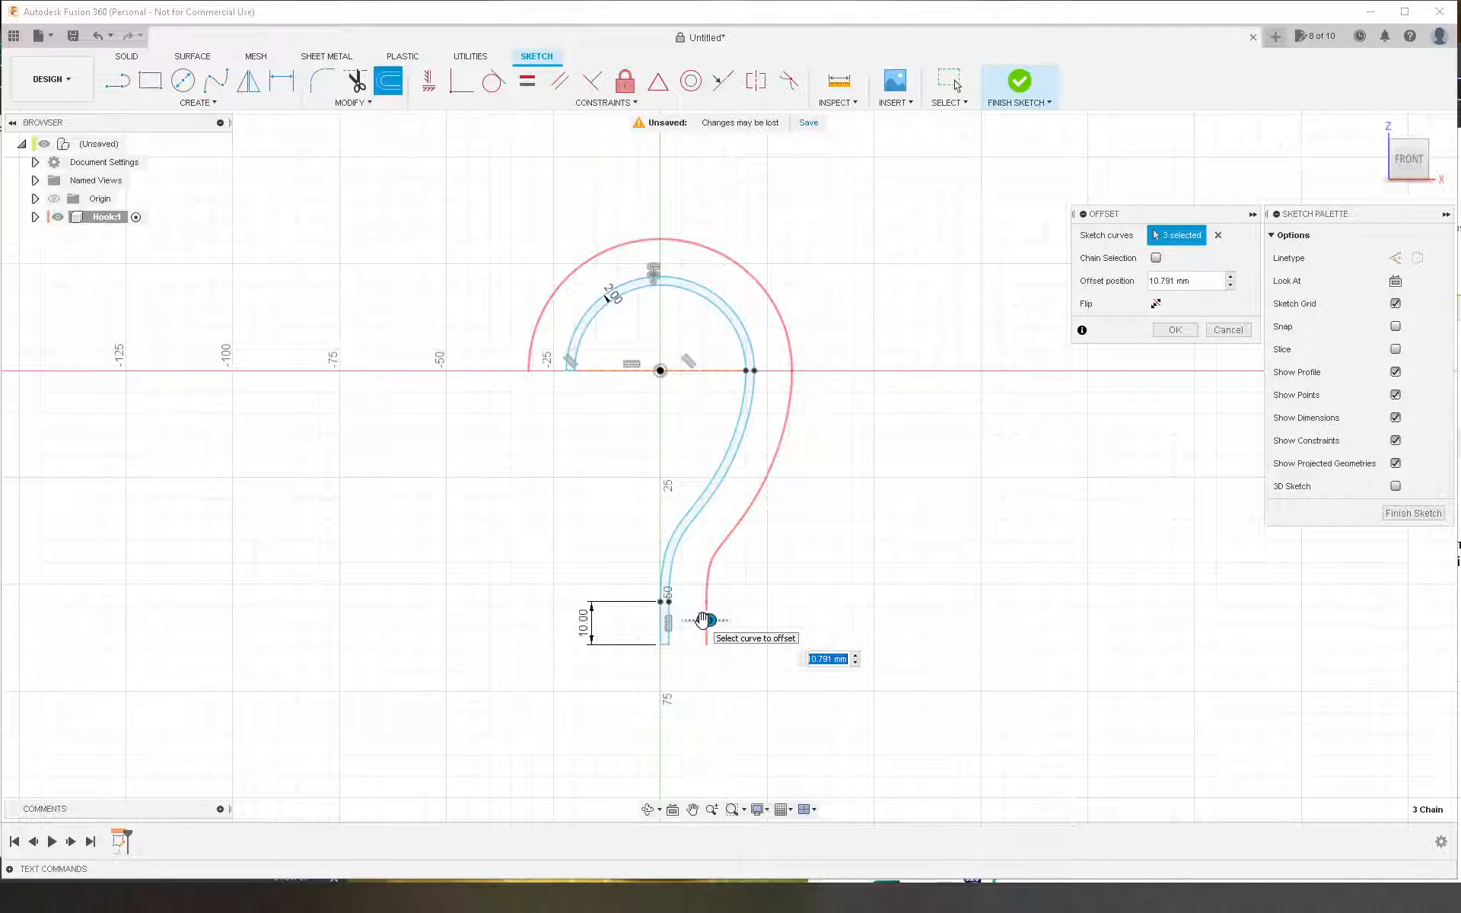
pyautogui.press('Return')
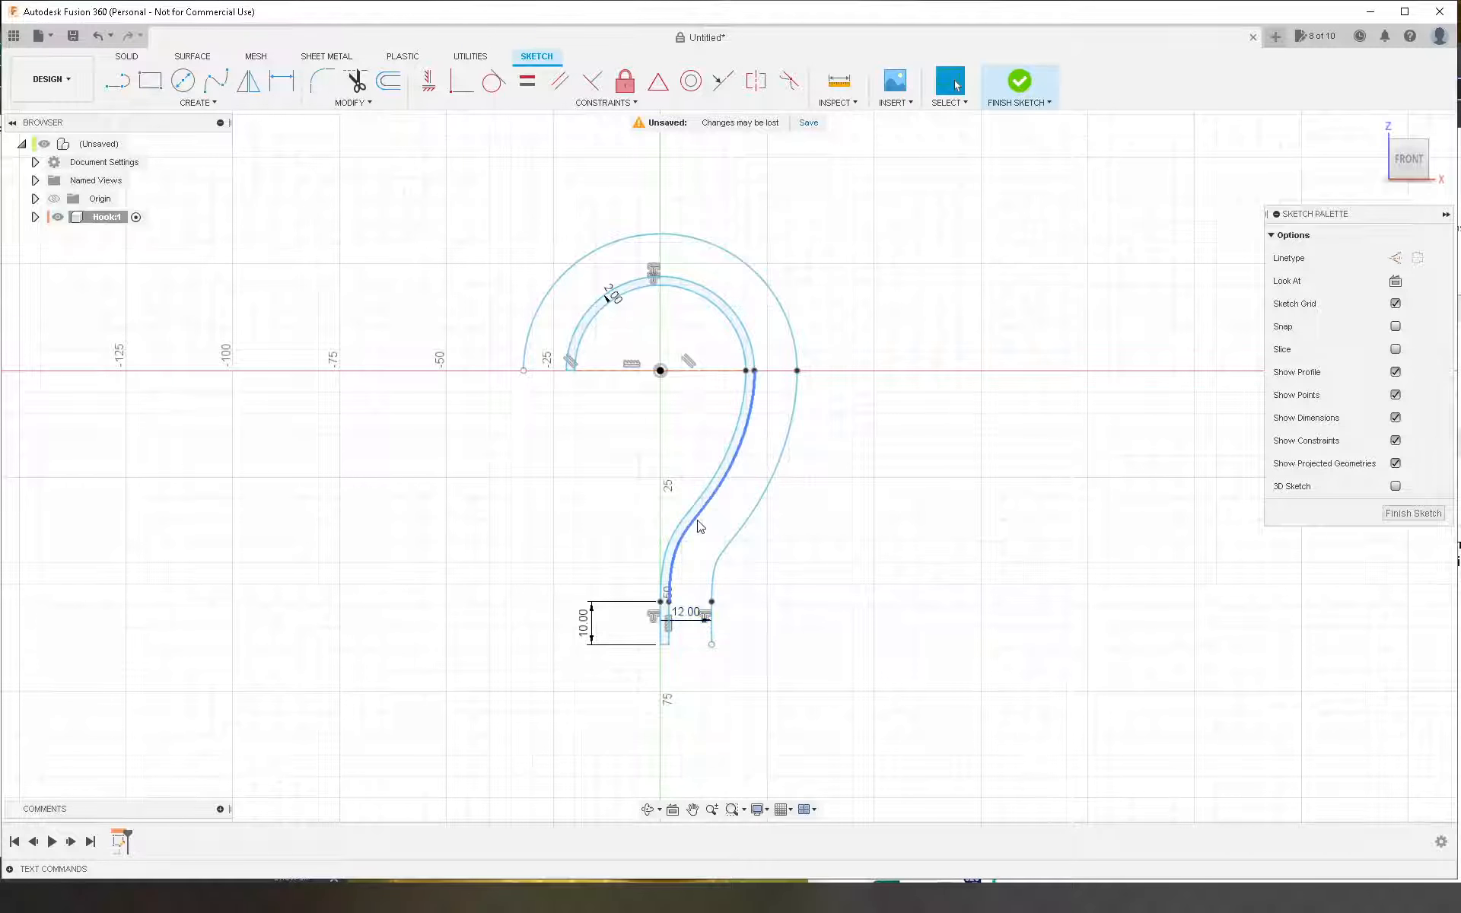
# Step: Offset the same inner semicircle, spline and vertical line 14 mm outward to form the second band's outer edge
pyautogui.click(667, 569)
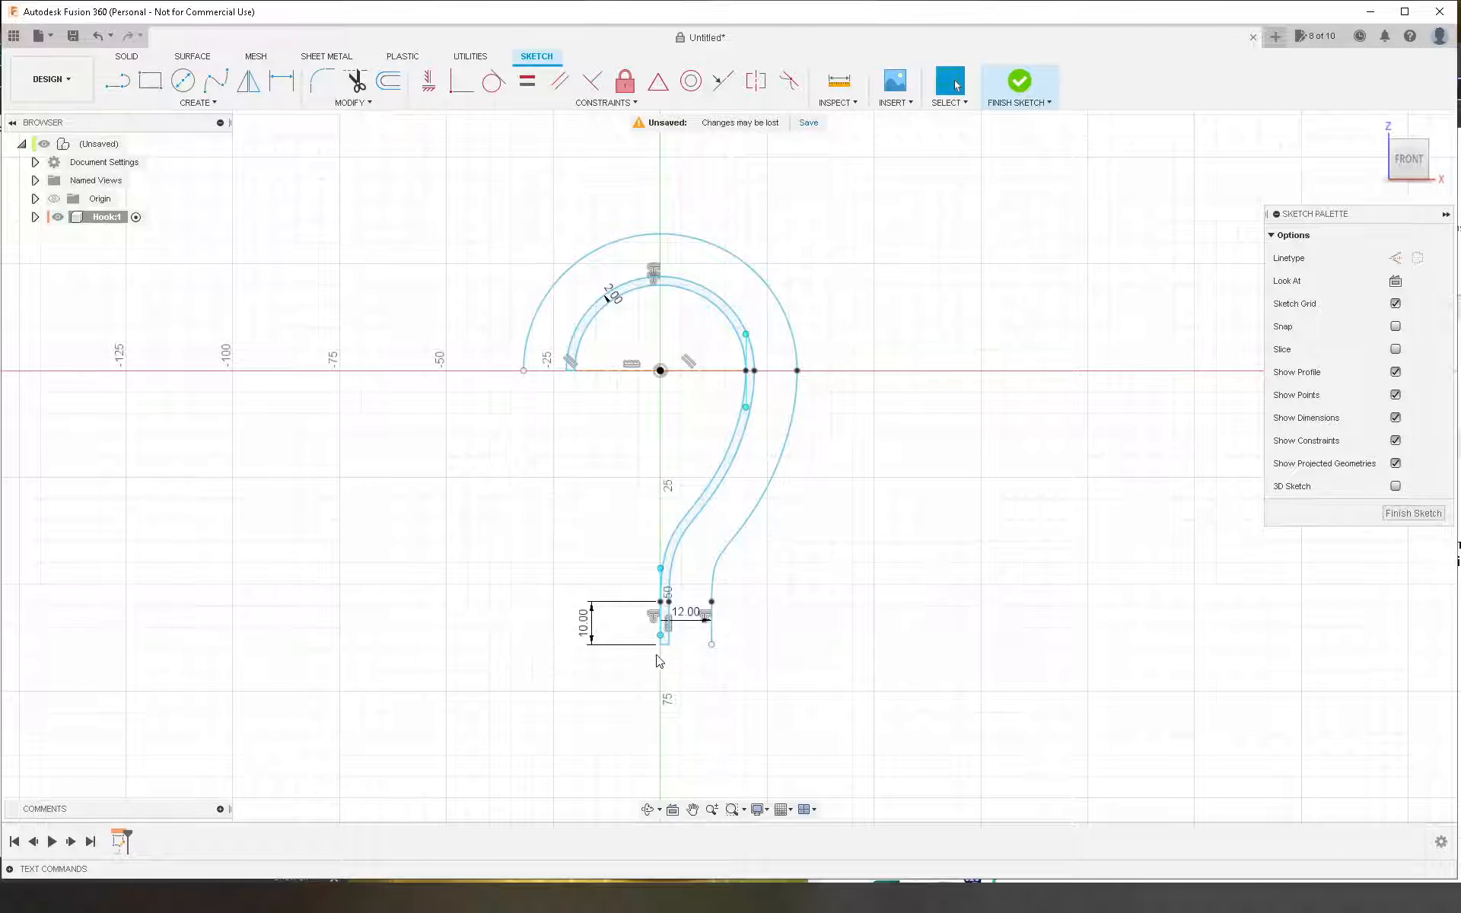
pyautogui.scroll(5, 656, 654)
pyautogui.click(668, 622)
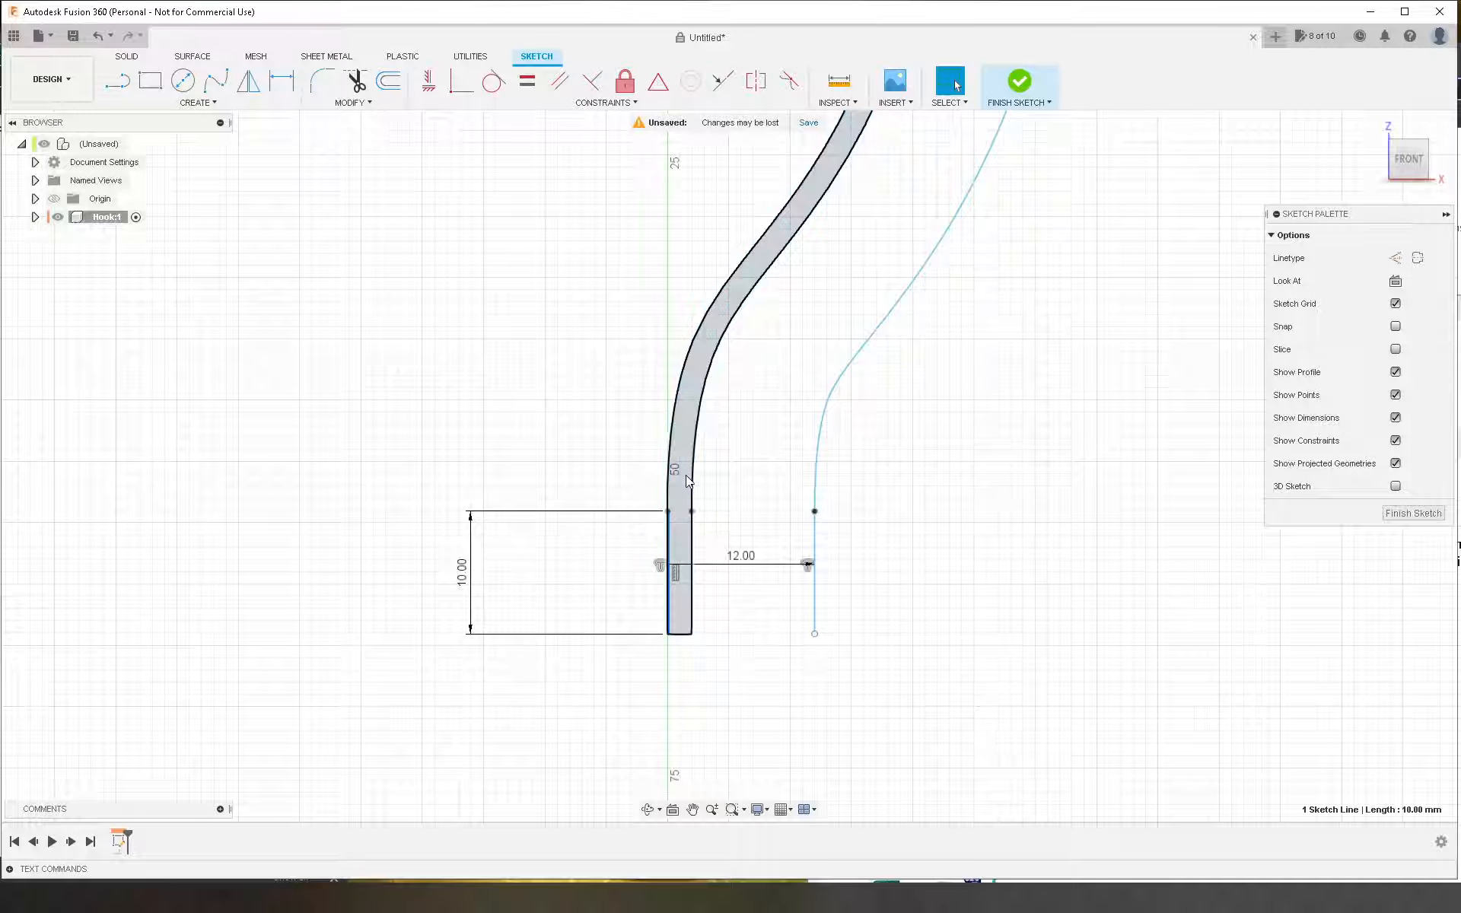
pyautogui.keyDown('shift'); pyautogui.click(679, 352); pyautogui.keyUp('shift')
pyautogui.scroll(-3, 789, 268)
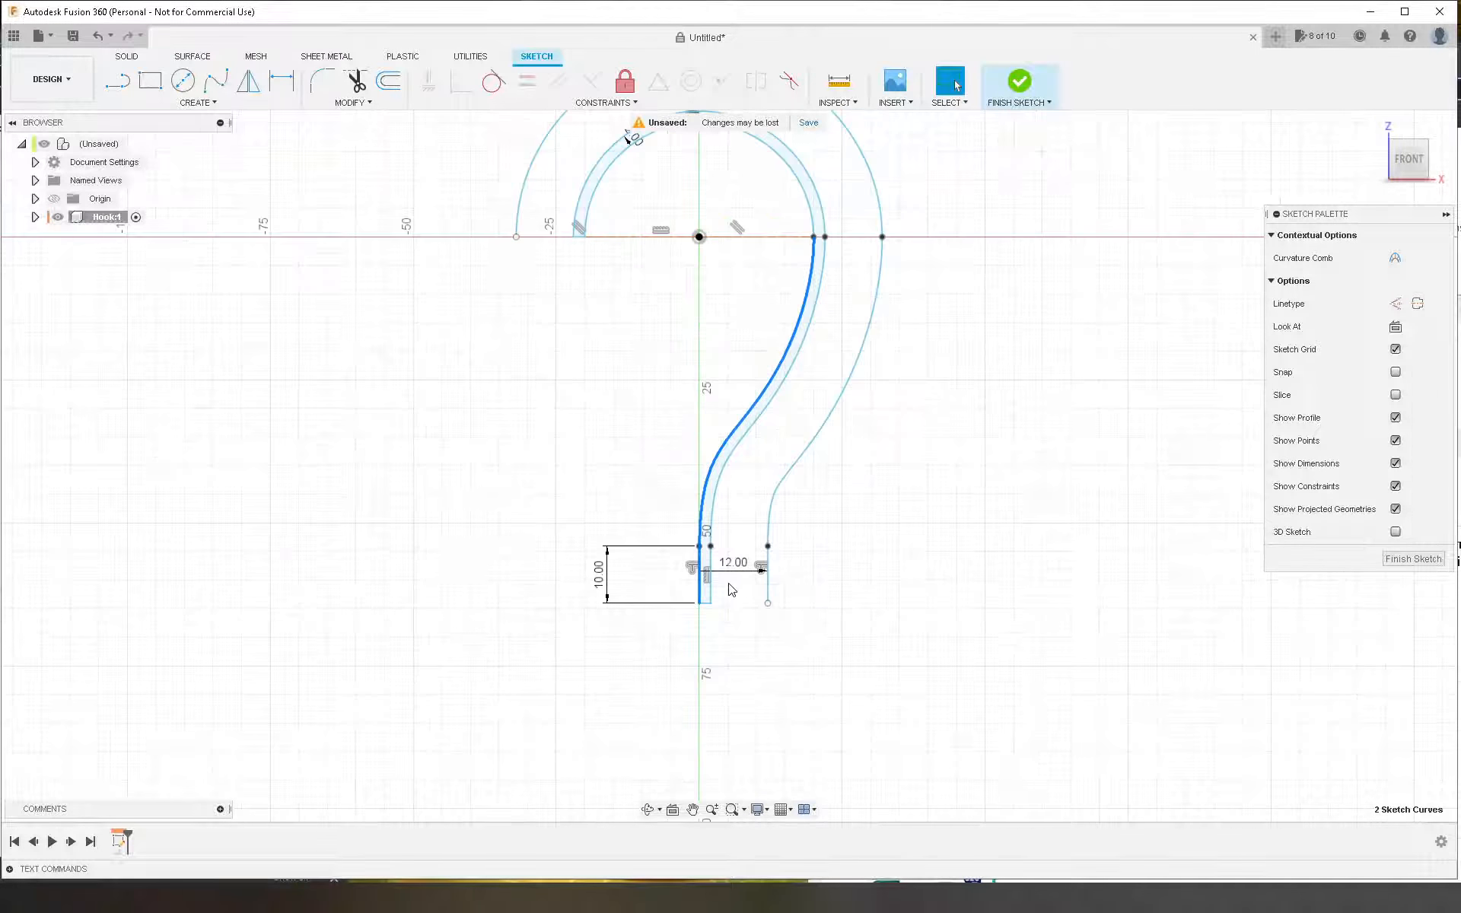
pyautogui.keyDown('shift'); pyautogui.click(796, 268); pyautogui.keyUp('shift')
pyautogui.click(388, 80)
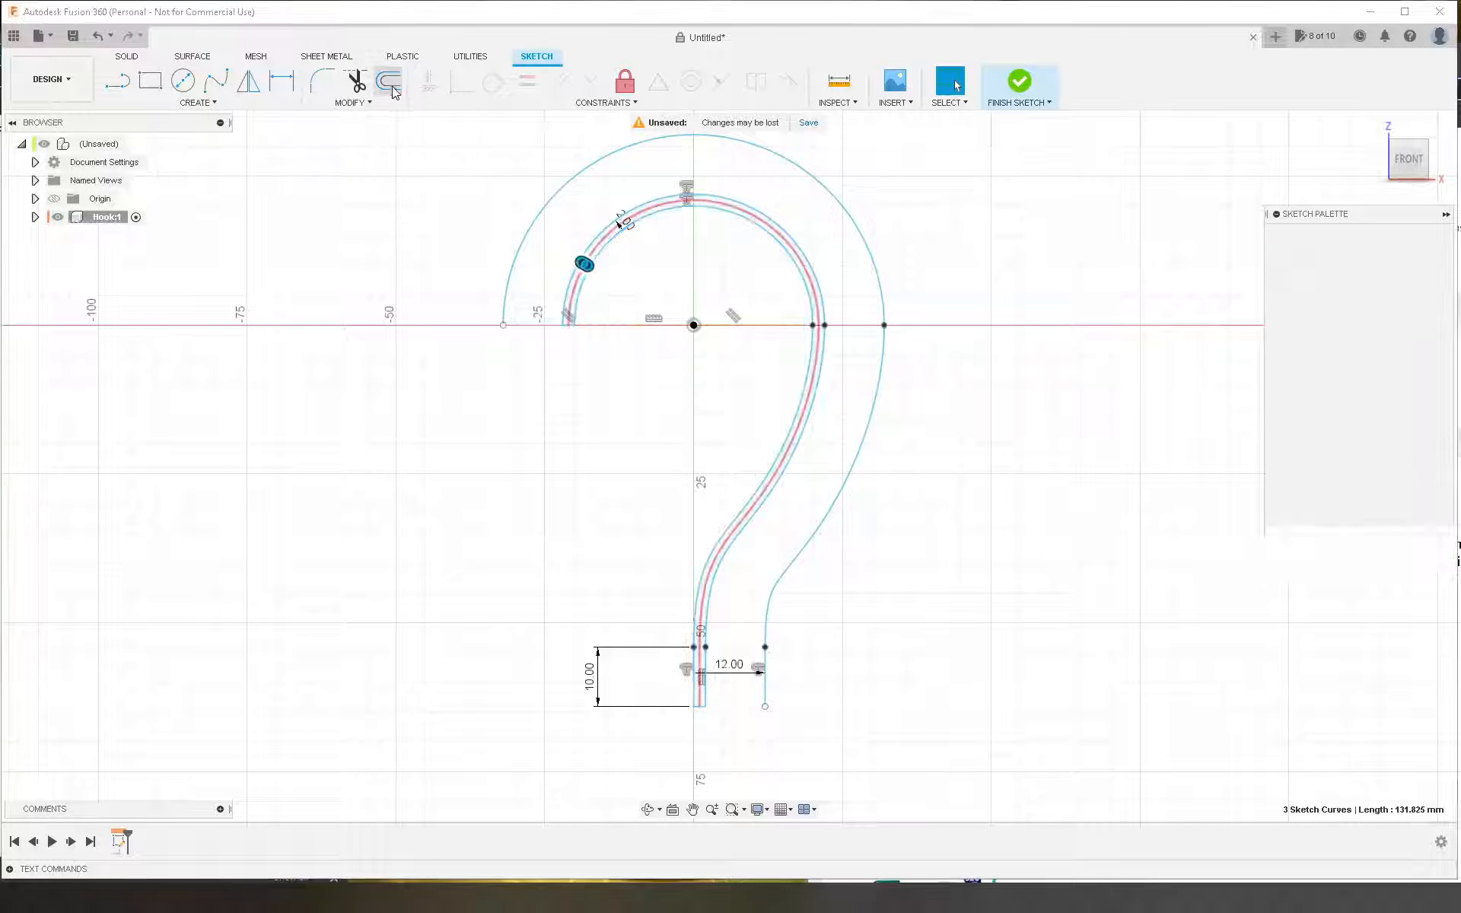
pyautogui.moveTo(550, 245); pyautogui.dragTo(514, 225)
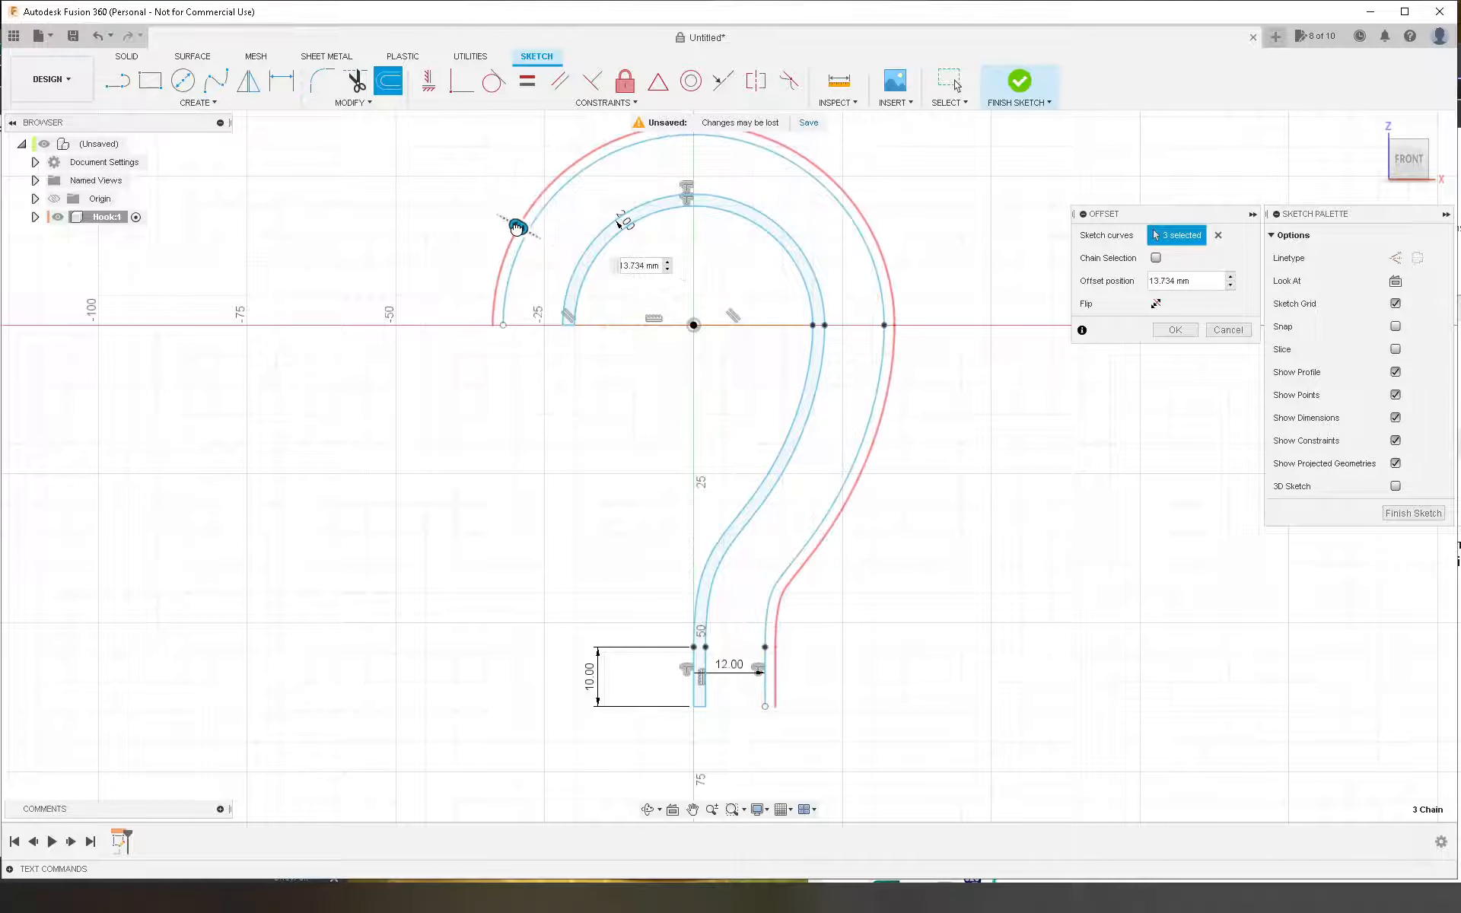
pyautogui.write('15')
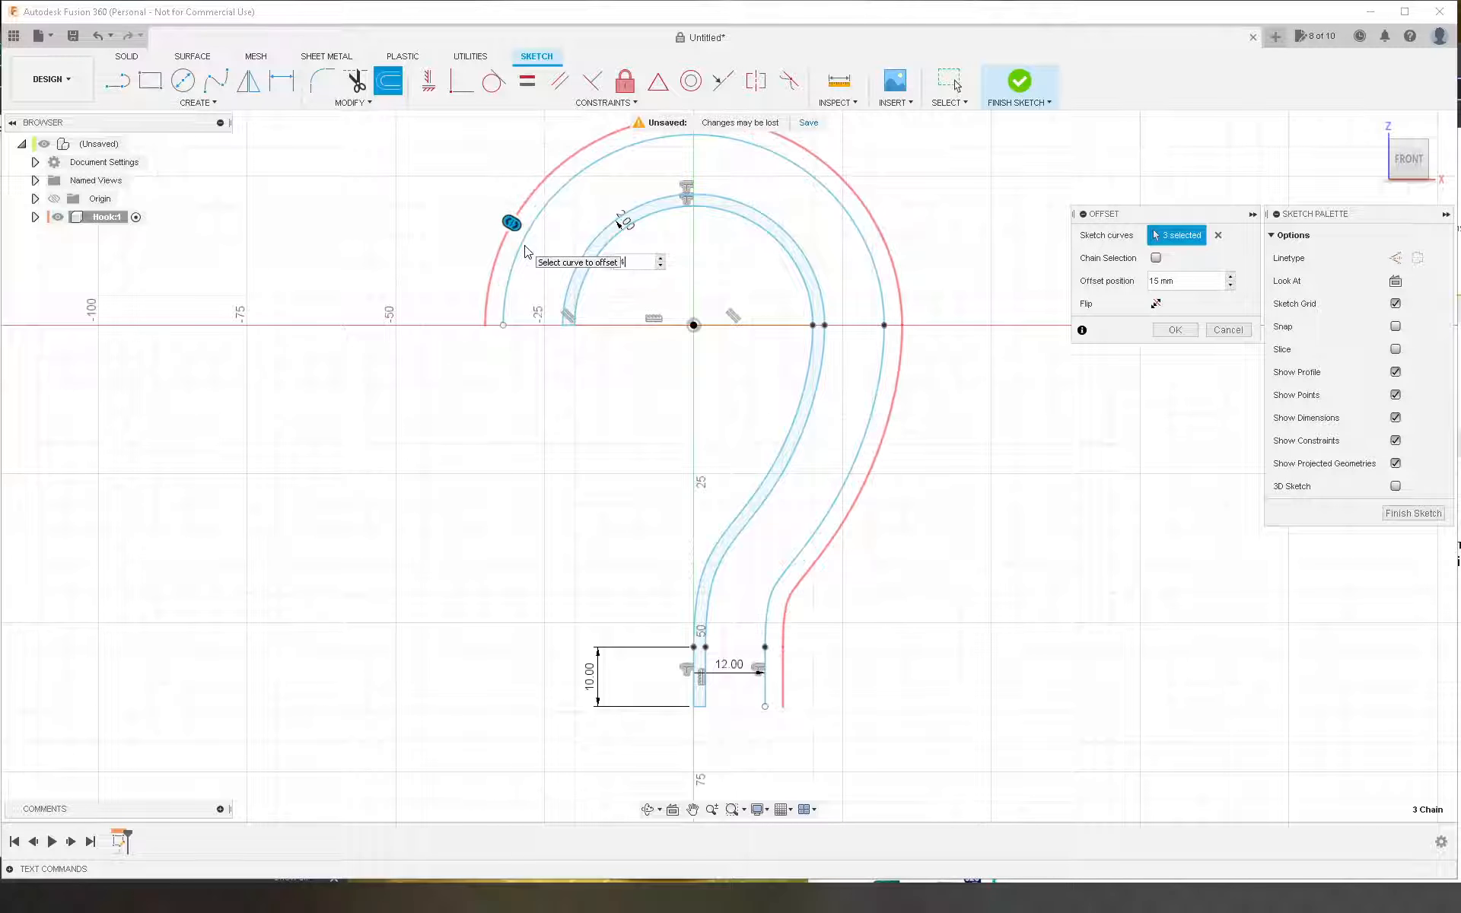
pyautogui.press('Return')
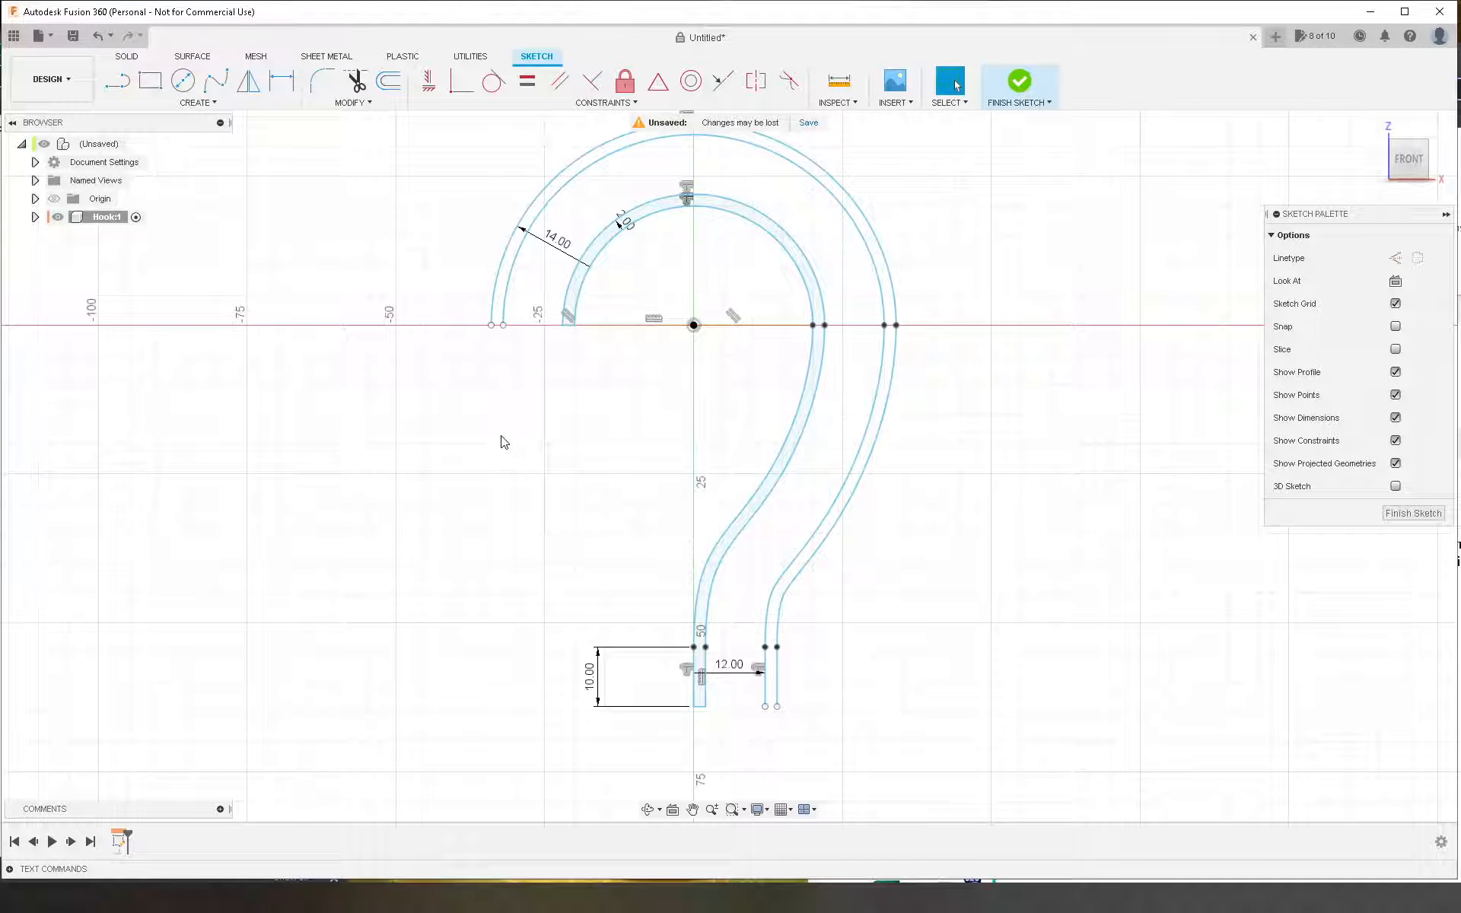
# Step: Close the outer band with short lines across the open end of its semicircle and across its lower end
pyautogui.press('l')
pyautogui.click(491, 325)
pyautogui.press('Escape')
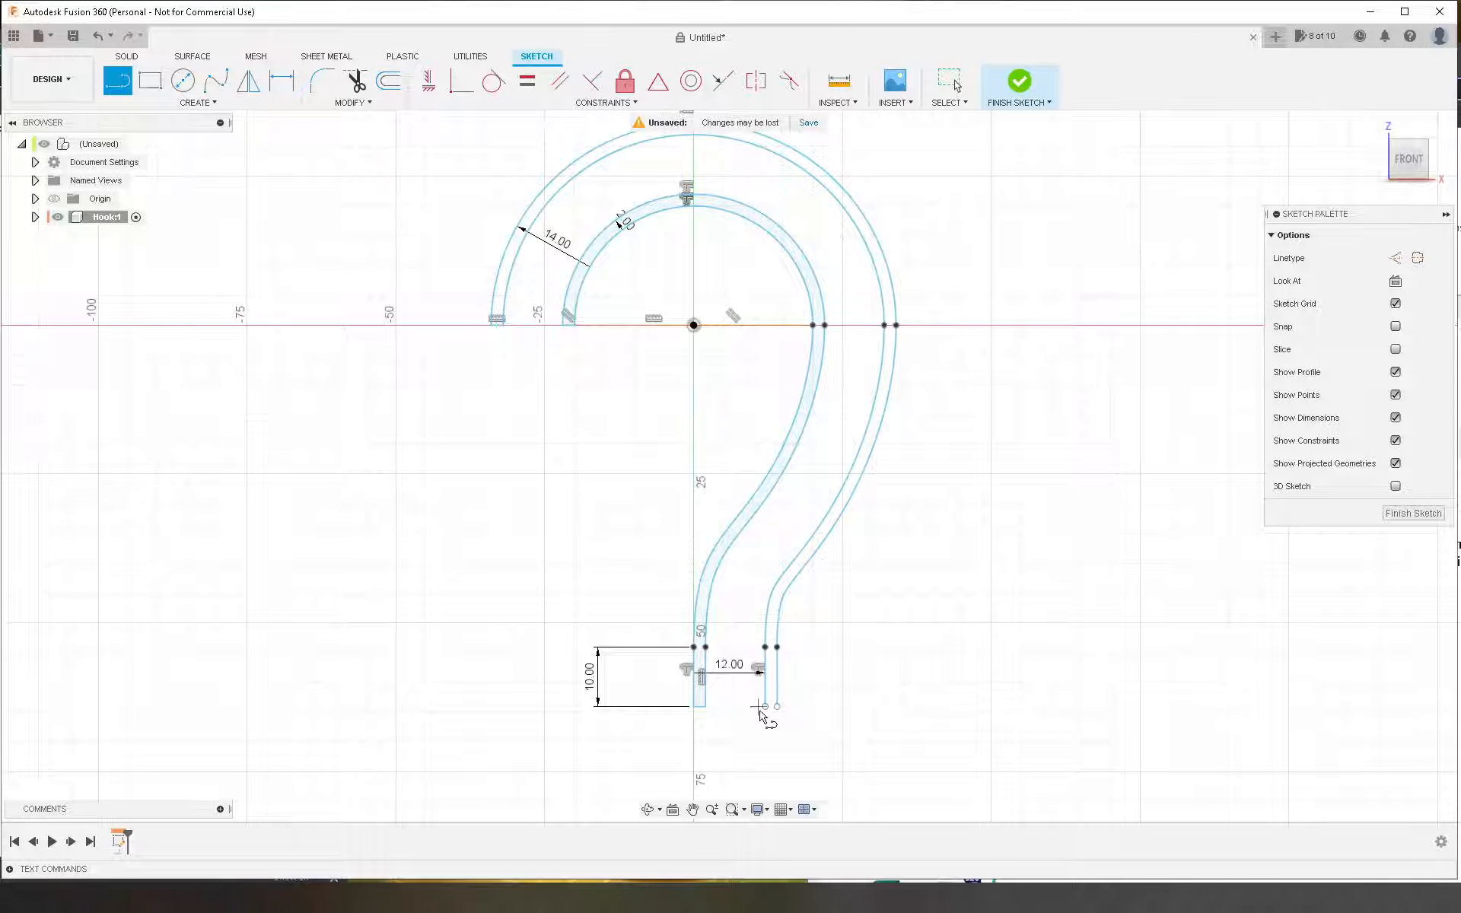
pyautogui.click(764, 706)
pyautogui.press('Escape')
pyautogui.scroll(-5, 848, 587)
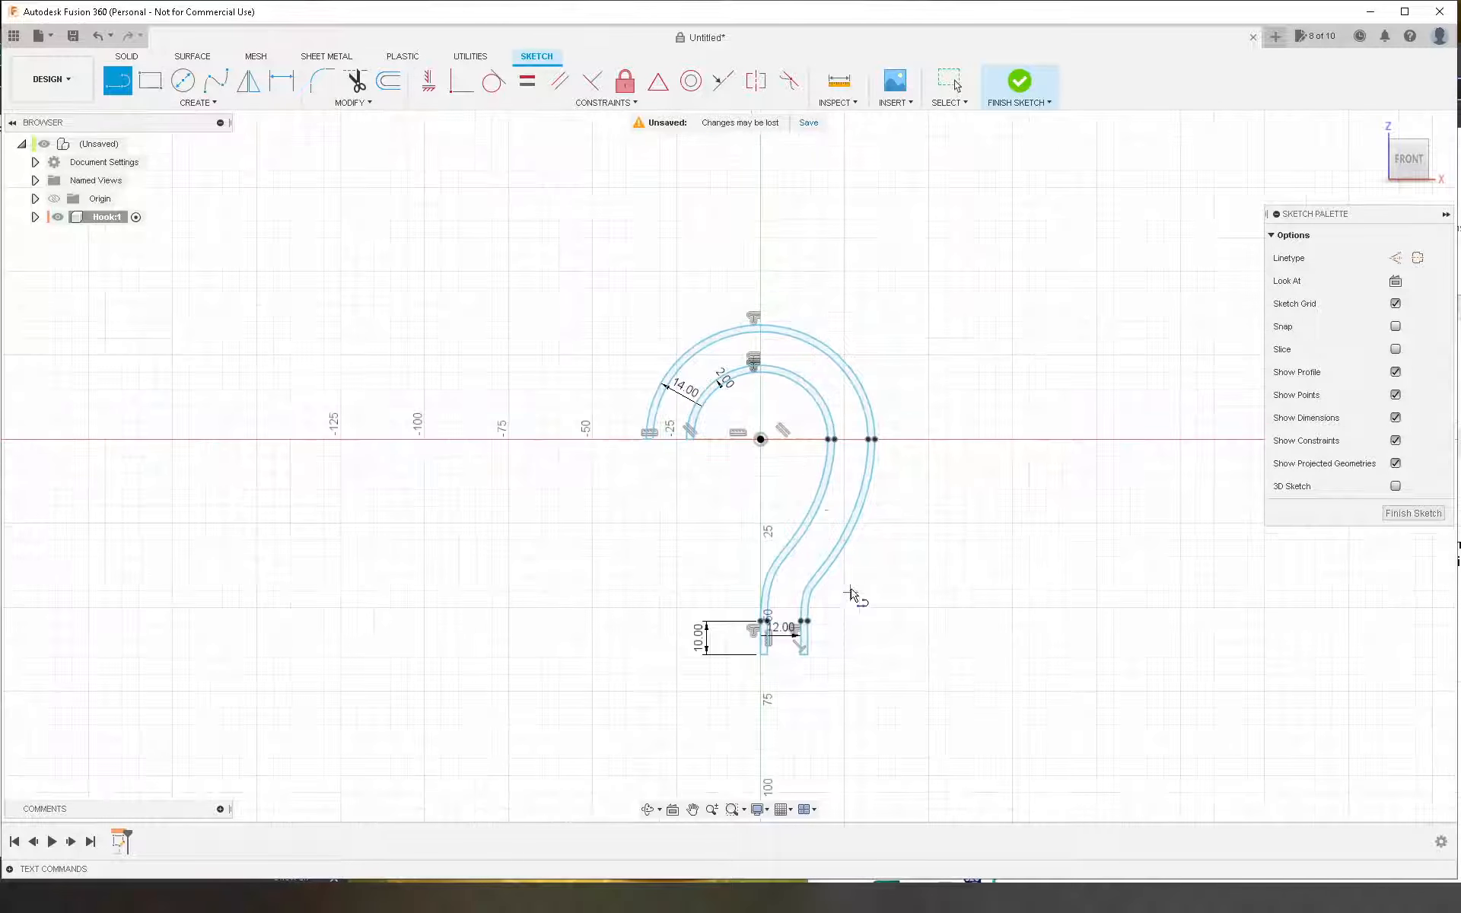
# Step: Finish the hook sketch containing the inner and outer bands
pyautogui.scroll(4, 682, 358)
pyautogui.scroll(-3, 652, 480)
pyautogui.scroll(2, 668, 483)
pyautogui.press('Escape')
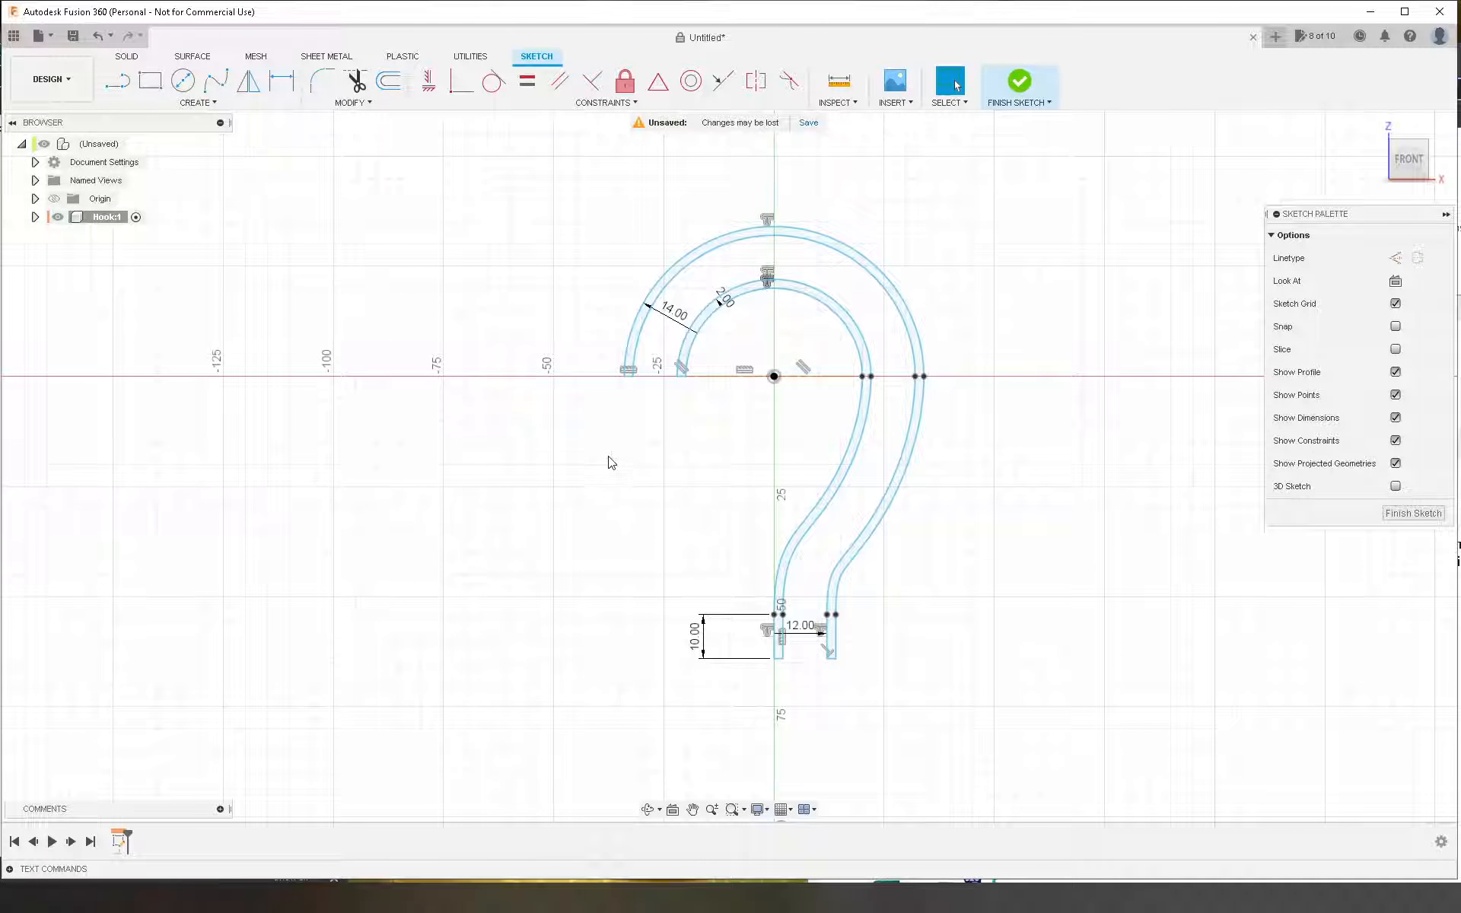
pyautogui.click(1017, 96)
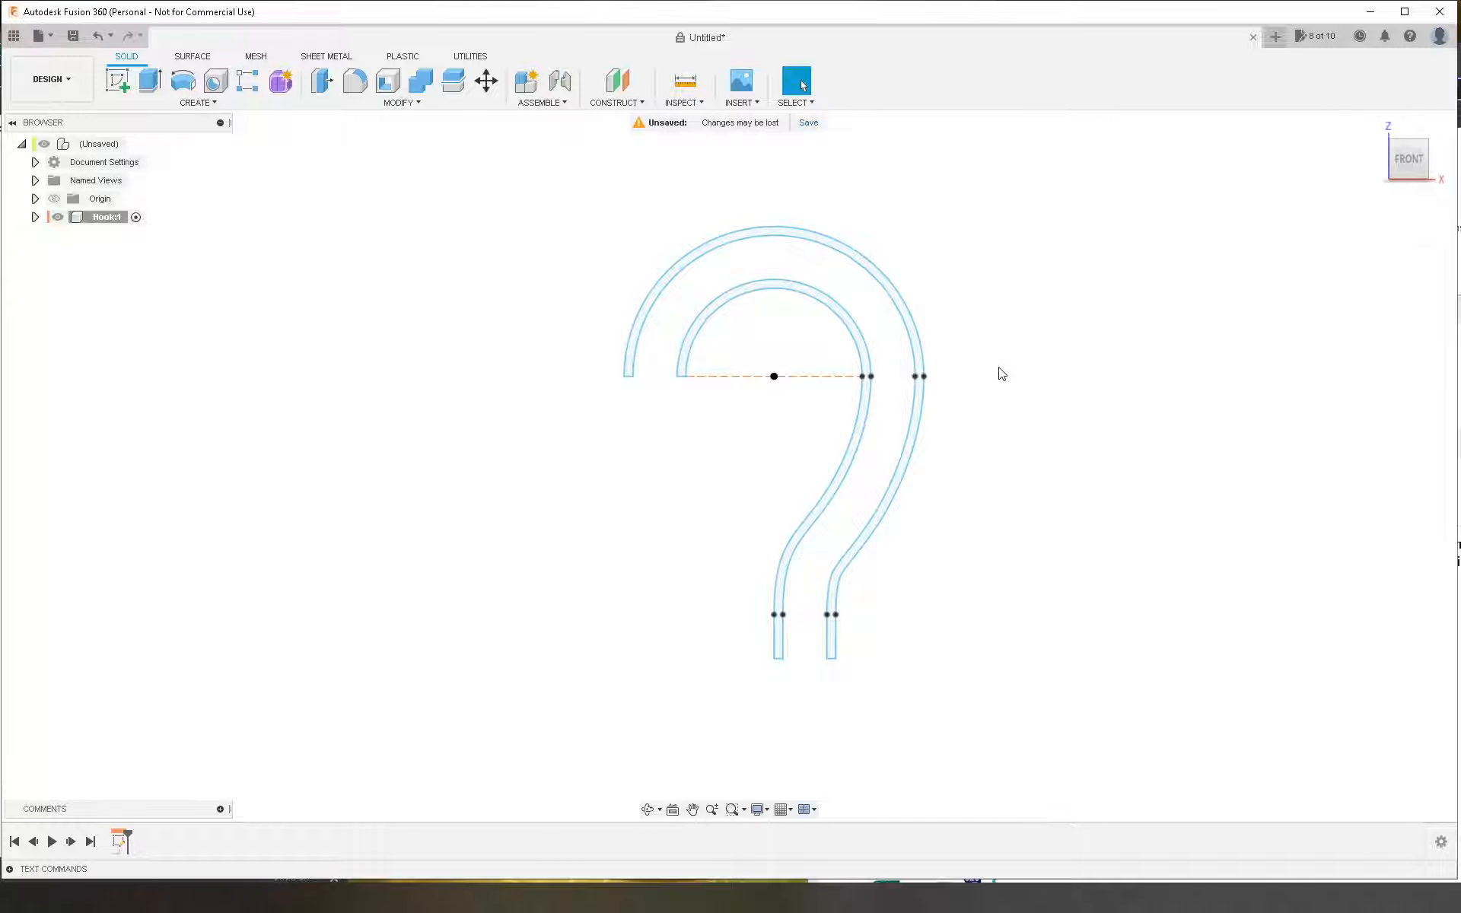
# Step: Create a construction plane offset -20 mm from the XZ plane, in front of the hook sketch, and shorten its offset distance
pyautogui.keyDown('shift'); pyautogui.moveTo(1003, 359); pyautogui.dragTo(969, 378, button='middle'); pyautogui.keyUp('shift')
pyautogui.scroll(-3, 956, 352)
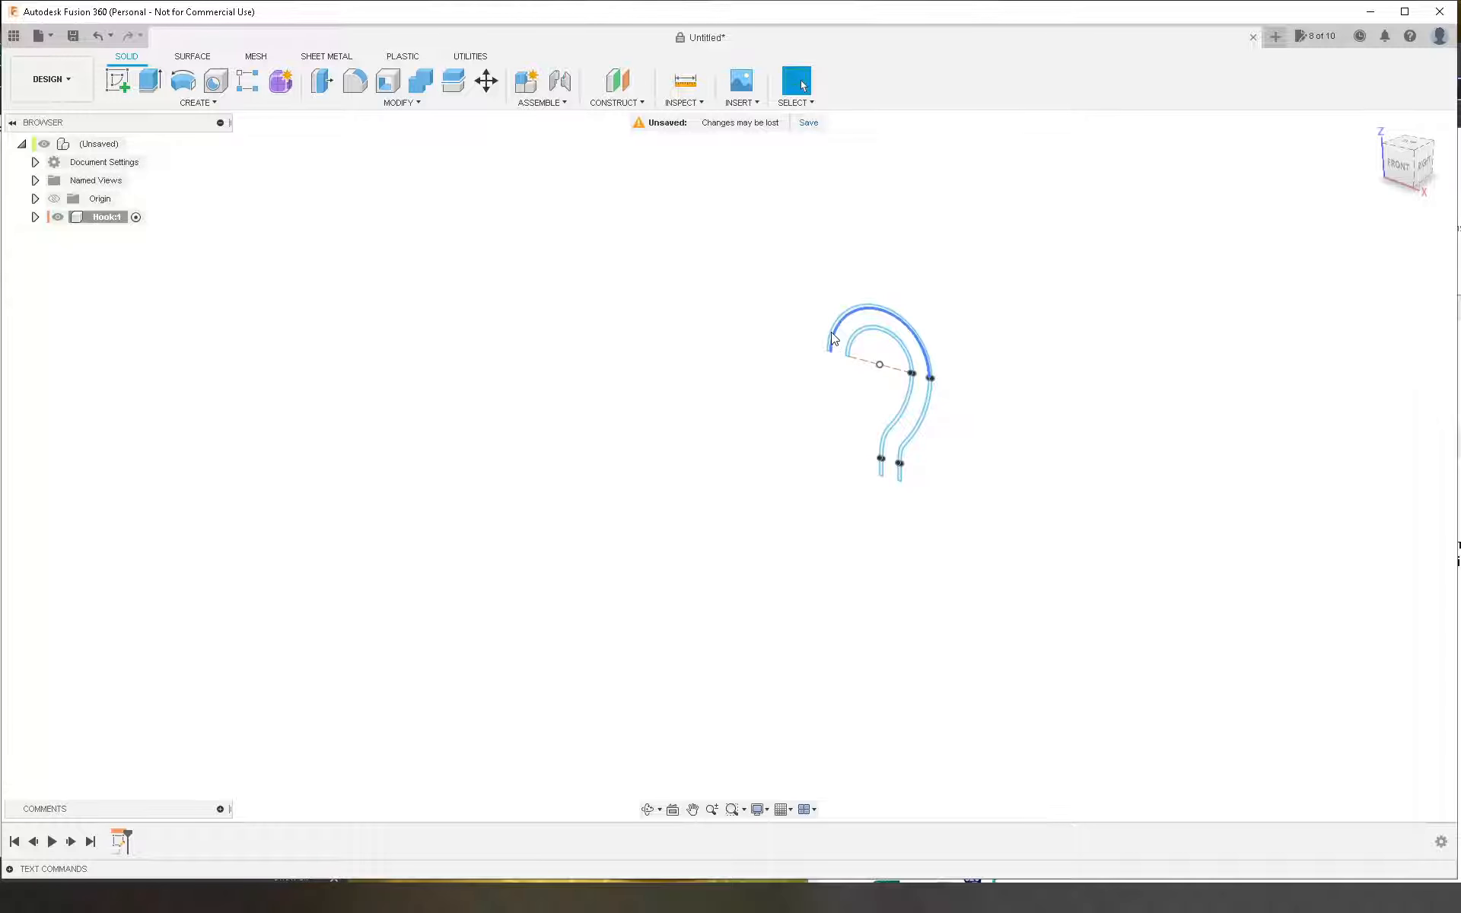
pyautogui.scroll(2, 805, 385)
pyautogui.scroll(-3, 761, 320)
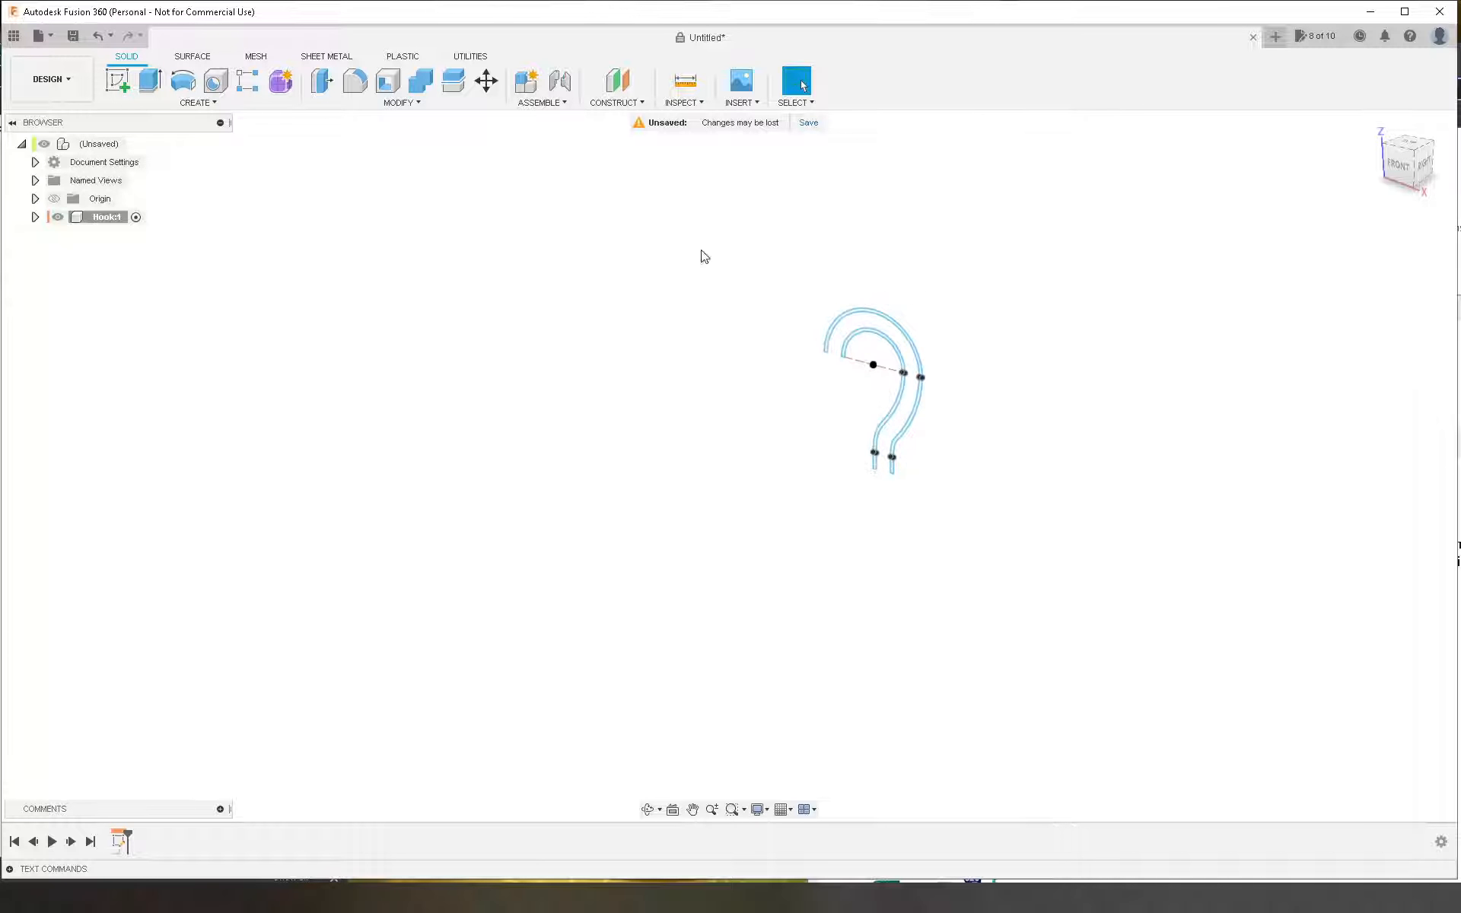
pyautogui.click(607, 79)
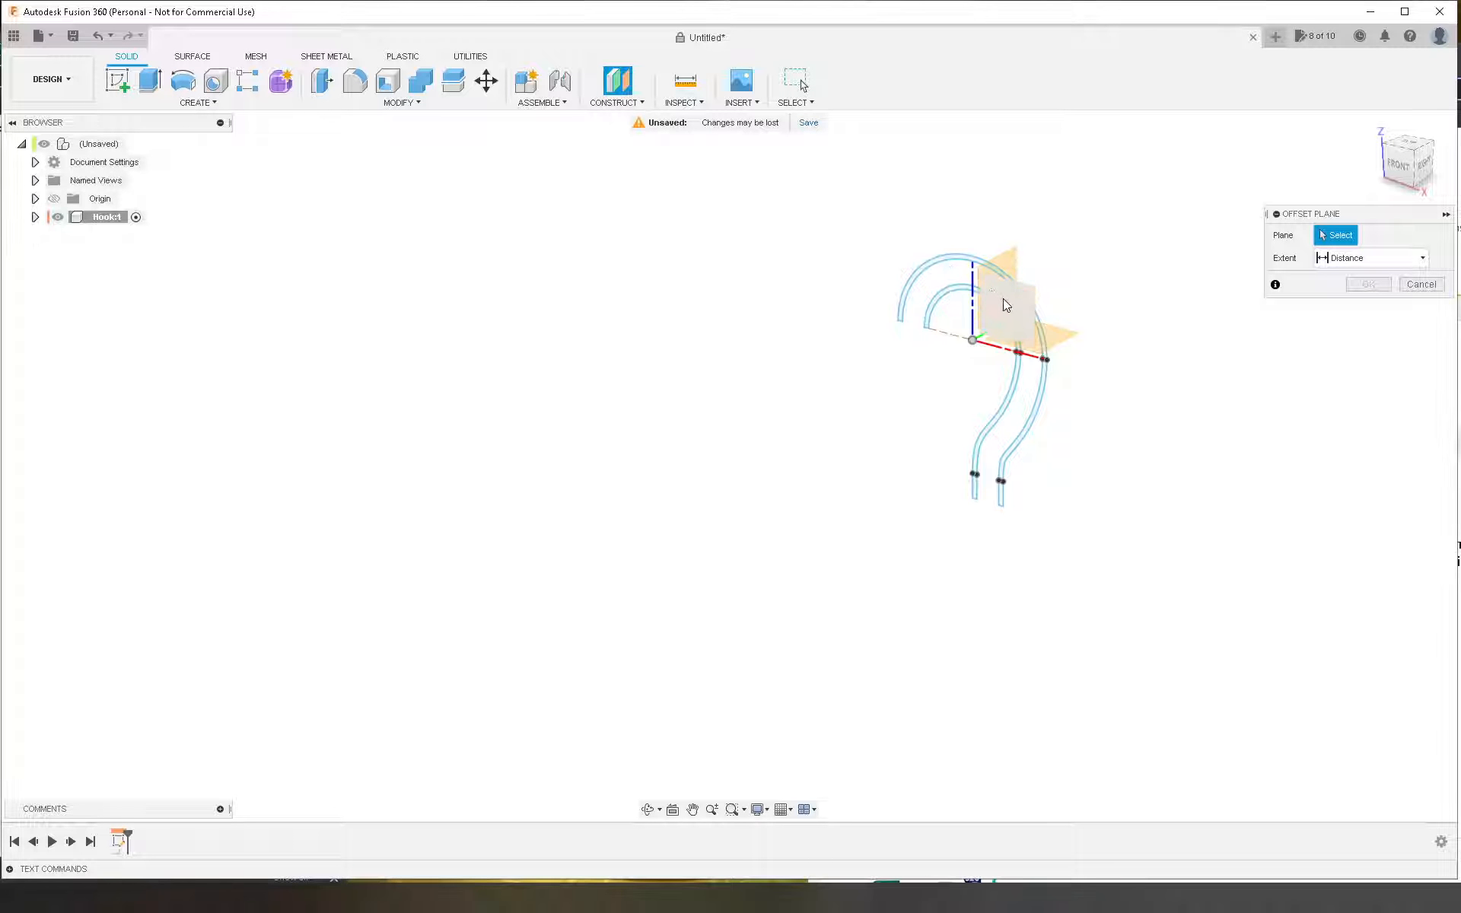
pyautogui.click(1006, 308)
pyautogui.write('-')
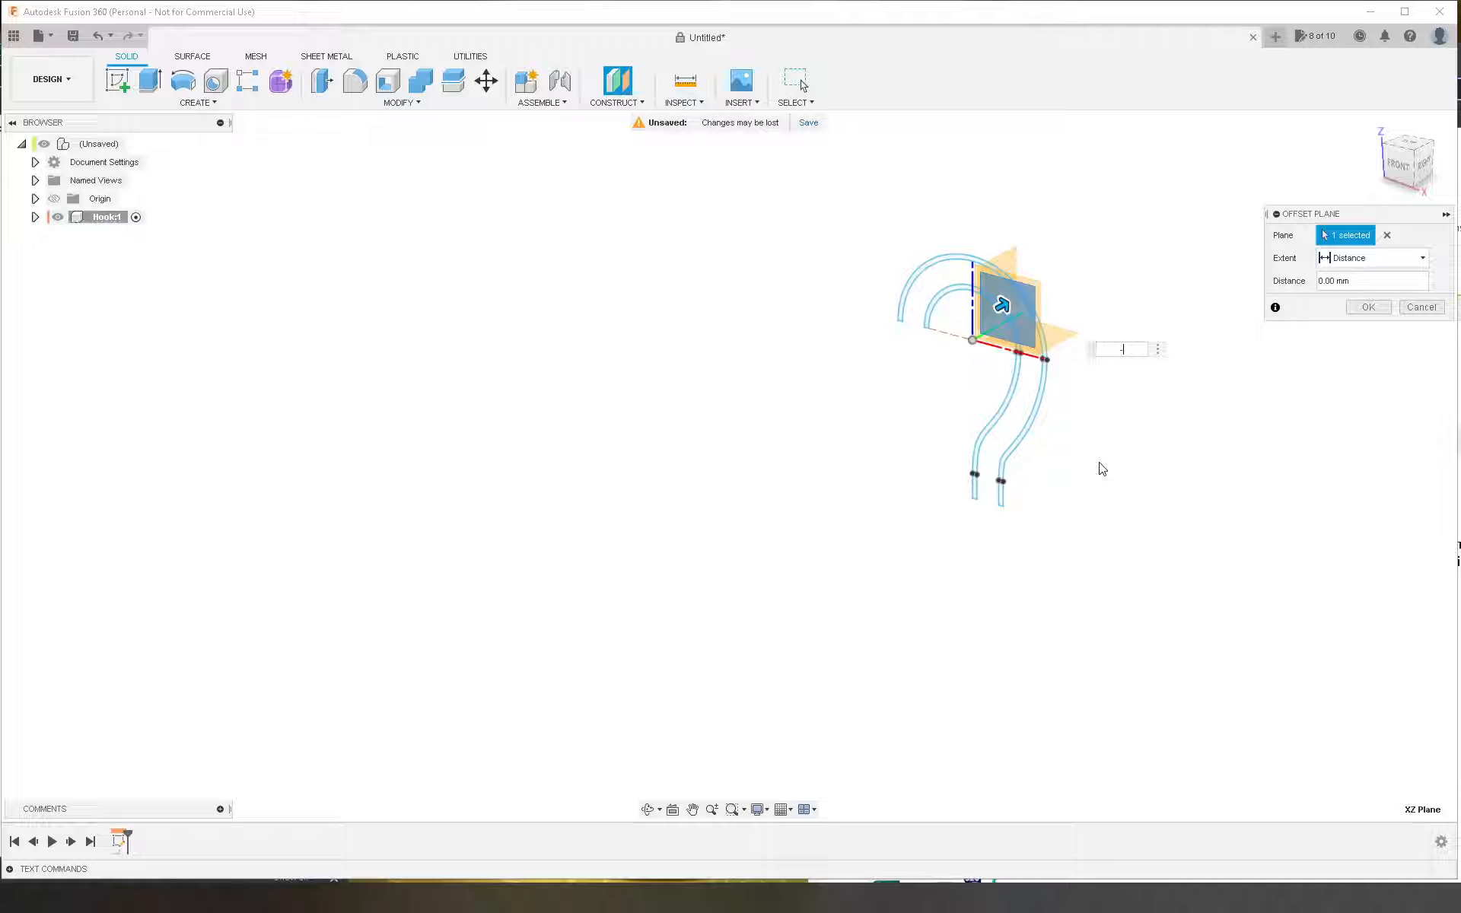
pyautogui.write('5')
pyautogui.press('Return')
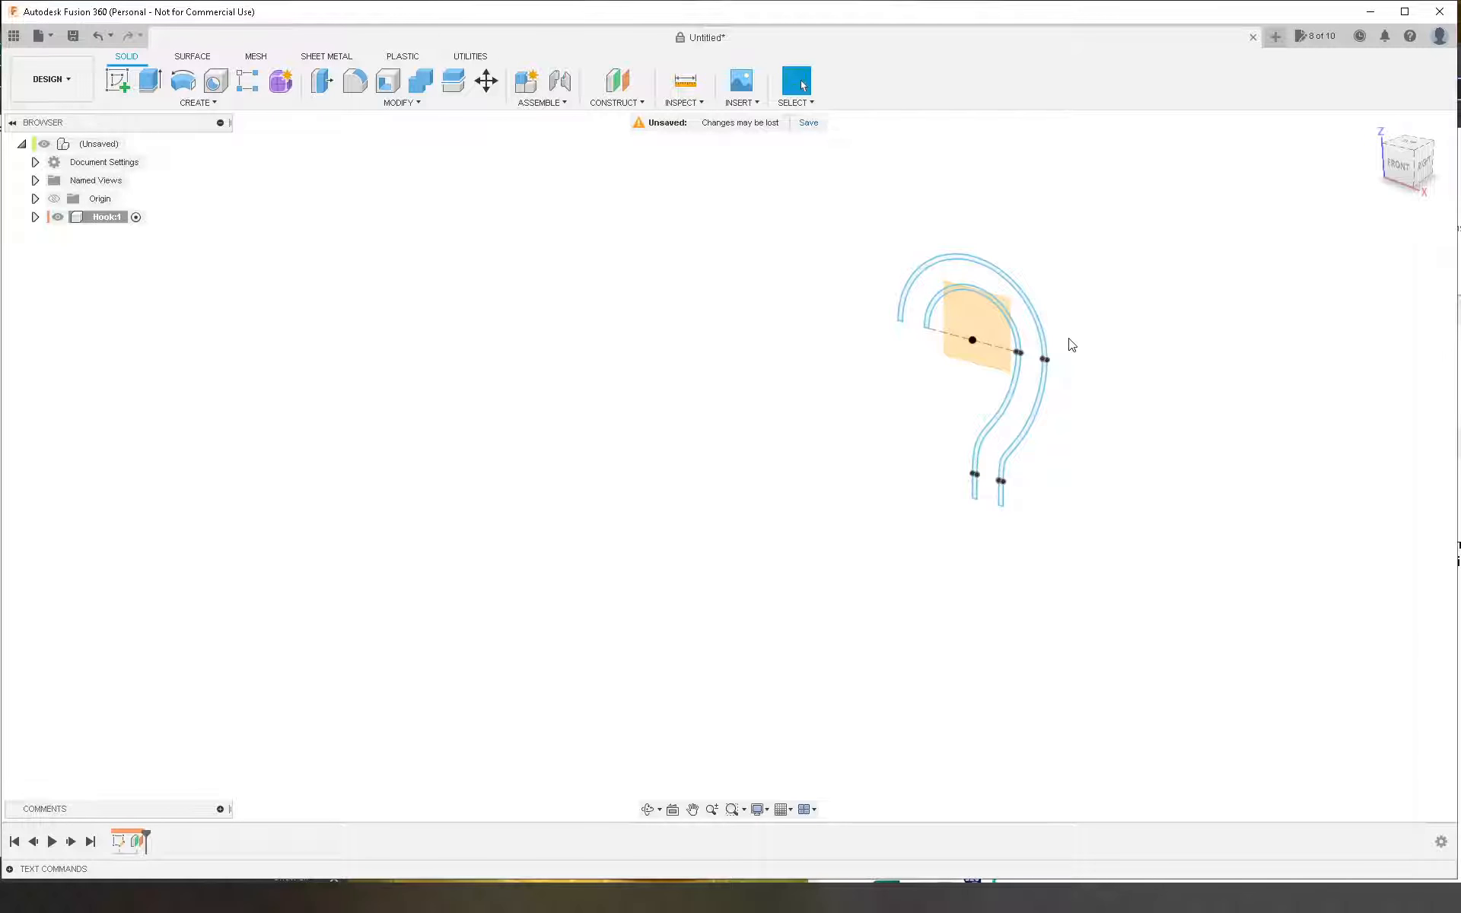
pyautogui.scroll(3, 1071, 344)
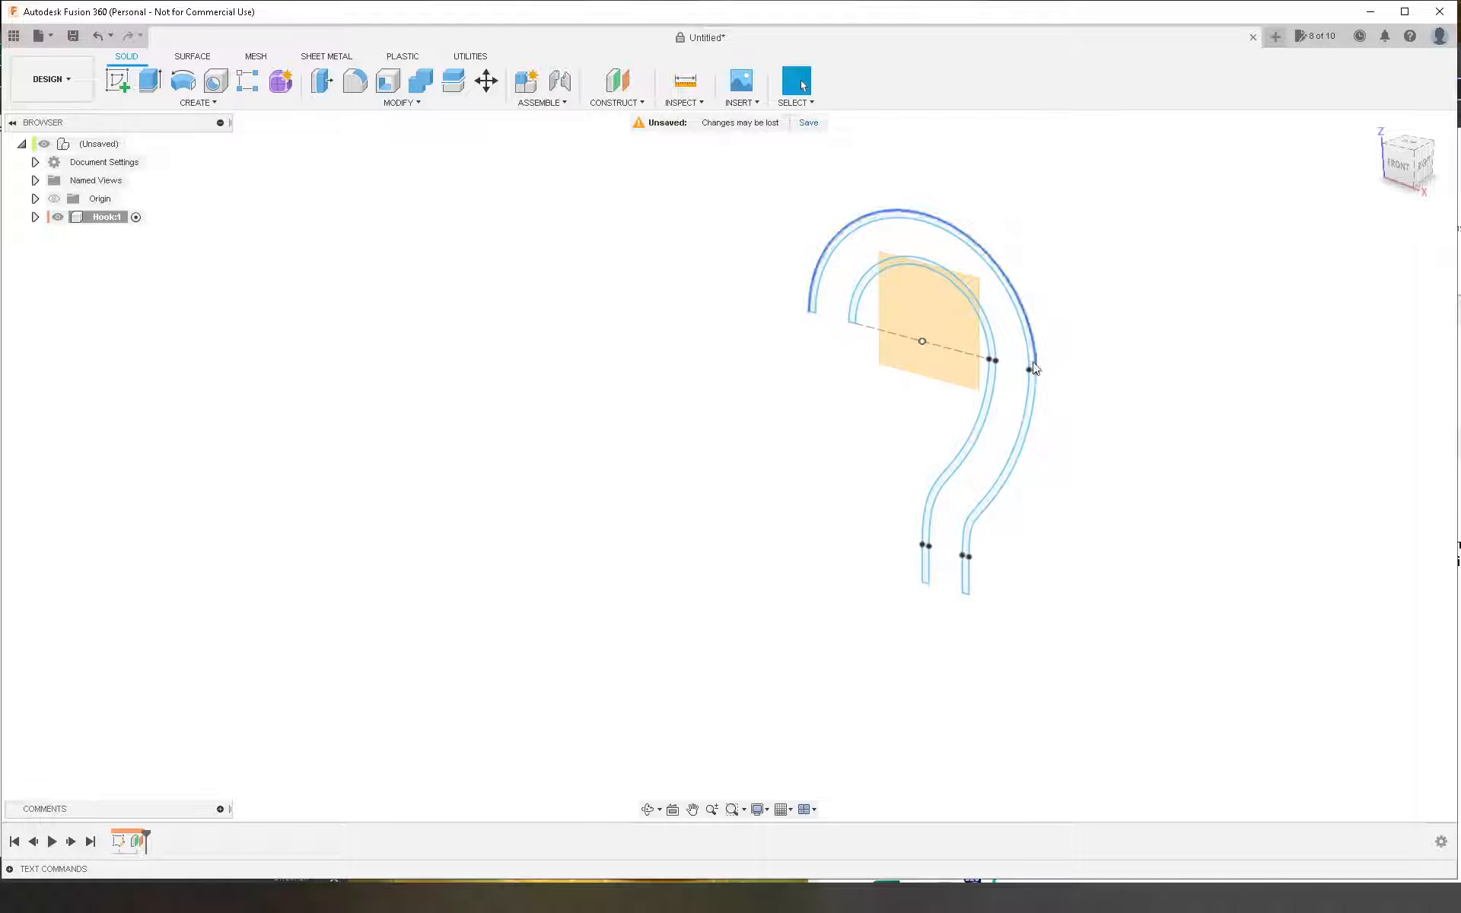
pyautogui.doubleClick(144, 847)
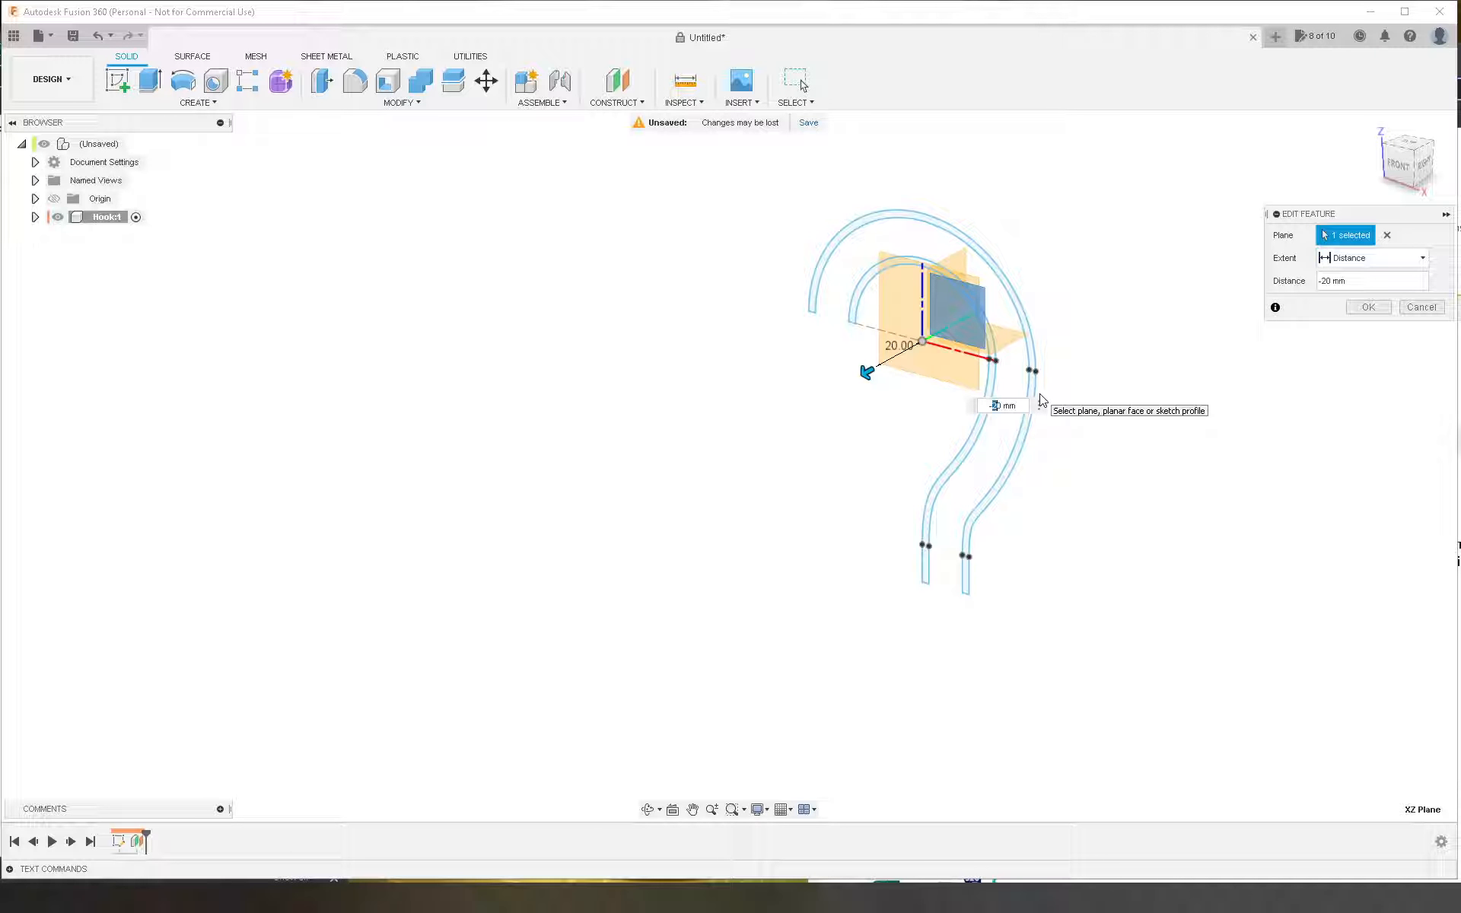
pyautogui.press('Return')
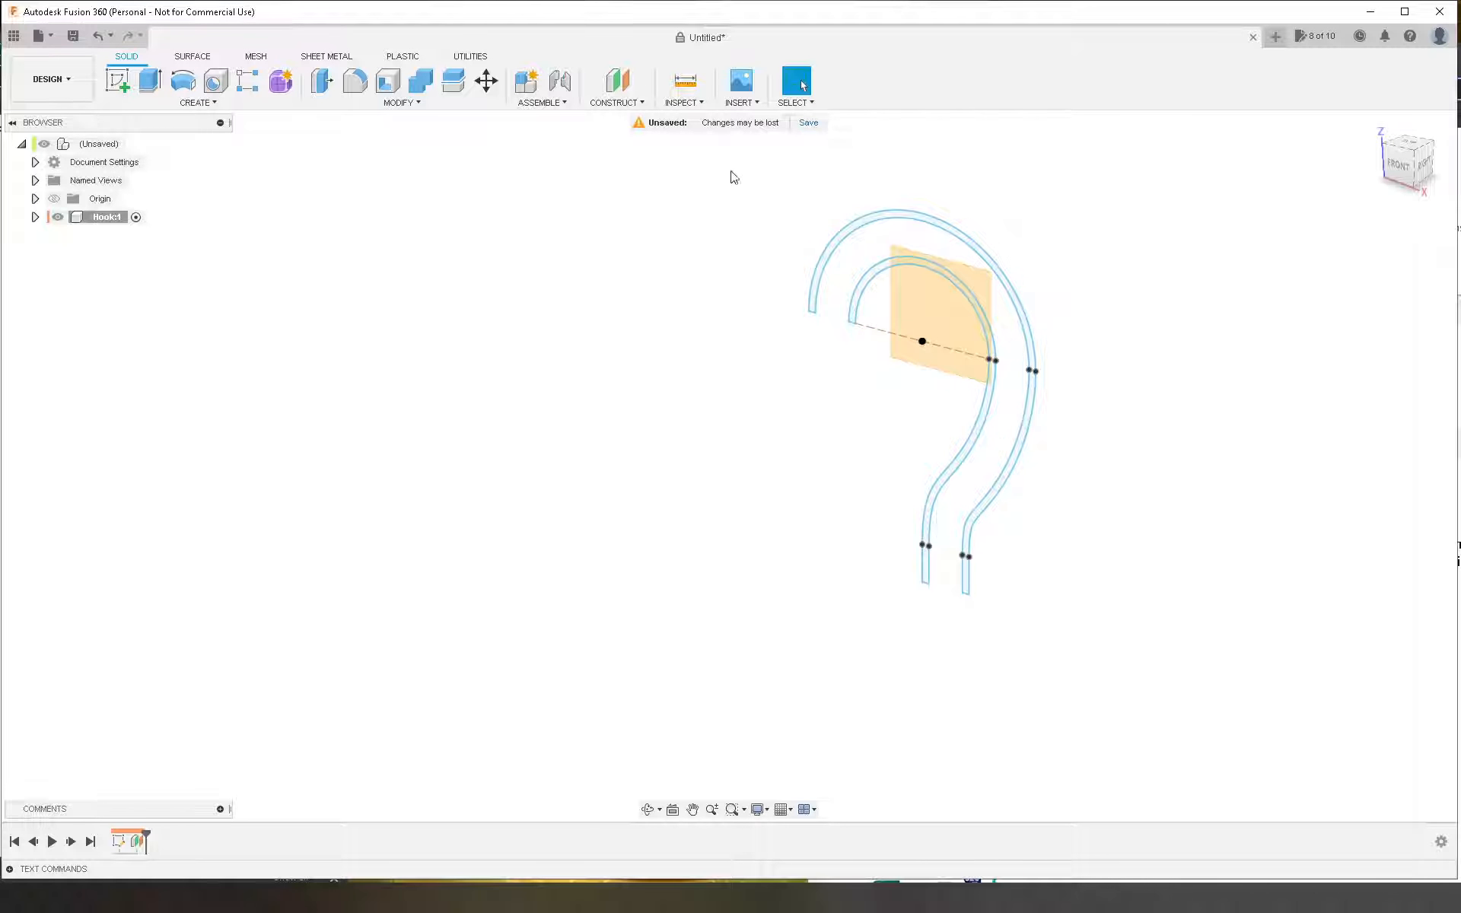
# Step: Create a second construction plane offset farther forward from the first offset plane
pyautogui.click(617, 80)
pyautogui.click(907, 344)
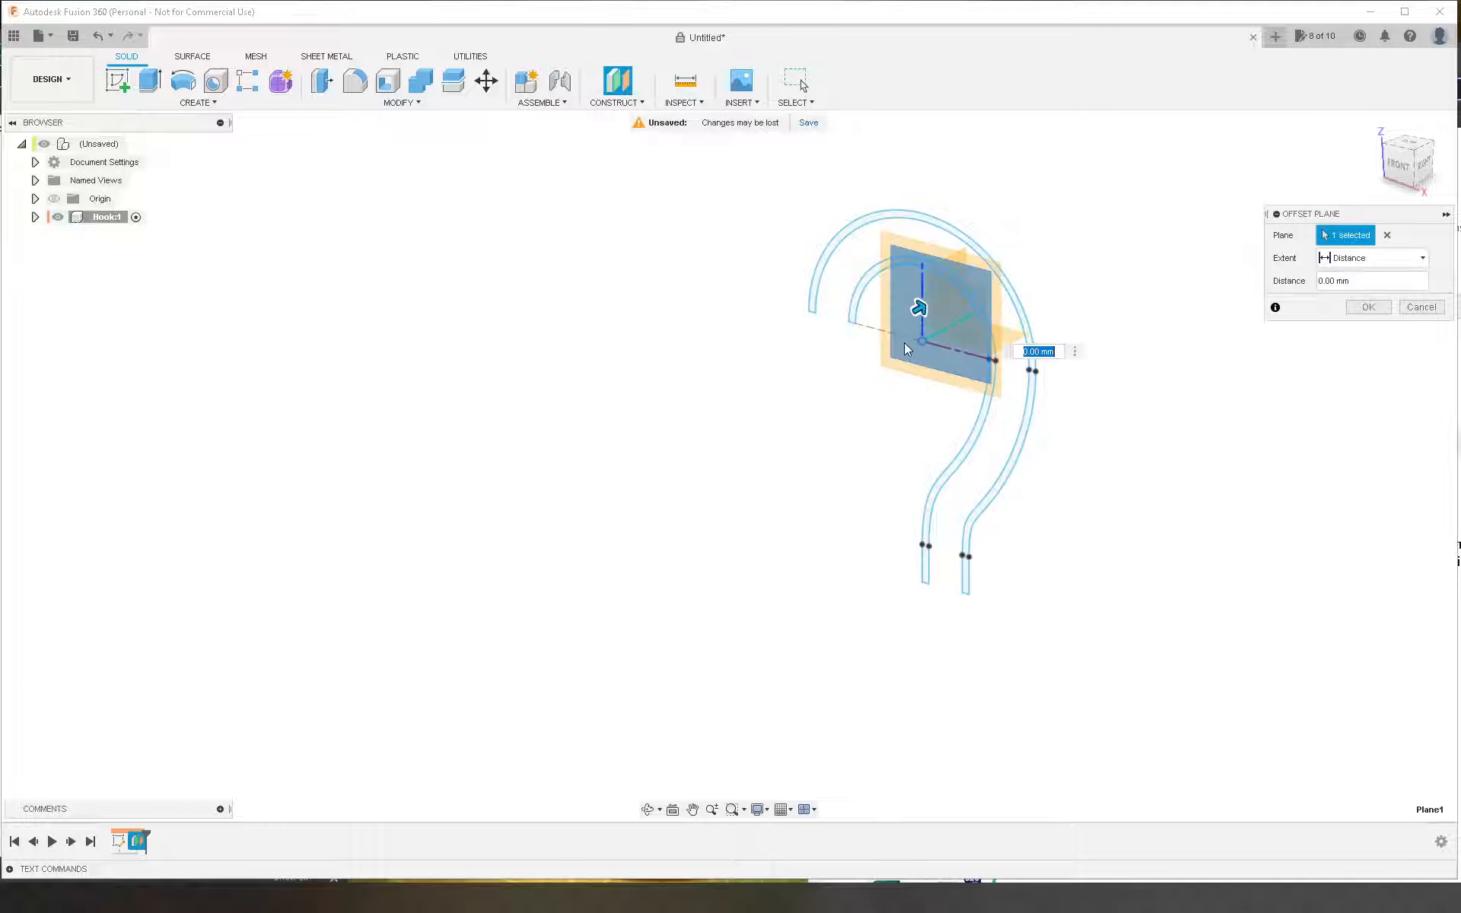
pyautogui.press('Return')
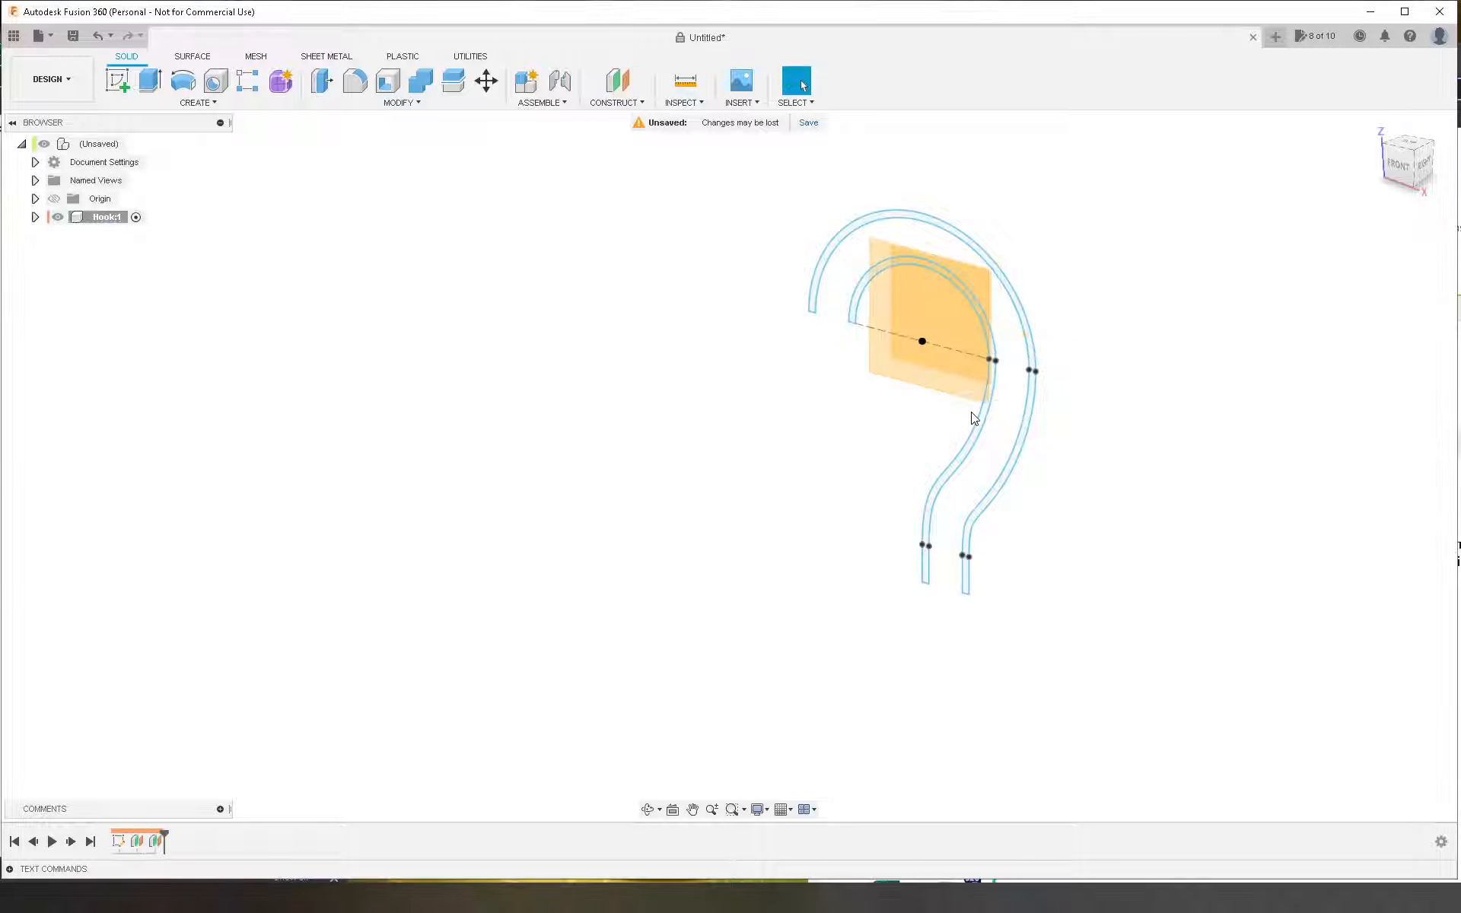
# Step: Sketch on the nearer front offset plane, projecting the complete inner hook band with projection link on, and finish the sketch
pyautogui.scroll(2, 1109, 300)
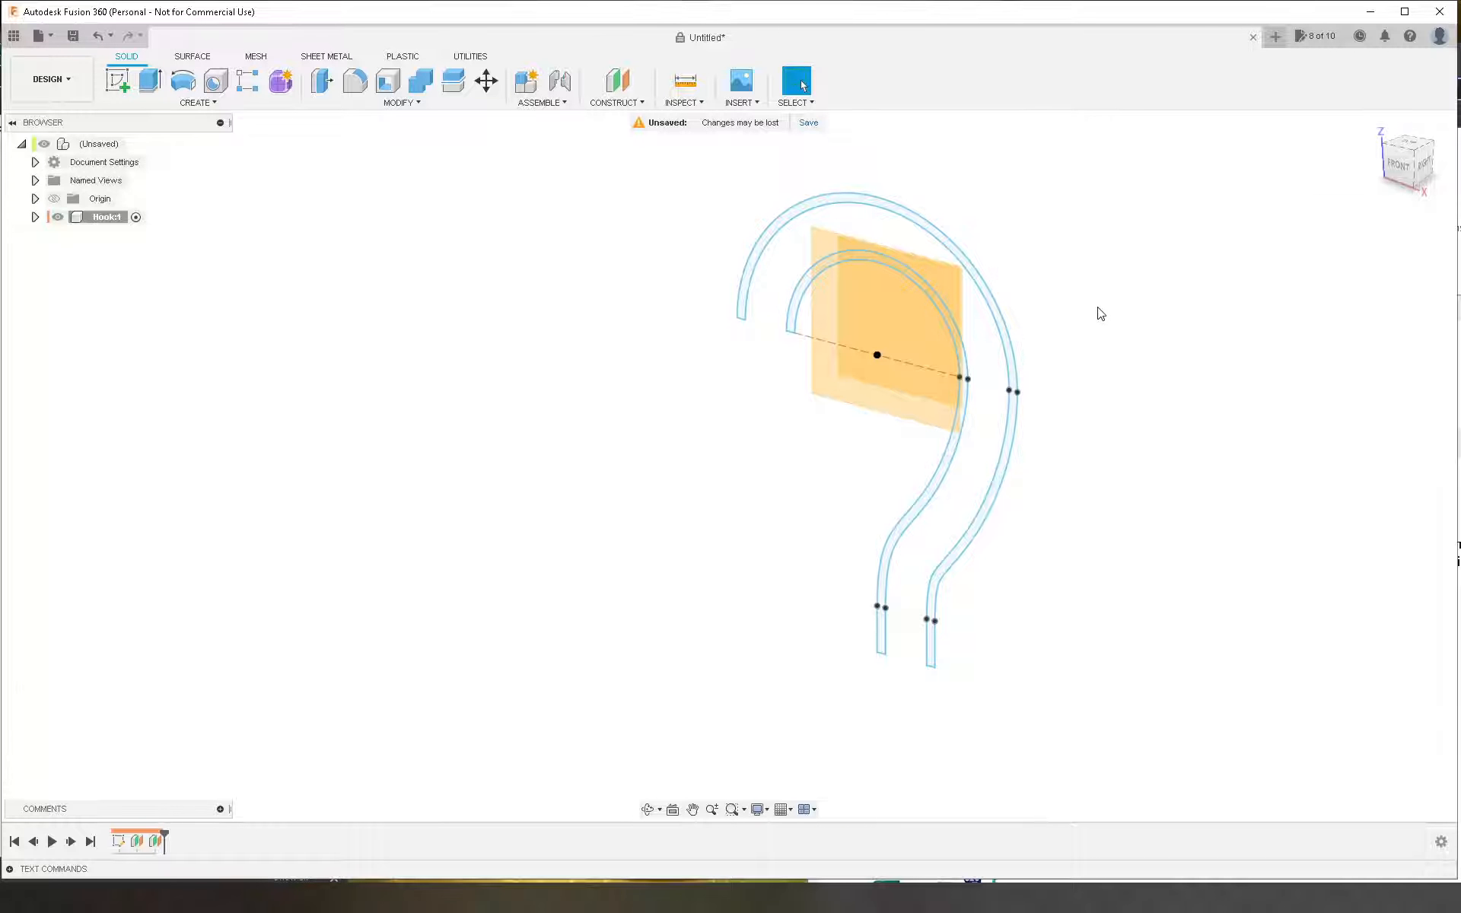
pyautogui.keyDown('shift'); pyautogui.moveTo(1098, 313); pyautogui.dragTo(1062, 335, button='middle'); pyautogui.keyUp('shift')
pyautogui.scroll(2, 1009, 355)
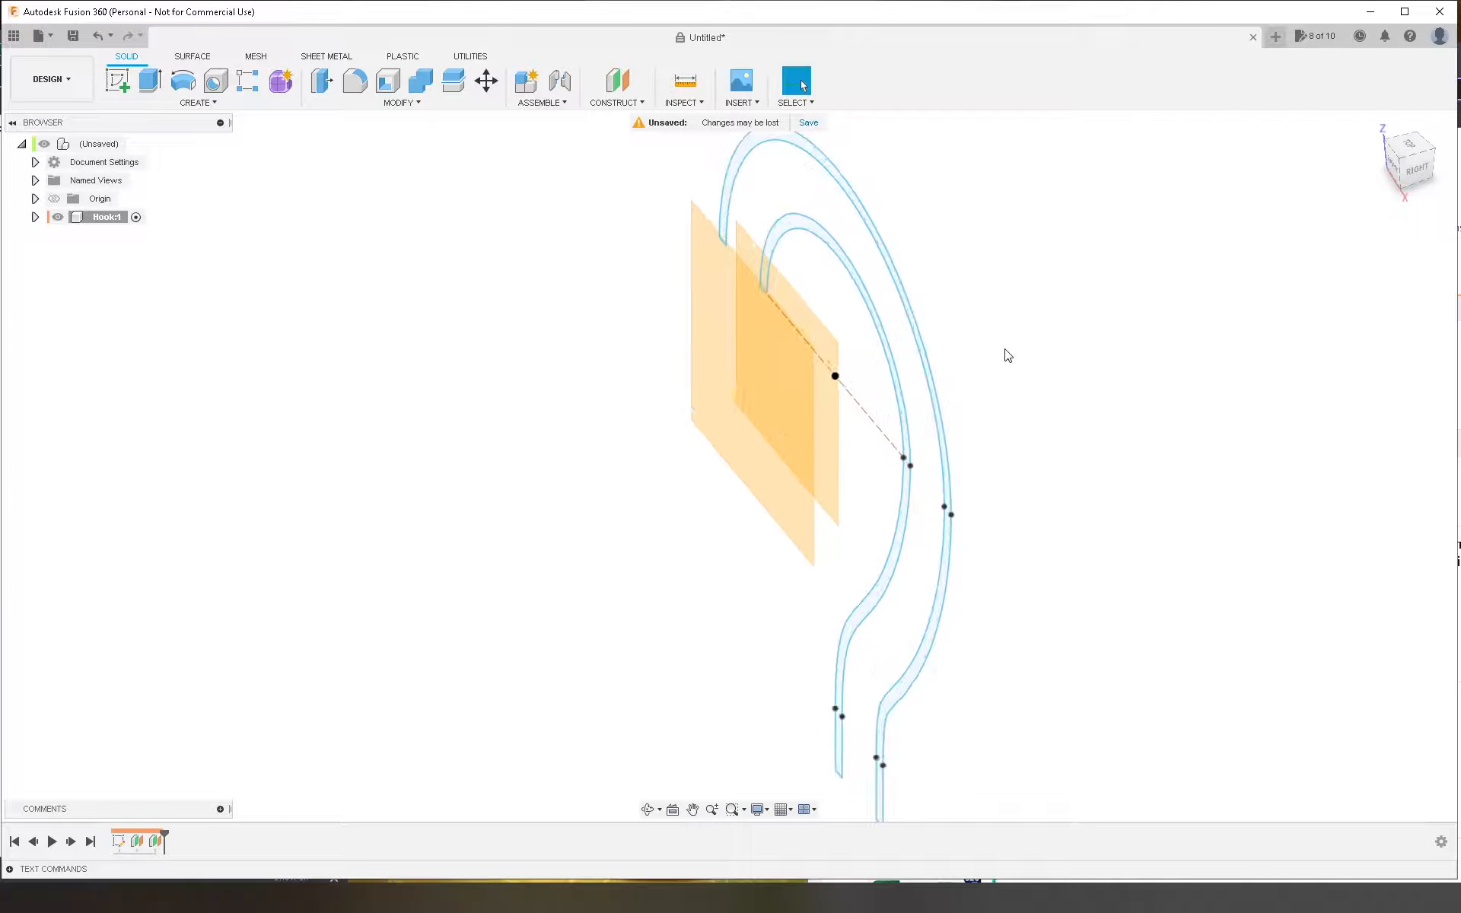
pyautogui.press('l')
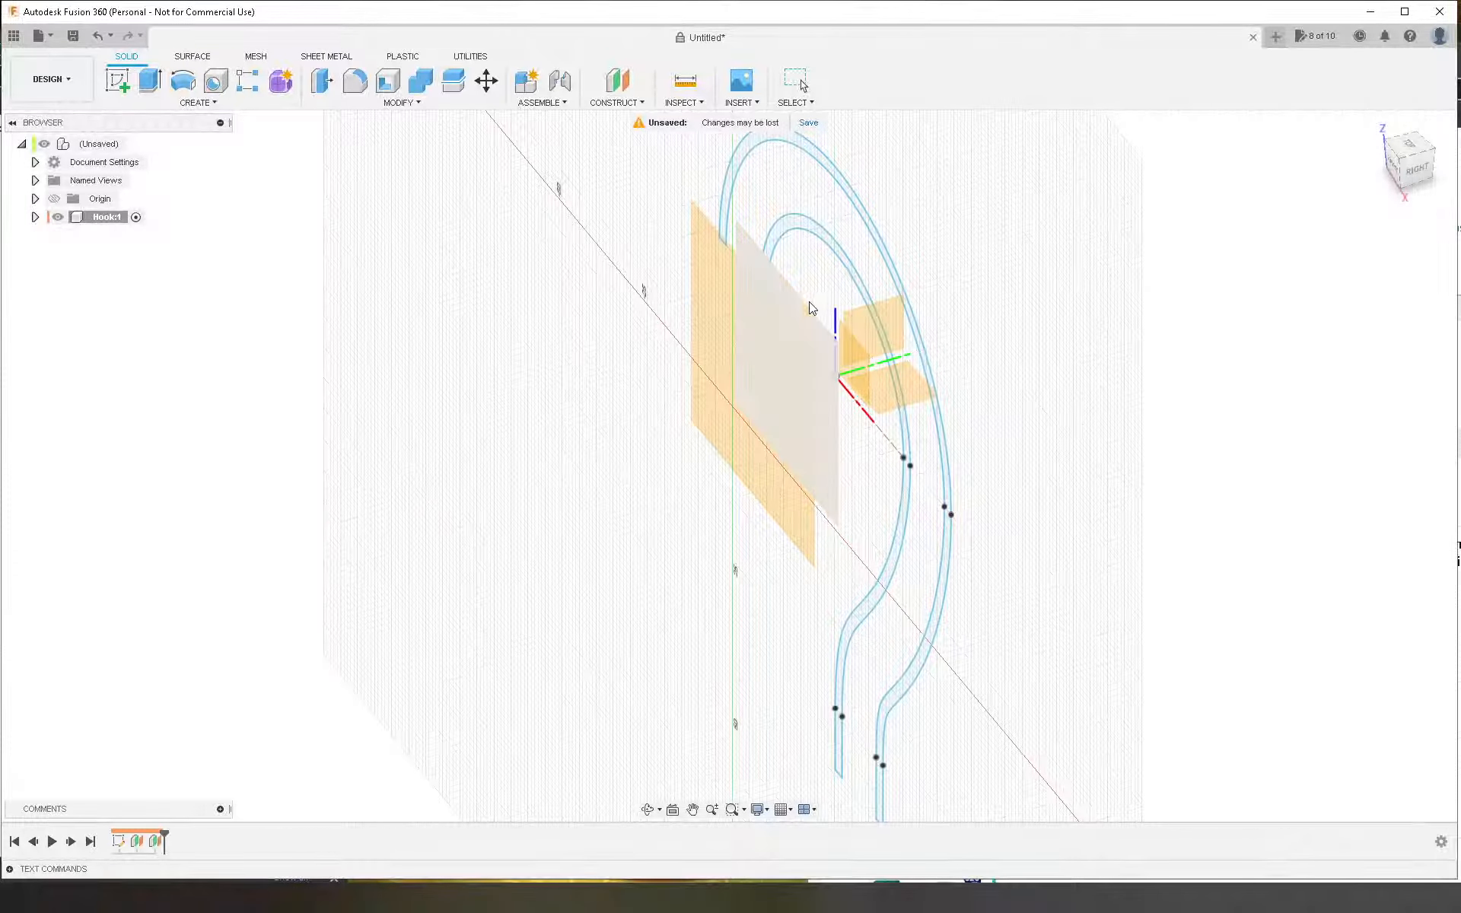
pyautogui.click(797, 310)
pyautogui.press('p')
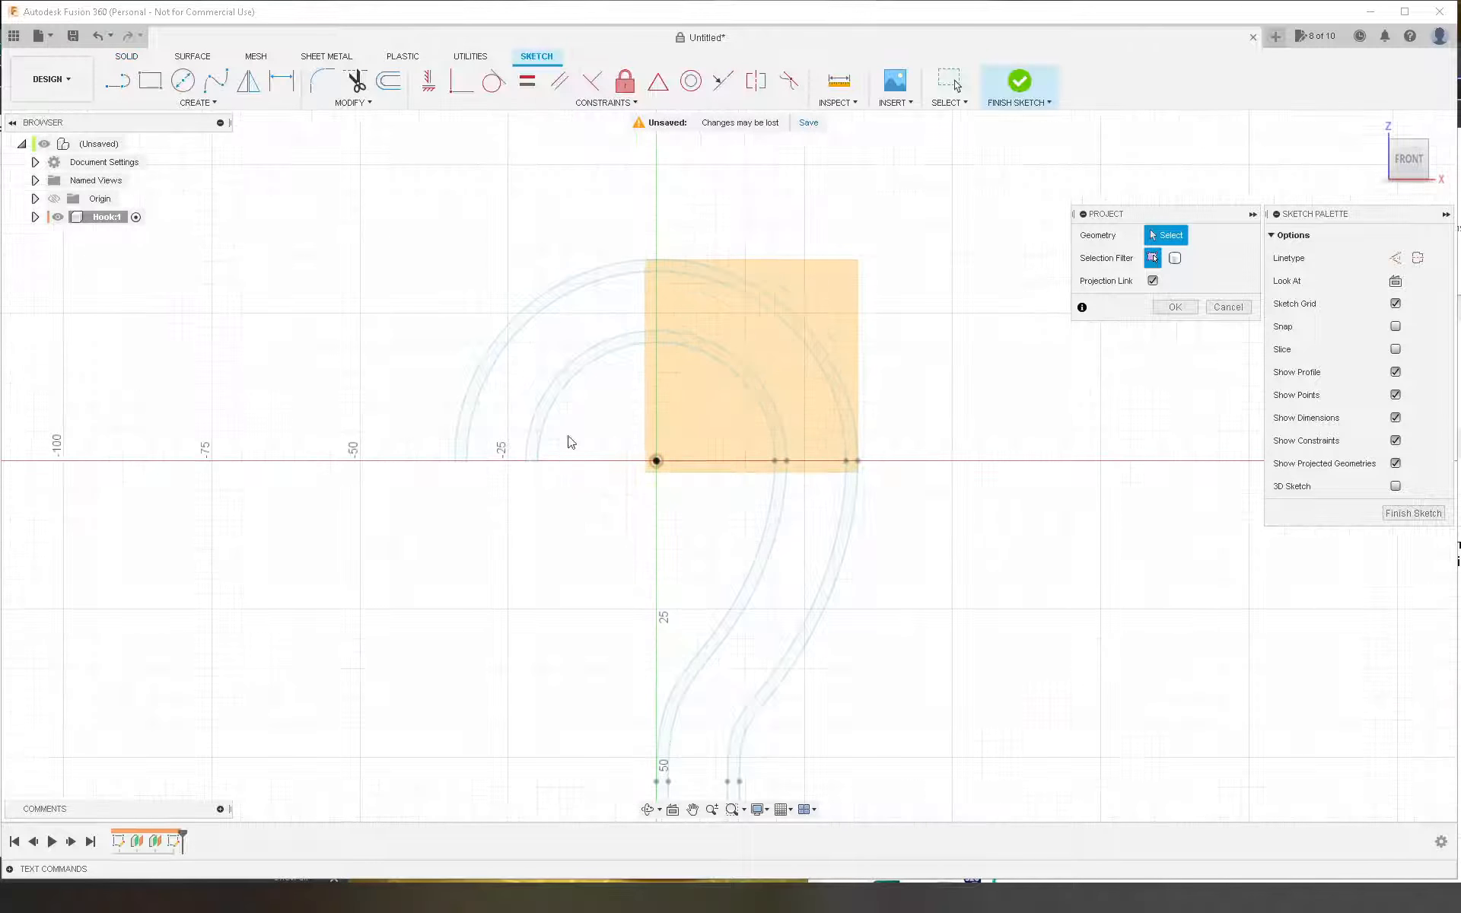
pyautogui.click(573, 381)
pyautogui.scroll(3, 571, 377)
pyautogui.doubleClick(561, 361)
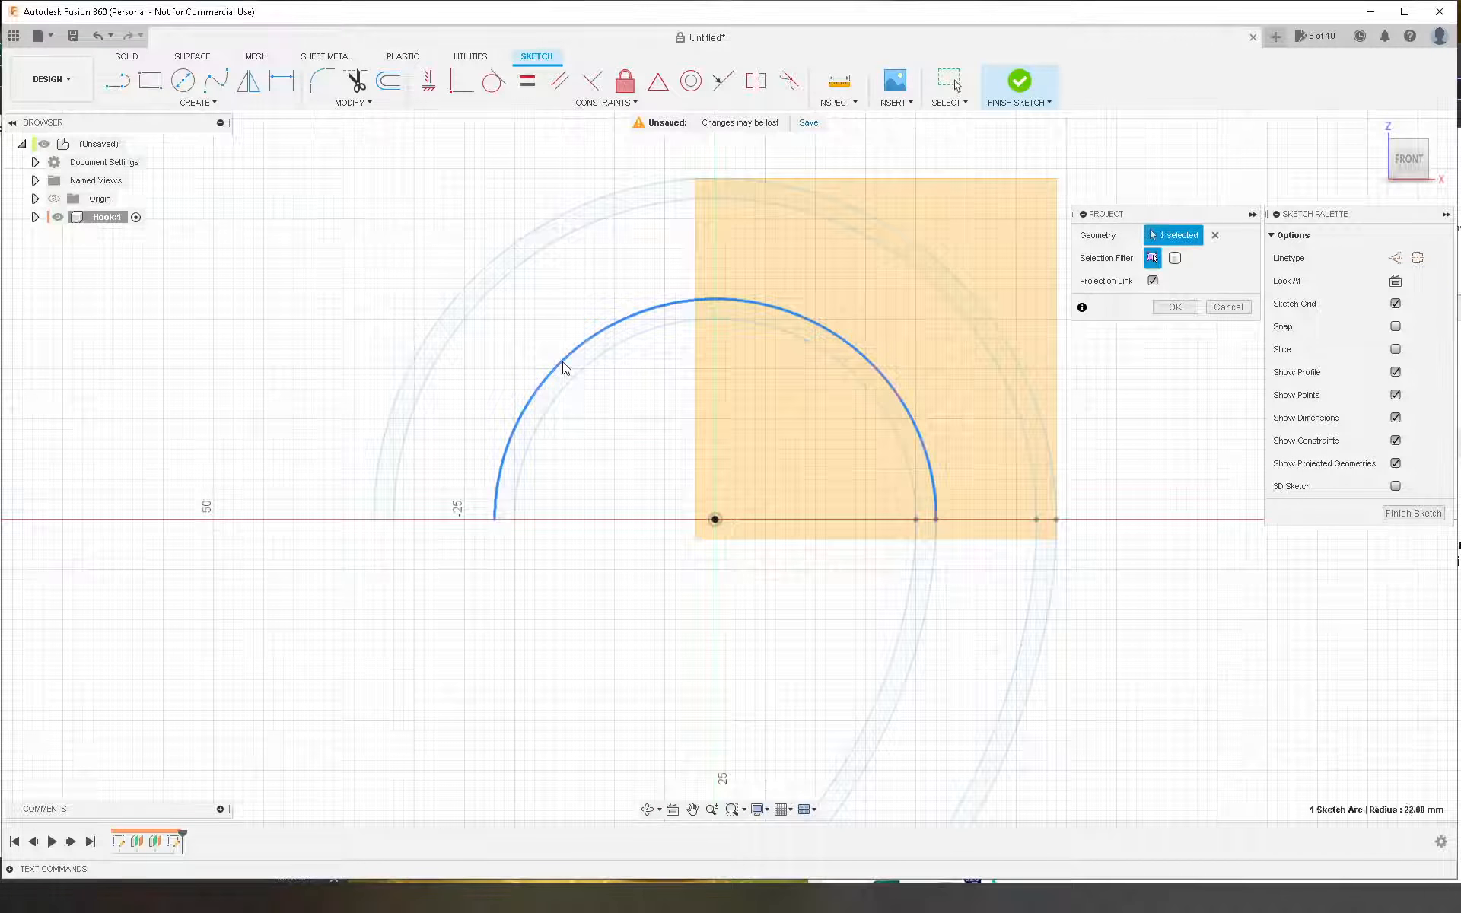
pyautogui.scroll(-4, 605, 295)
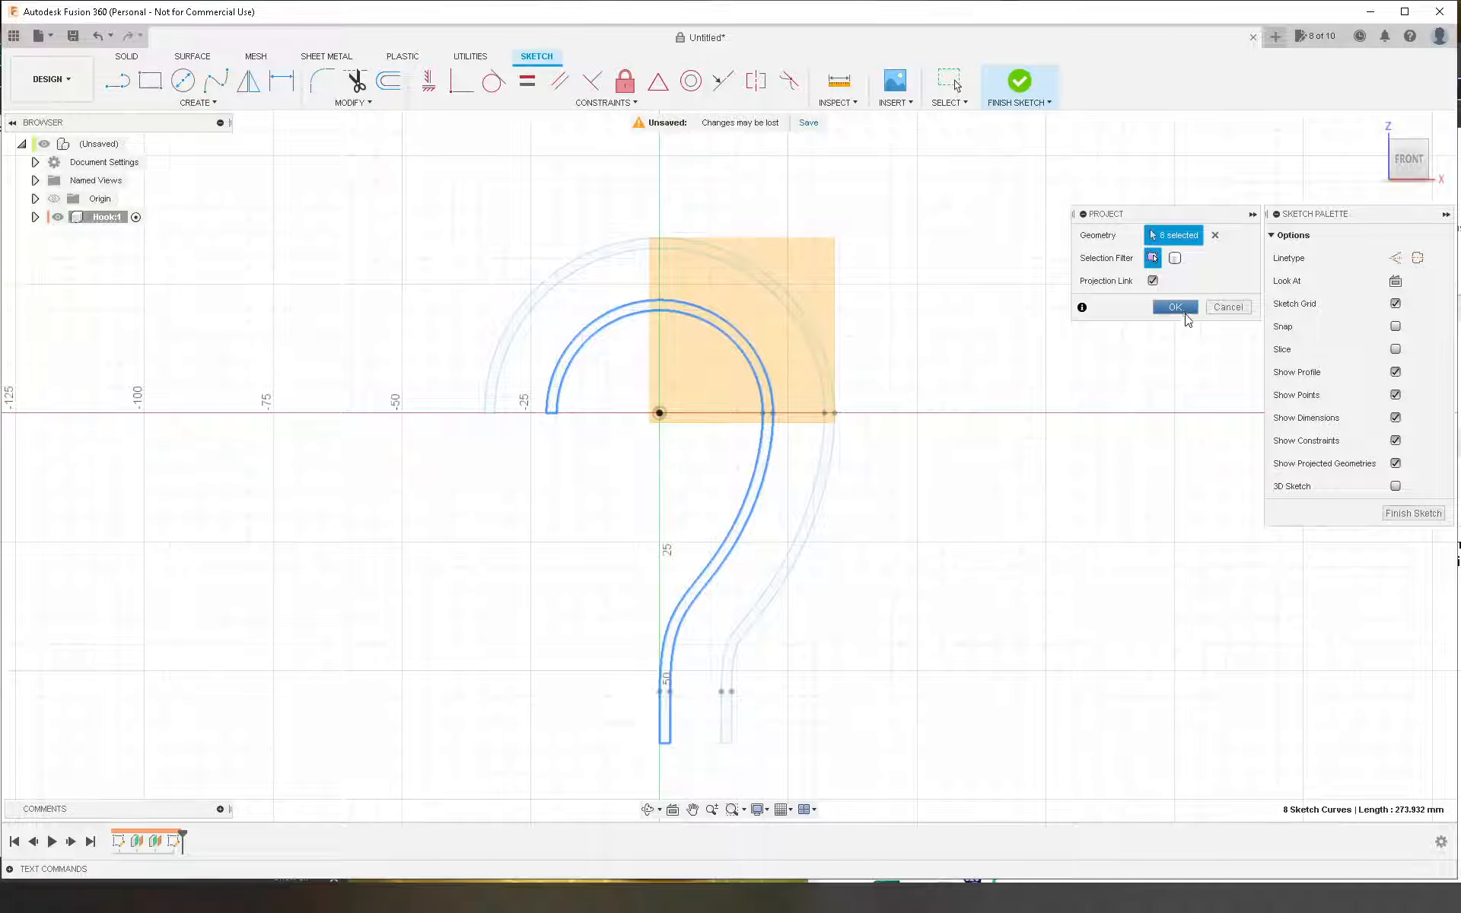
pyautogui.click(1176, 307)
pyautogui.keyDown('shift'); pyautogui.moveTo(1012, 370); pyautogui.dragTo(958, 406, button='middle'); pyautogui.keyUp('shift')
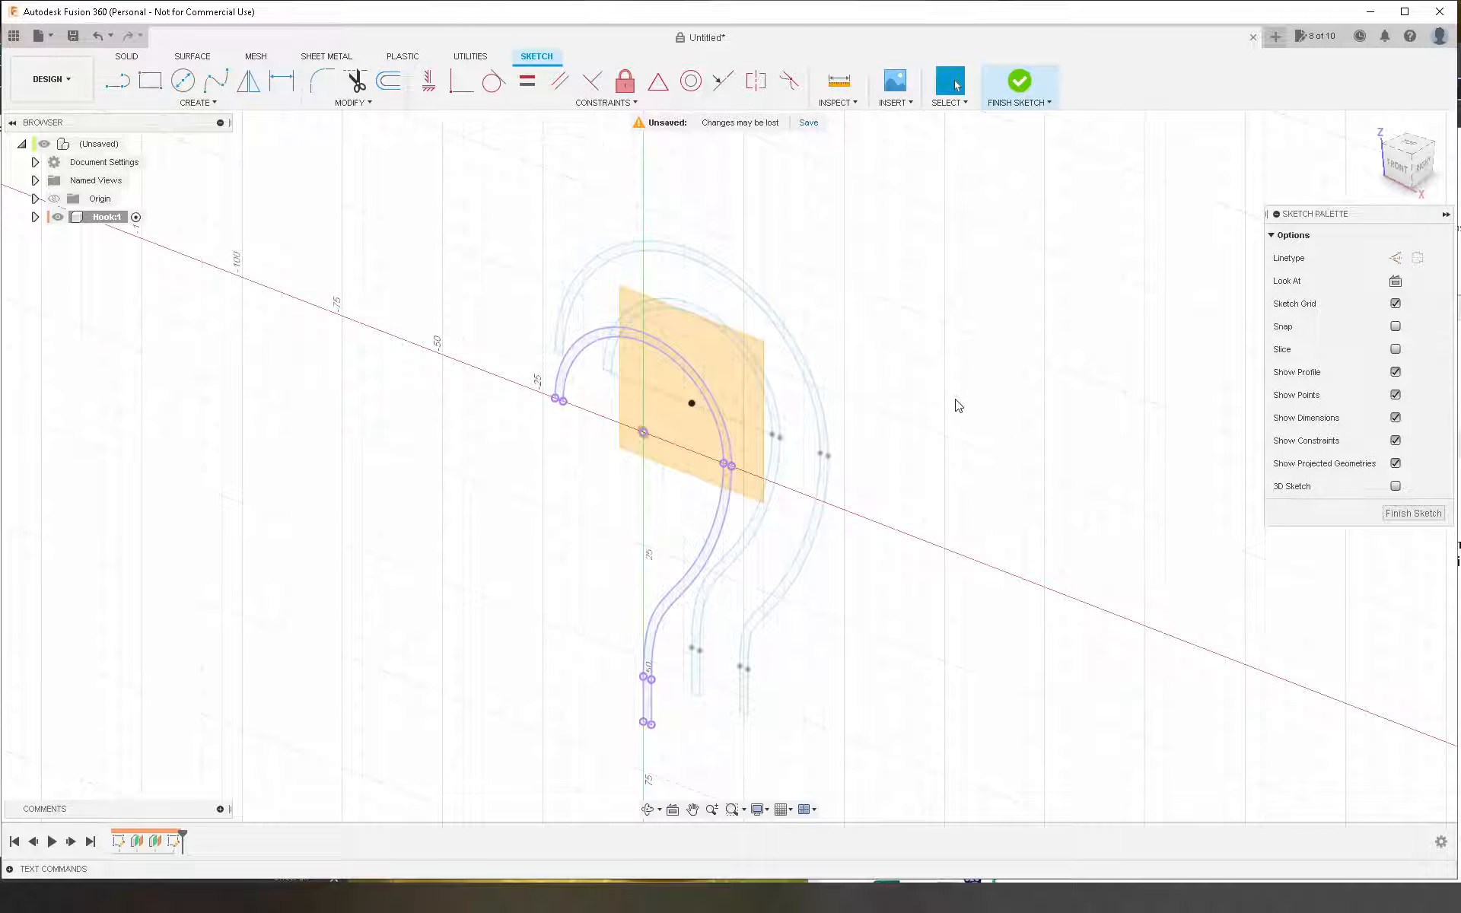
pyautogui.click(1020, 83)
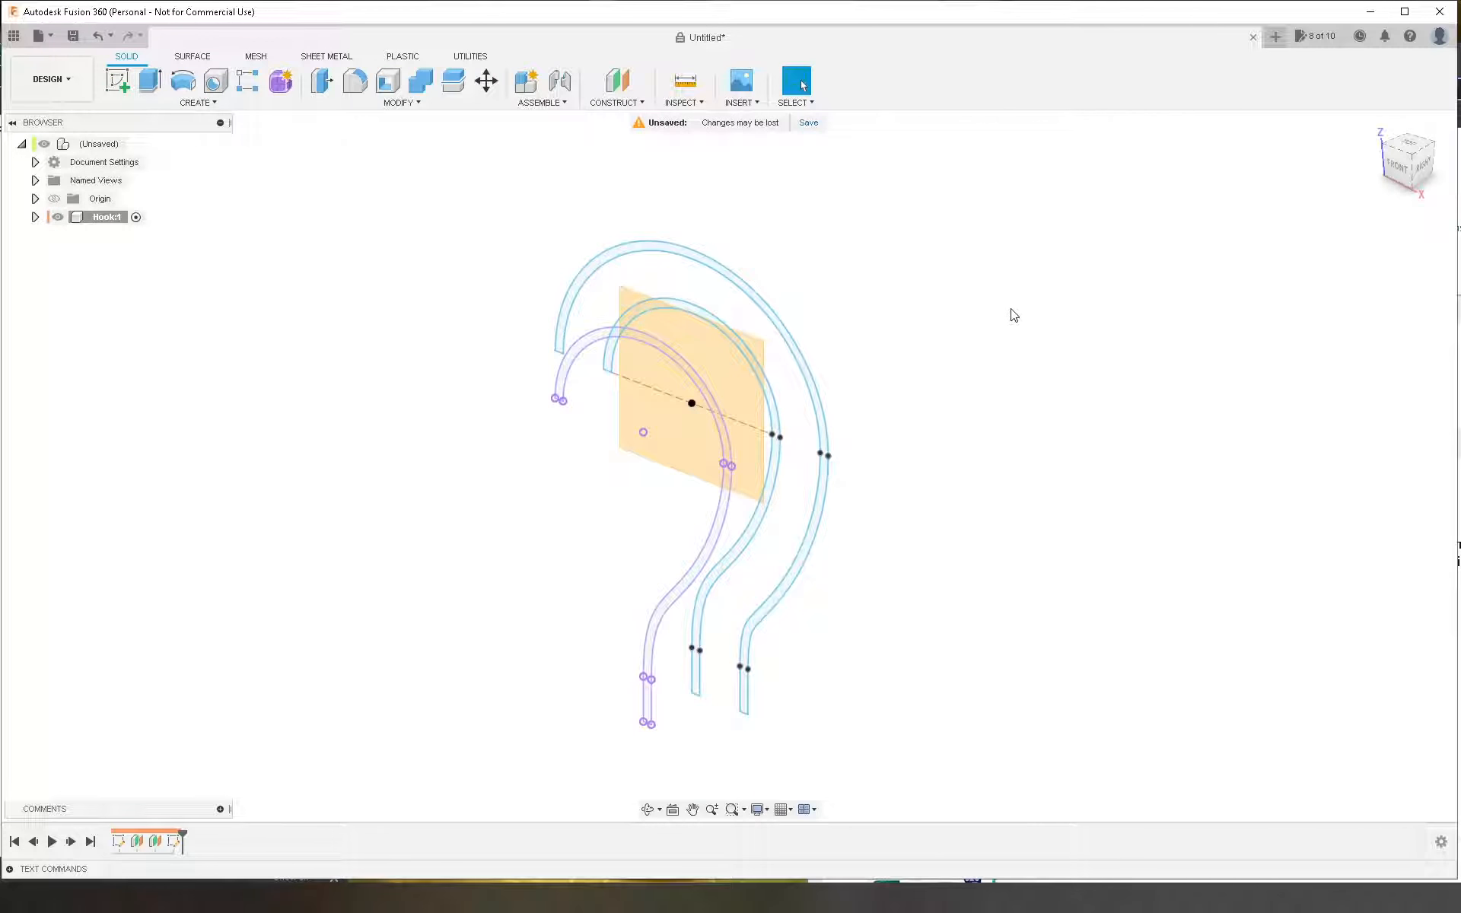
# Step: Project the complete inner hook band into a new sketch on the outermost front plane, and finish that sketch
pyautogui.moveTo(975, 350)
pyautogui.keyDown('shift'); pyautogui.mouseDown(button='middle')
pyautogui.moveTo(906, 352)
pyautogui.moveTo(952, 351)
pyautogui.mouseUp(button='middle'); pyautogui.keyUp('shift')
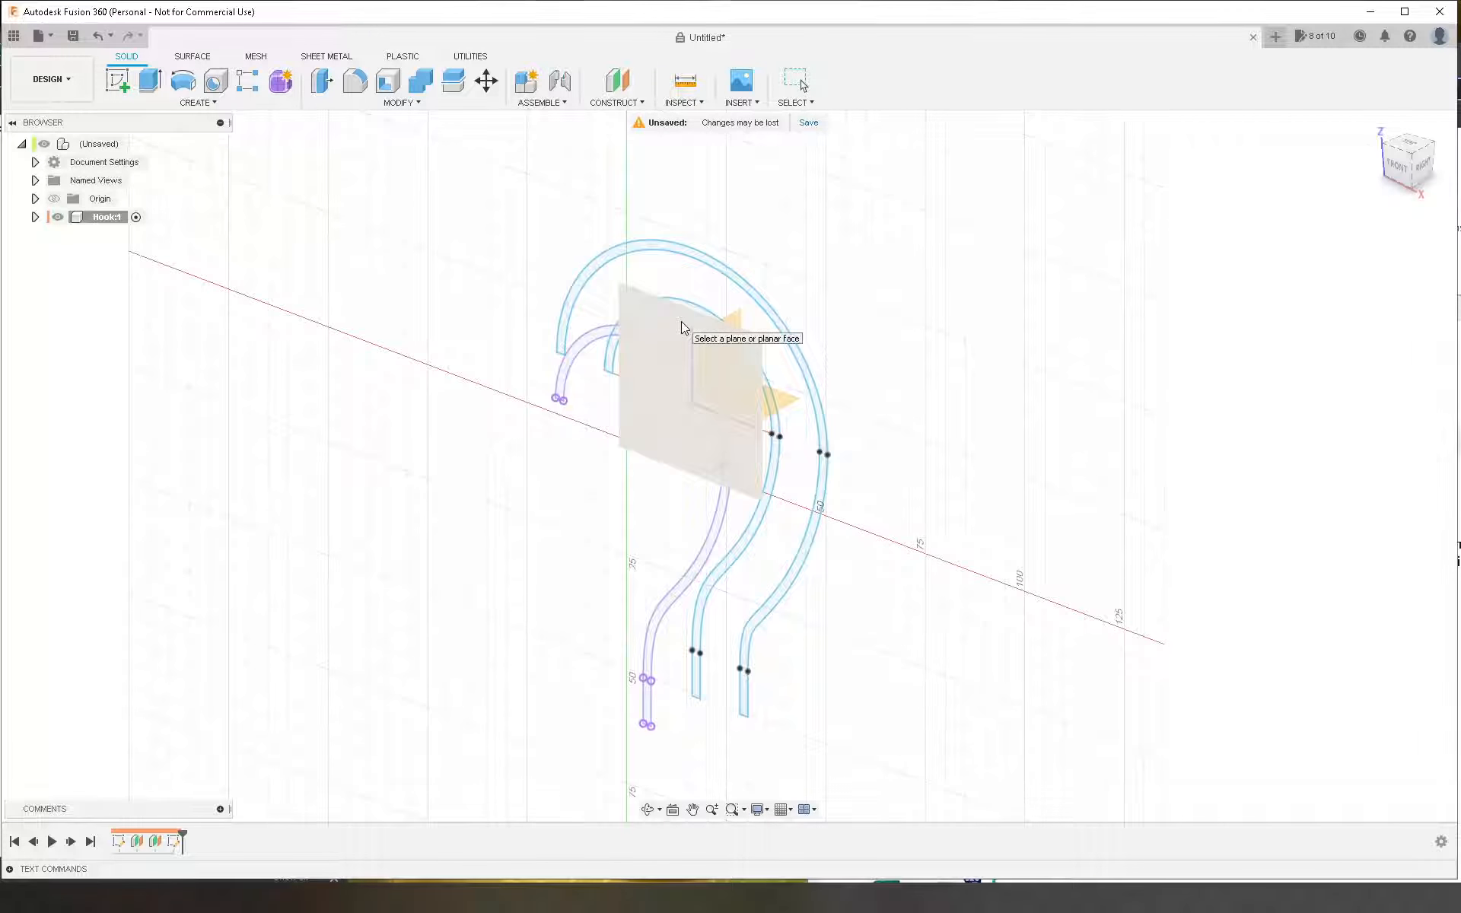
pyautogui.click(681, 328)
pyautogui.press('p')
pyautogui.scroll(3, 705, 493)
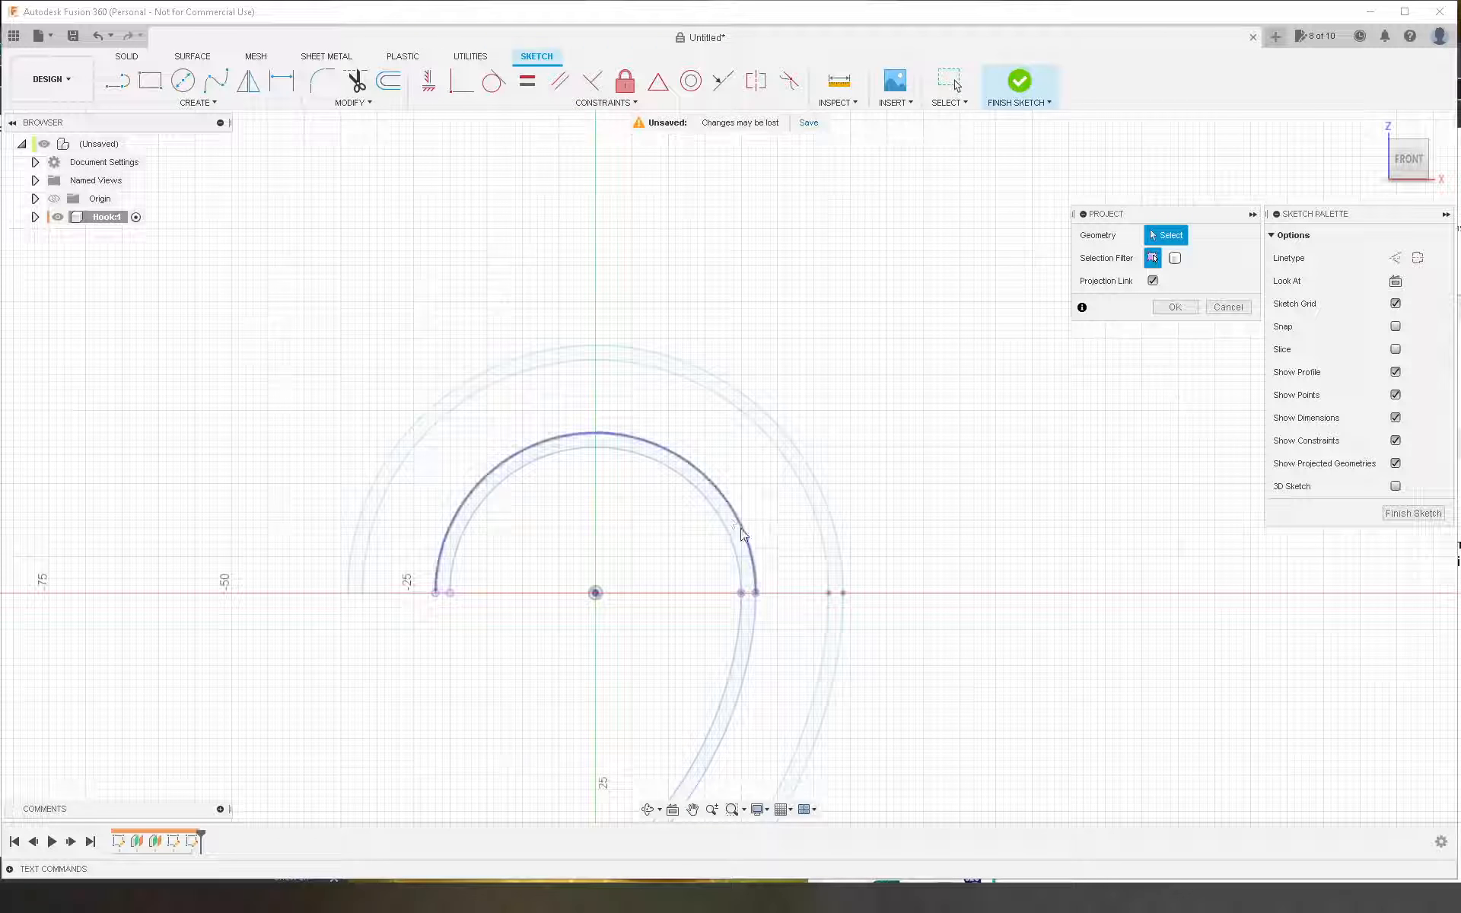
pyautogui.click(702, 496)
pyautogui.scroll(-3, 868, 204)
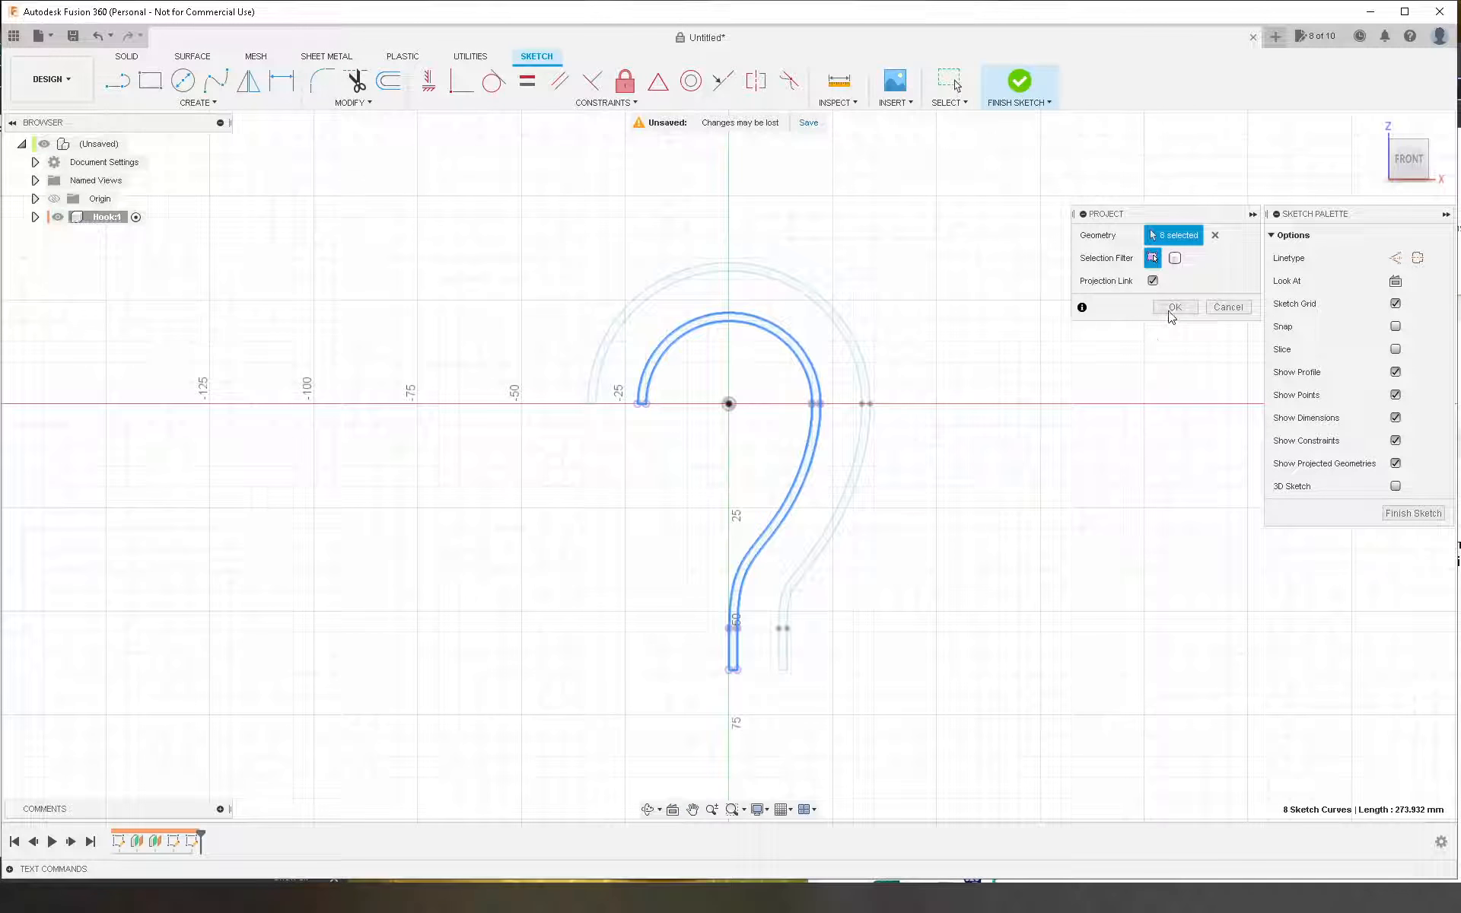
pyautogui.click(1173, 308)
pyautogui.moveTo(1063, 355)
pyautogui.keyDown('shift'); pyautogui.mouseDown(button='middle')
pyautogui.moveTo(975, 388)
pyautogui.moveTo(897, 378)
pyautogui.mouseUp(button='middle'); pyautogui.keyUp('shift')
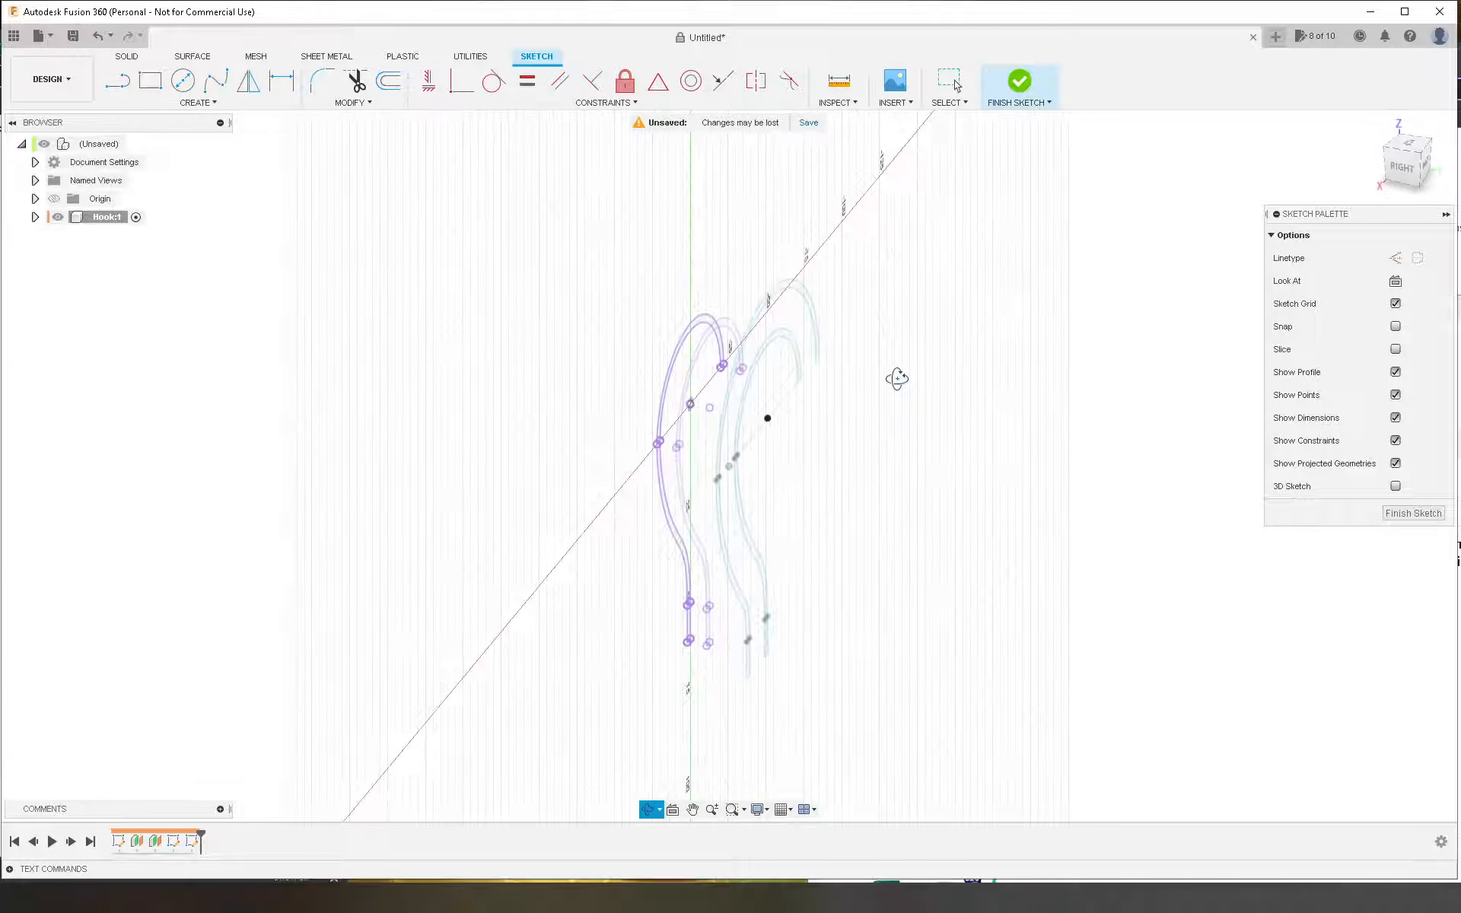
pyautogui.click(1018, 85)
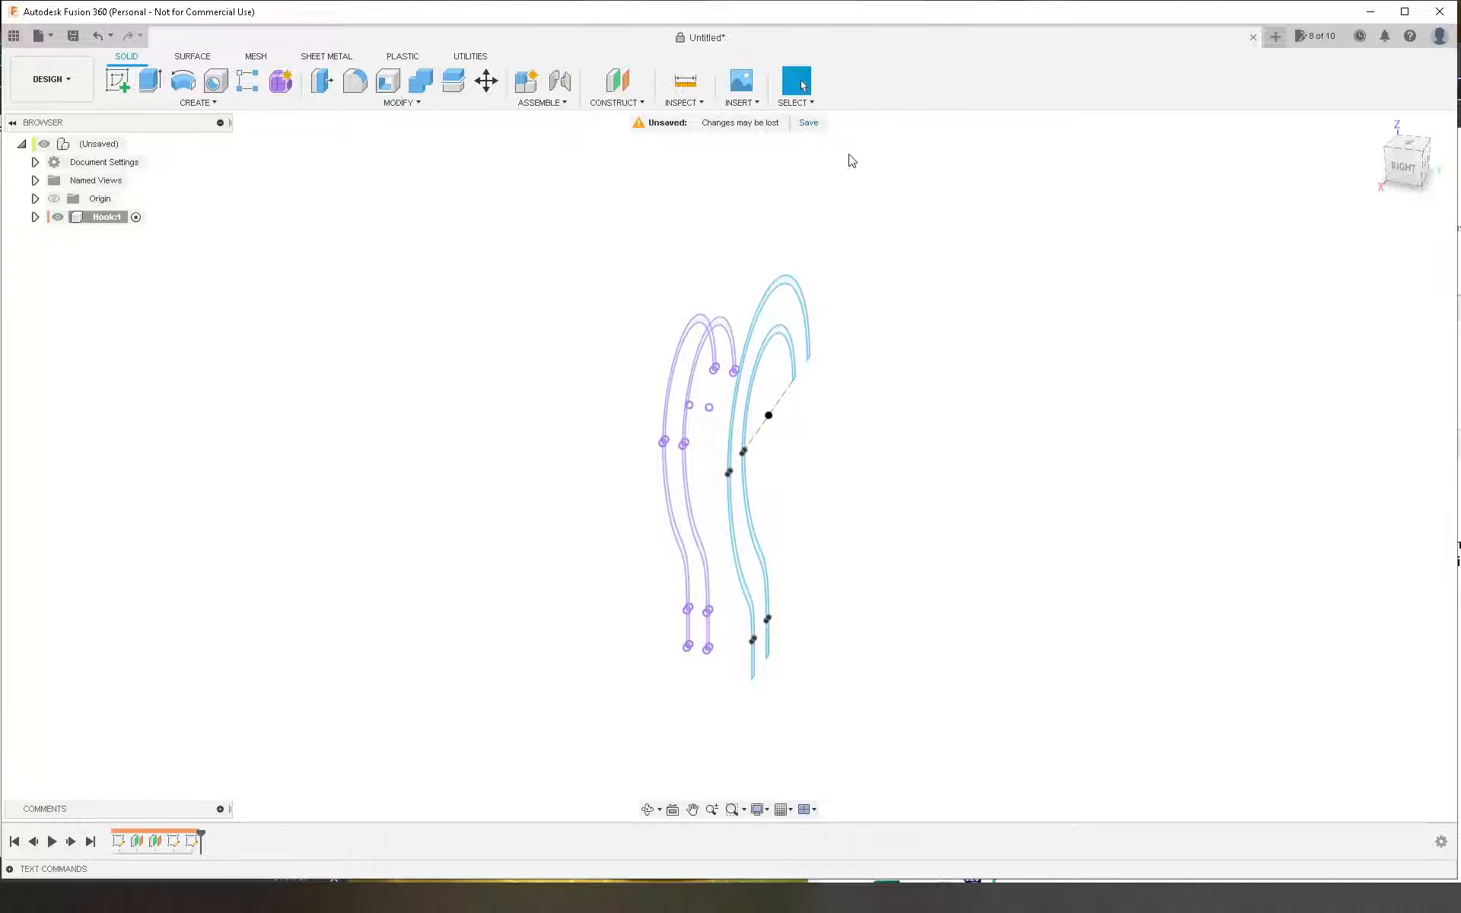
# Step: Create two construction planes behind the hook sketch, one offset from the XZ plane and the other offset farther back from it
pyautogui.click(617, 80)
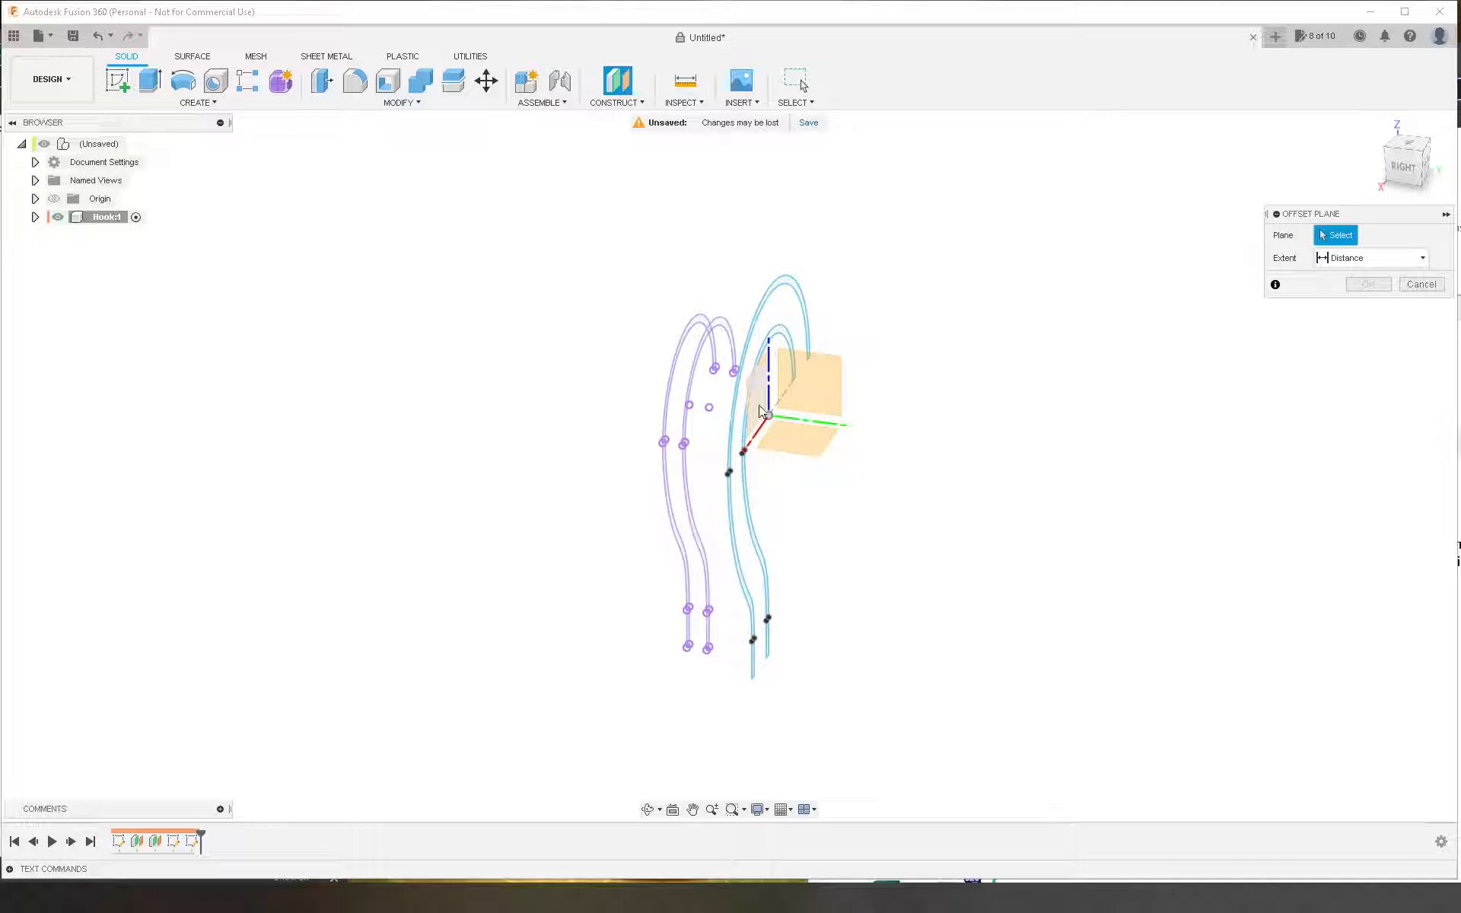
pyautogui.click(762, 415)
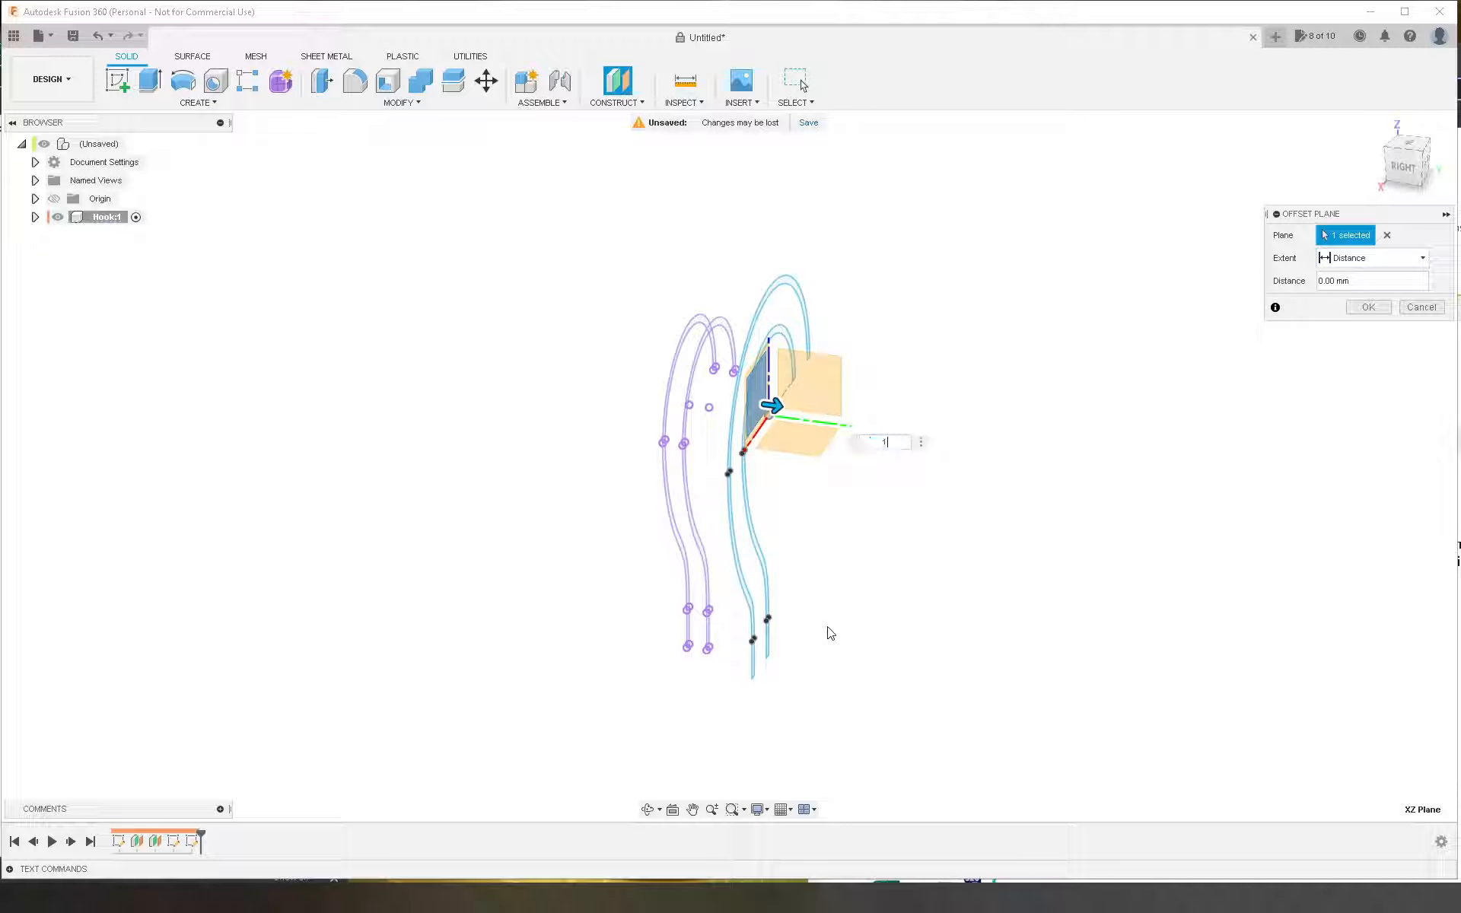
pyautogui.write('1')
pyautogui.press('Return')
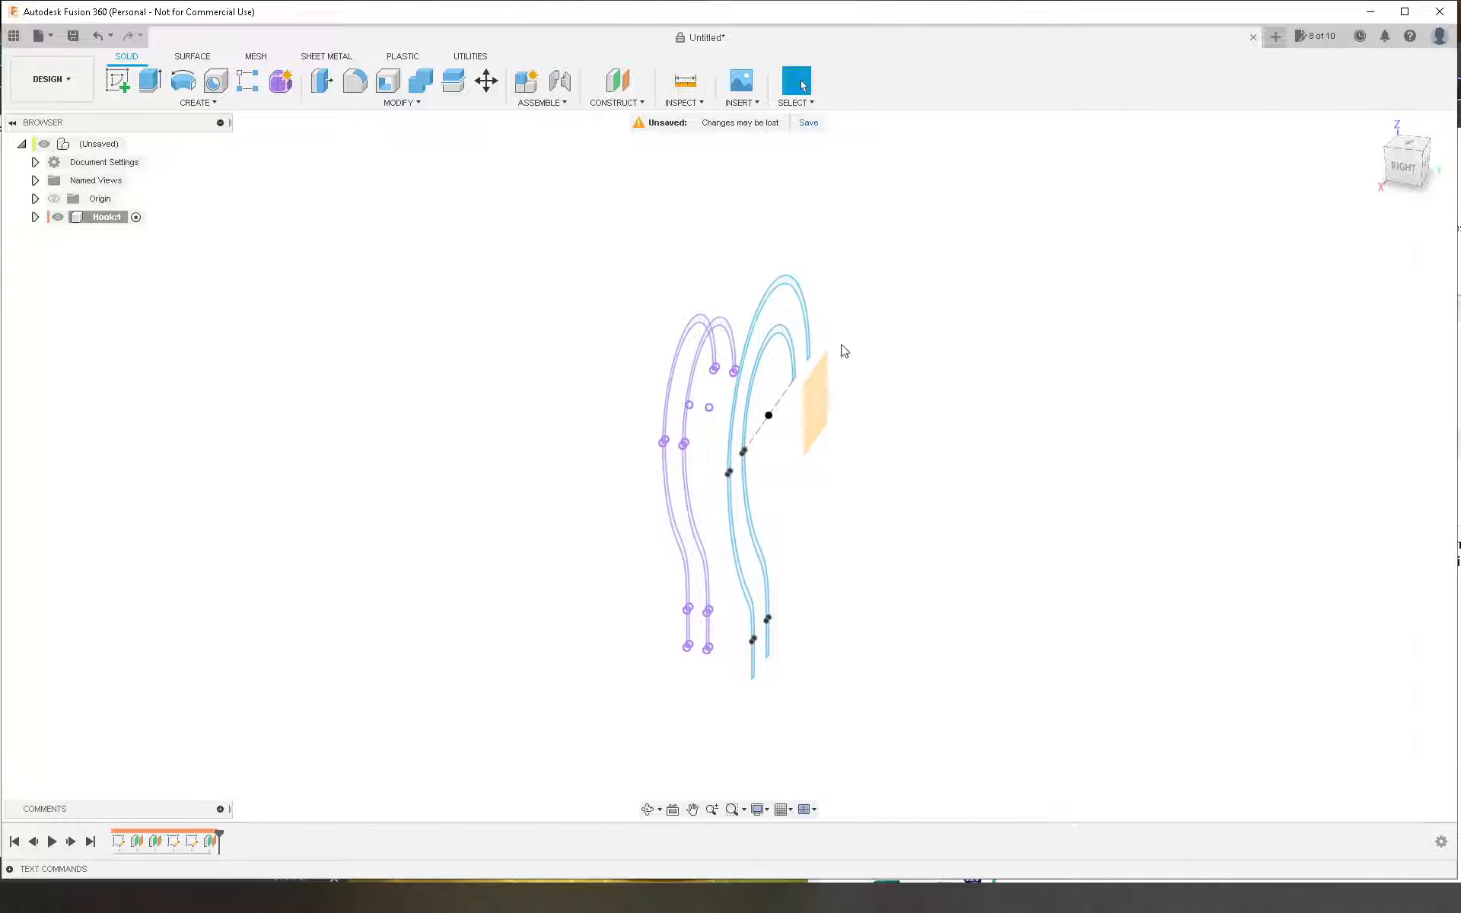
pyautogui.click(617, 79)
pyautogui.click(819, 408)
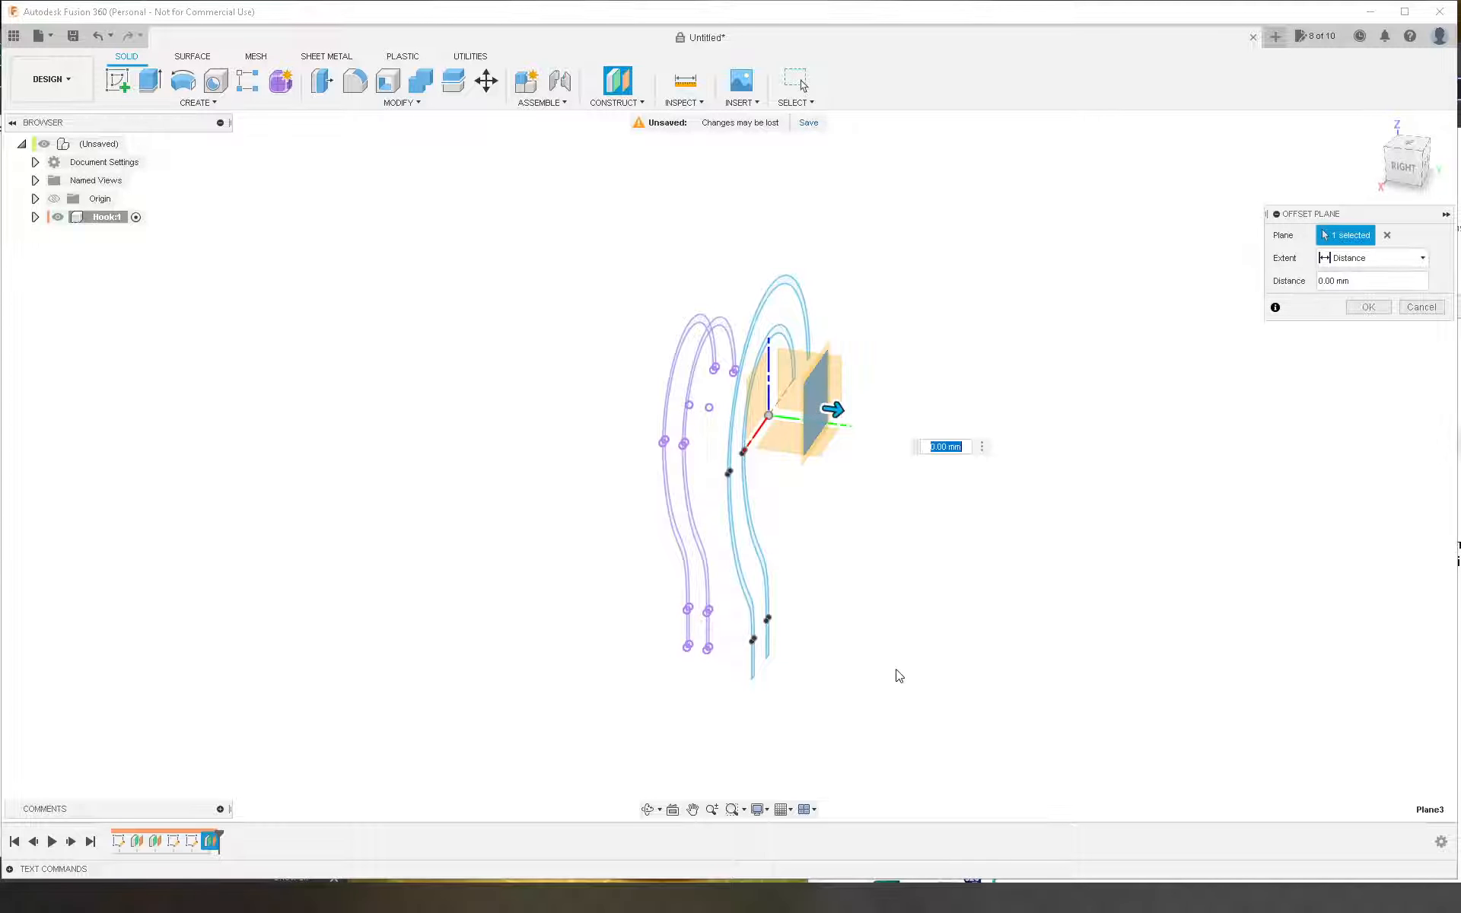
pyautogui.press('Return')
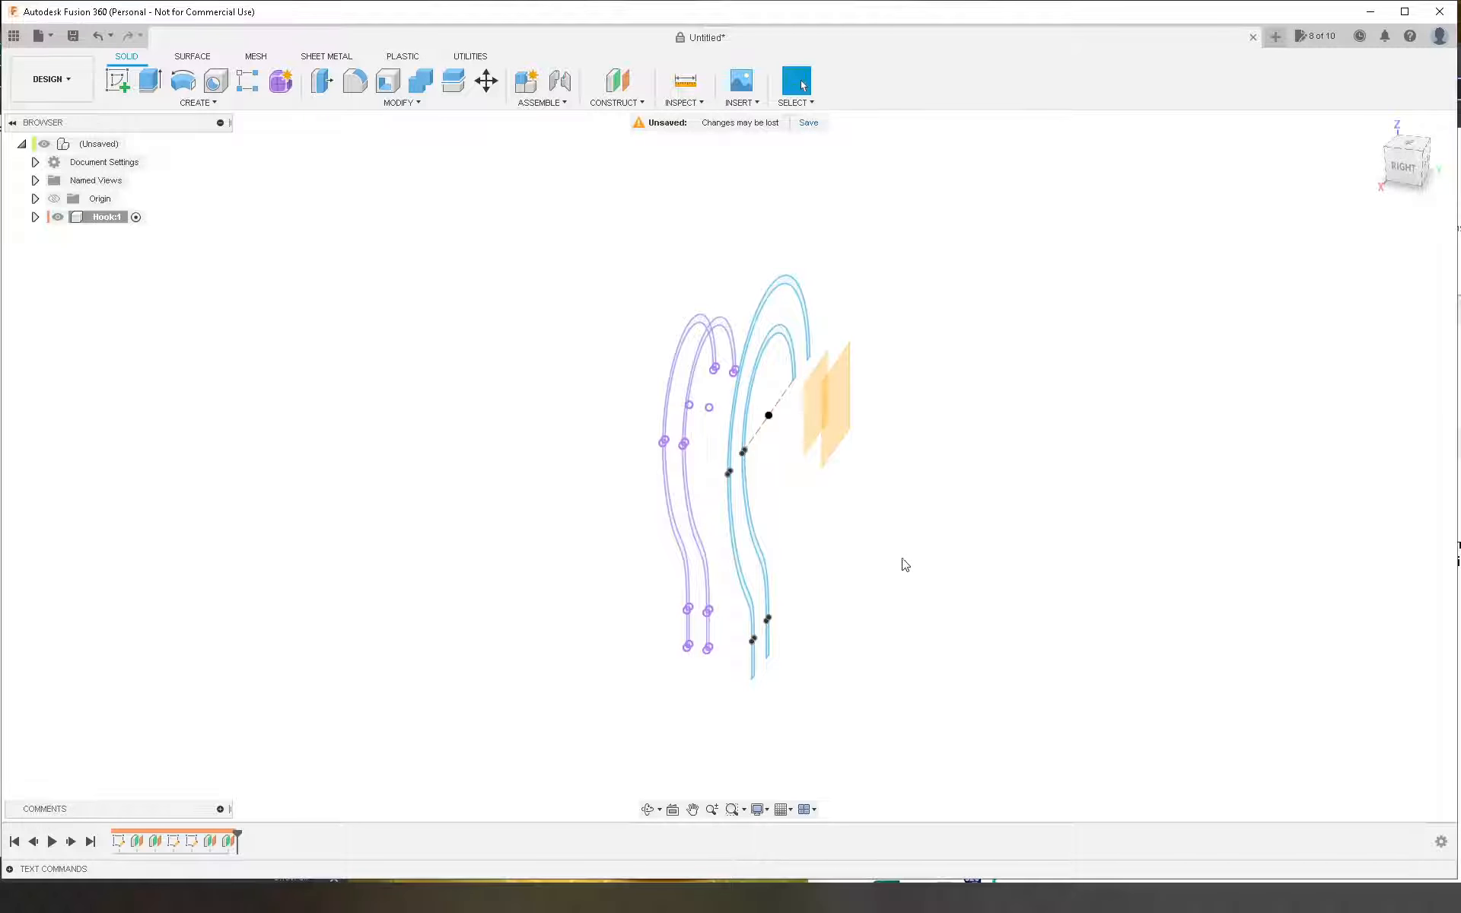
# Step: Project the closed inner hook band into a new sketch on the nearer rear offset plane, and finish the sketch
pyautogui.scroll(2, 913, 500)
pyautogui.press('l')
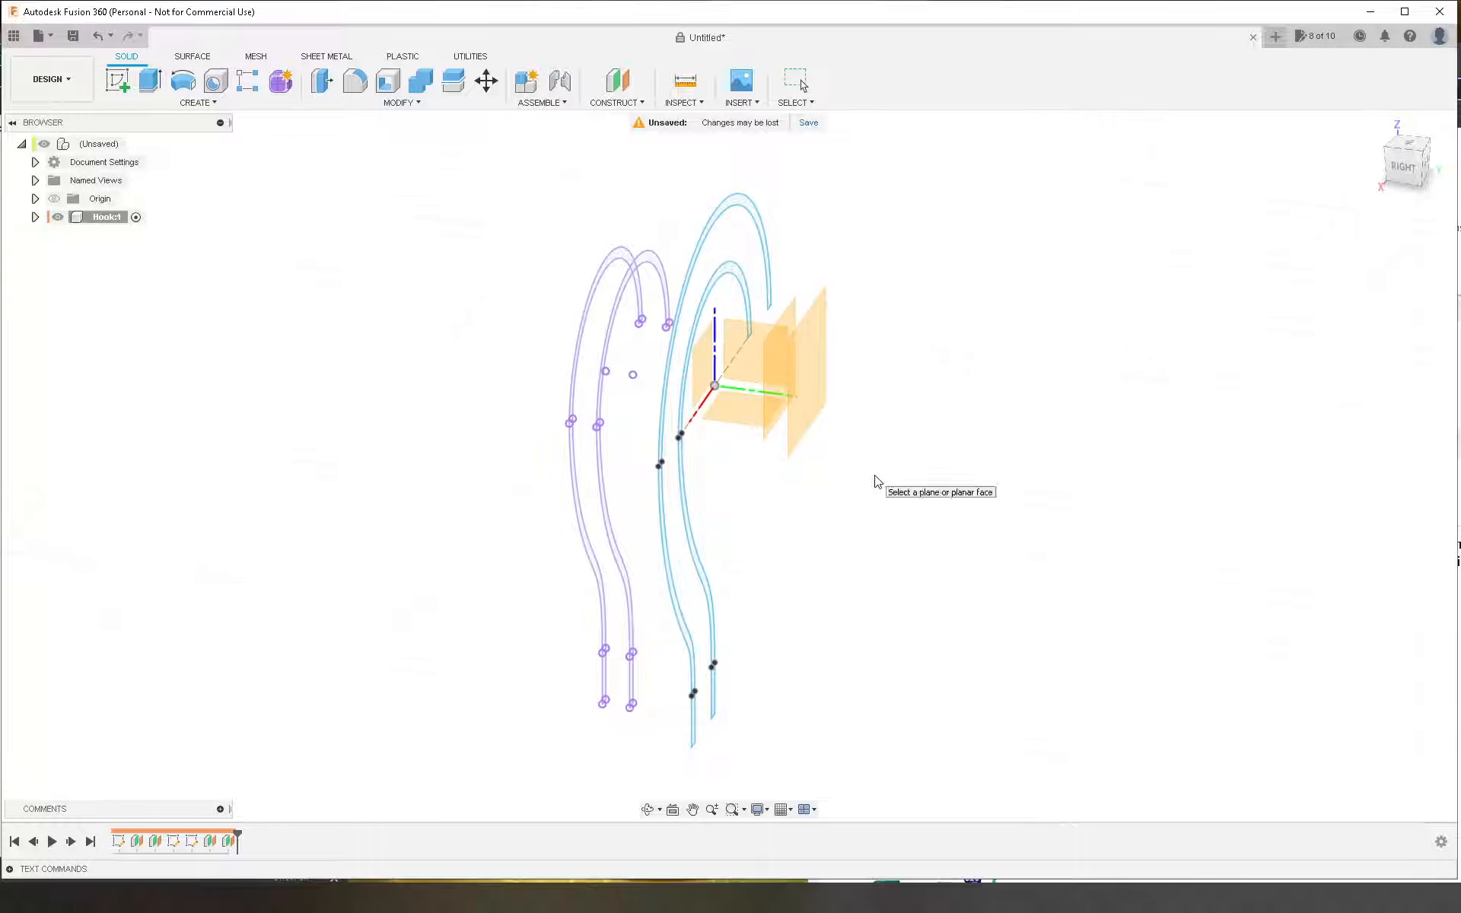
pyautogui.scroll(3, 787, 259)
pyautogui.click(786, 369)
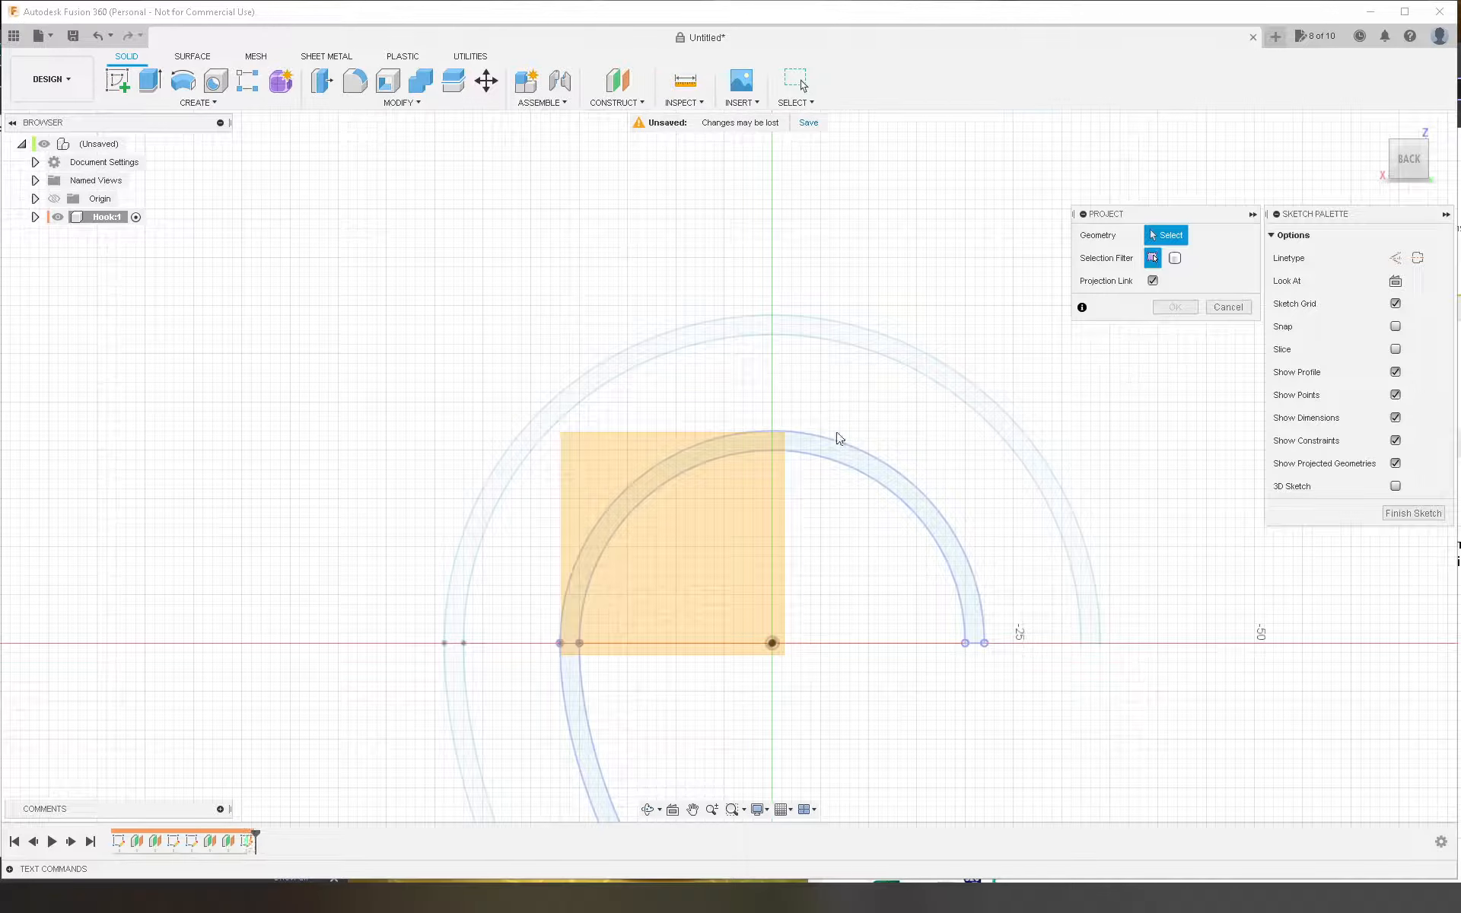
pyautogui.doubleClick(845, 444)
pyautogui.click(1160, 311)
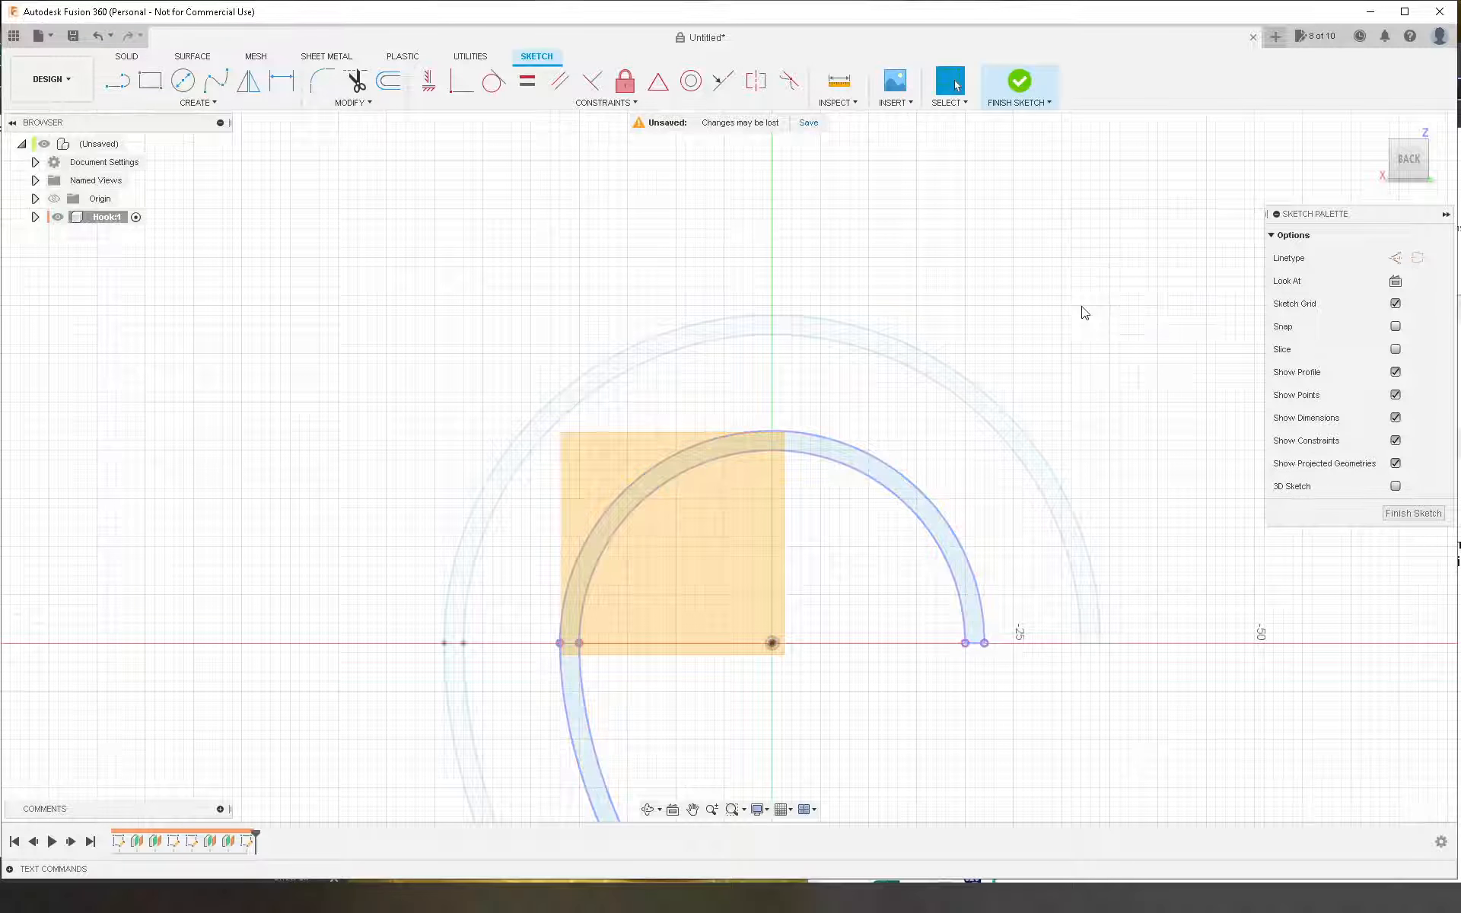
pyautogui.click(1011, 77)
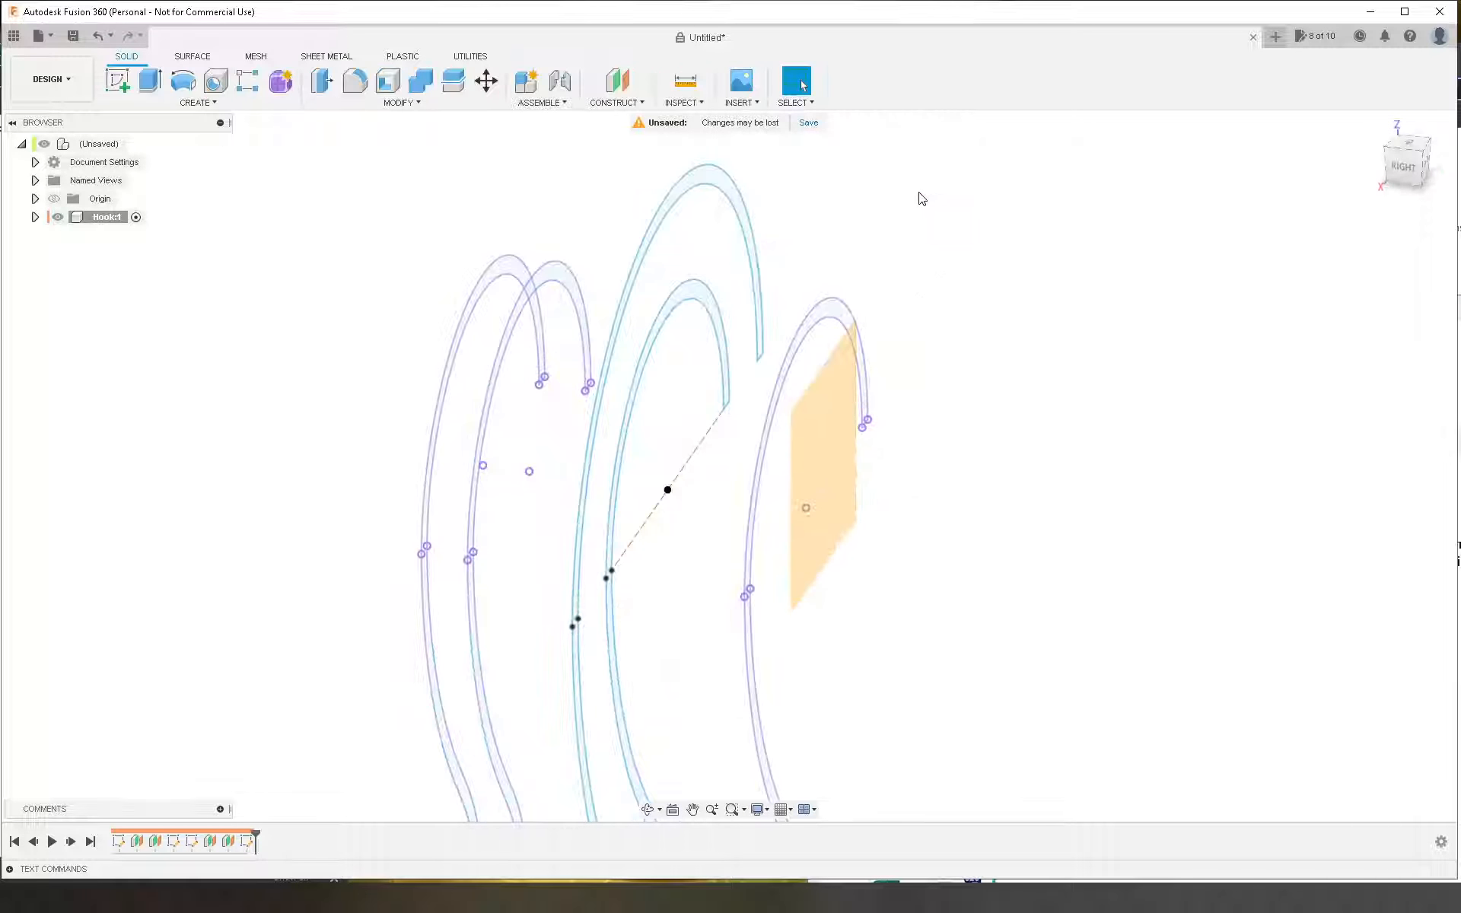
# Step: Project the closed inner hook band into a new sketch on the outermost rear offset plane, and finish the sketch
pyautogui.press('p')
pyautogui.click(813, 448)
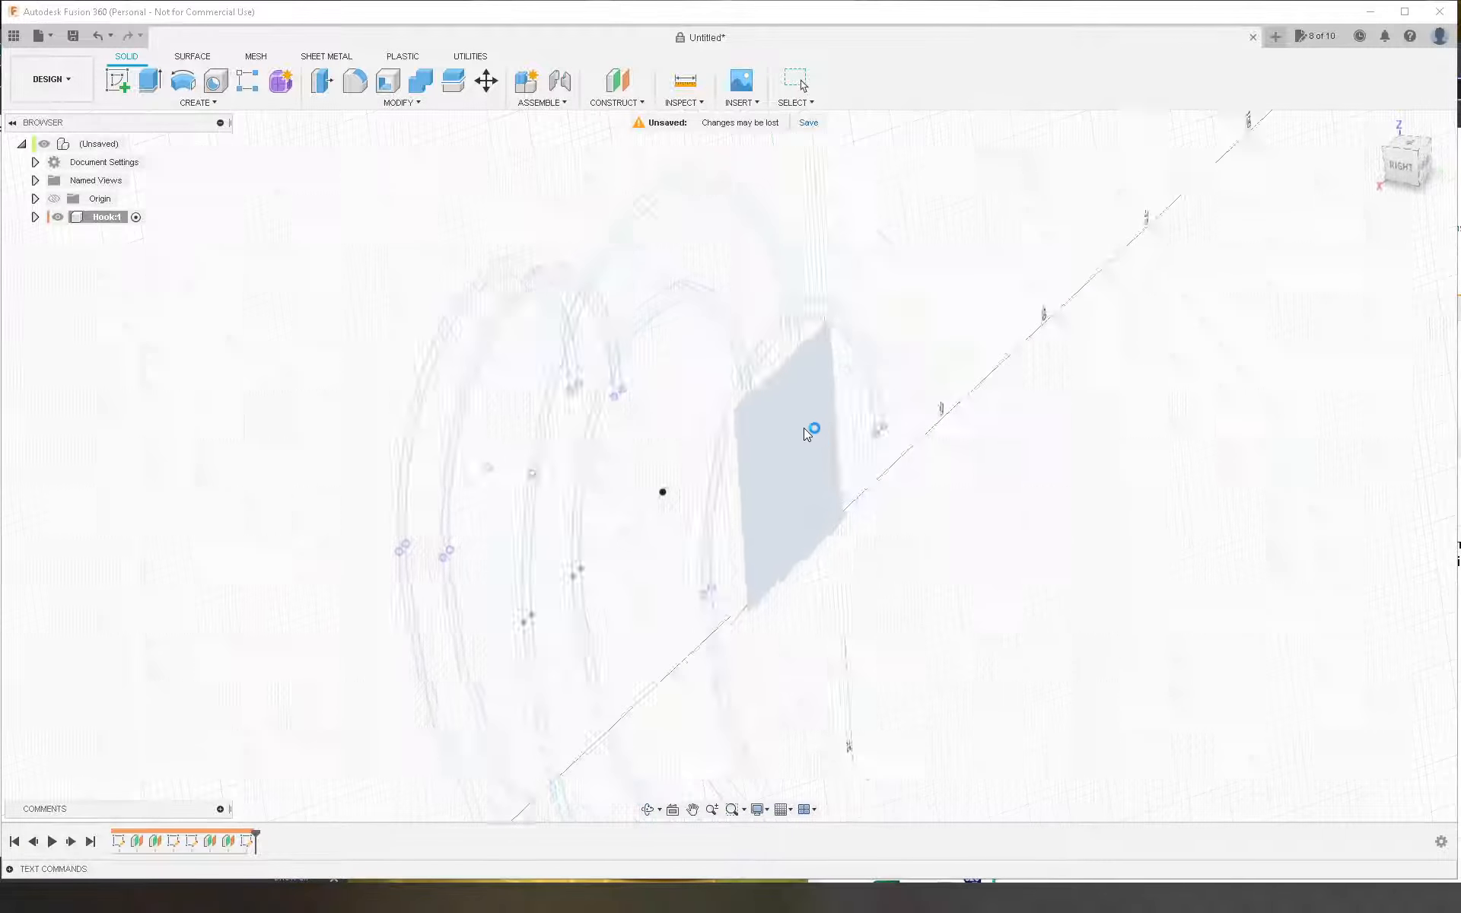
pyautogui.click(1012, 434)
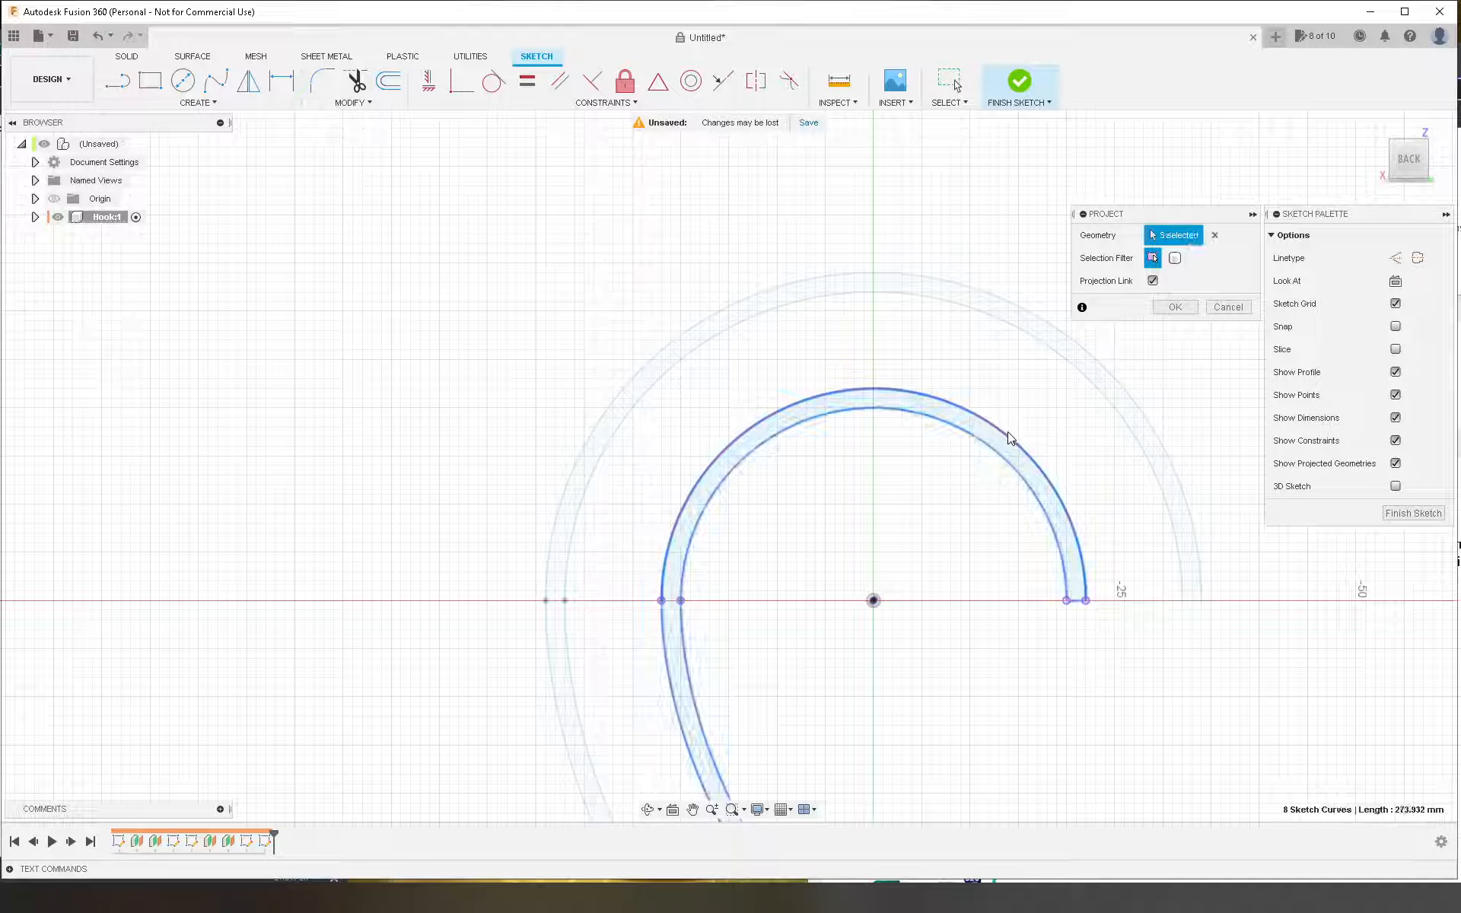
pyautogui.click(1191, 308)
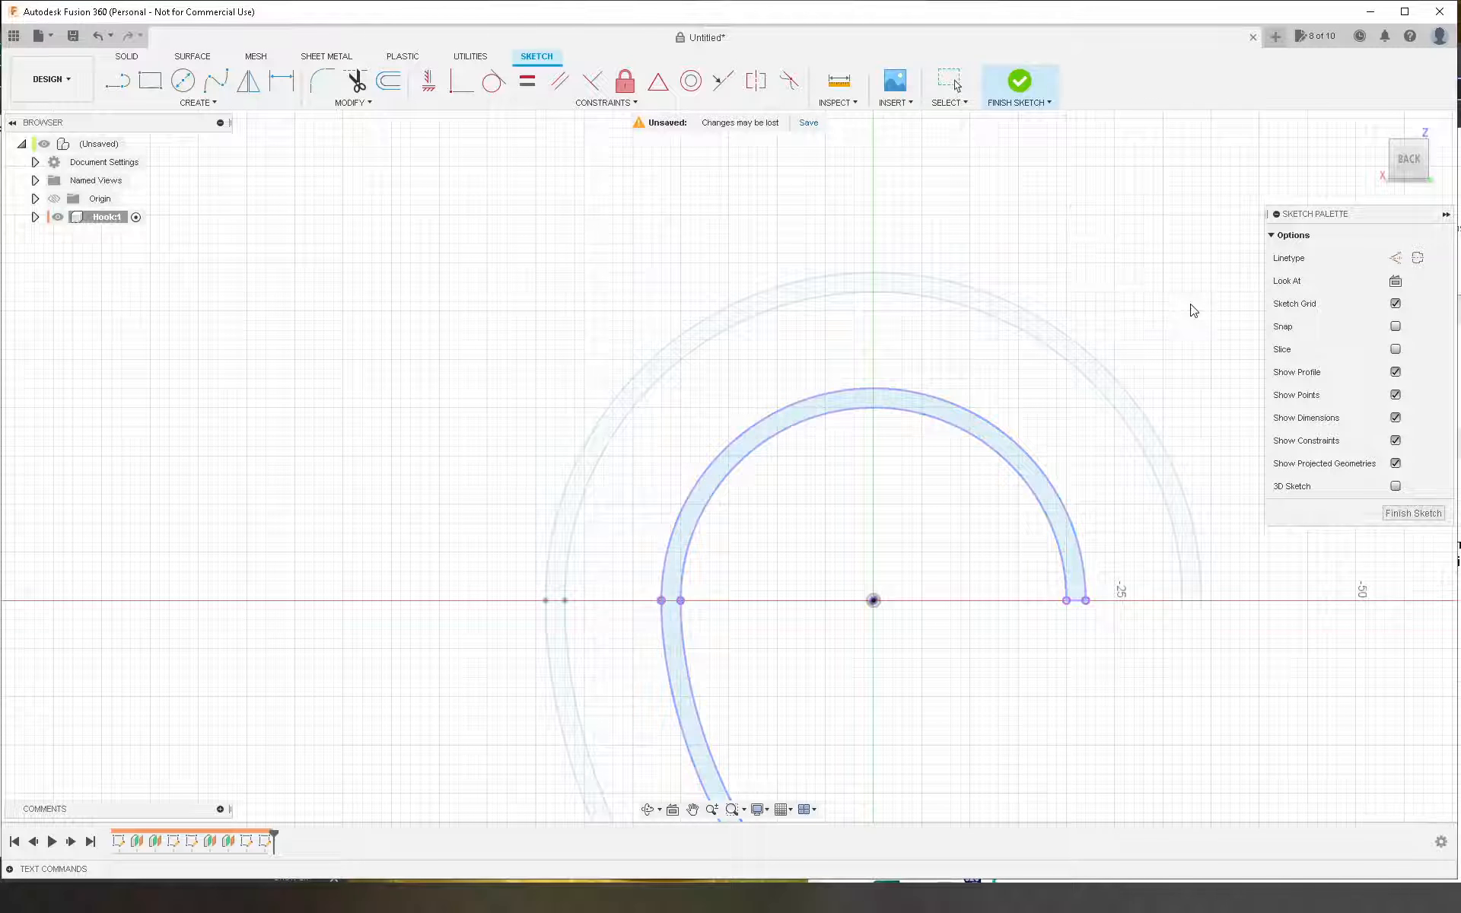
pyautogui.click(1029, 78)
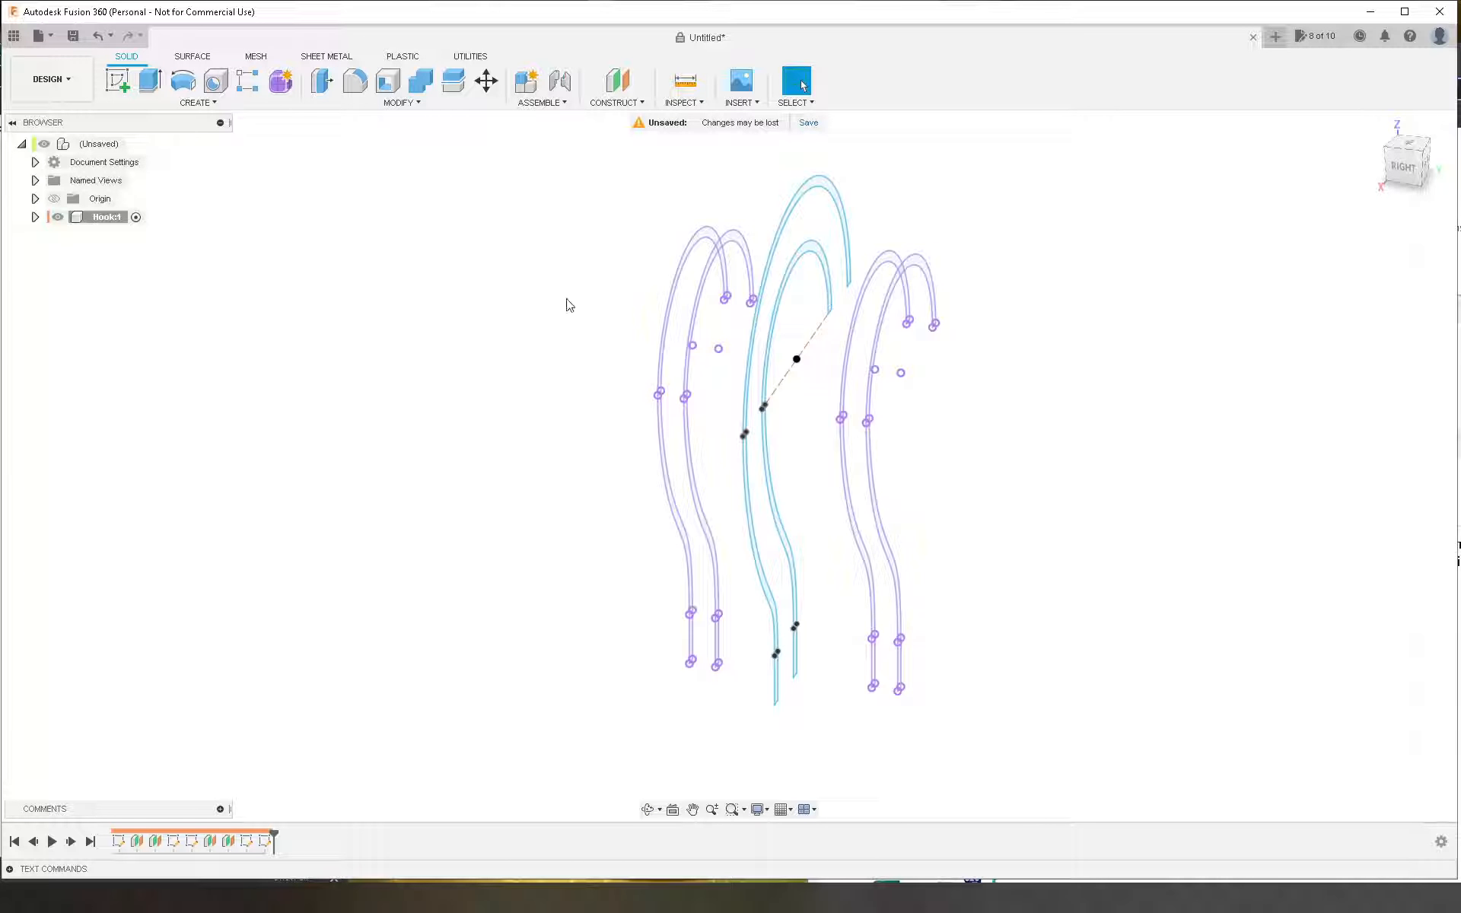
# Step: Loft a new body through five profiles in order: two projected bands on one side, the large central outer band, and the two projected bands opposite
pyautogui.keyDown('shift'); pyautogui.moveTo(493, 324); pyautogui.dragTo(763, 338, button='middle'); pyautogui.keyUp('shift')
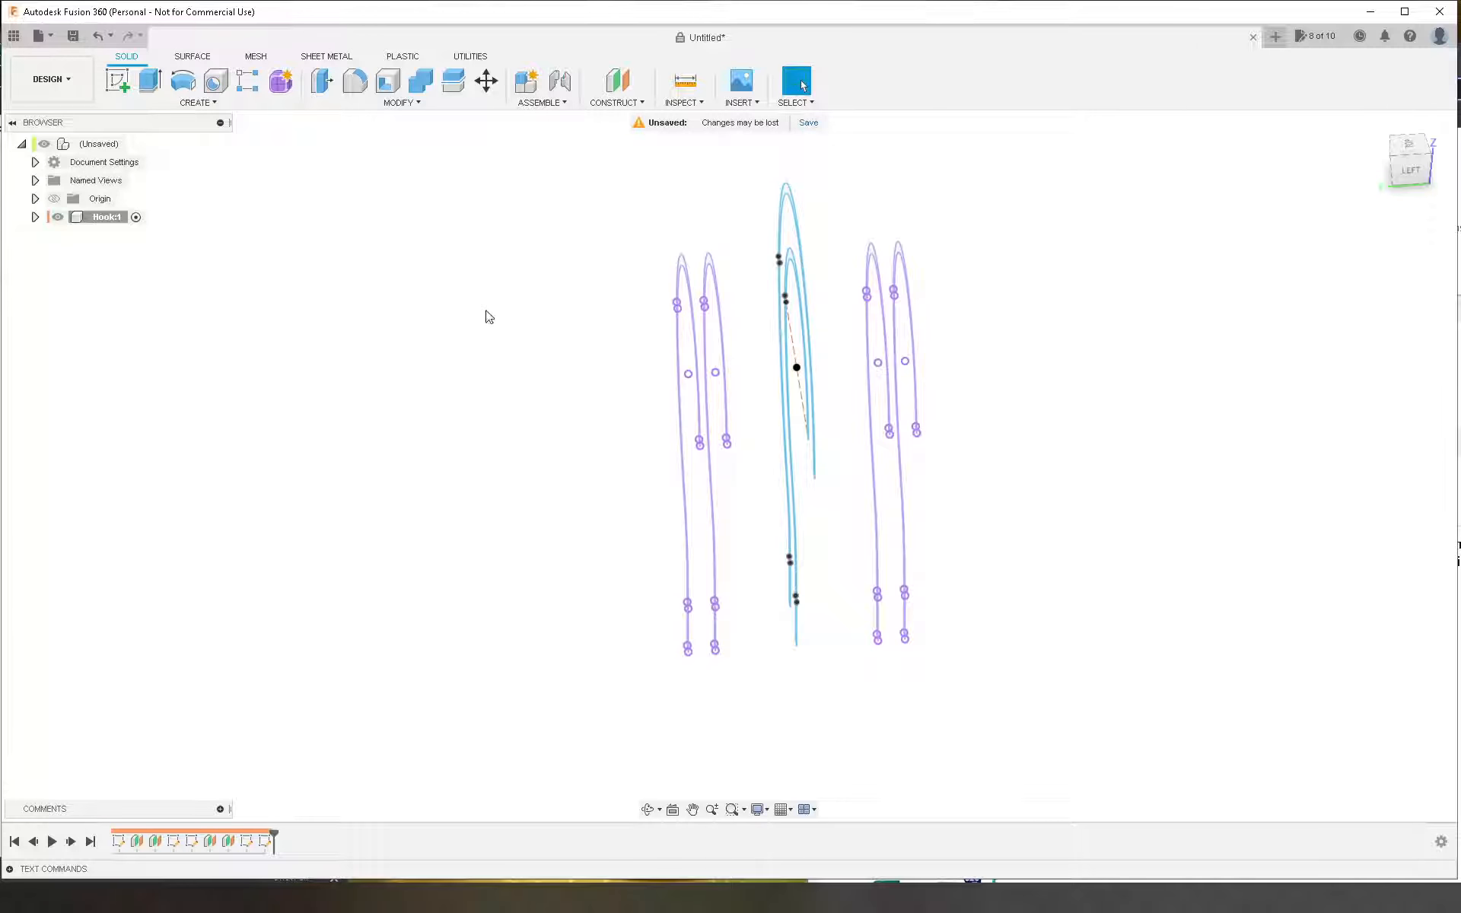
pyautogui.click(196, 102)
pyautogui.click(156, 238)
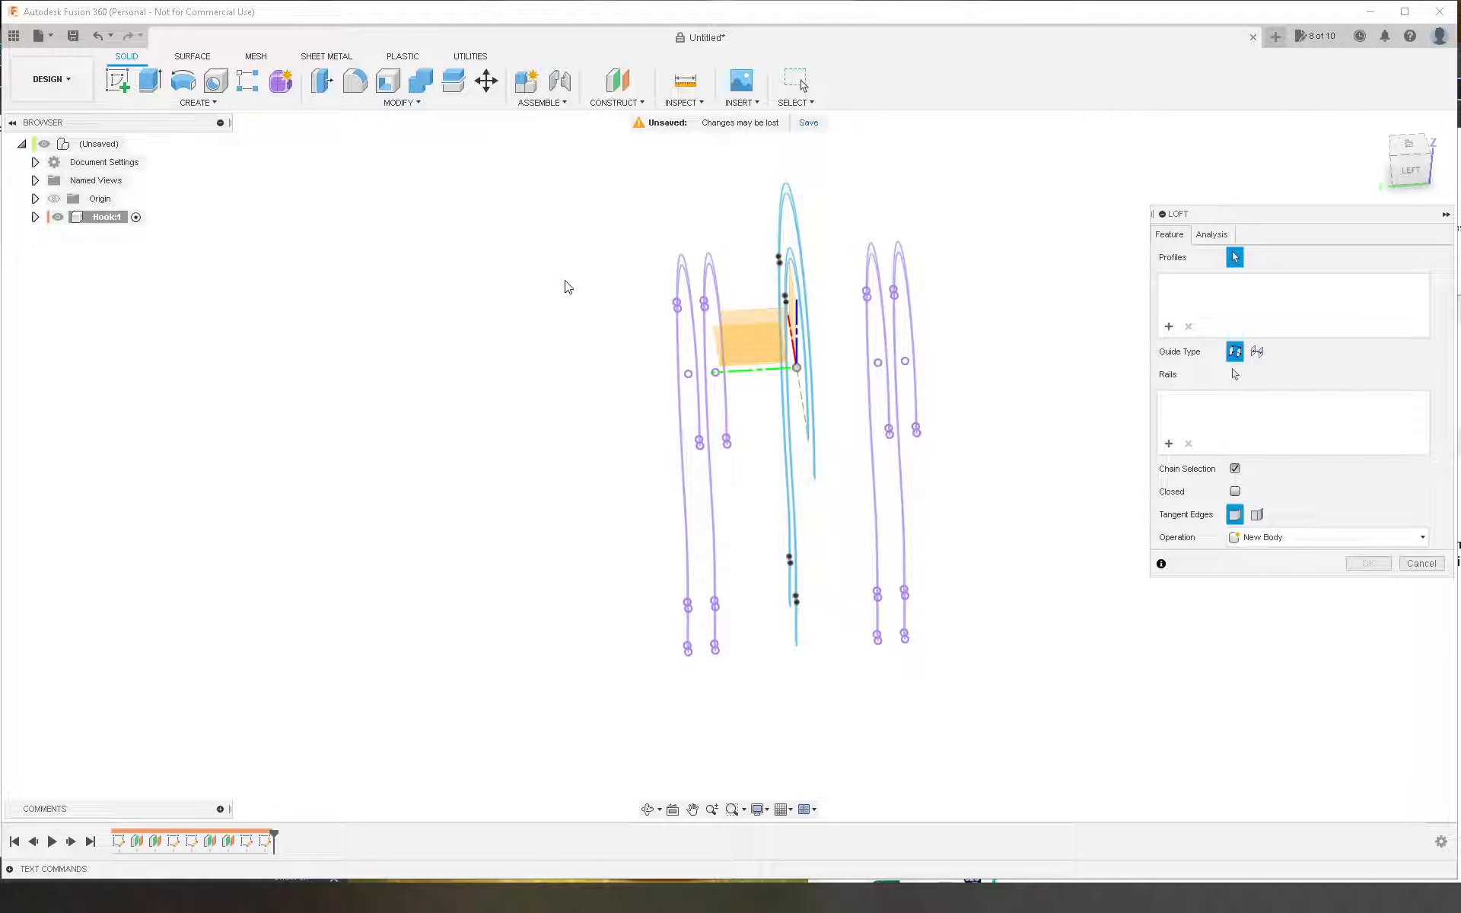
pyautogui.keyDown('shift'); pyautogui.moveTo(567, 285); pyautogui.dragTo(530, 298, button='middle'); pyautogui.keyUp('shift')
pyautogui.scroll(3, 685, 253)
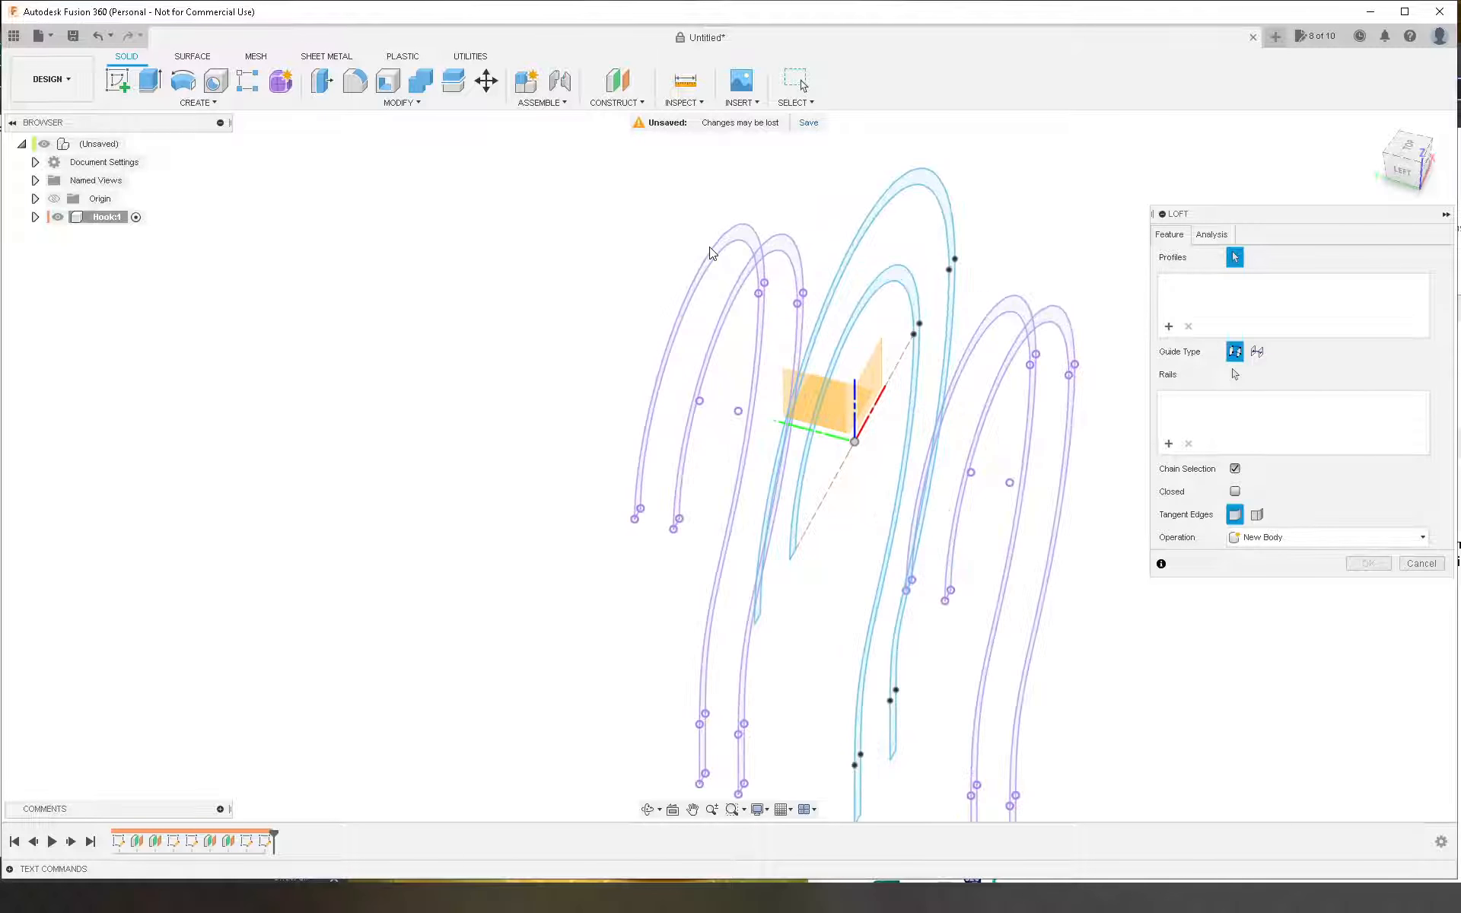
pyautogui.click(751, 245)
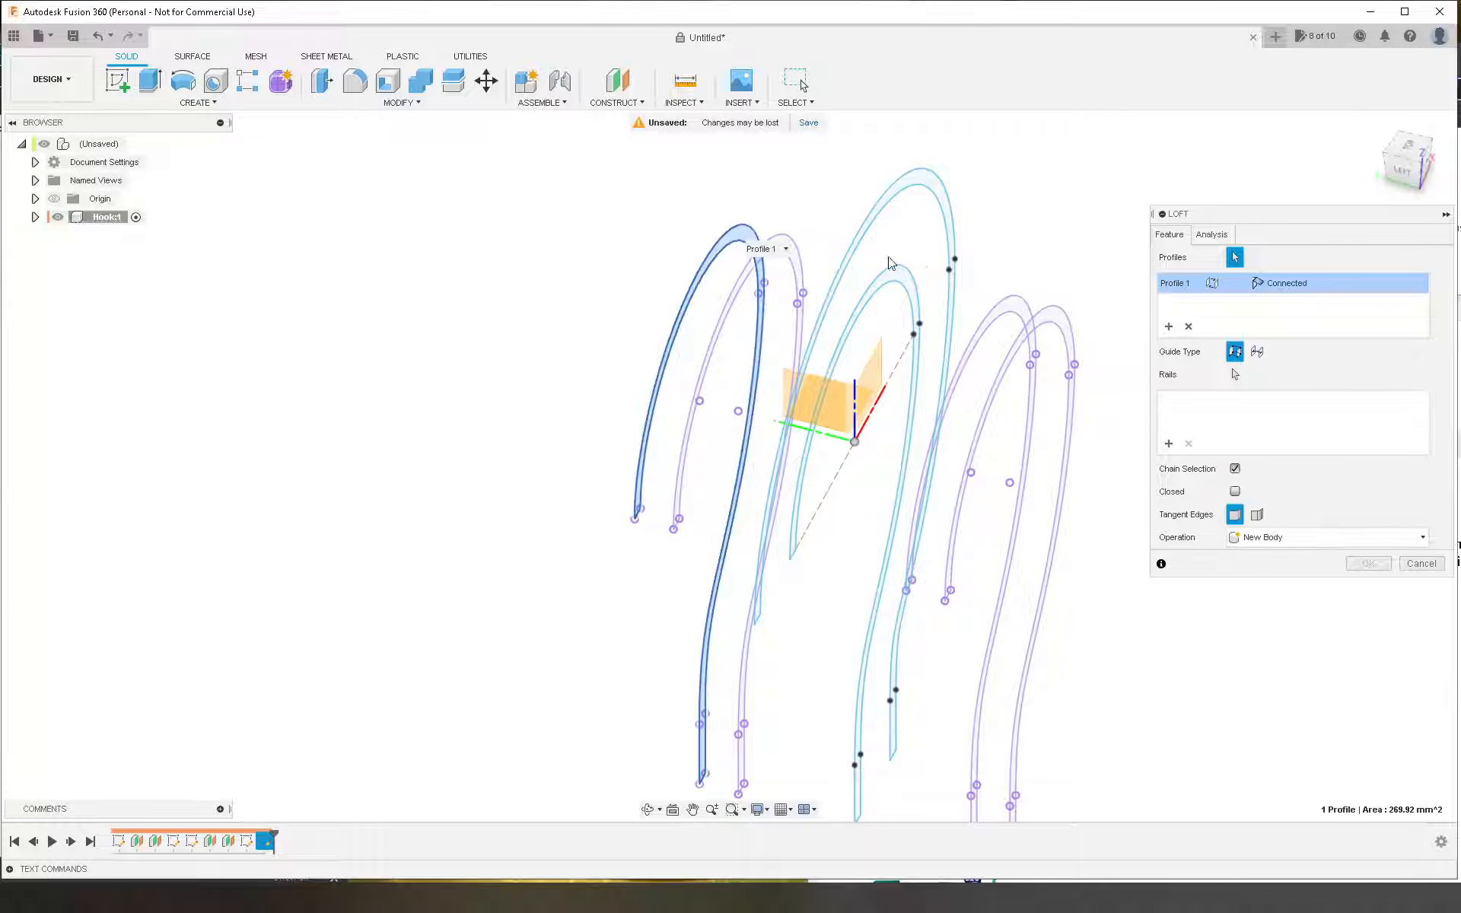
pyautogui.click(802, 273)
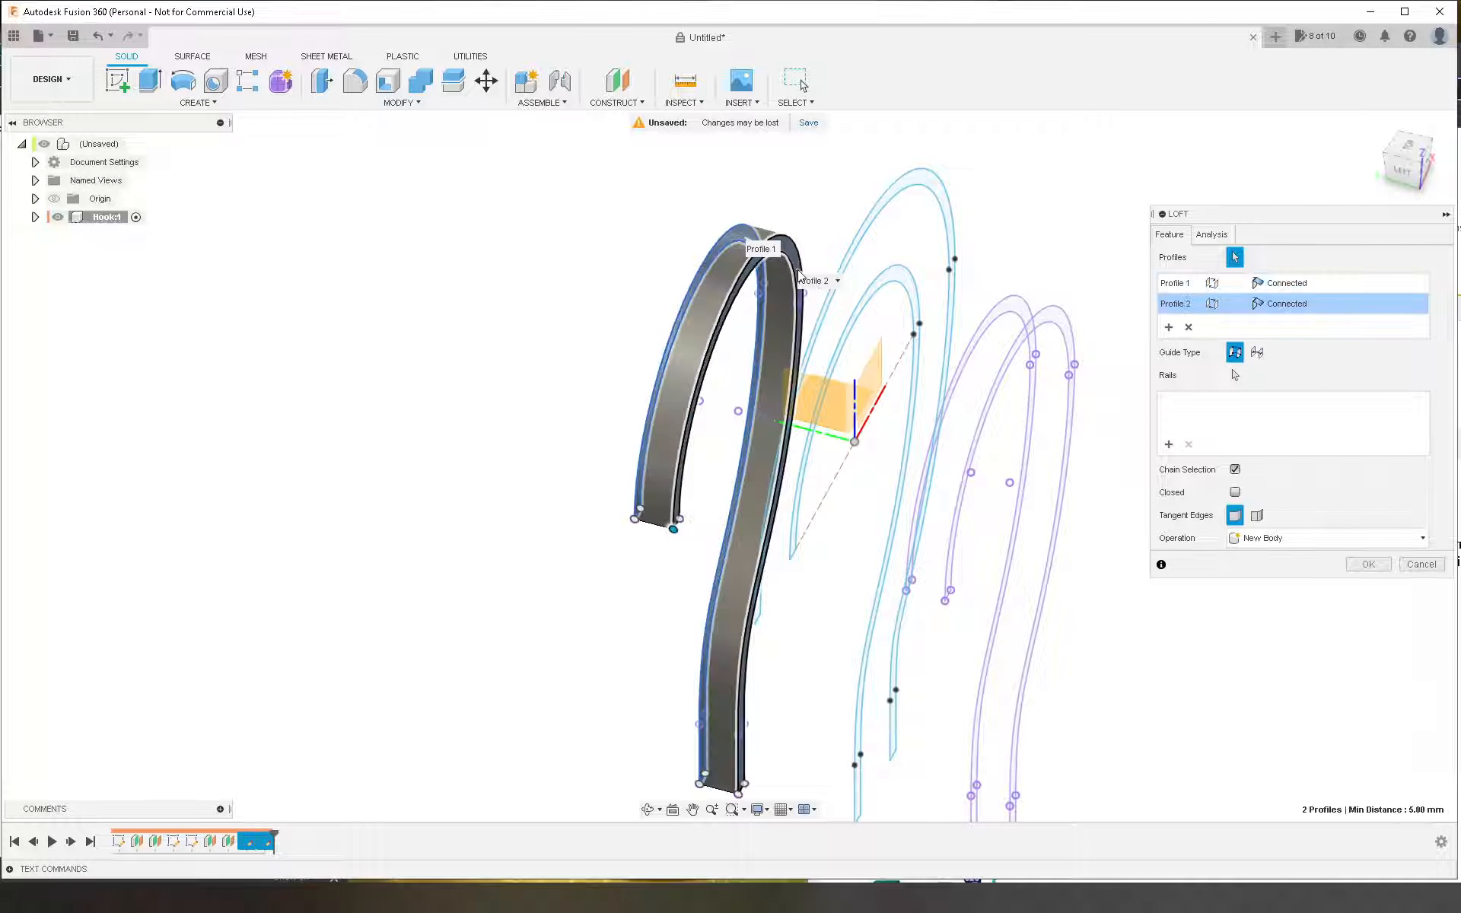
pyautogui.click(930, 185)
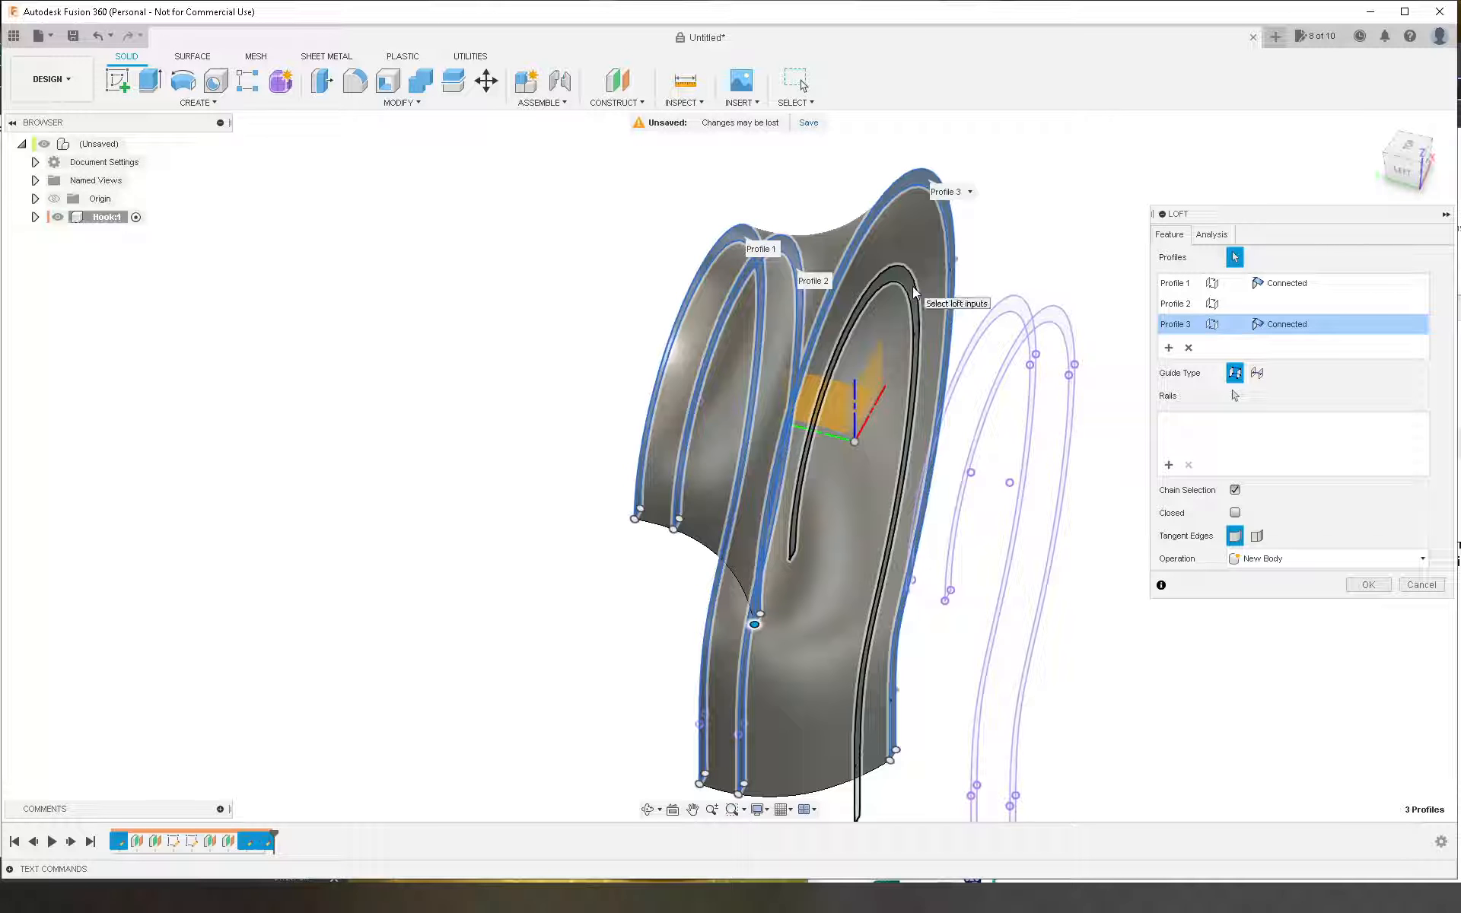
pyautogui.click(1020, 313)
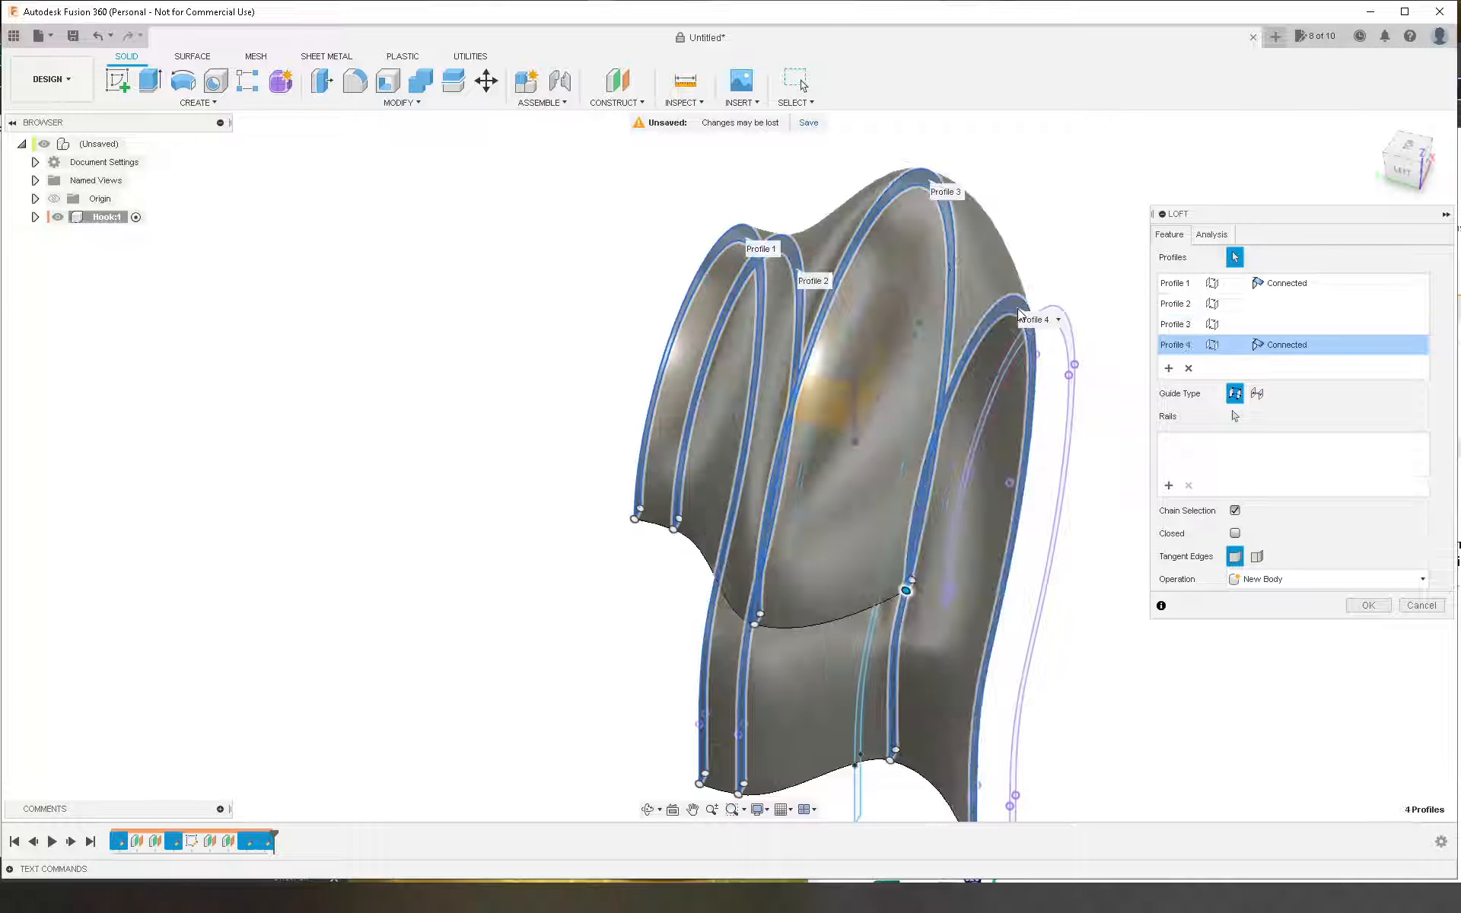
pyautogui.click(1067, 336)
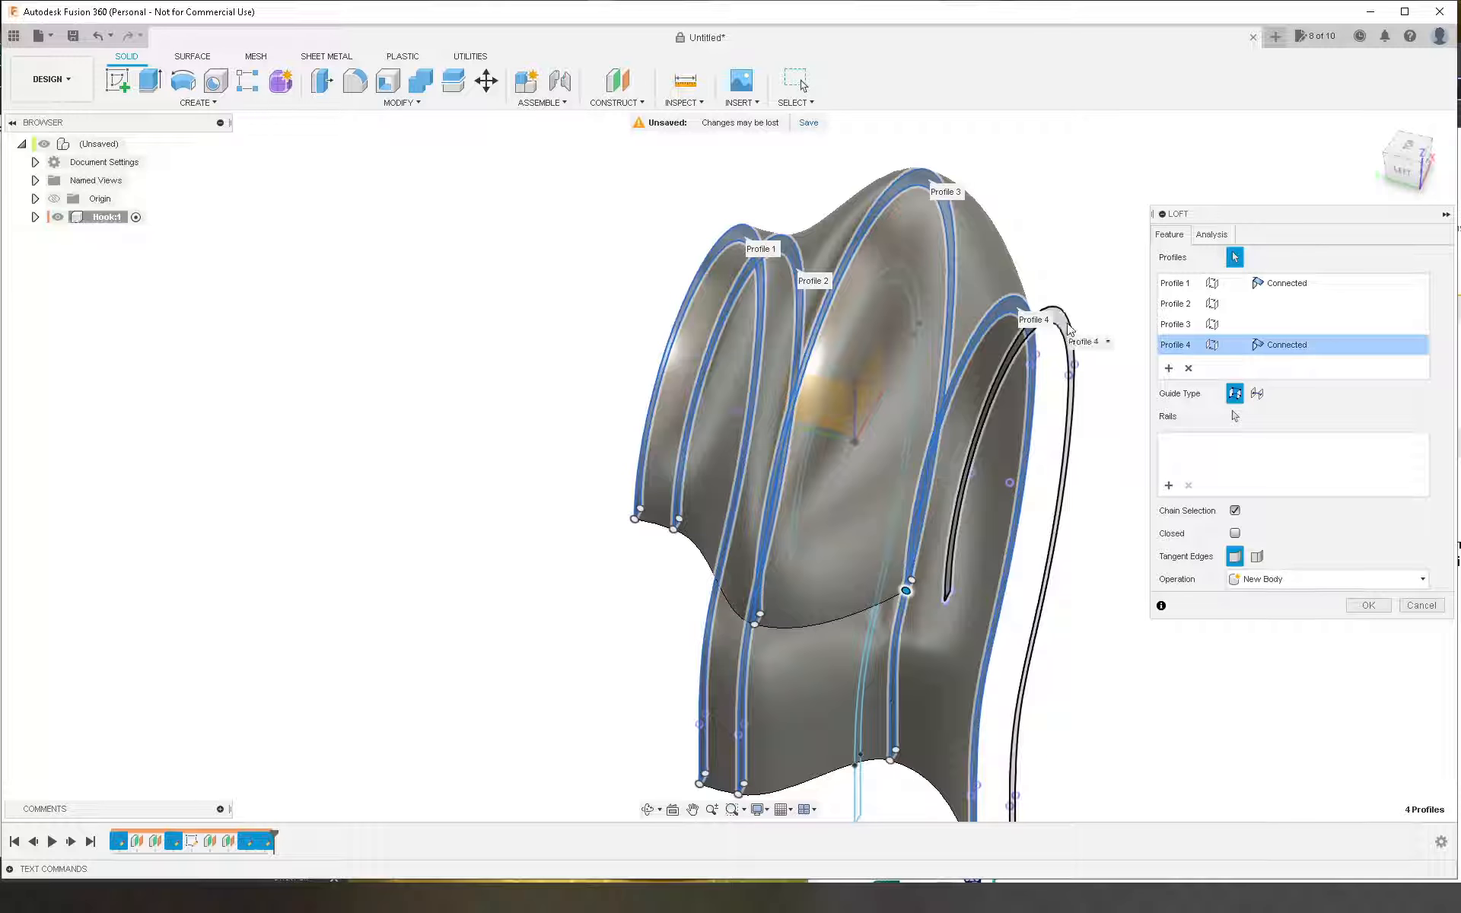
pyautogui.scroll(-2, 1043, 193)
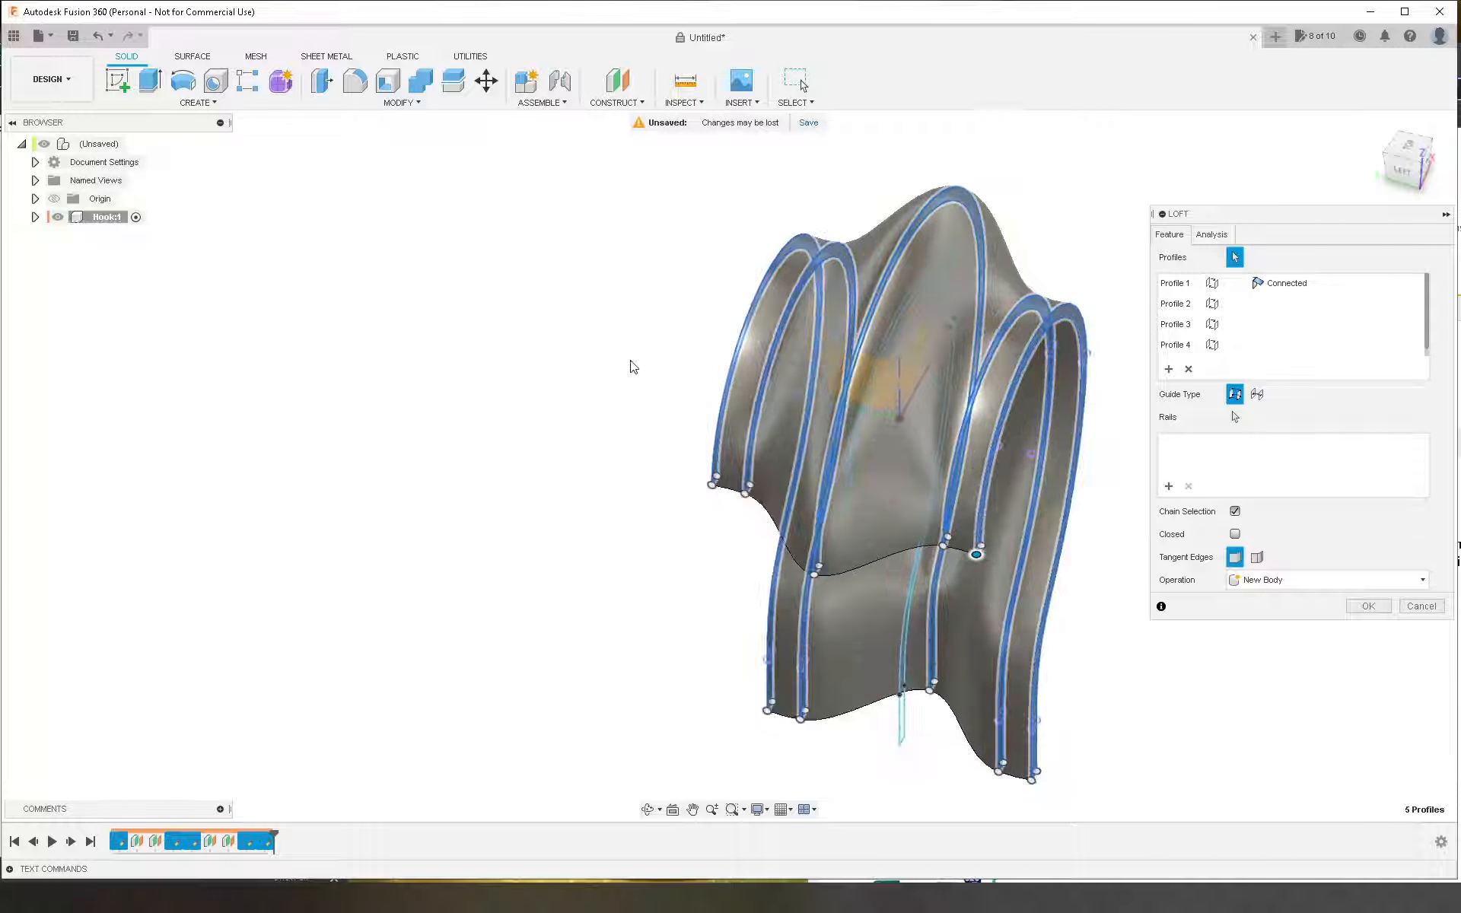
pyautogui.keyDown('shift'); pyautogui.moveTo(632, 366); pyautogui.dragTo(694, 218, button='middle'); pyautogui.keyUp('shift')
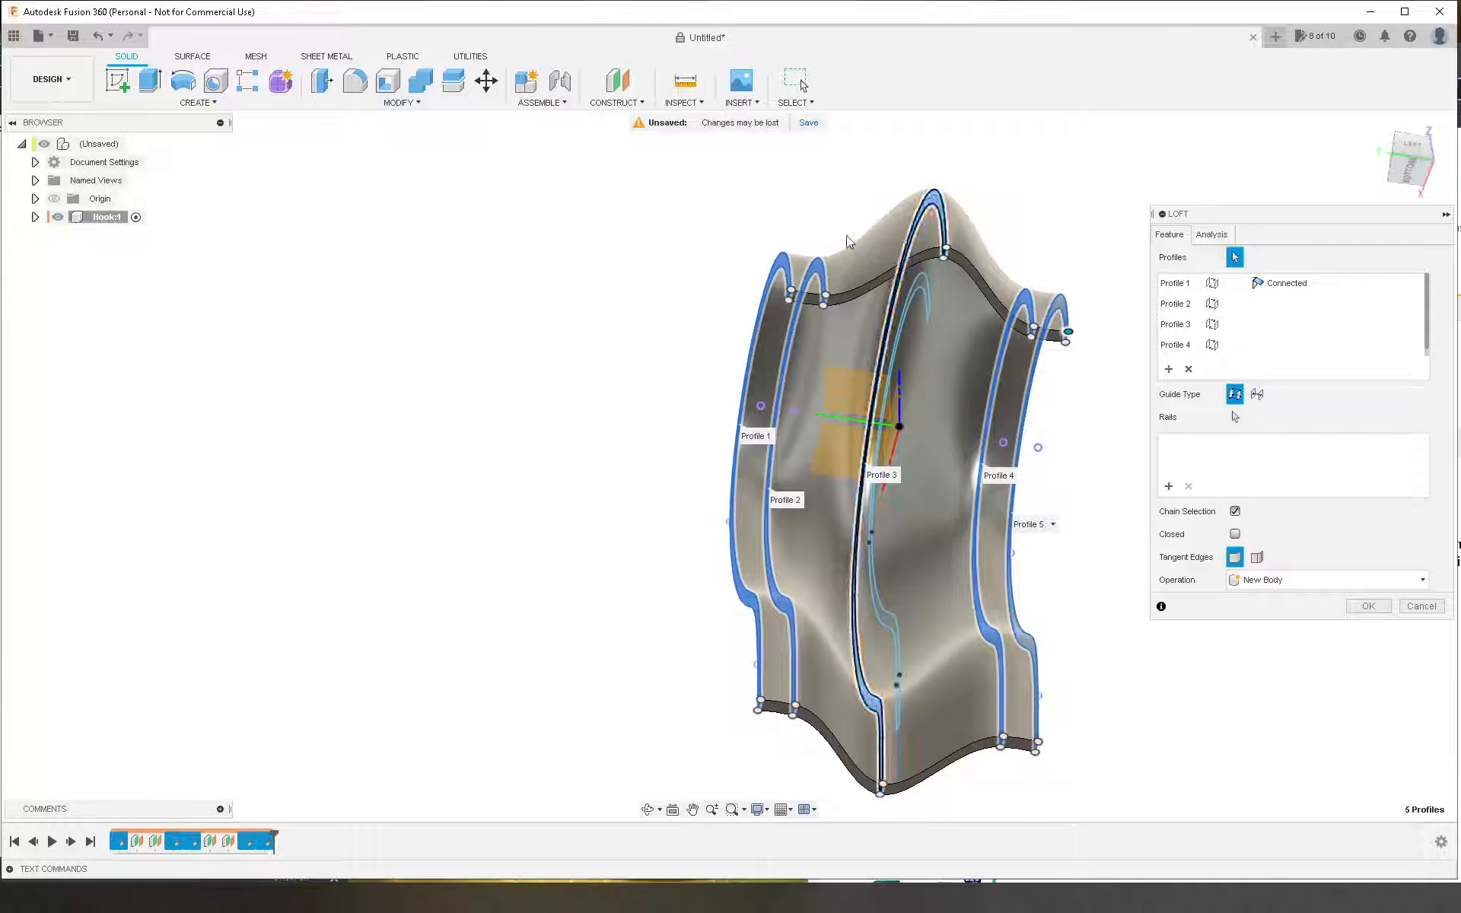
pyautogui.click(1369, 607)
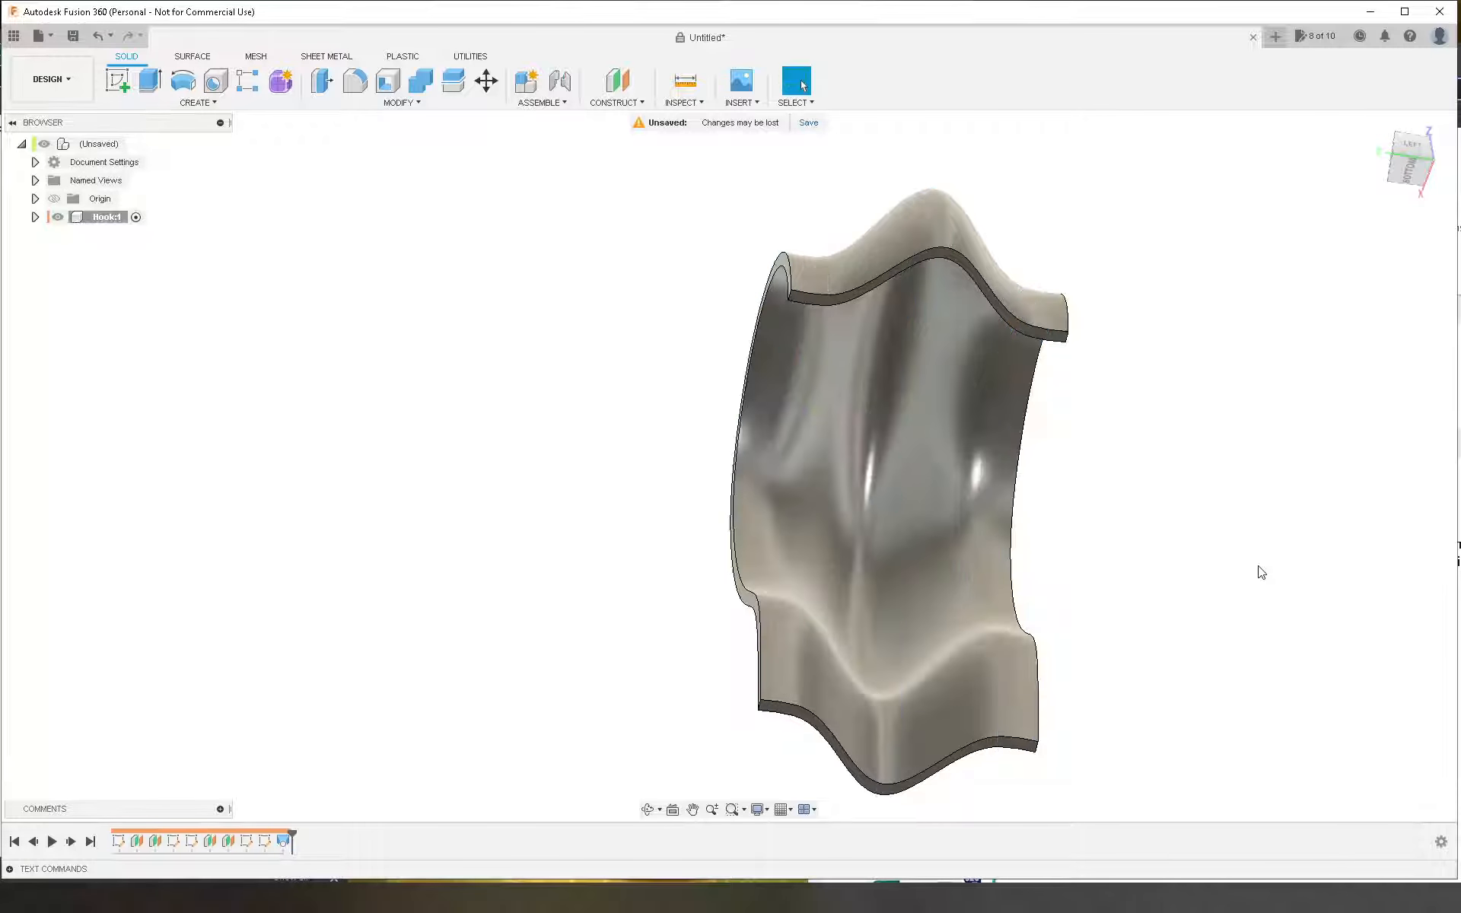
# Step: Reopen the original two-band hook sketch for editing
pyautogui.keyDown('shift'); pyautogui.moveTo(1258, 574); pyautogui.dragTo(402, 569, button='middle'); pyautogui.keyUp('shift')
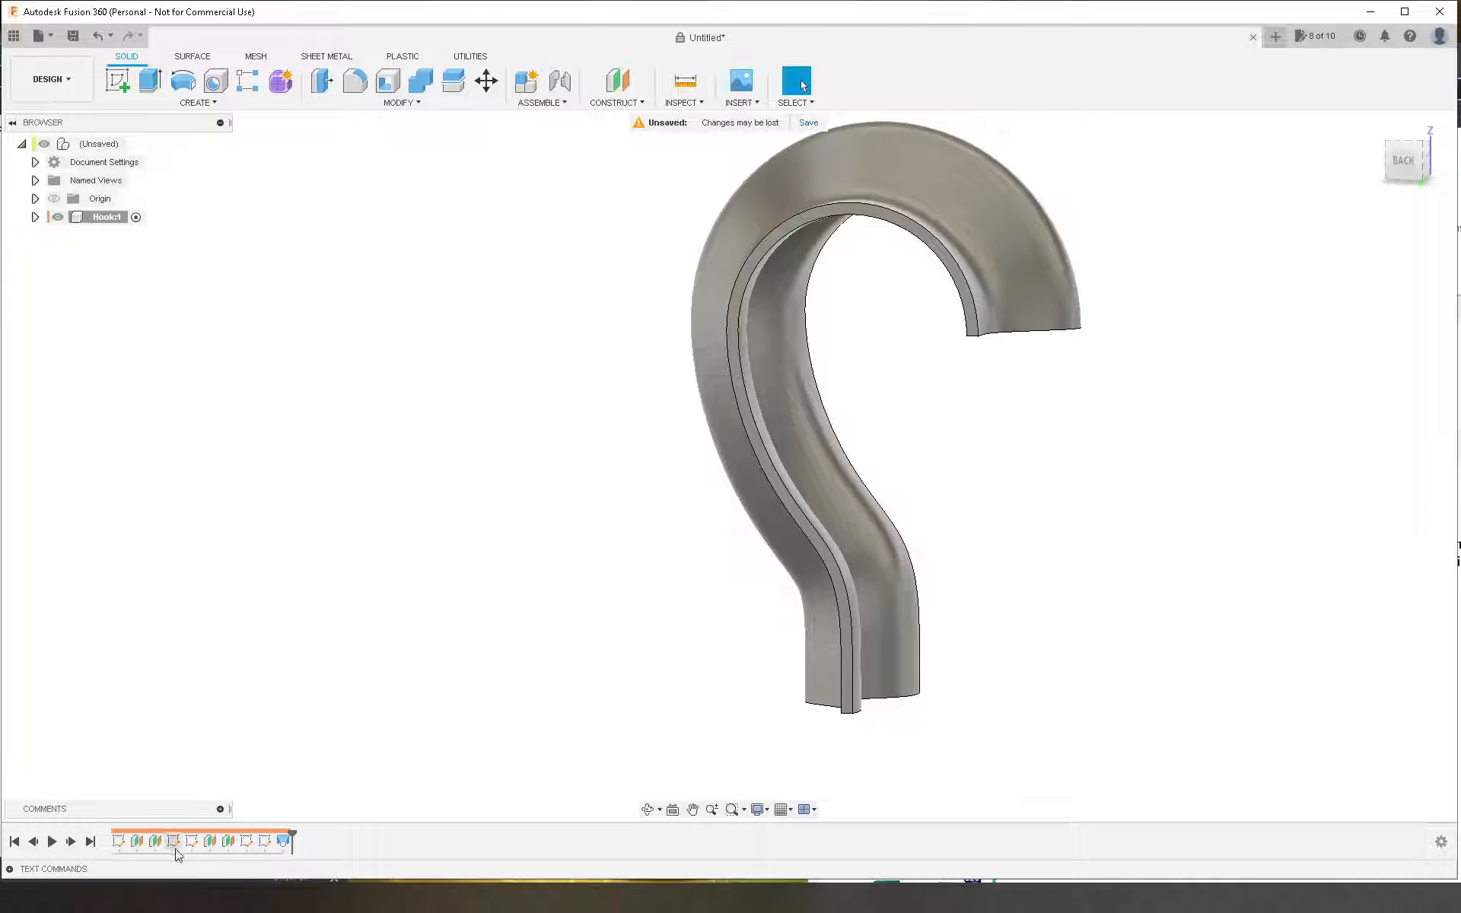
pyautogui.doubleClick(118, 841)
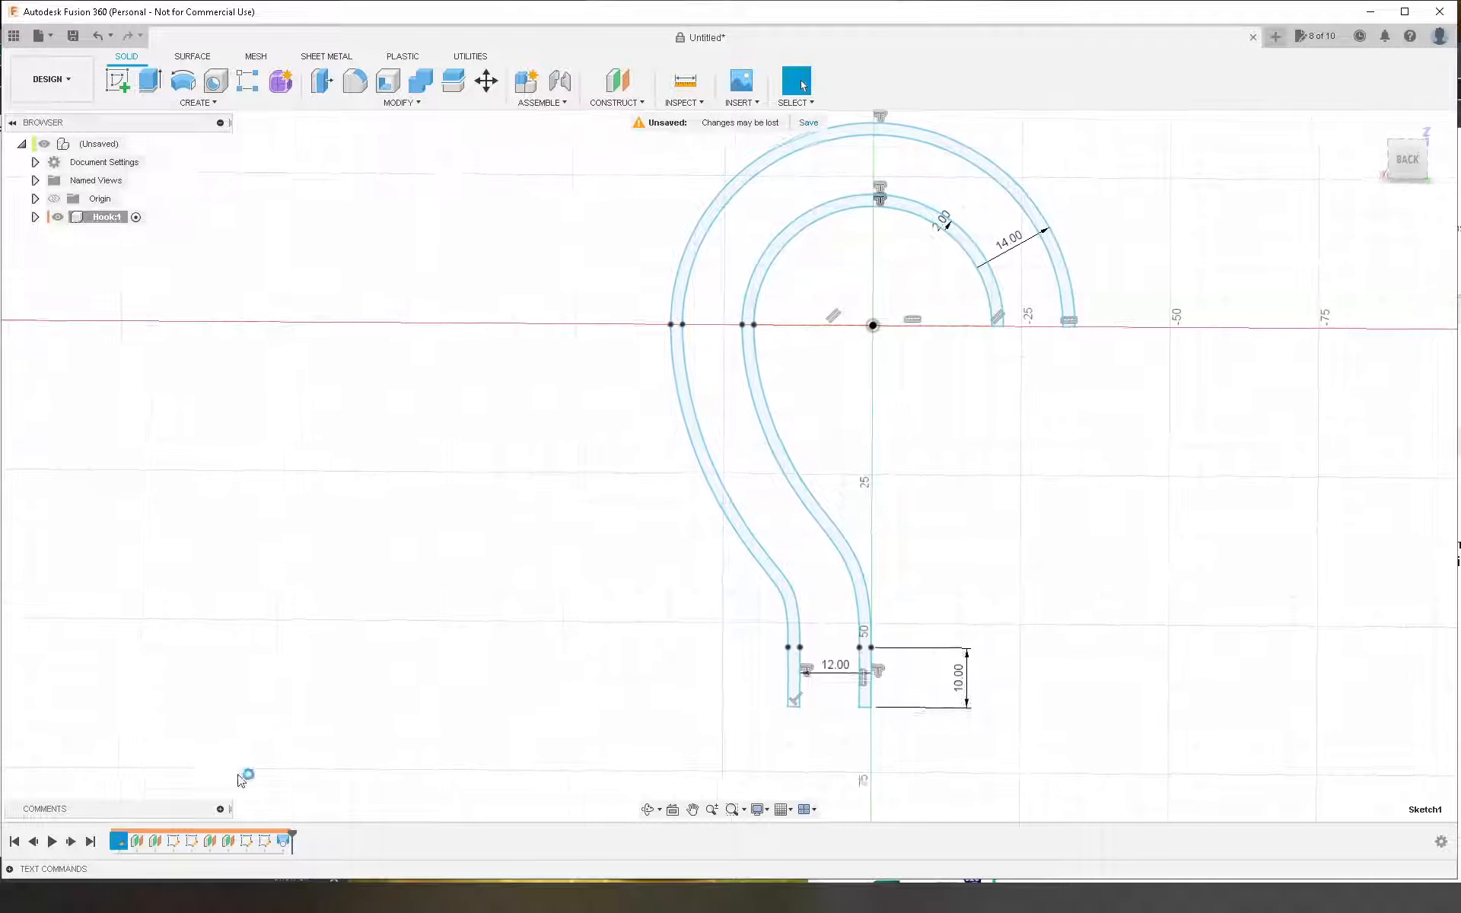
# Step: Try an 8 mm horizontal distance between the inner-facing edge of the outer shank and the far edge of the inner shank
pyautogui.click(835, 675)
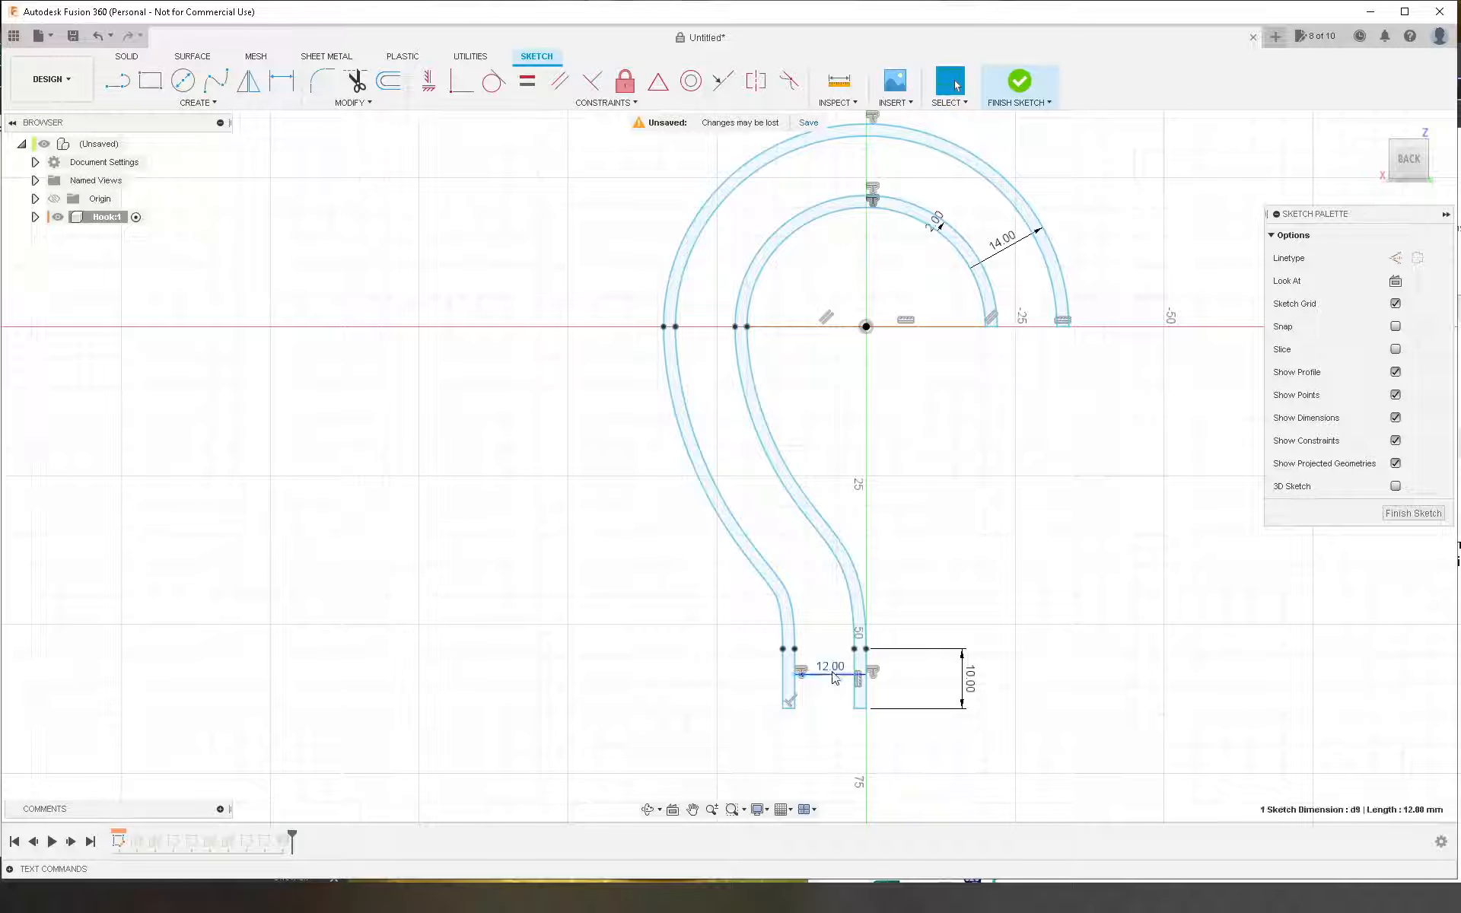
pyautogui.doubleClick(834, 675)
pyautogui.write('8')
pyautogui.press('Return')
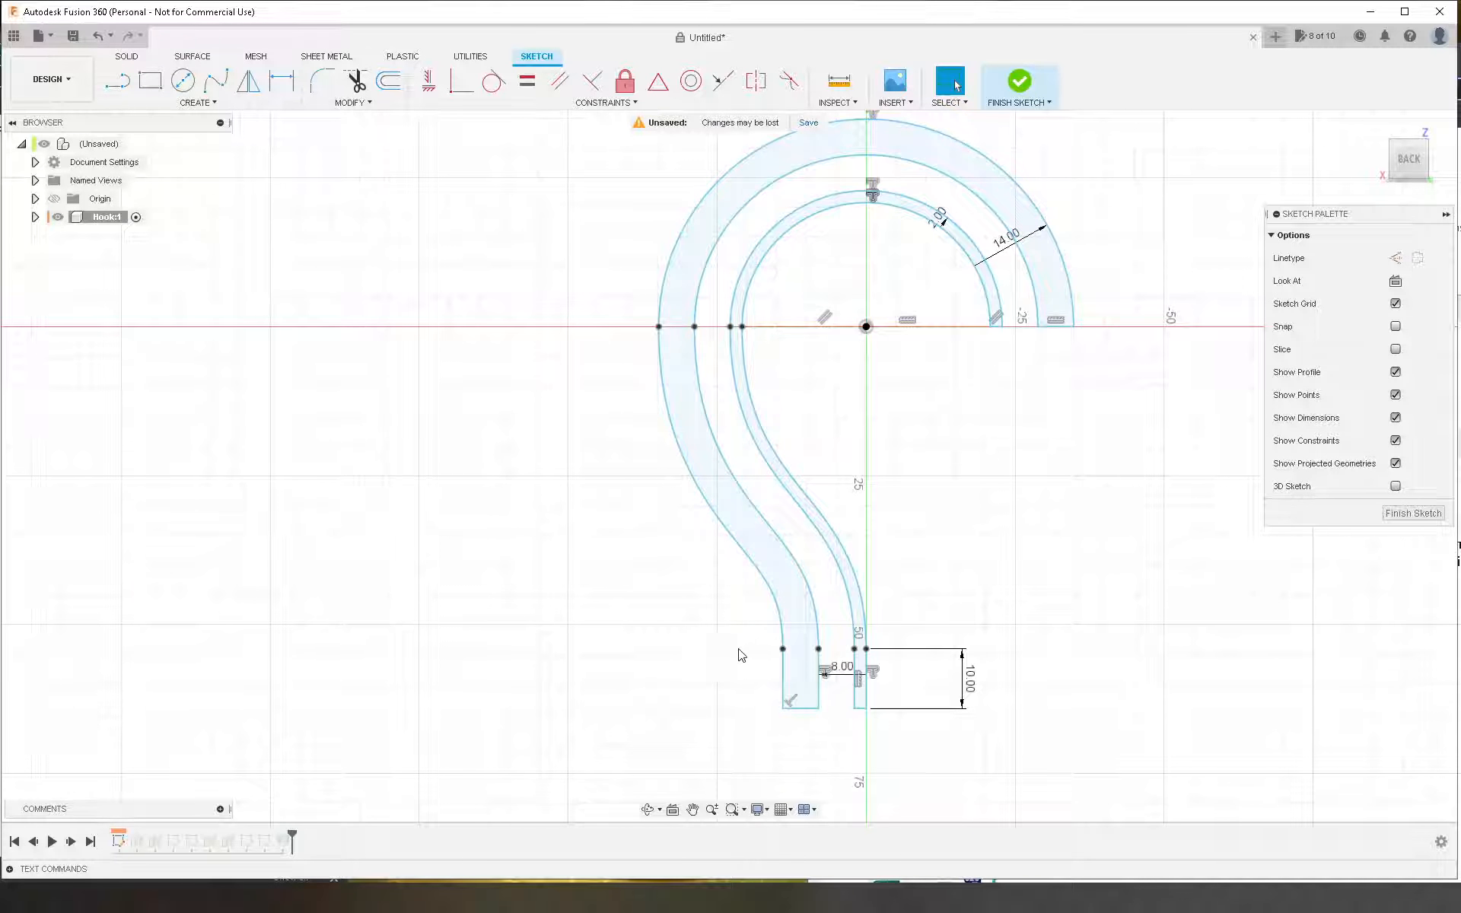
# Step: Try to dimension the outer band's width at its straight lower end, drop it, and undo the shank distance change
pyautogui.press('d')
pyautogui.click(819, 677)
pyautogui.click(783, 681)
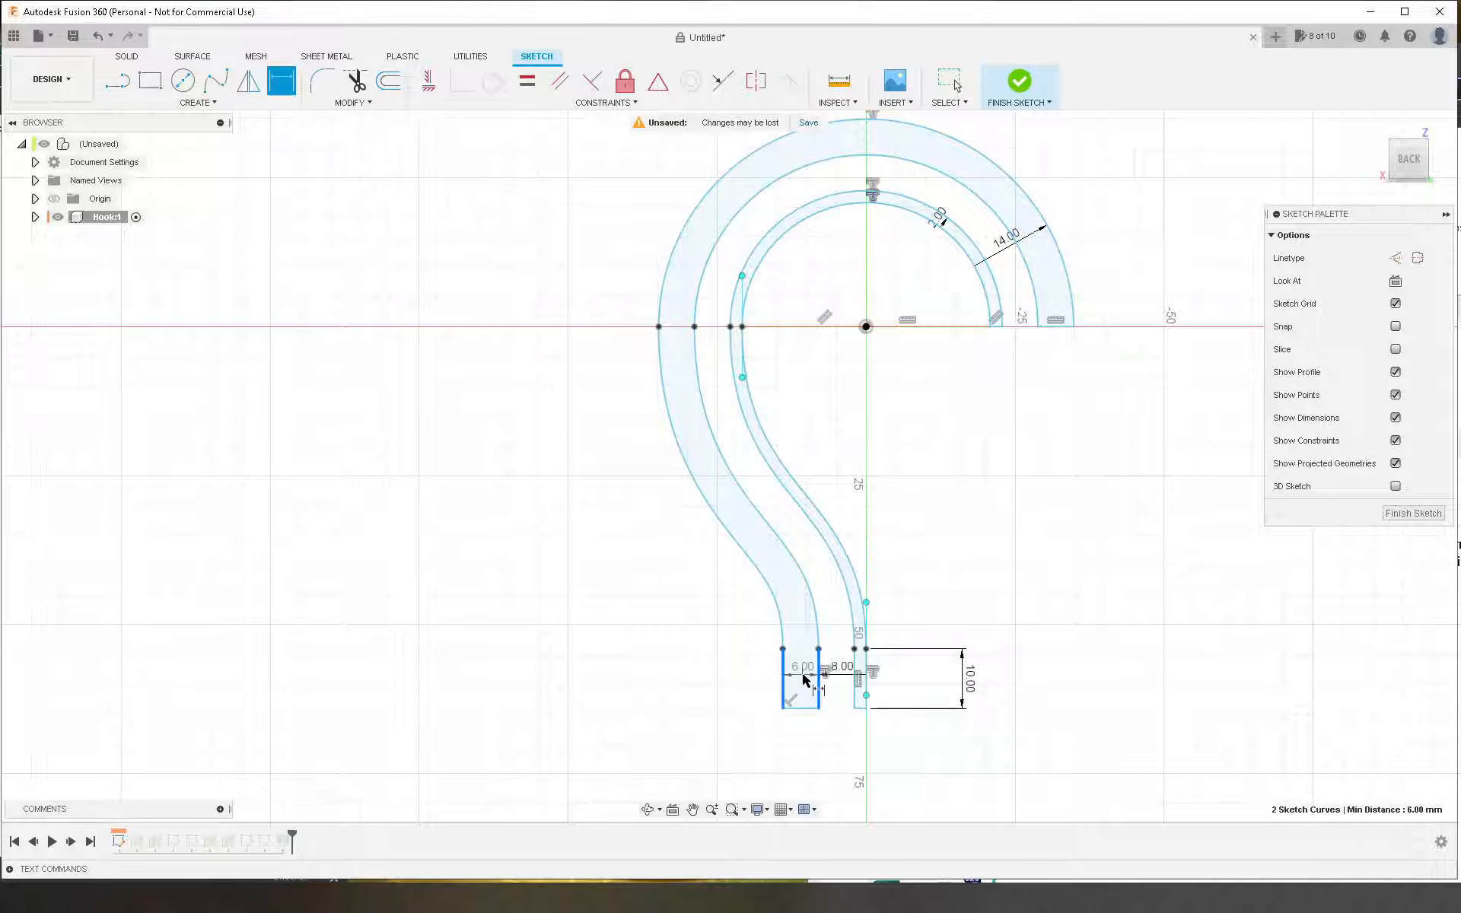
pyautogui.click(801, 688)
pyautogui.press('Escape')
pyautogui.press('Escape')
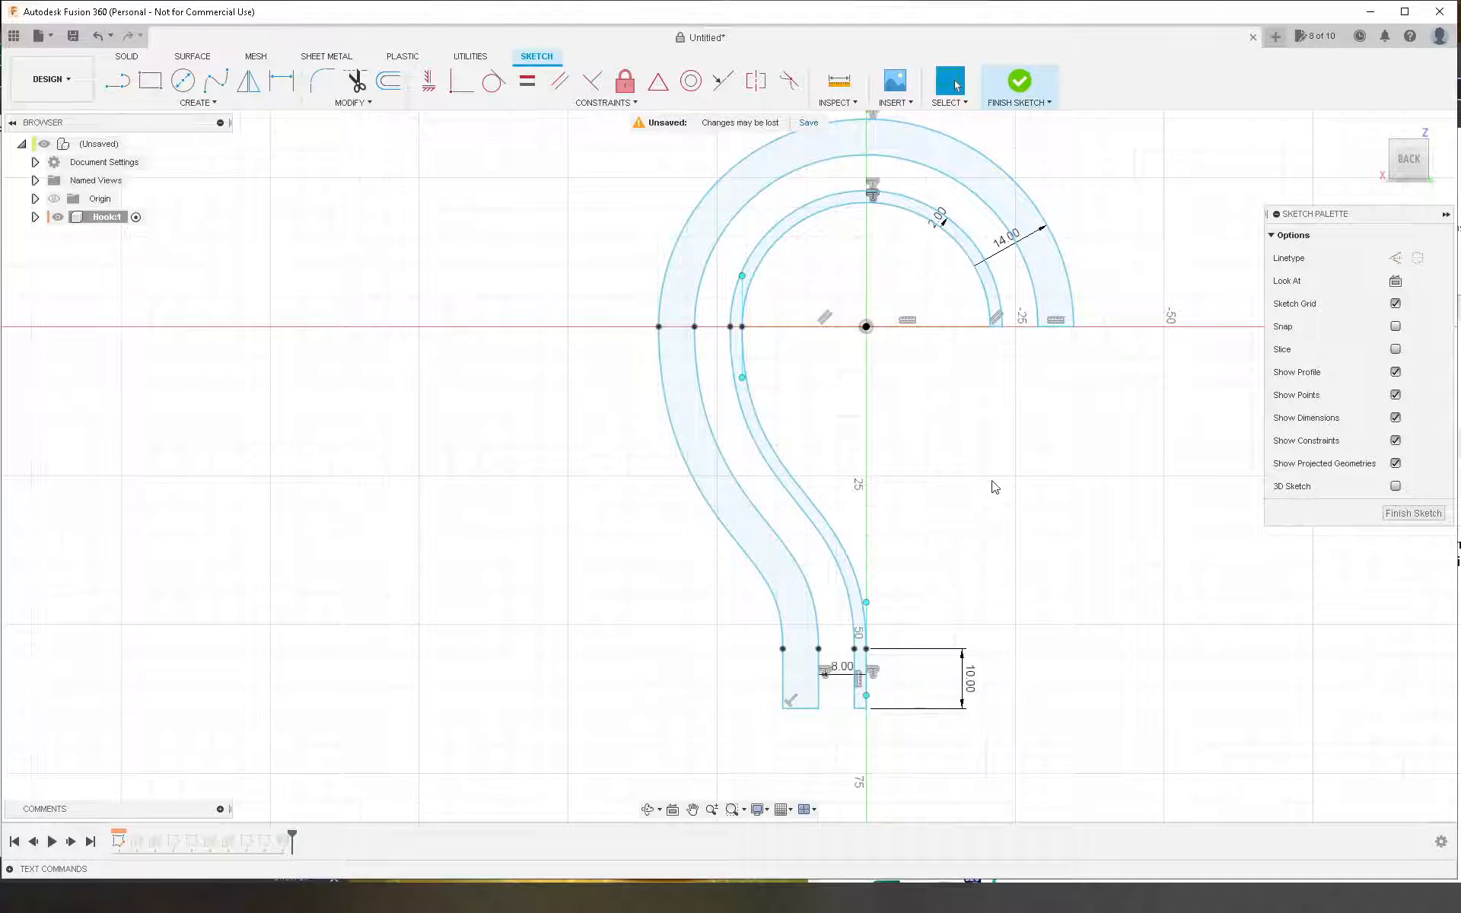
pyautogui.hotkey('ctrl', 'z')
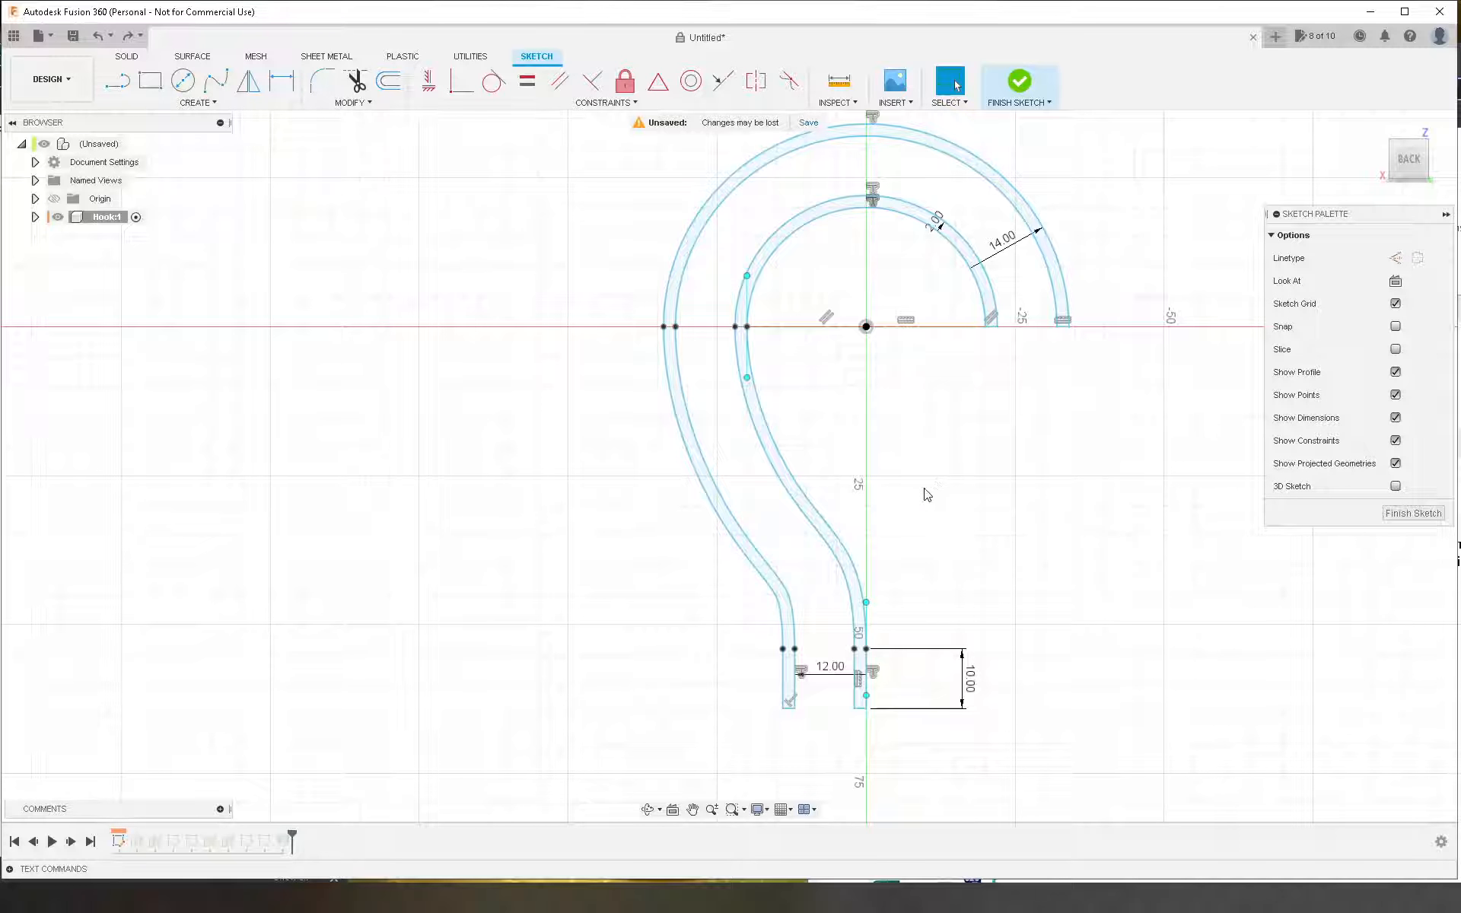
# Step: Set the horizontal dimension between the two bands' straight lower ends to 8 mm
pyautogui.scroll(3, 882, 760)
pyautogui.scroll(-3, 806, 716)
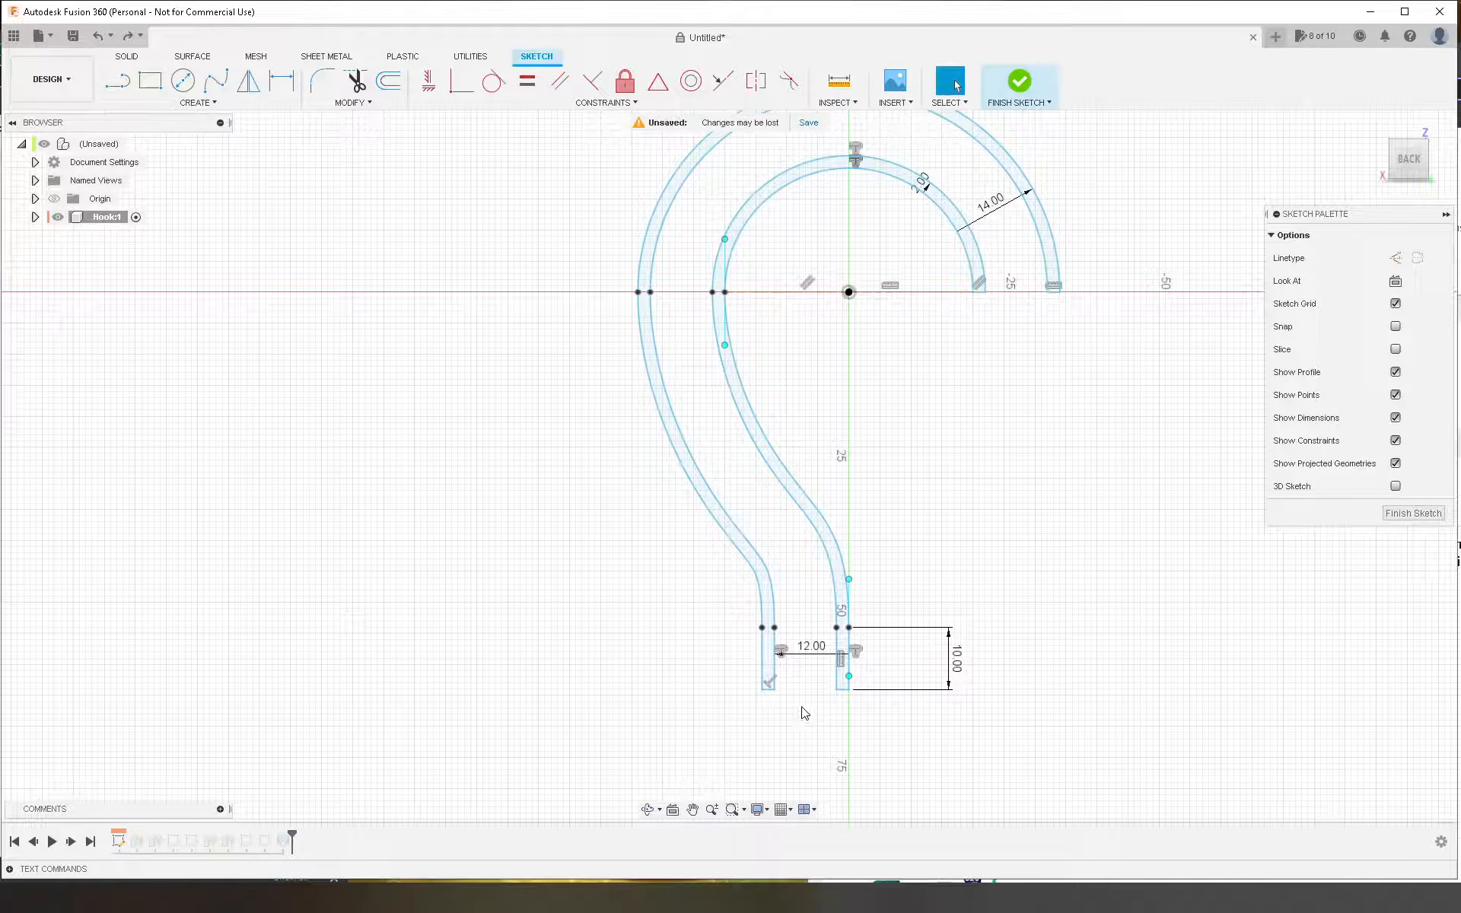
pyautogui.scroll(-1, 806, 713)
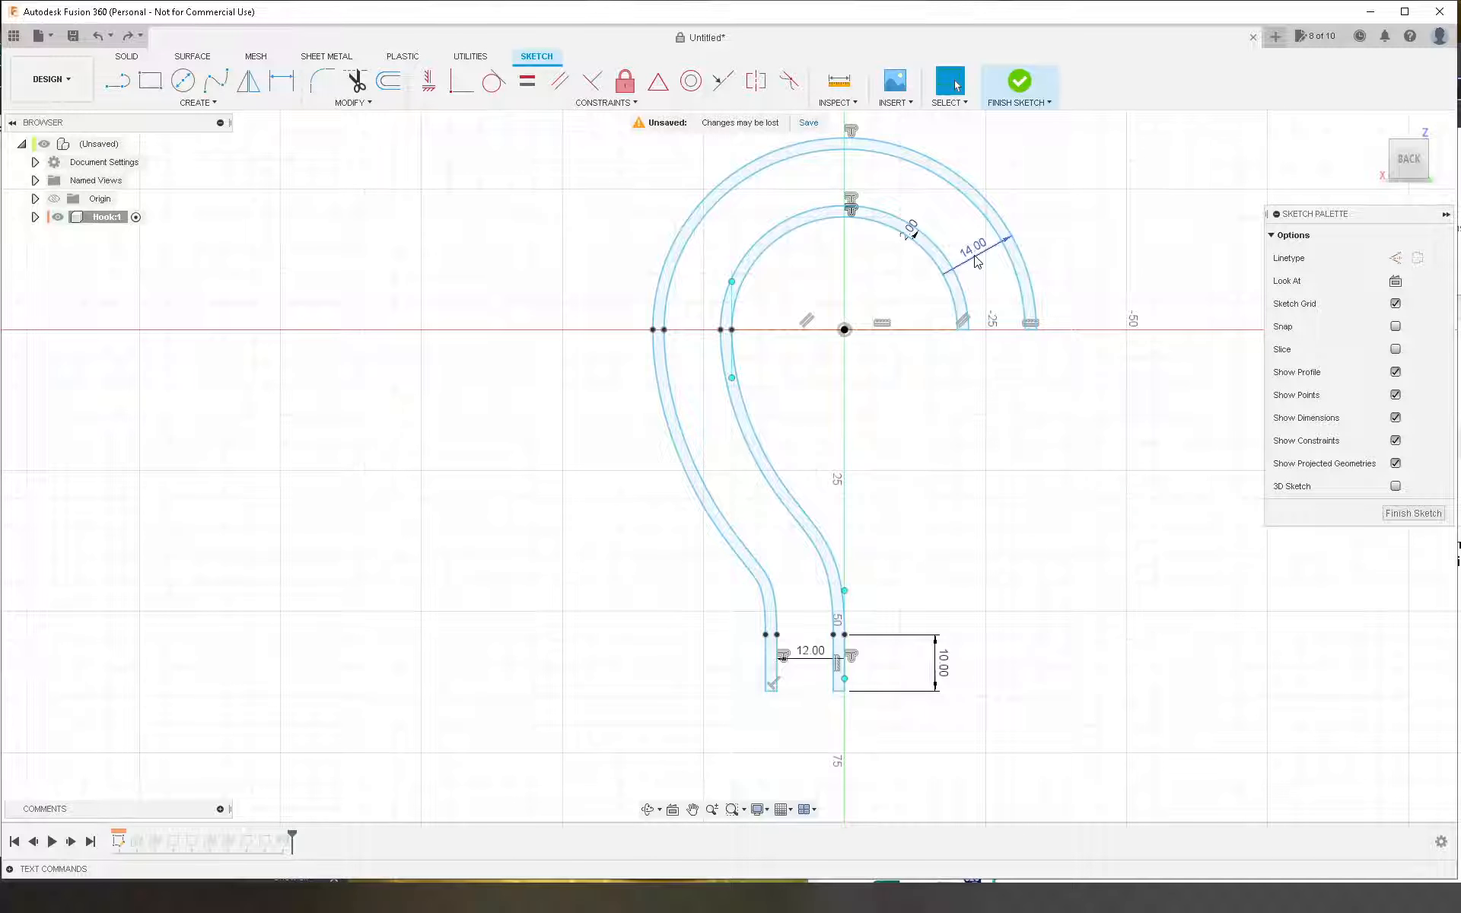
pyautogui.doubleClick(806, 658)
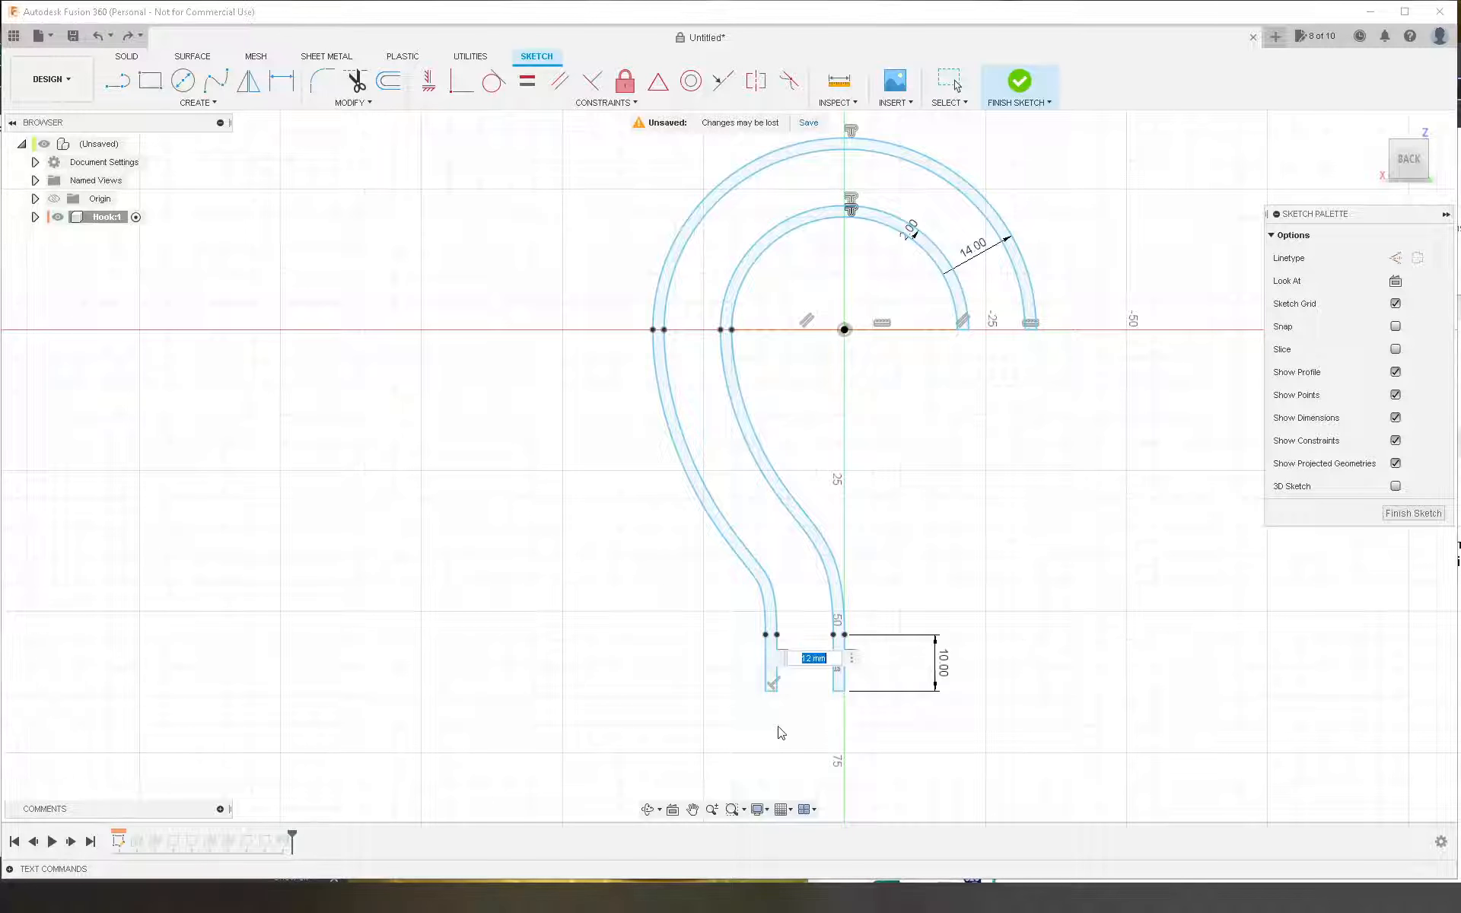
pyautogui.write('8')
pyautogui.press('Return')
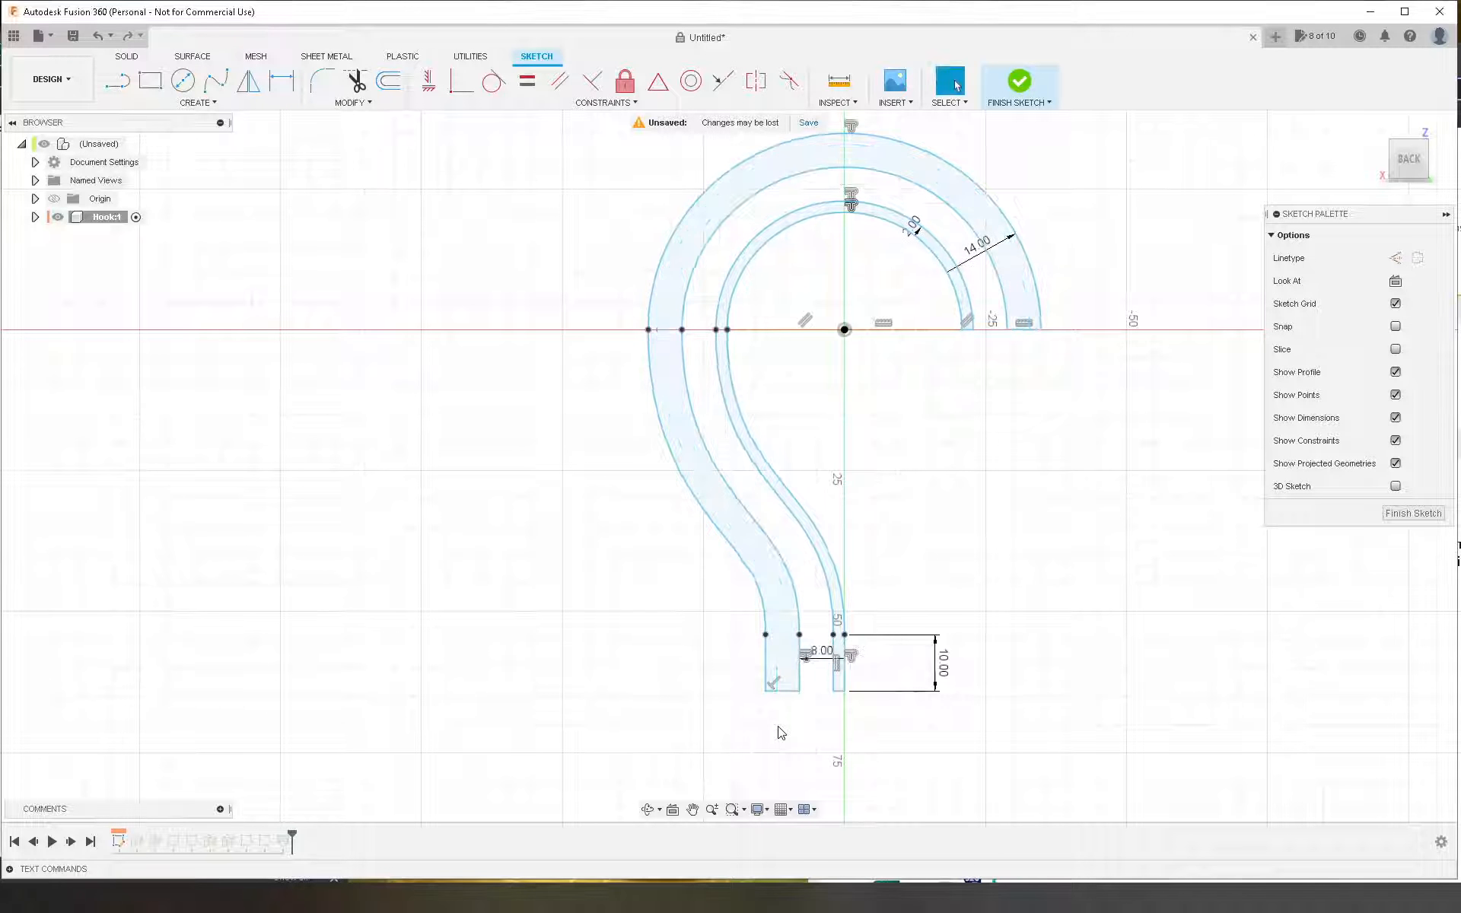
# Step: Set the overall radial dimension across both curved bands to 10 mm and finish the sketch to update the lofted hook
pyautogui.doubleClick(978, 247)
pyautogui.write('10')
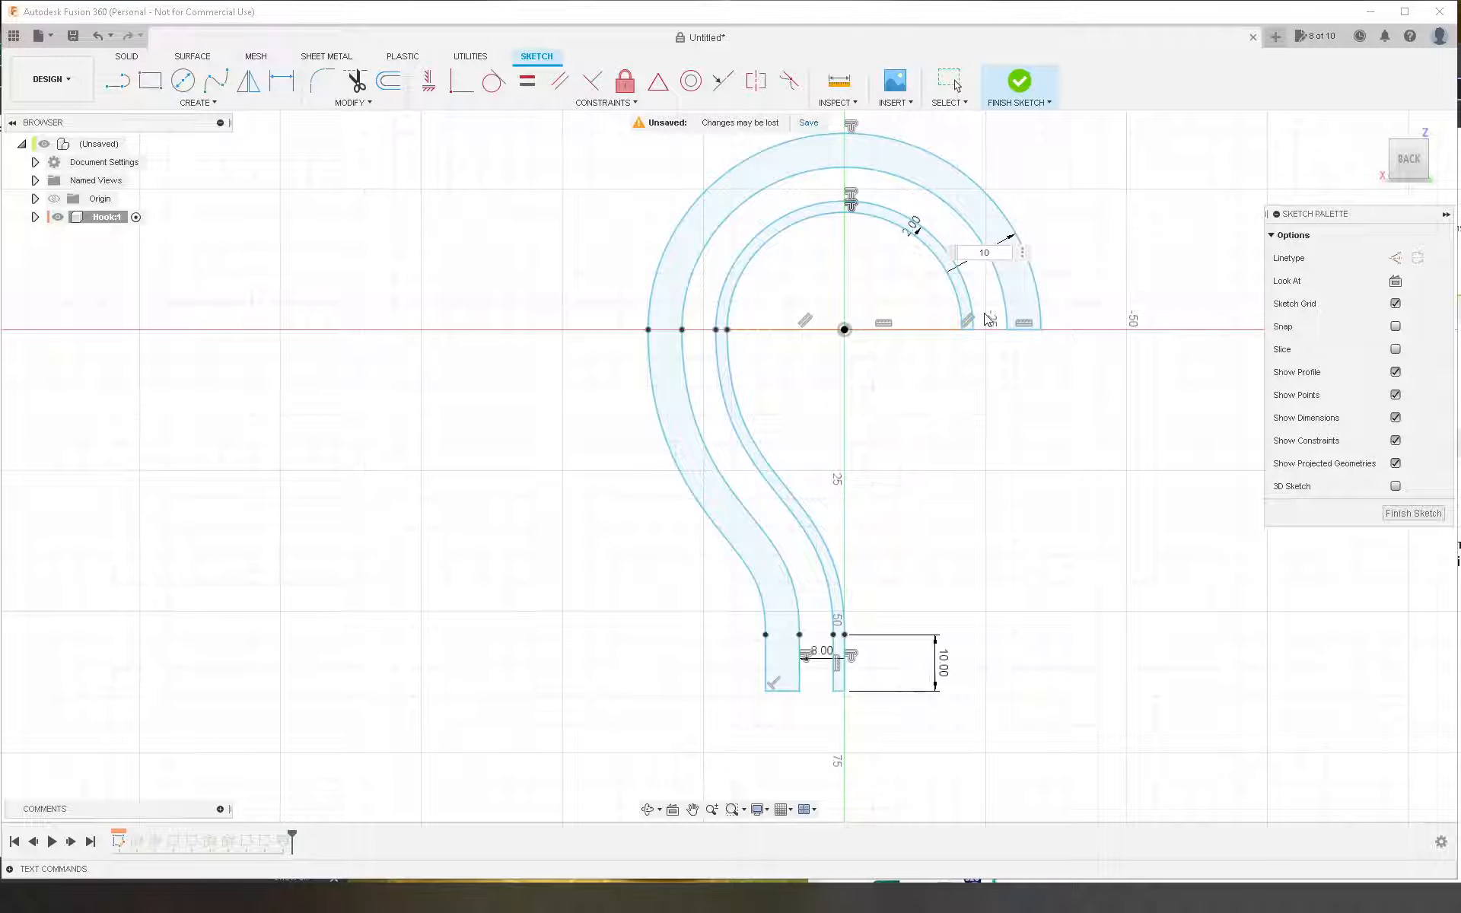
pyautogui.press('Return')
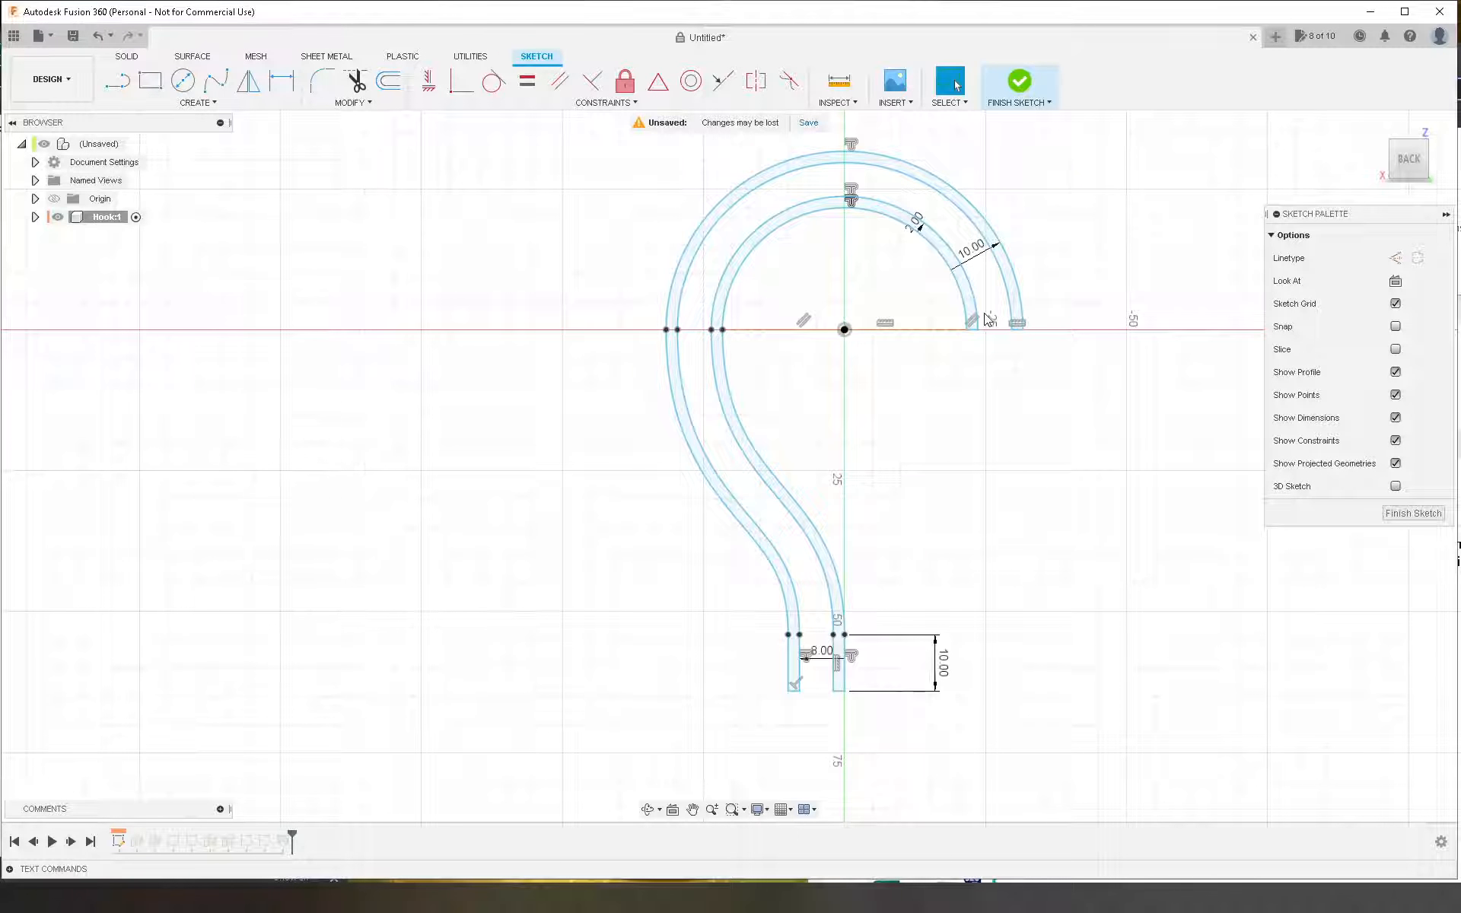
pyautogui.click(1018, 79)
pyautogui.moveTo(974, 470)
pyautogui.keyDown('shift'); pyautogui.mouseDown(button='middle')
pyautogui.moveTo(922, 391)
pyautogui.moveTo(886, 400)
pyautogui.moveTo(933, 447)
pyautogui.moveTo(945, 486)
pyautogui.moveTo(929, 495)
pyautogui.moveTo(1012, 467)
pyautogui.moveTo(981, 461)
pyautogui.moveTo(962, 424)
pyautogui.moveTo(943, 473)
pyautogui.moveTo(976, 473)
pyautogui.mouseUp(button='middle'); pyautogui.keyUp('shift')
pyautogui.scroll(-2, 976, 473)
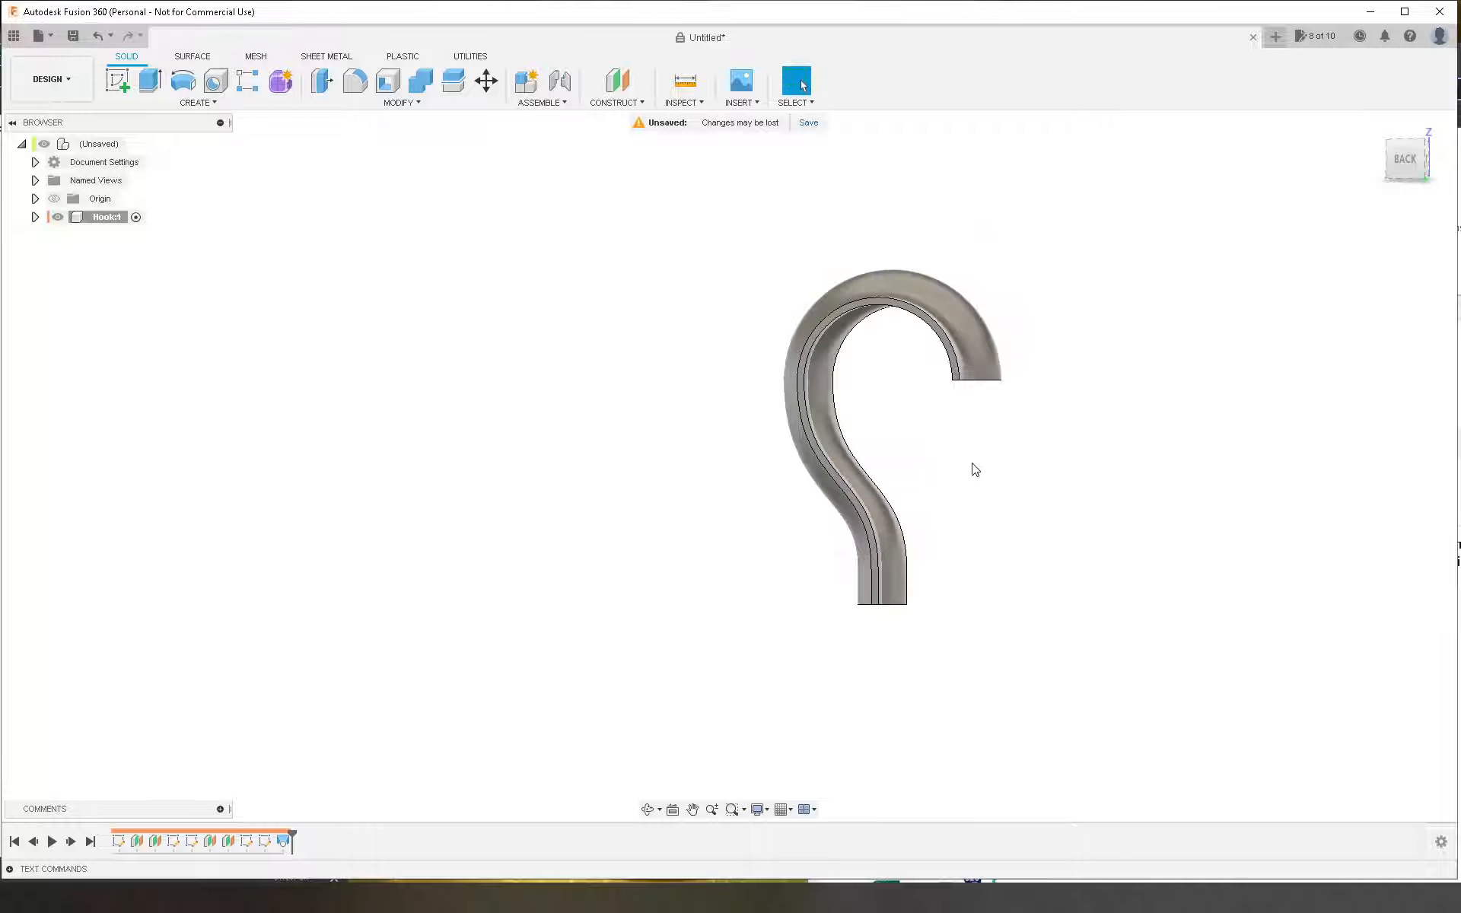